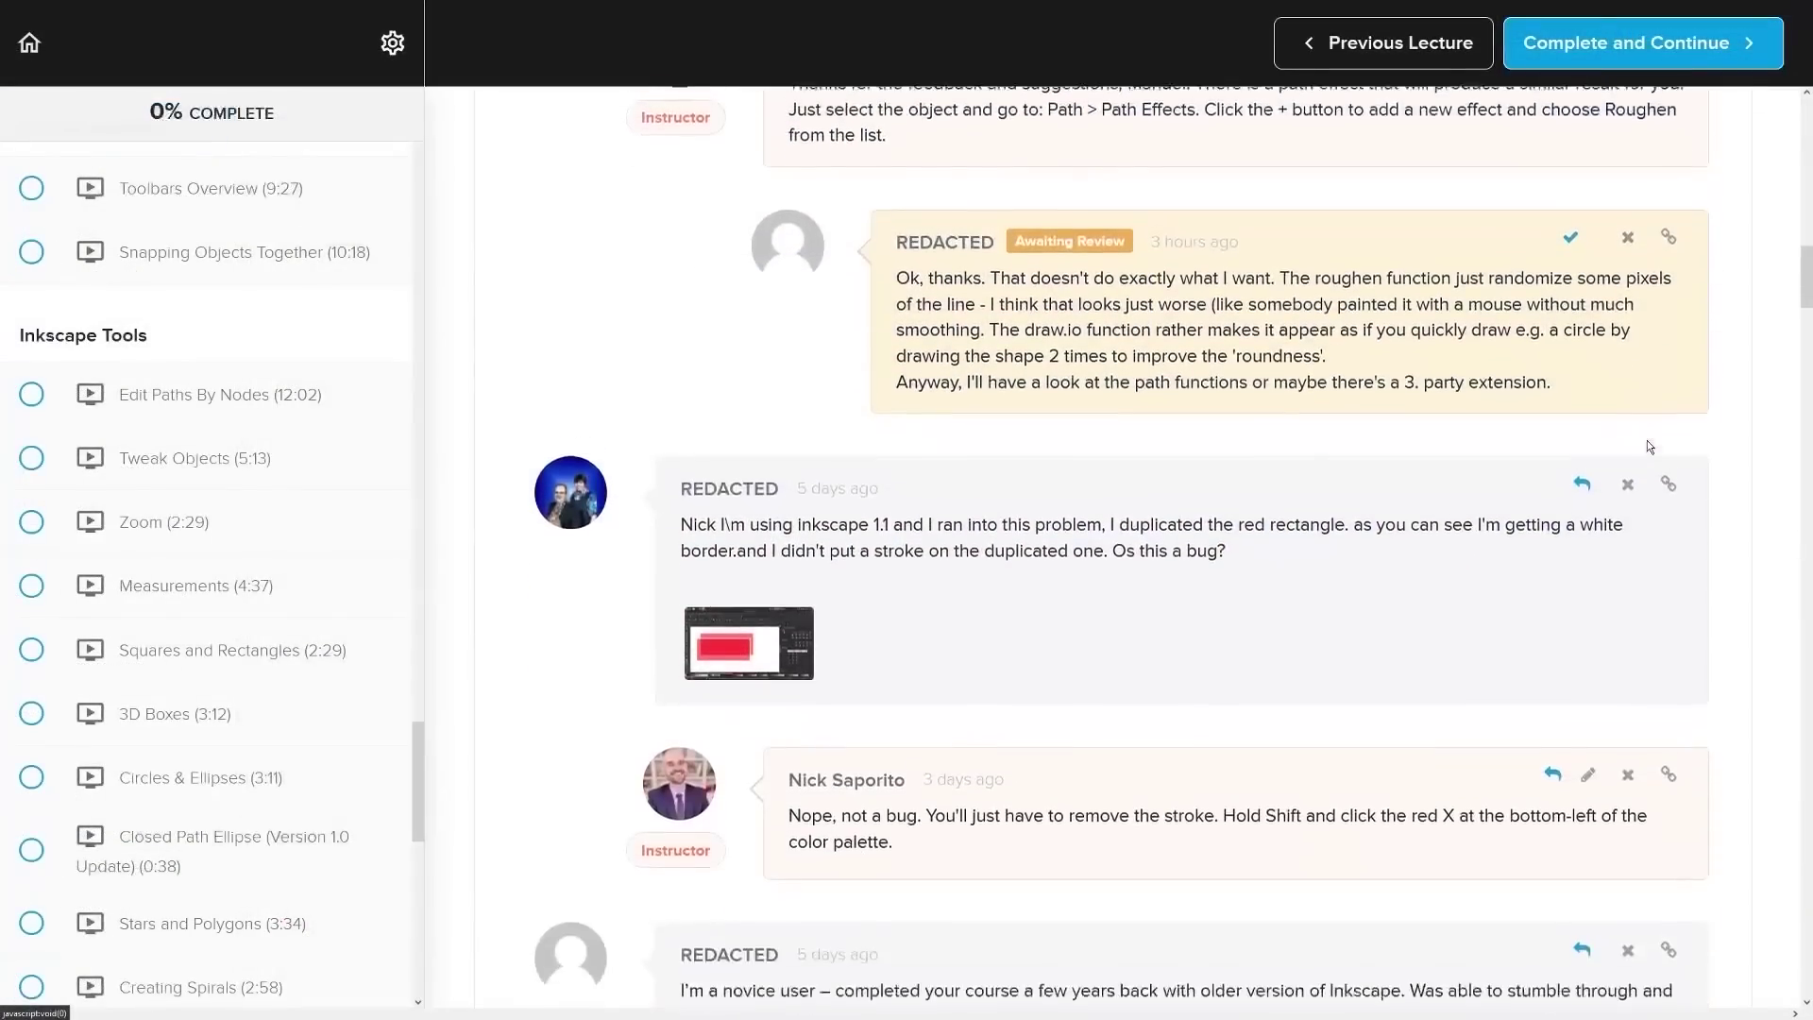
Step: Scroll down through the lecture's comment thread
scroll(1646, 440, "down", 6)
scroll(1691, 432, "down", 5)
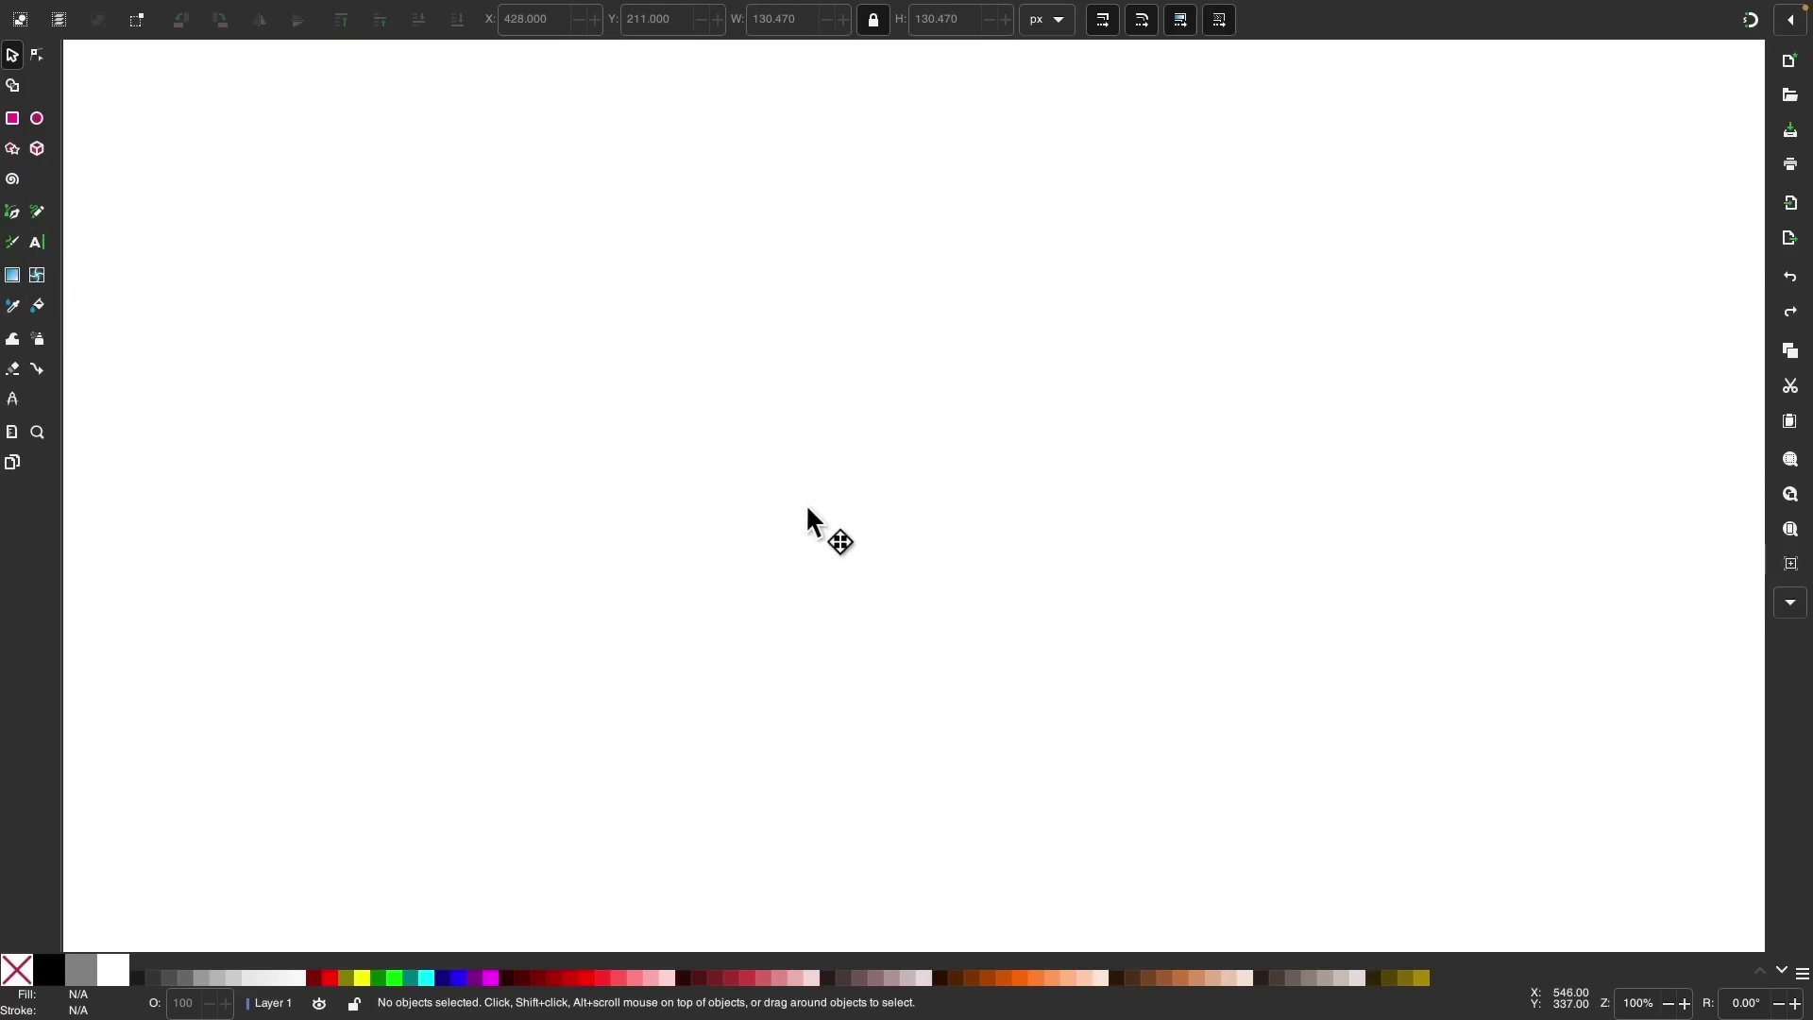
Step: Type a capital S on the canvas, enlarge it about fourfold, and move it up
key("t")
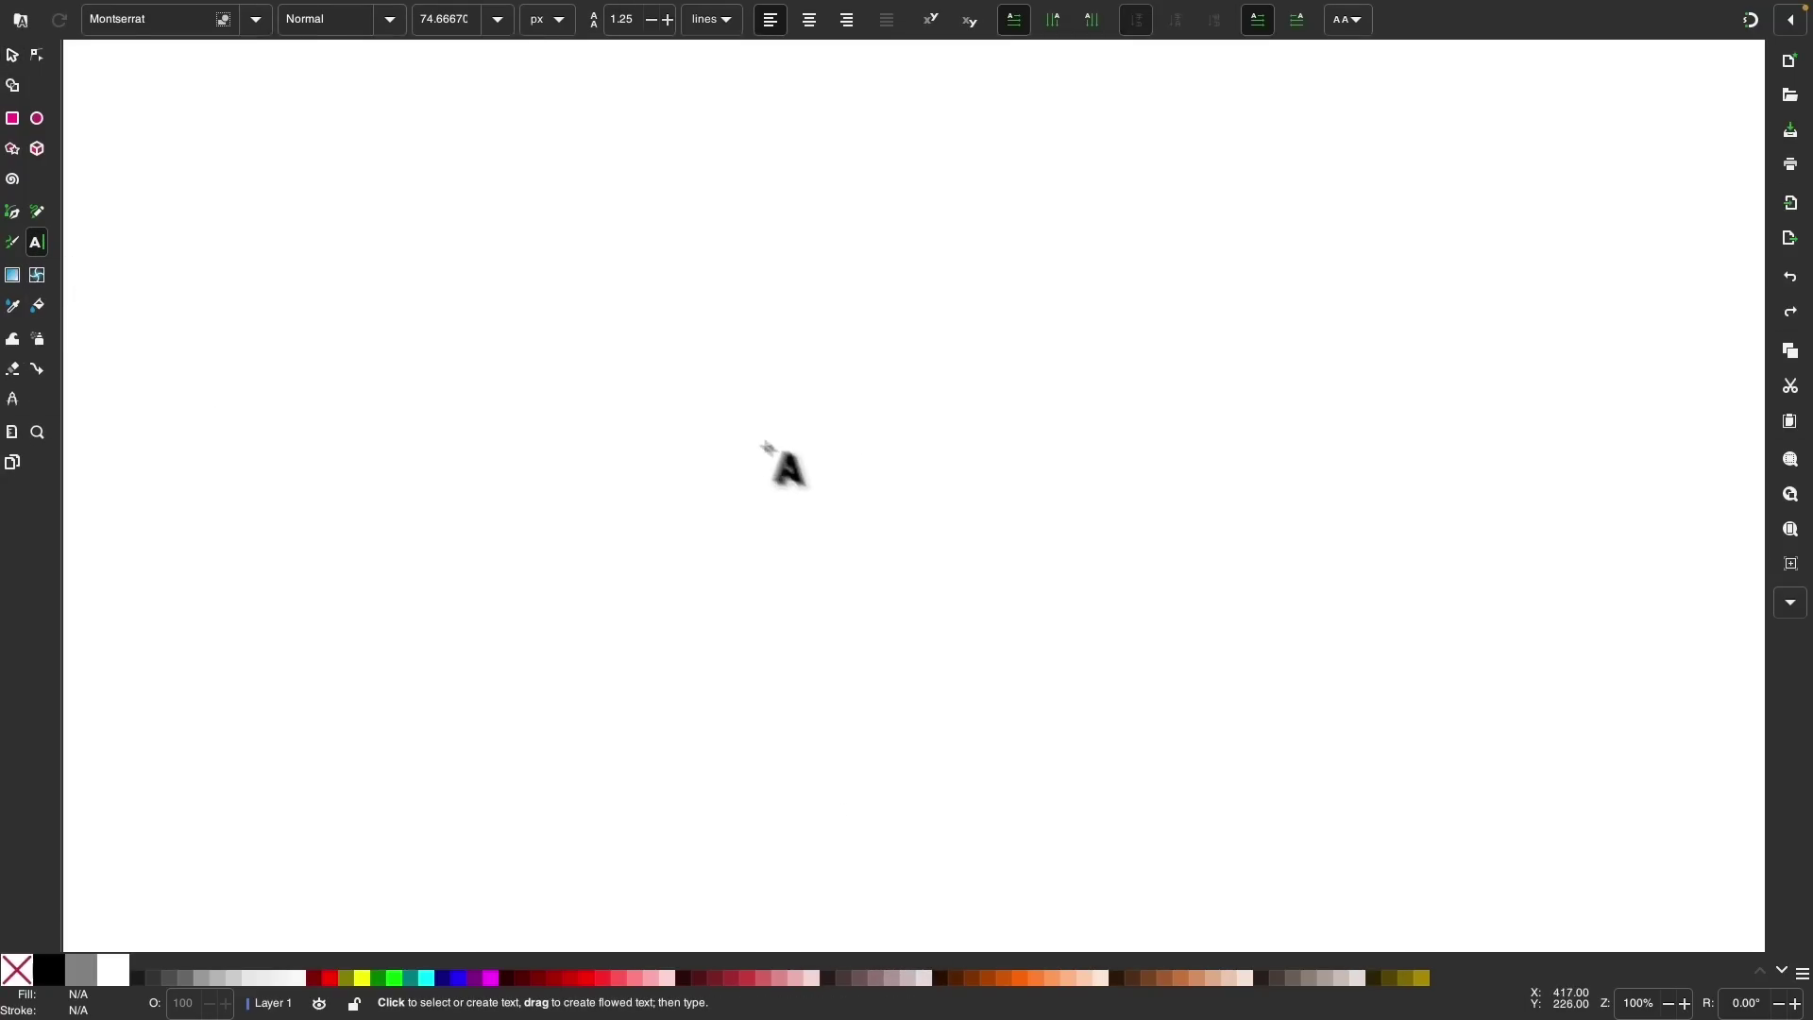
left_click(672, 455)
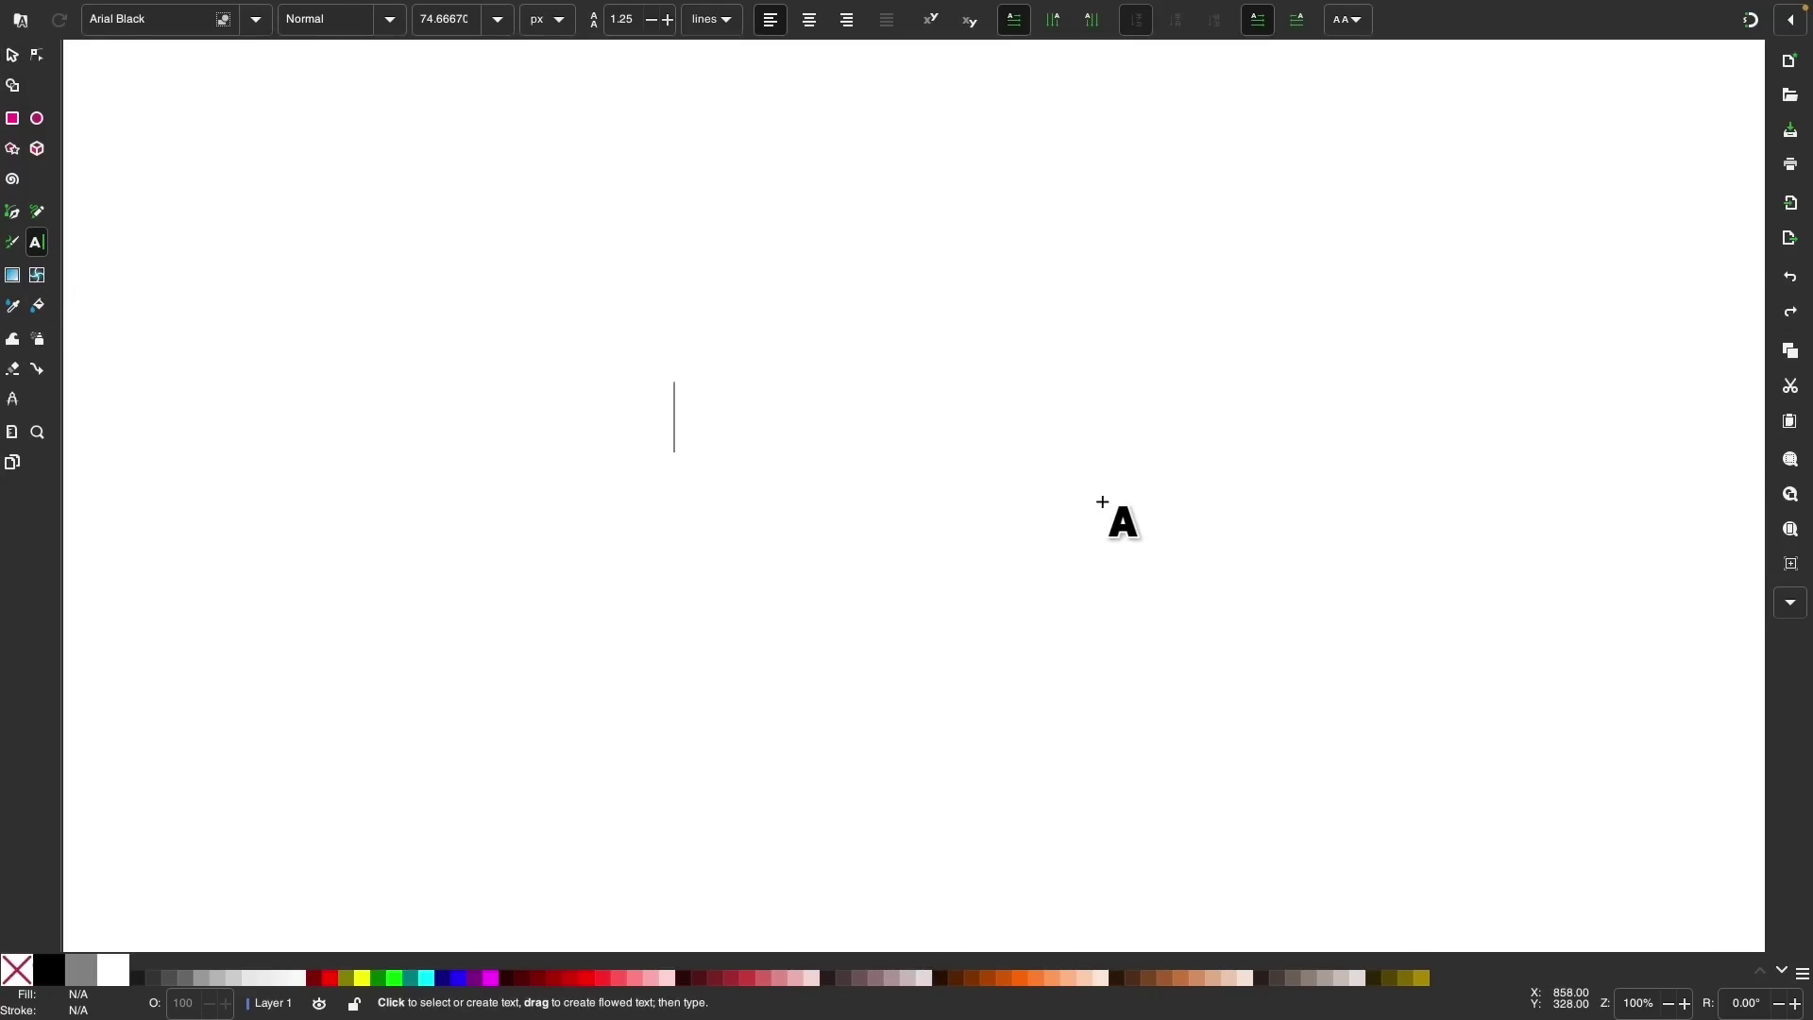
type("S")
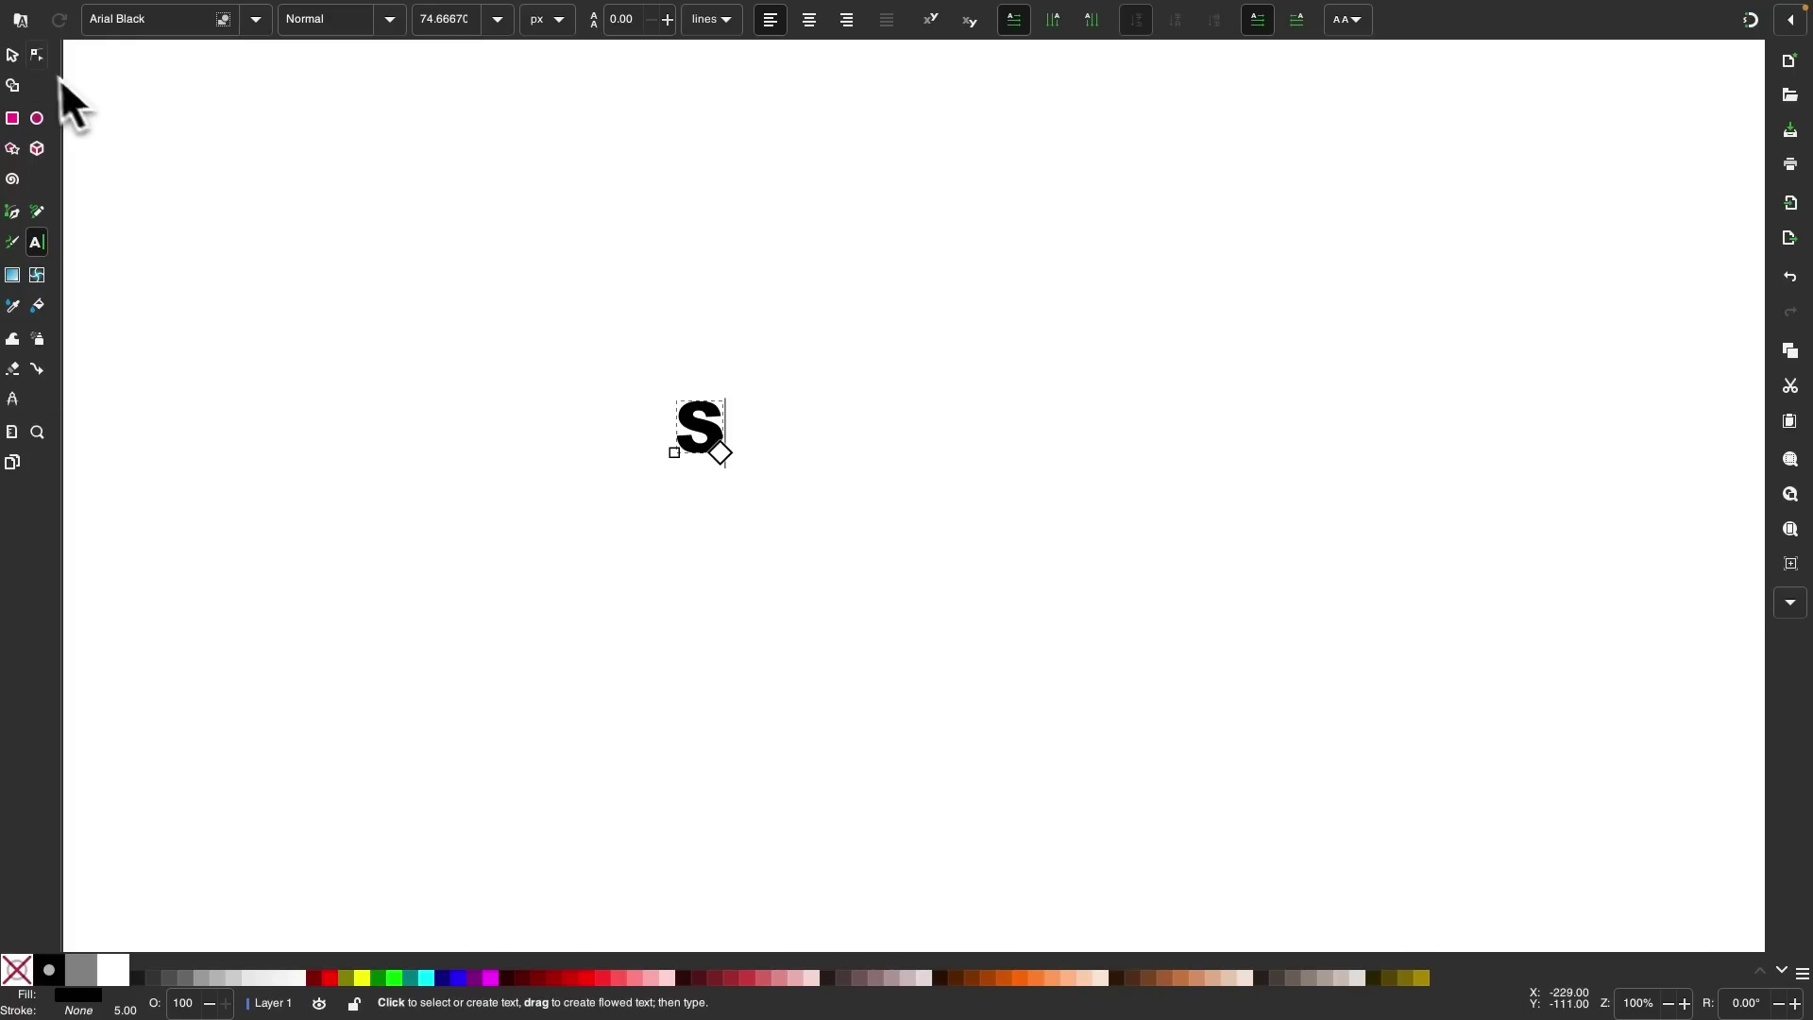
left_click(21, 55)
left_click_drag(729, 467, 1015, 618)
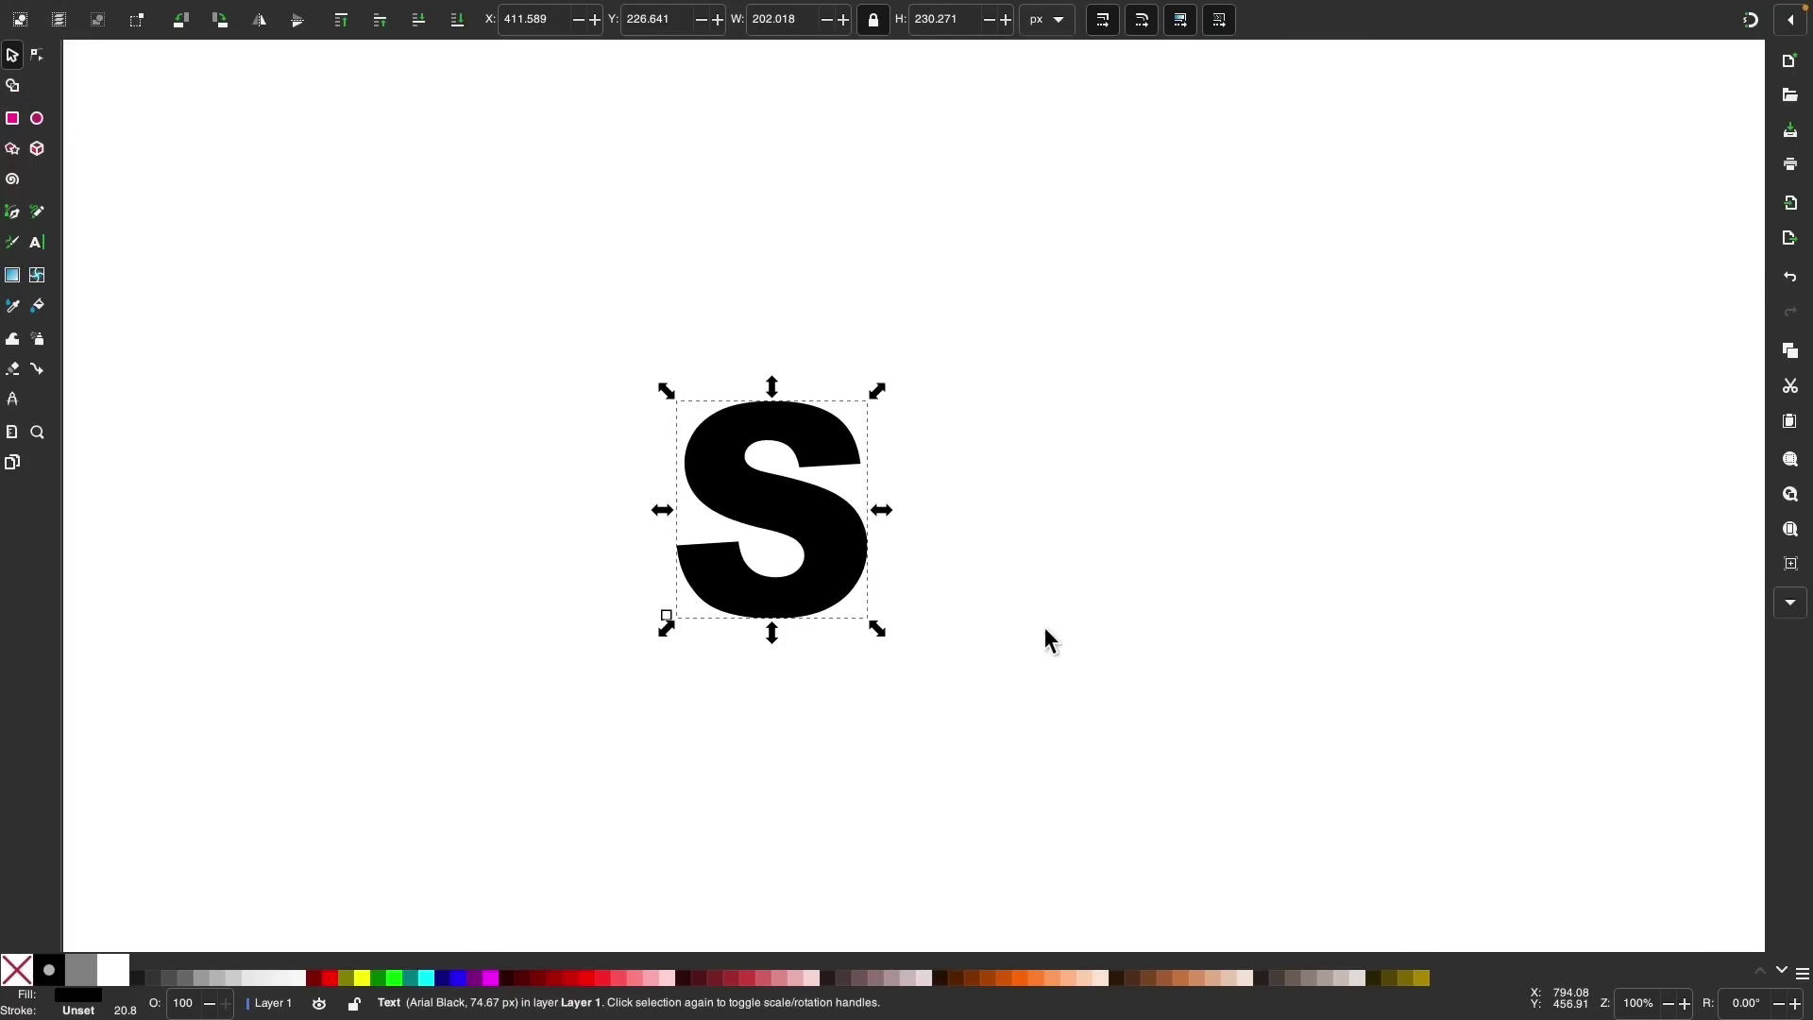
left_click_drag(839, 527, 832, 451)
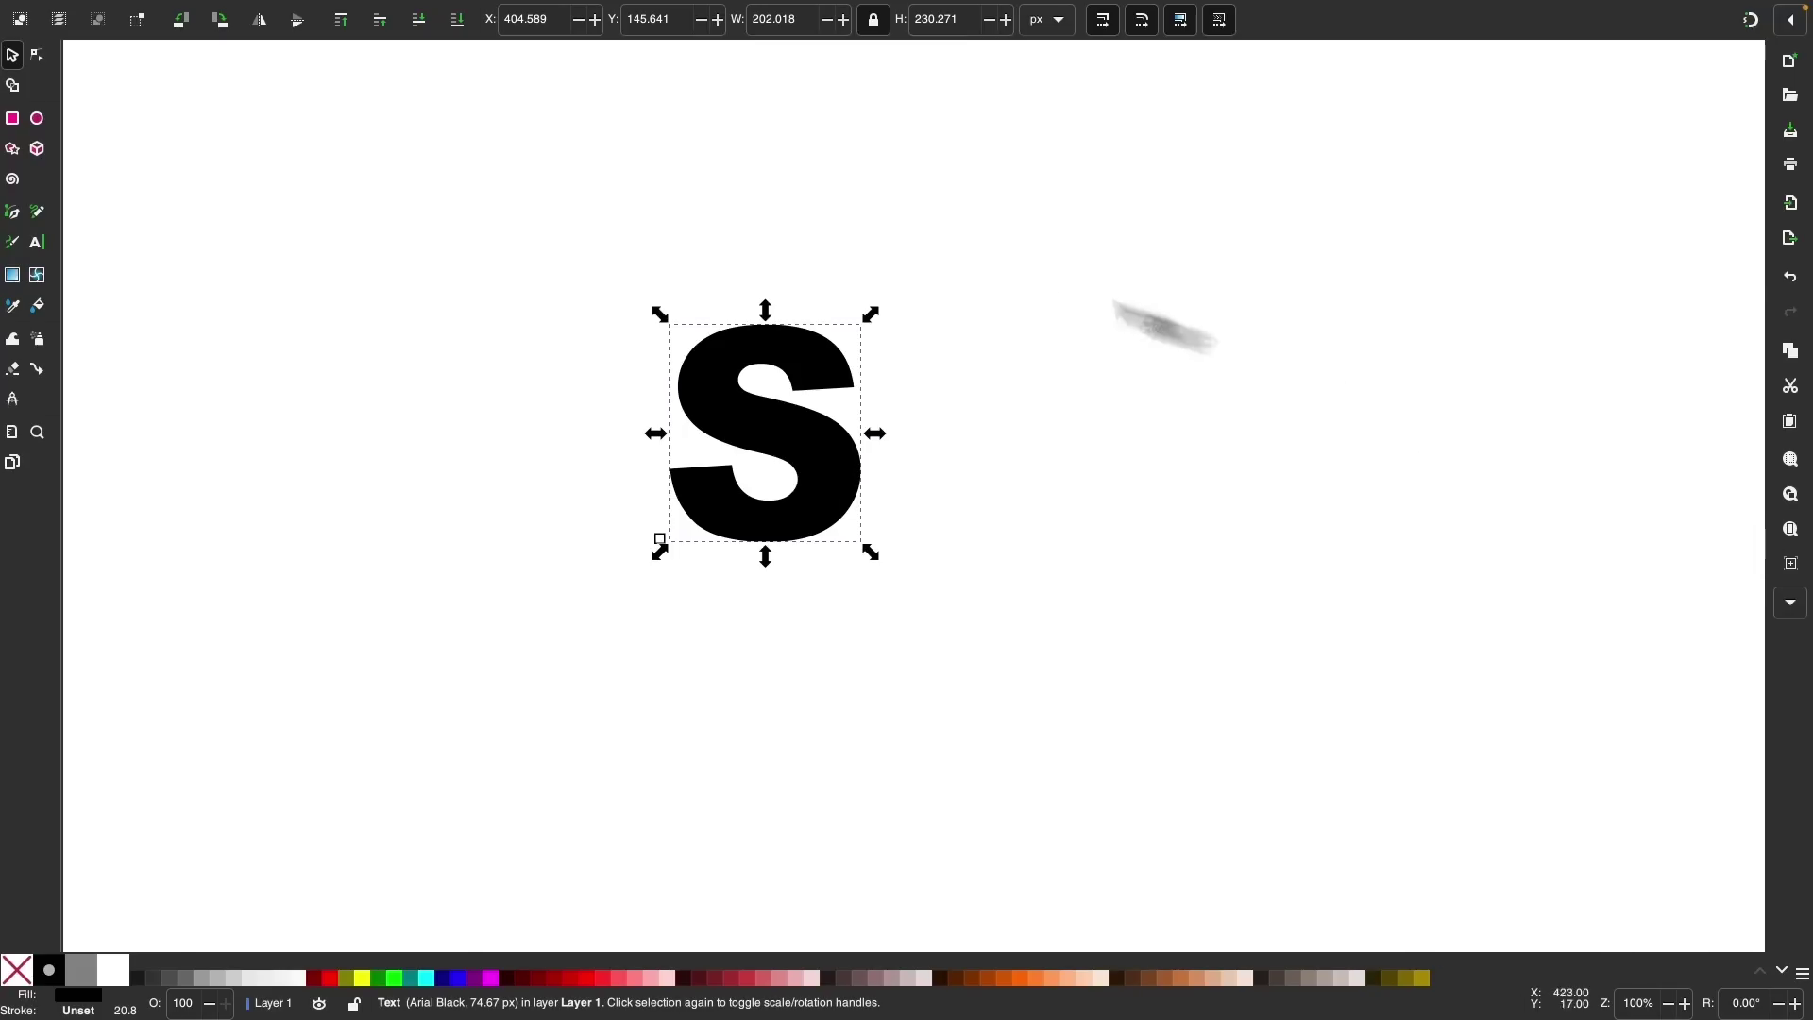
Step: Set the S in Montserrat Black and enlarge it to about 724 px
mouse_move(309, 10)
left_click(419, 12)
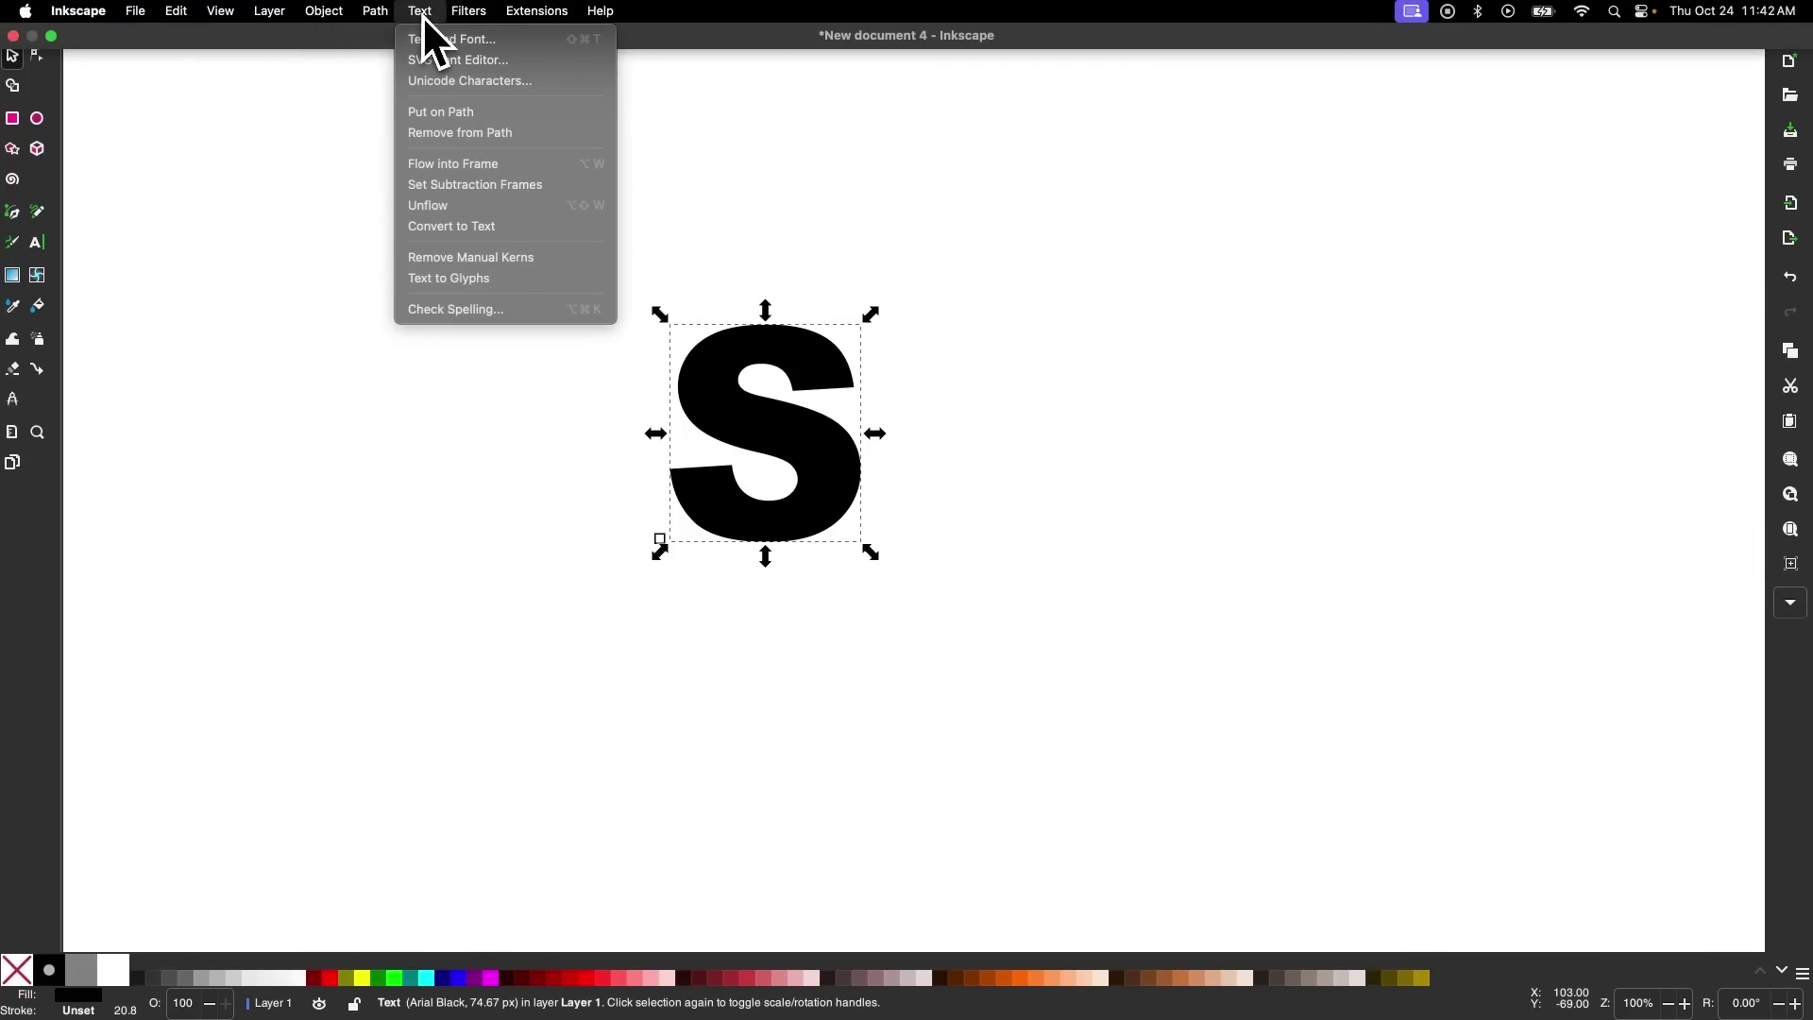
left_click(430, 39)
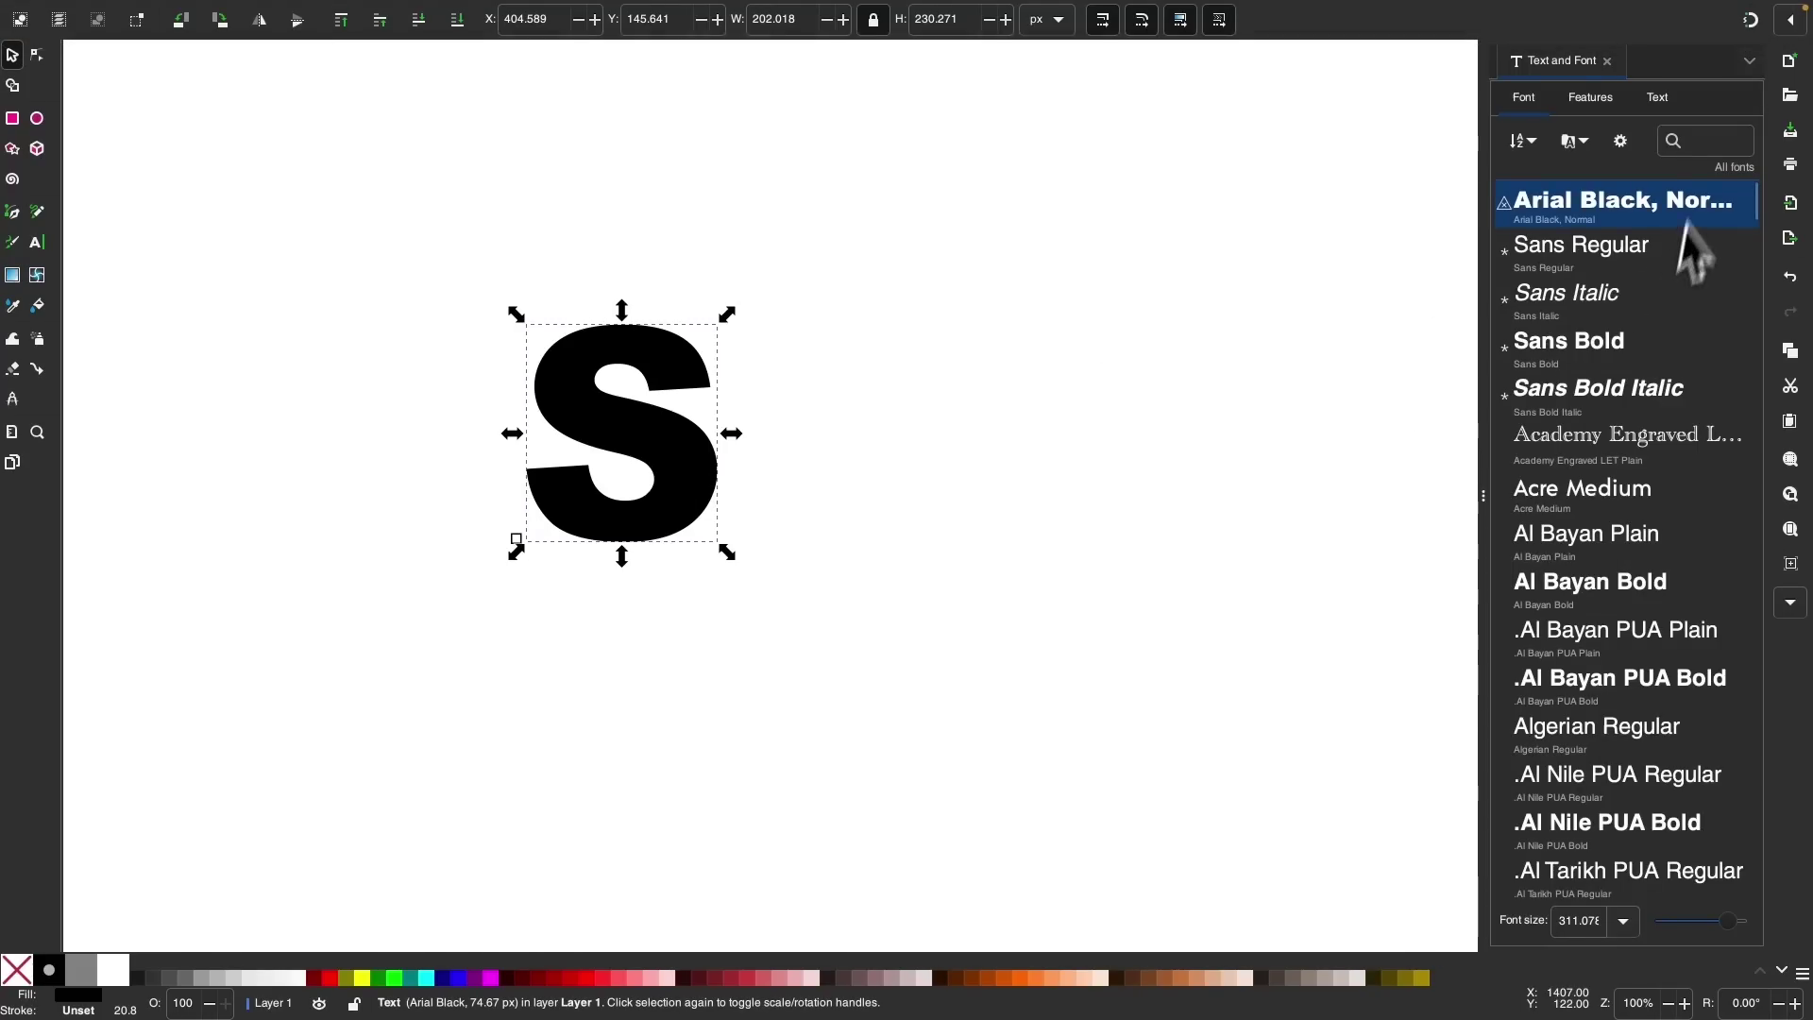
left_click(1709, 140)
type("monts")
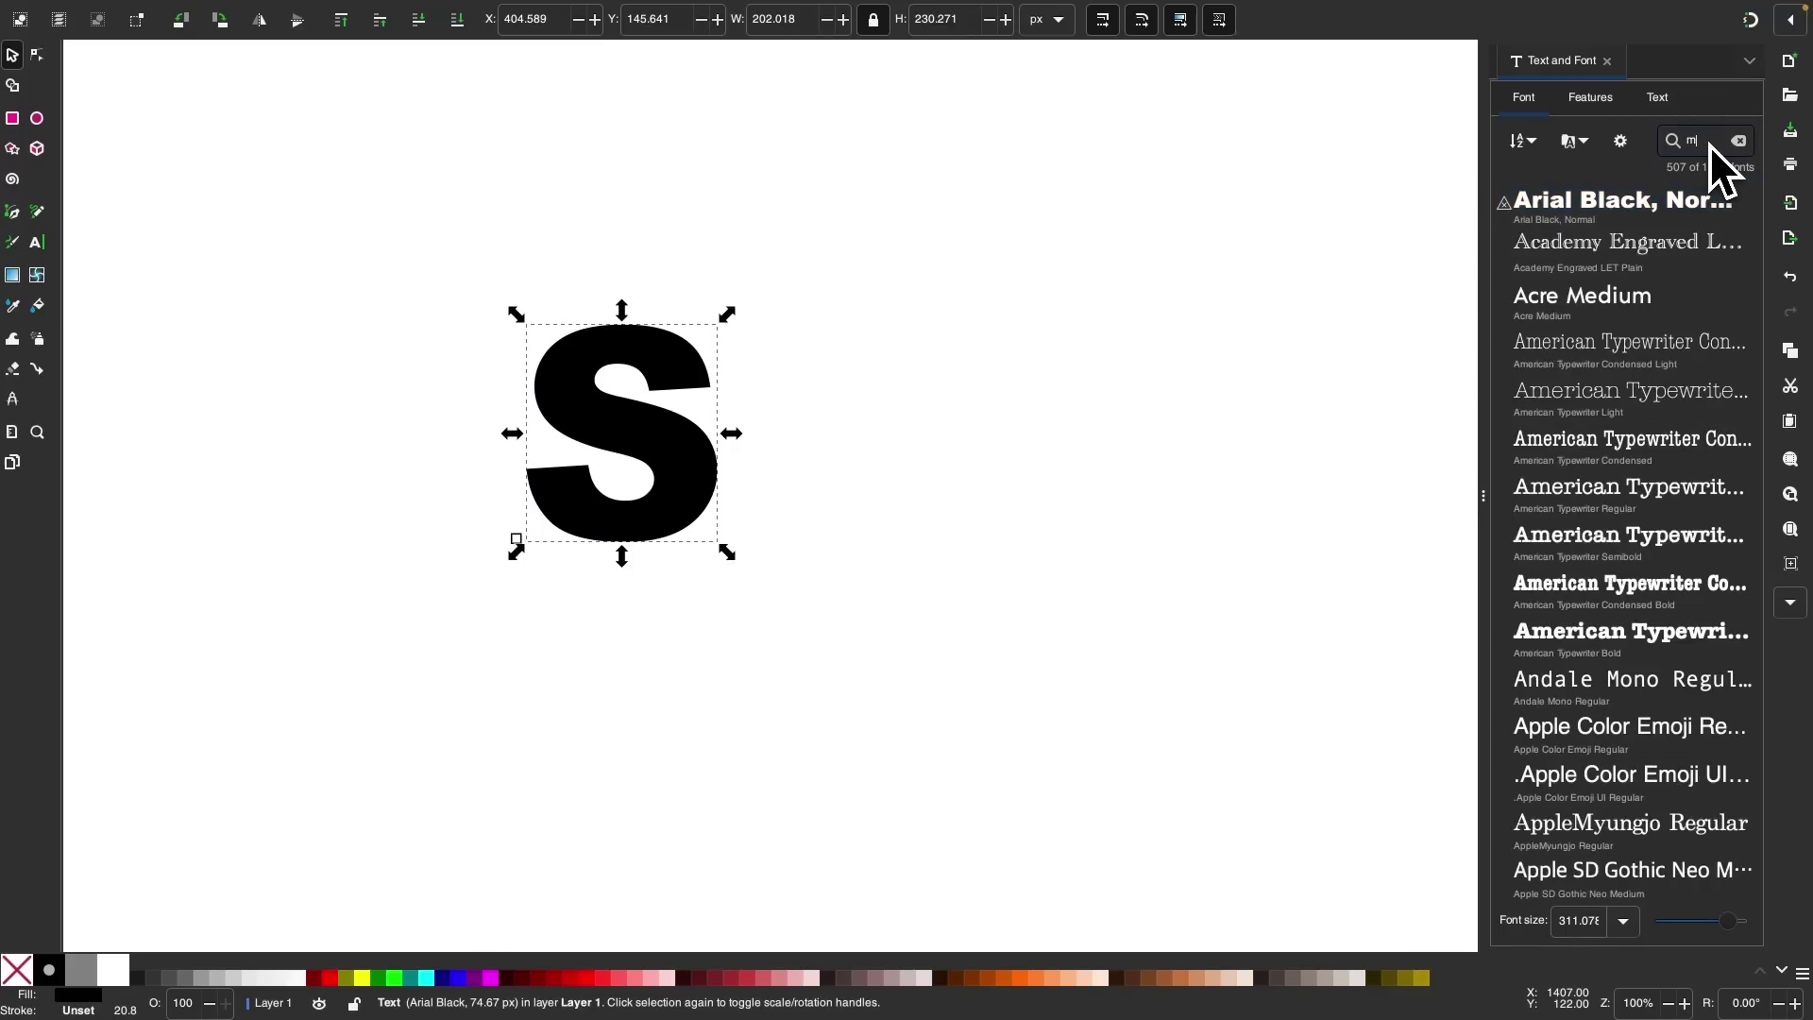
left_click(1652, 490)
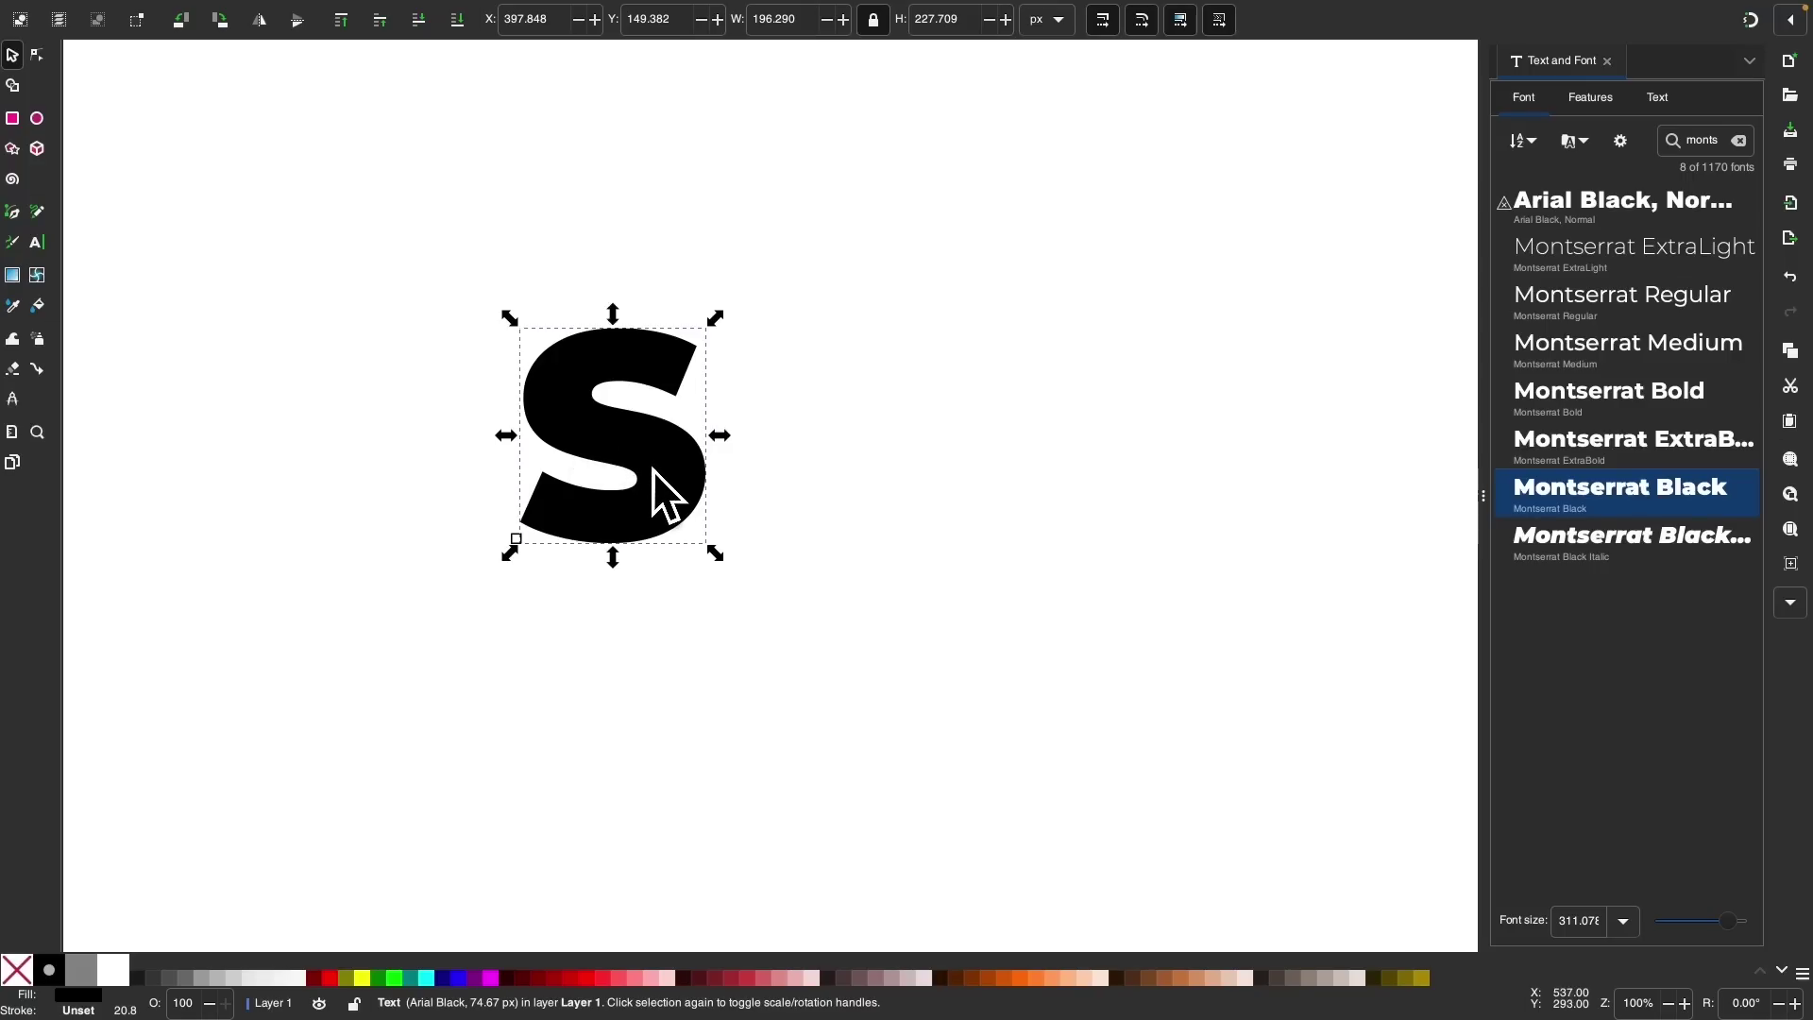
left_click_drag(717, 557, 1095, 767)
mouse_move(889, 535)
left_mouse_down()
mouse_move(963, 566)
mouse_move(859, 538)
left_mouse_up()
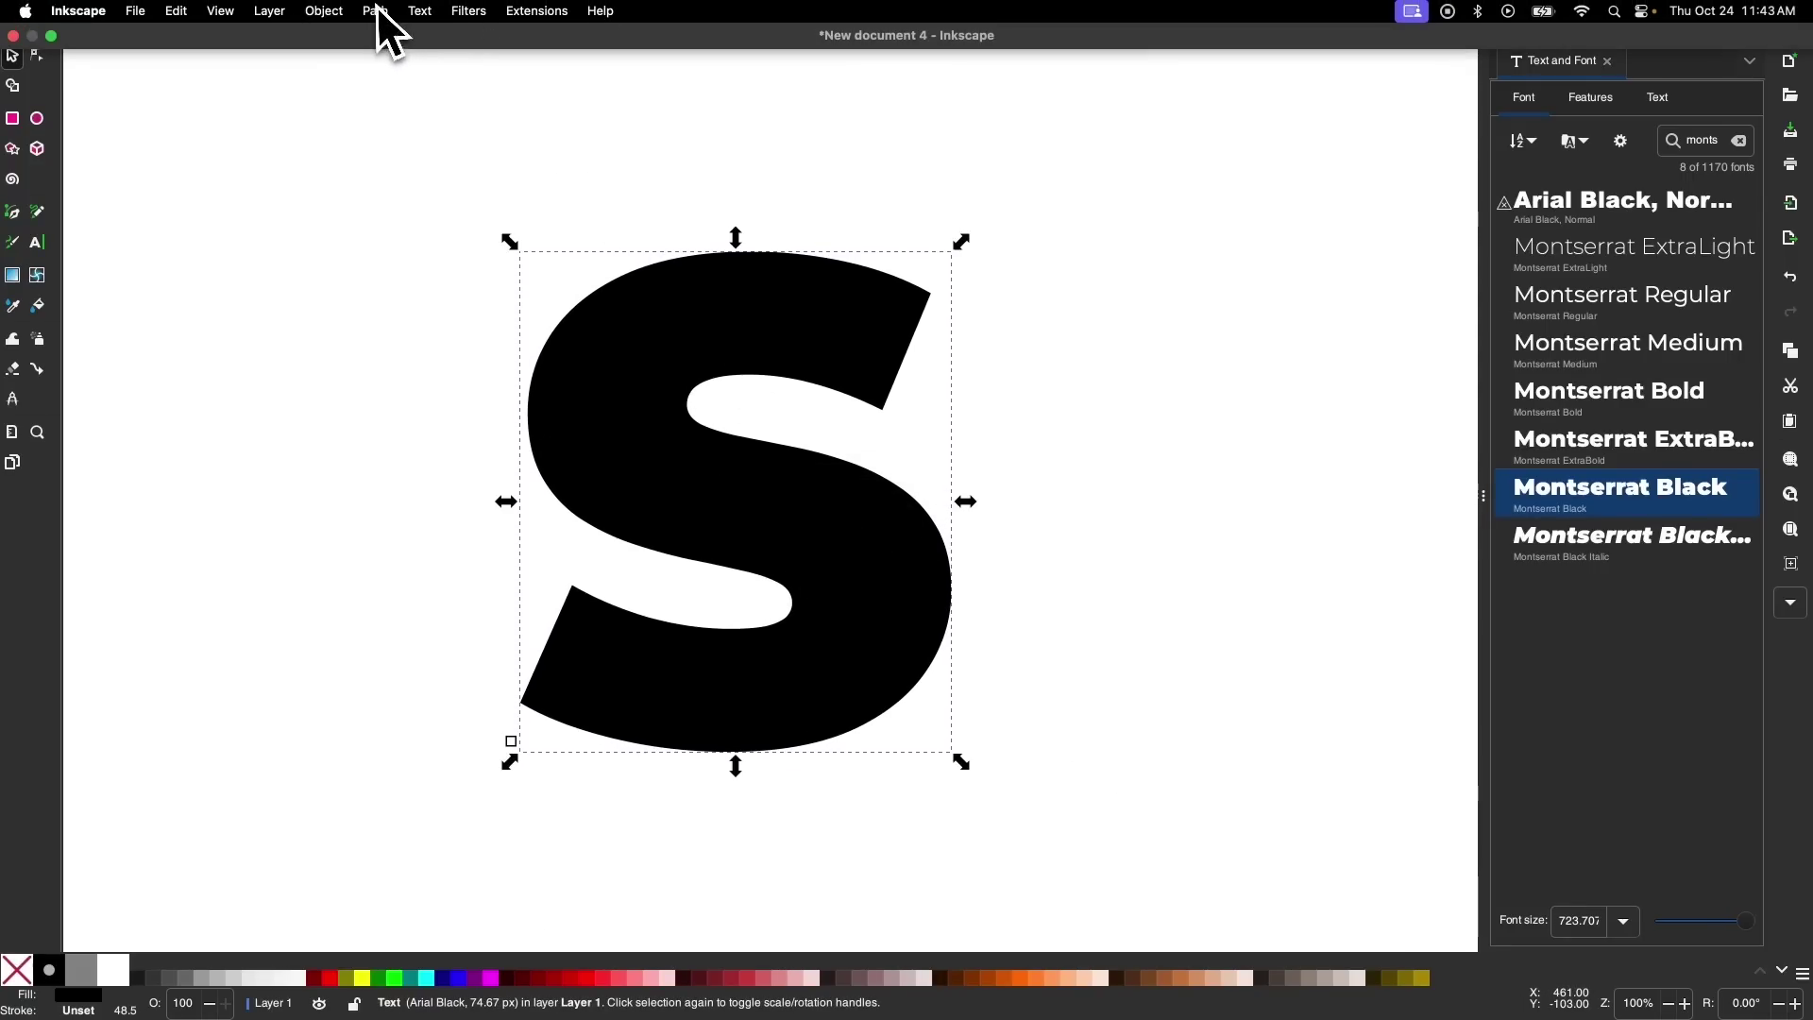
Step: Convert the S text to a path, try ungrouping it, then deselect
left_click(375, 10)
left_click(383, 38)
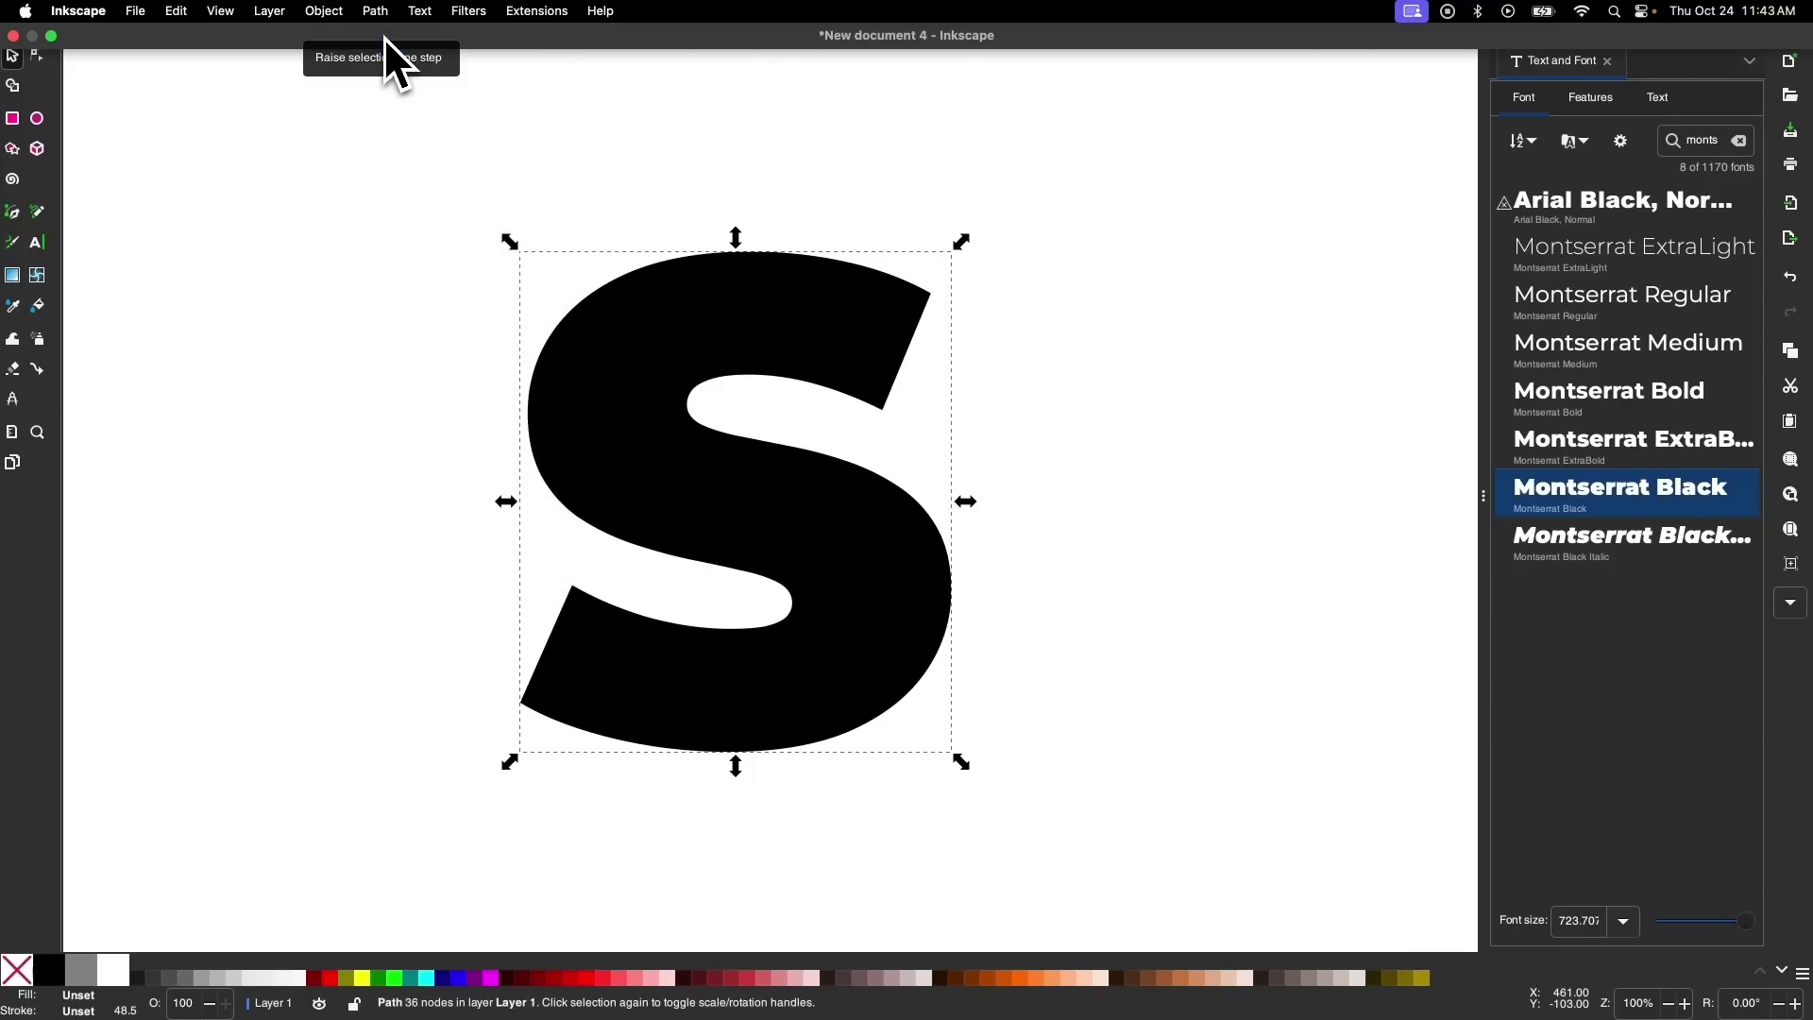
mouse_move(365, 38)
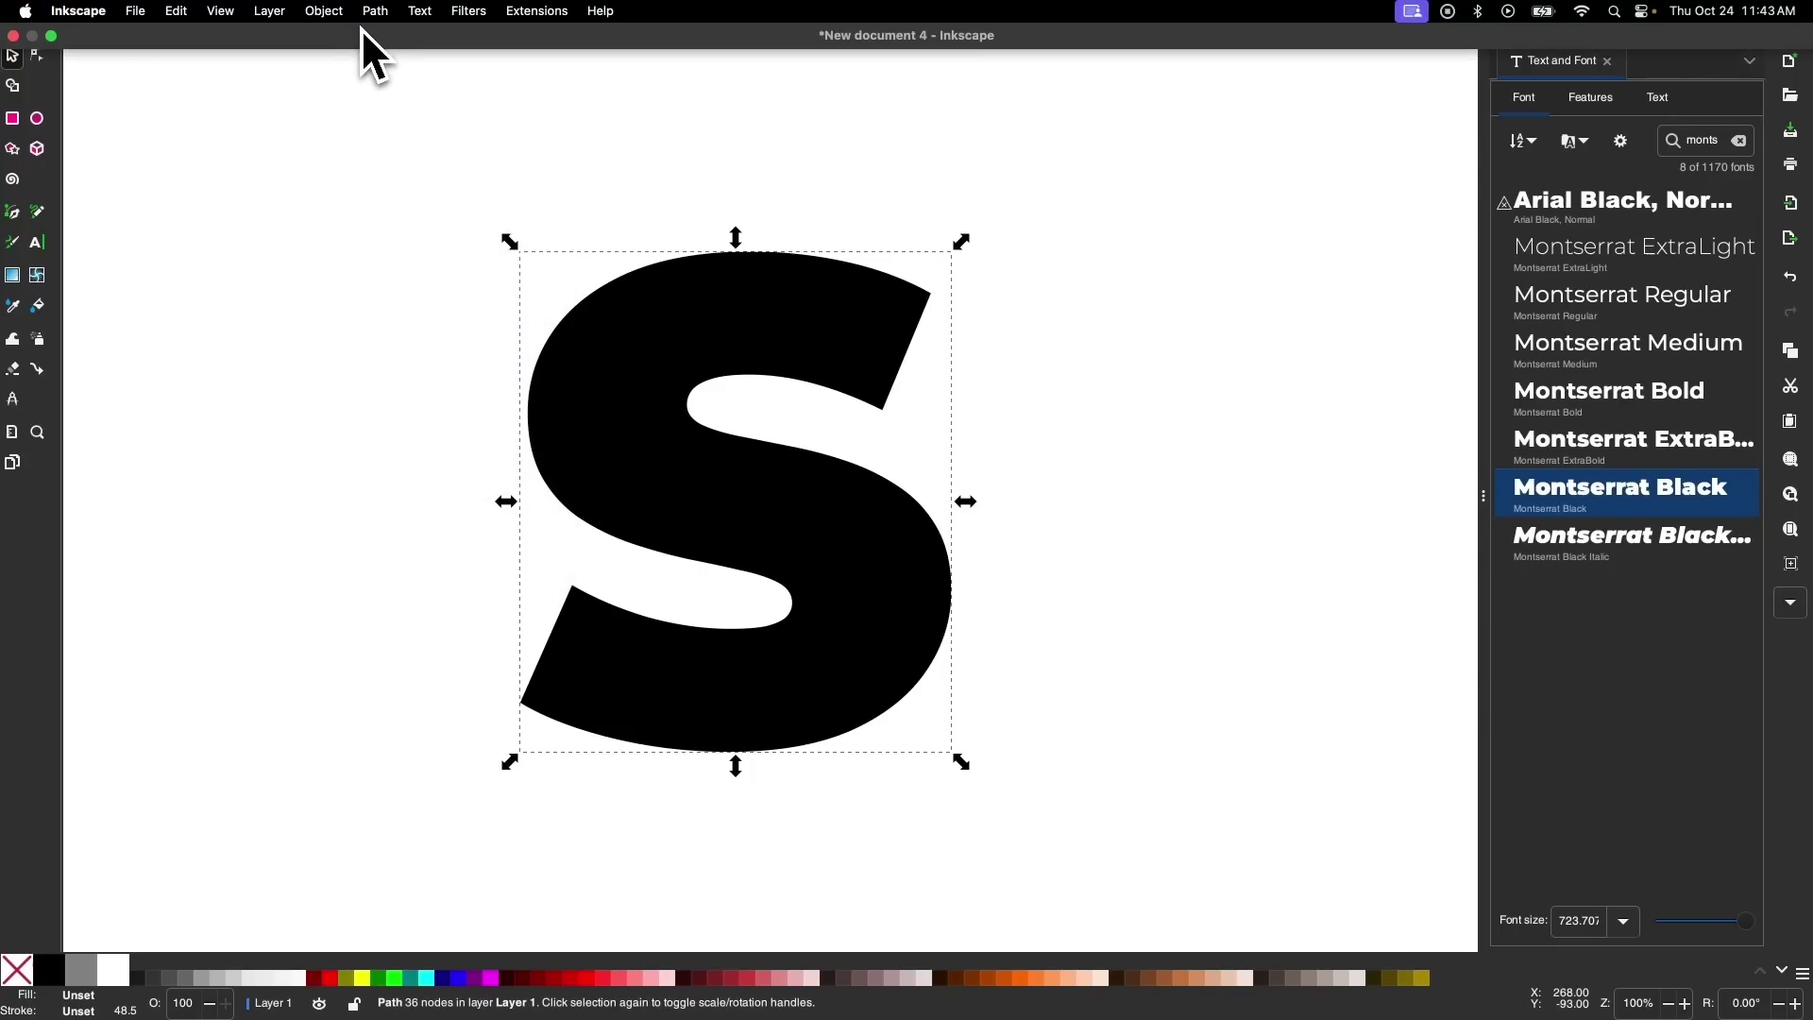
left_click(336, 10)
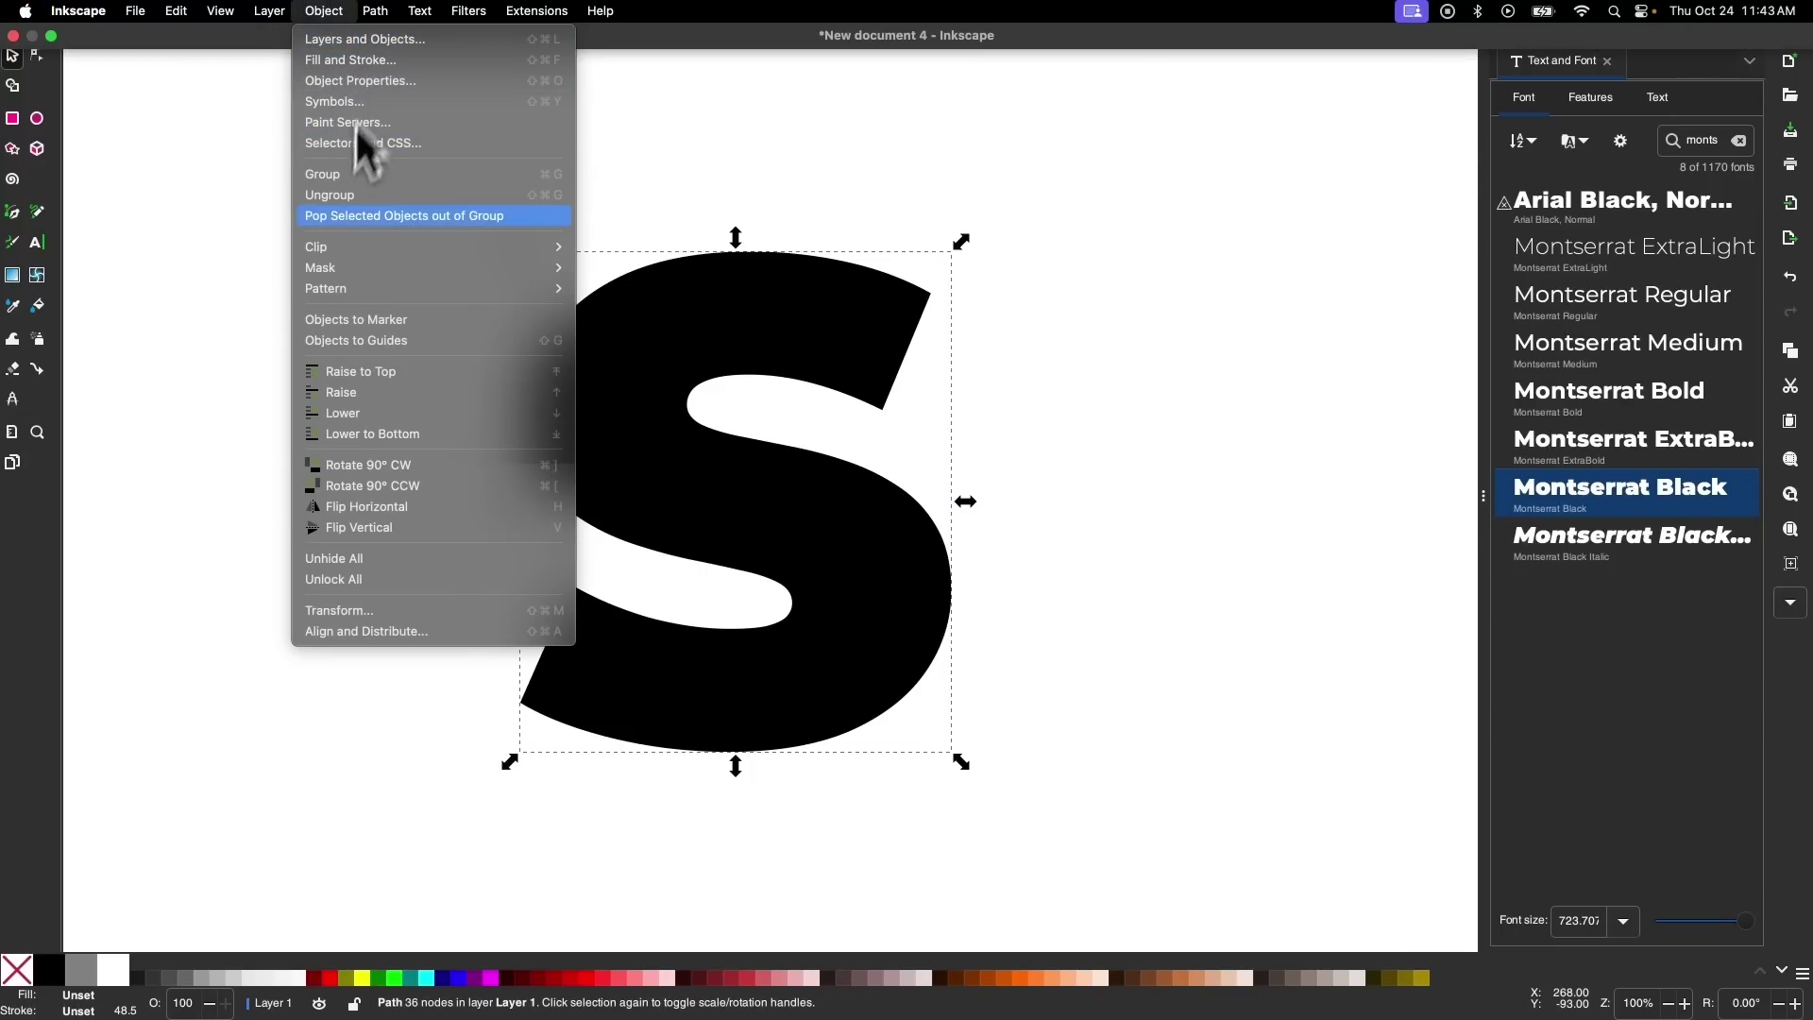
left_click(333, 200)
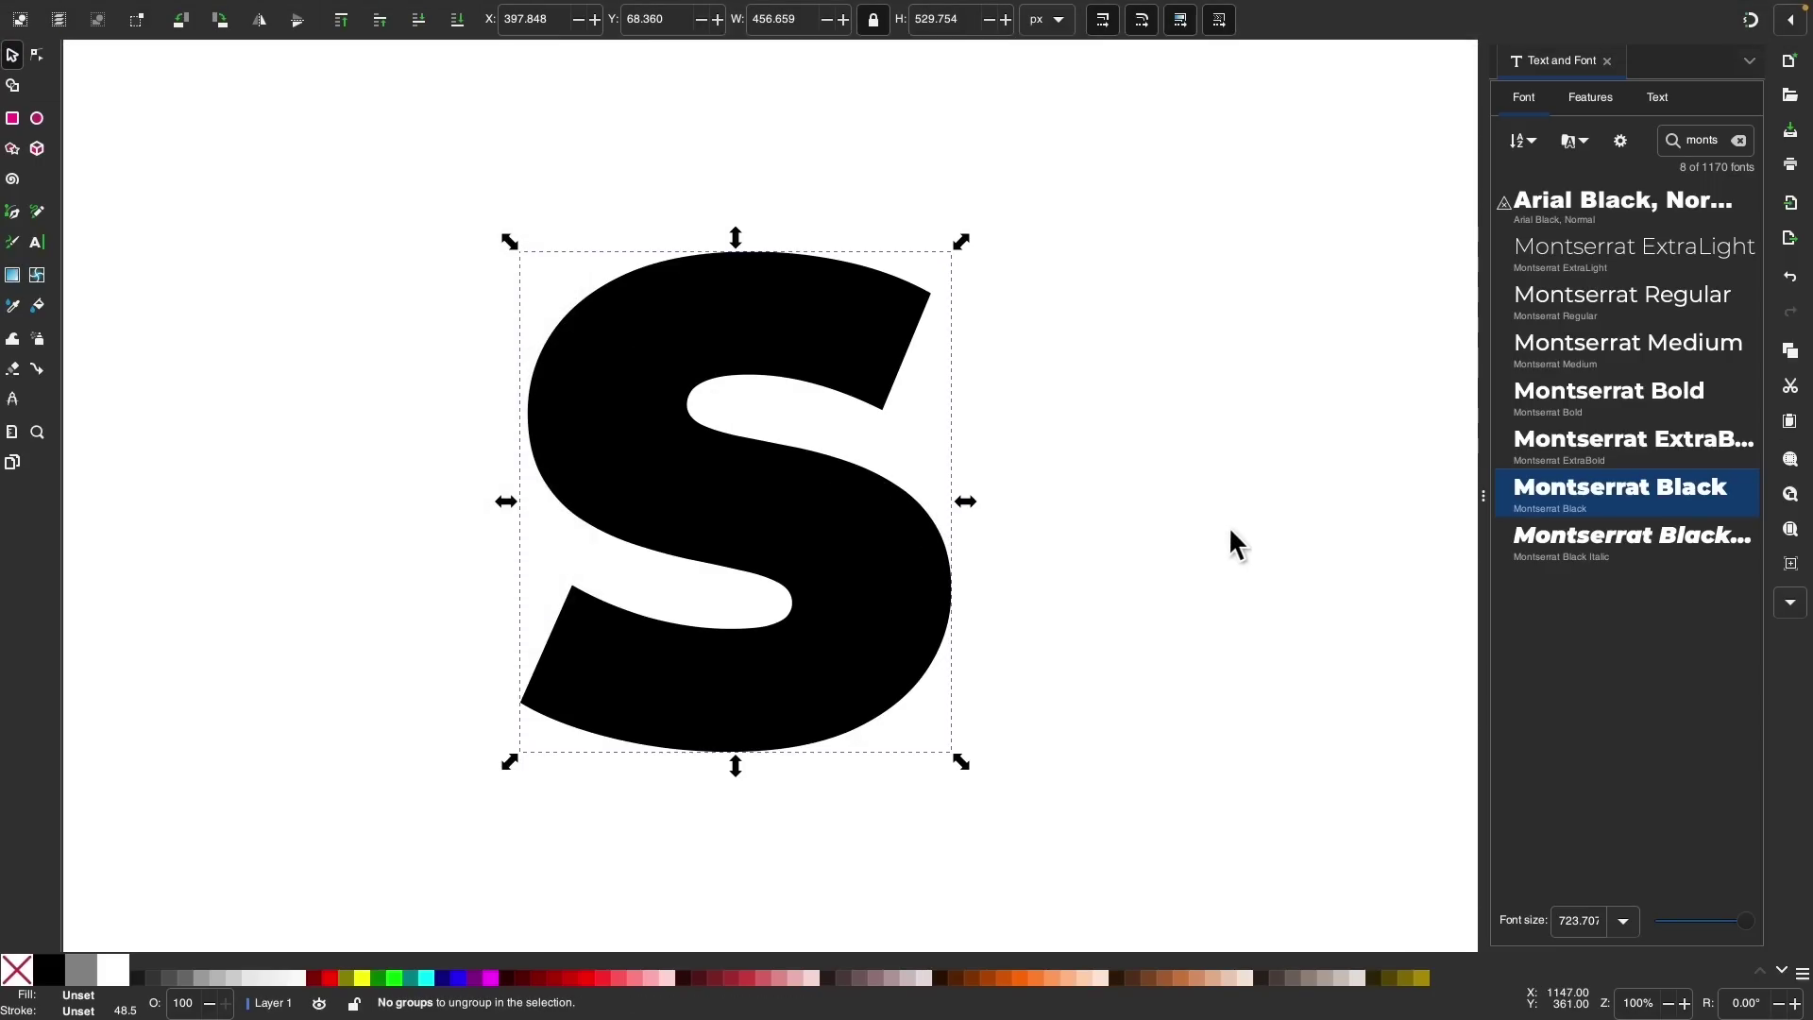
left_click(1129, 529)
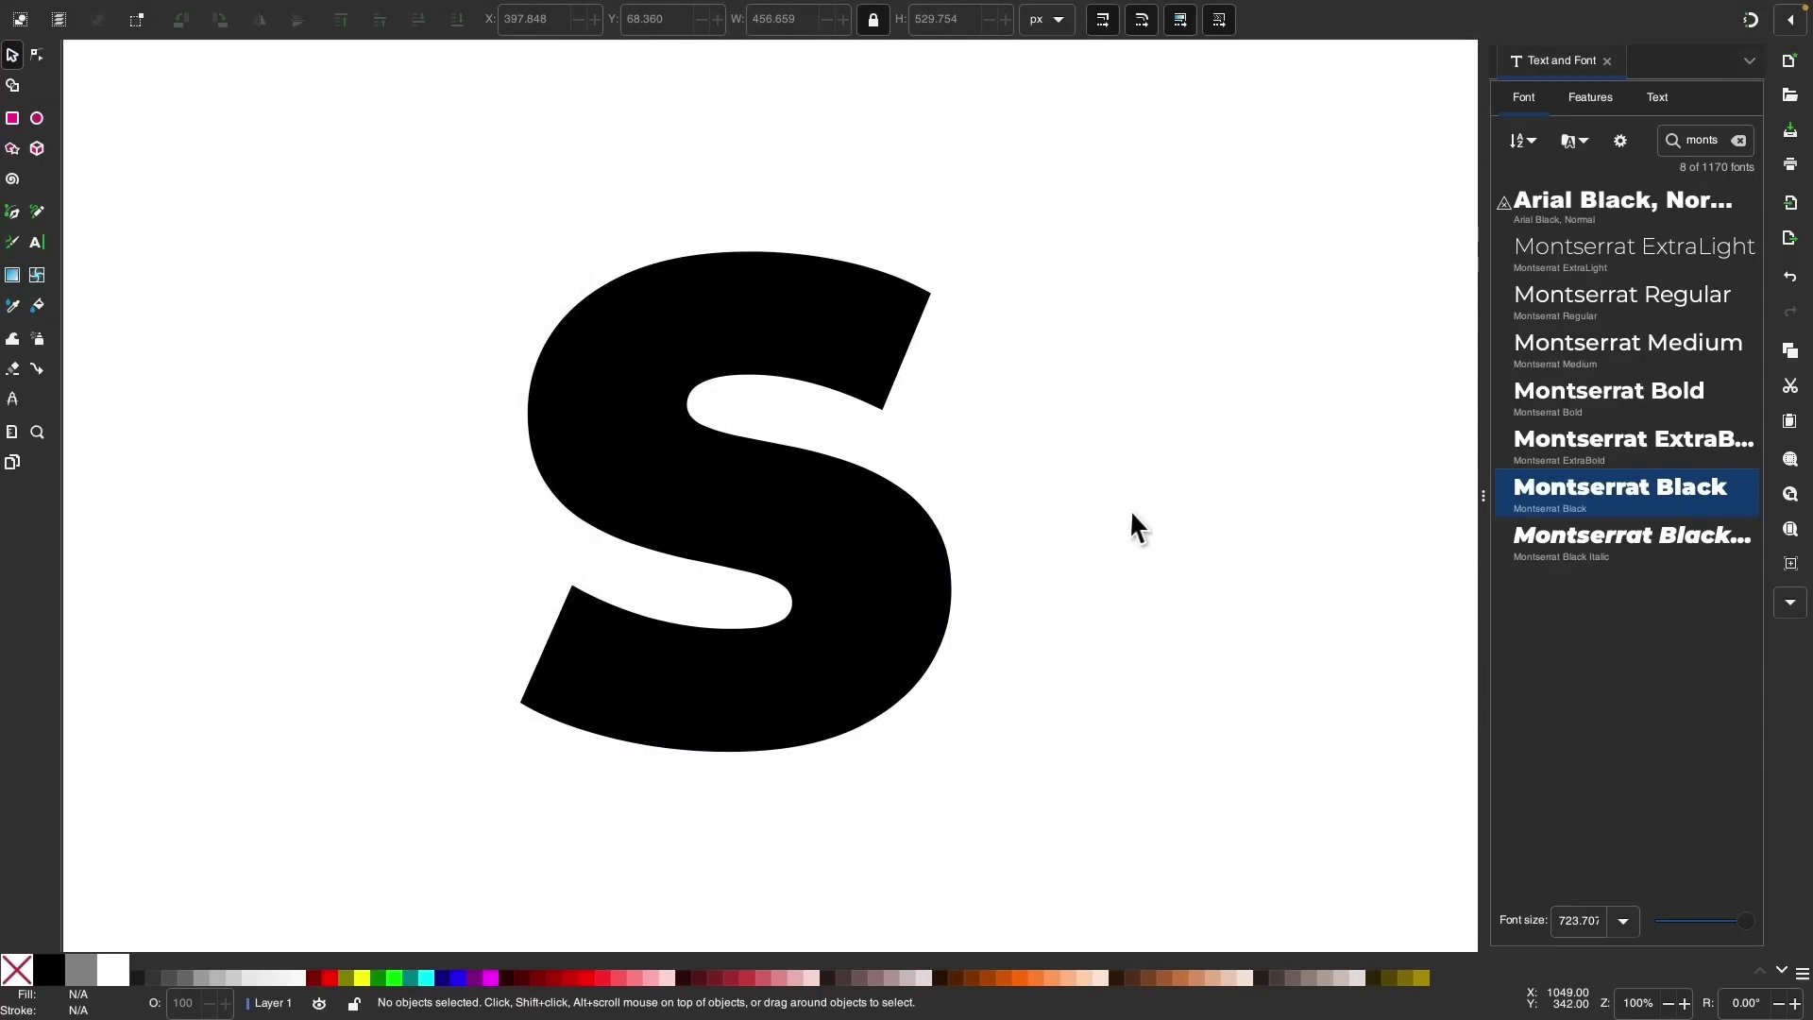
Step: Show the Layers and Objects panel
mouse_move(1016, 45)
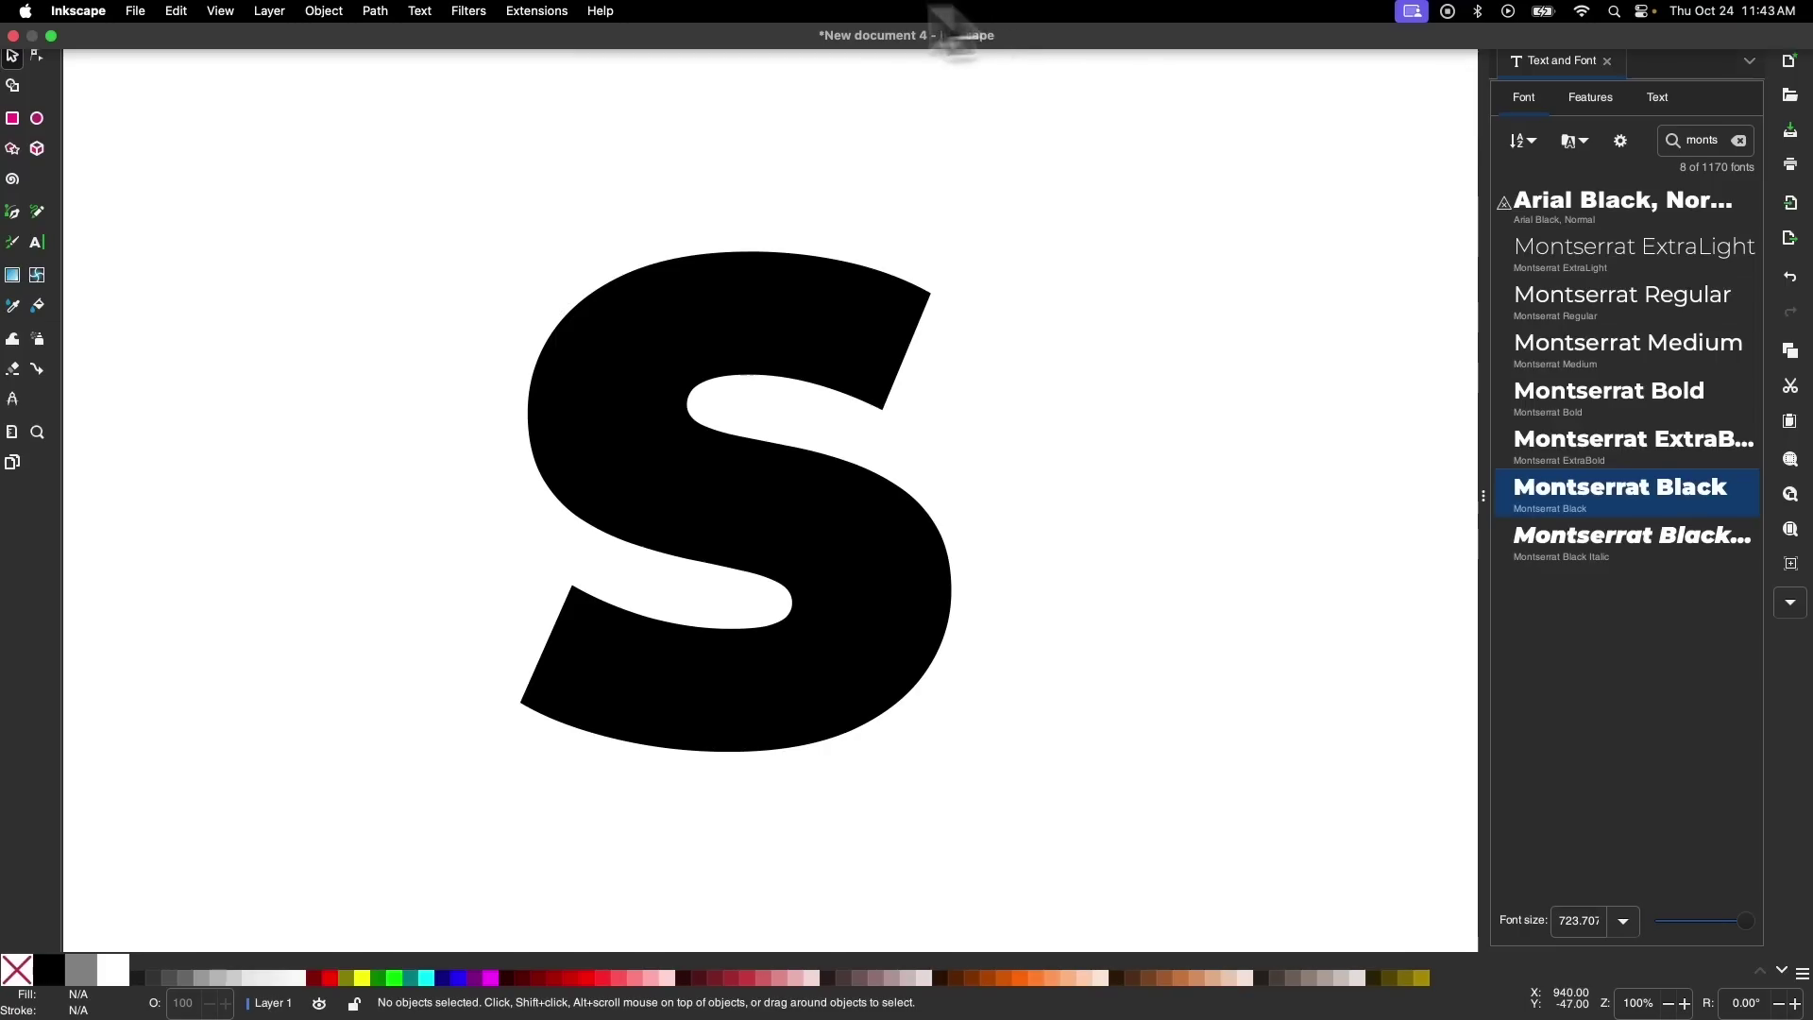
left_click(270, 11)
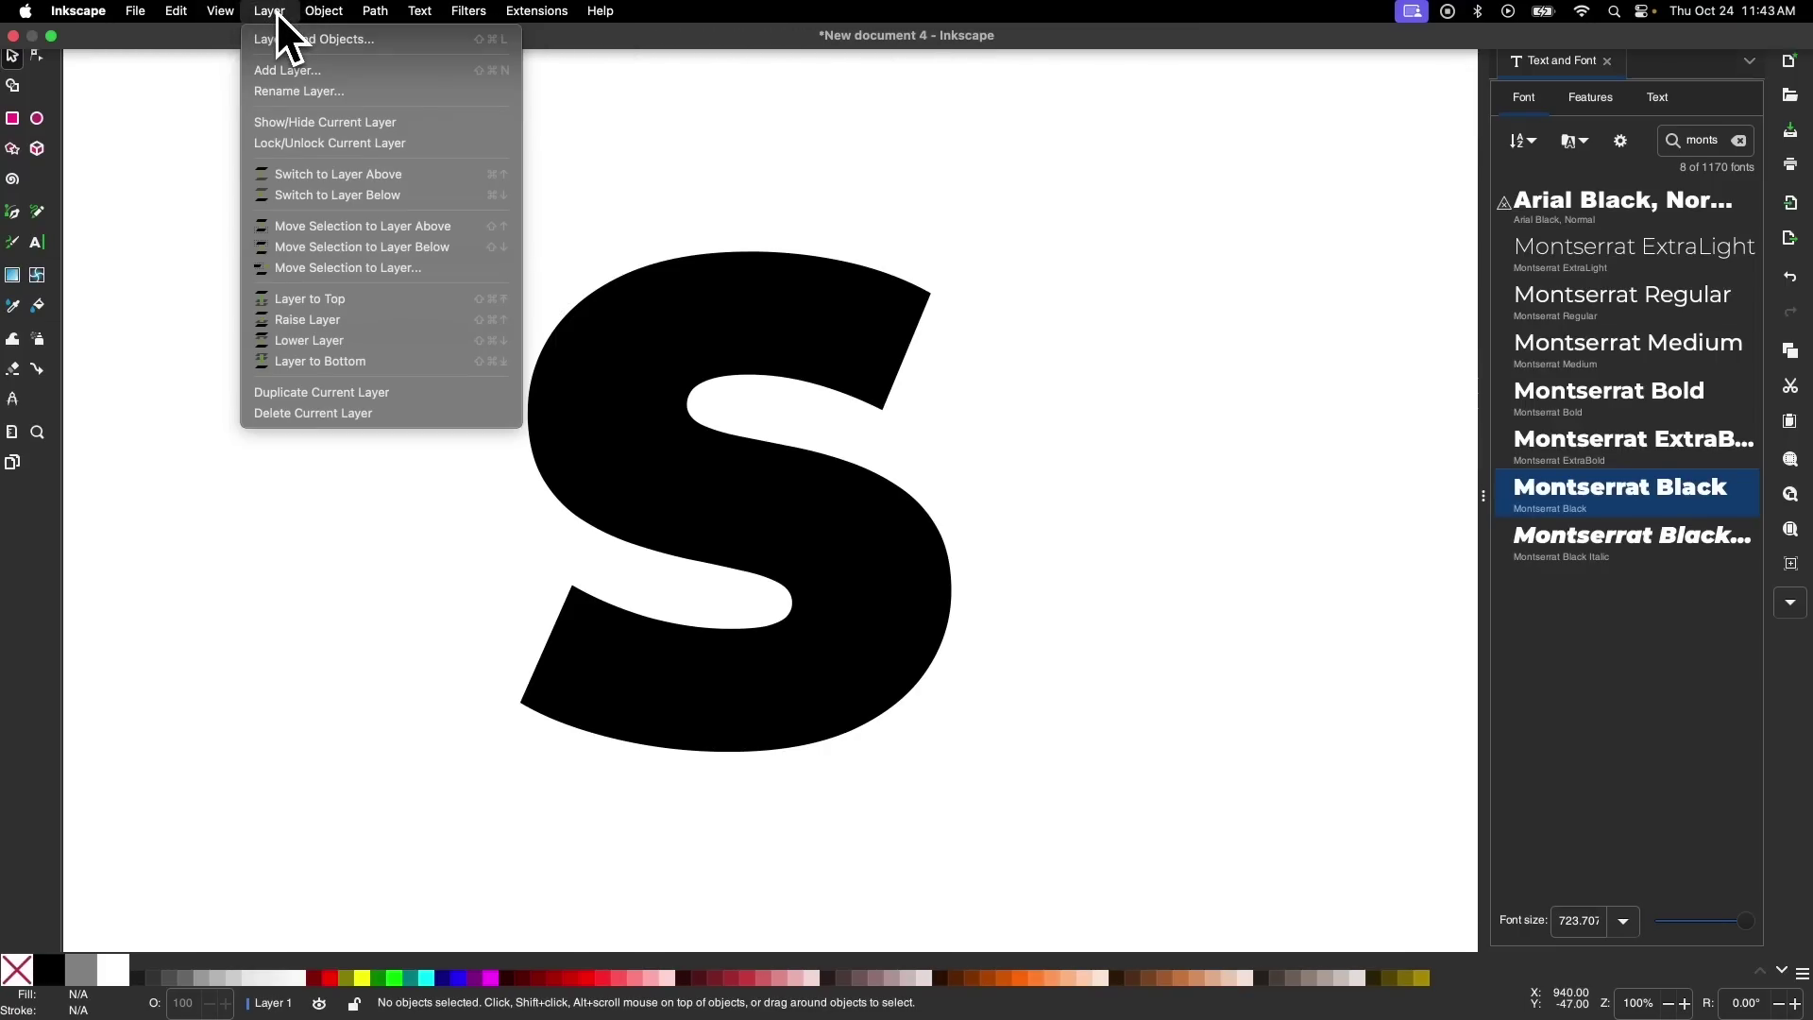
left_click(281, 34)
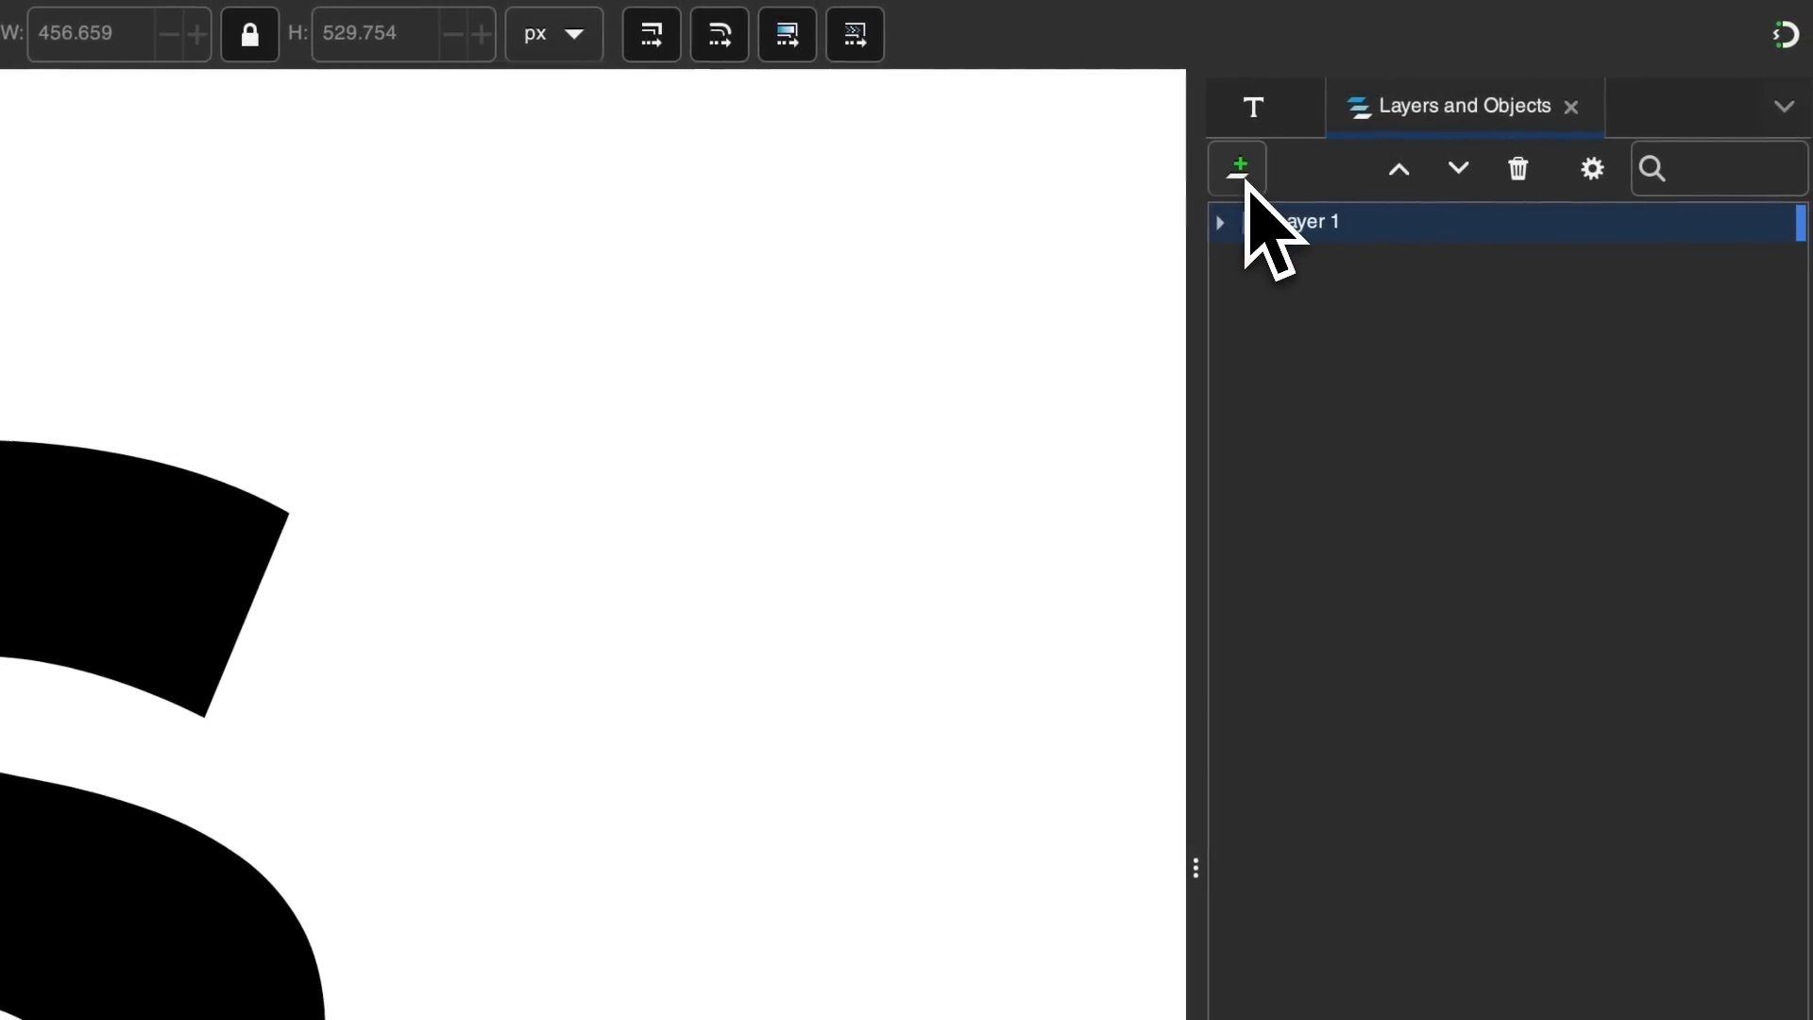
Step: Add Layer 2 above Layer 1 and paste the grapefruit-slice group onto the S's top-left corner
left_click(1243, 177)
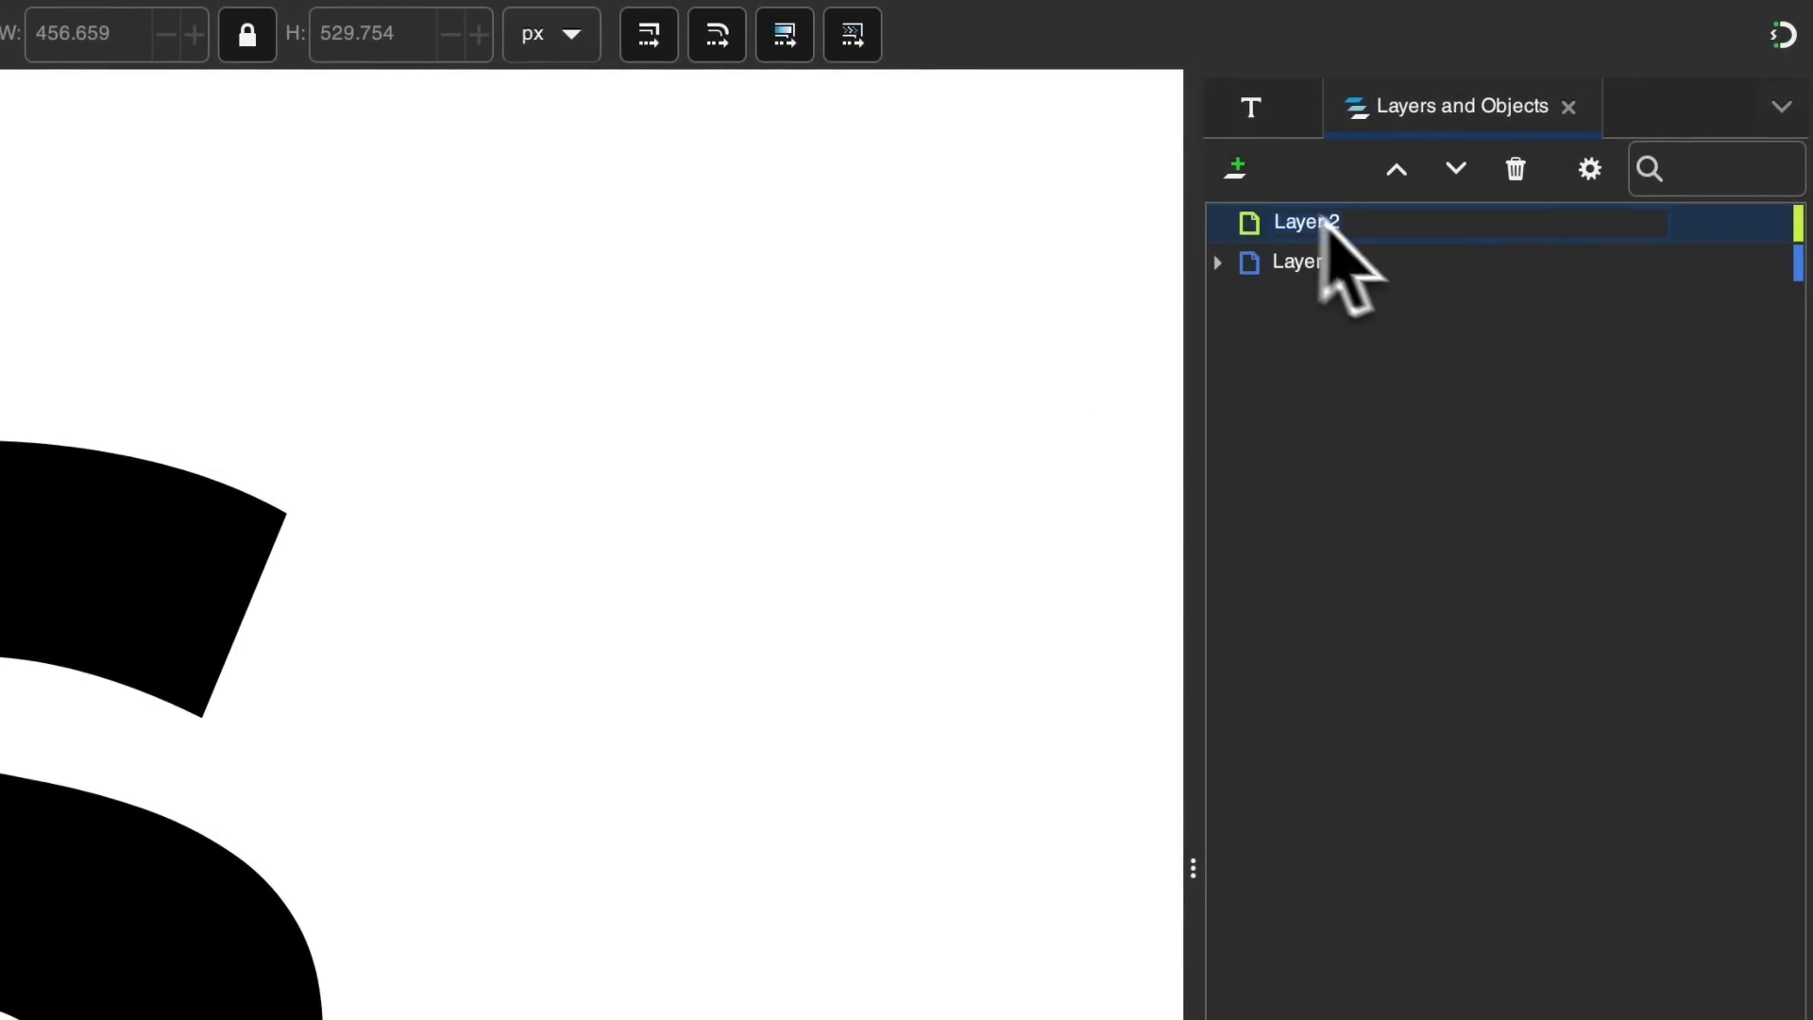
key("Return")
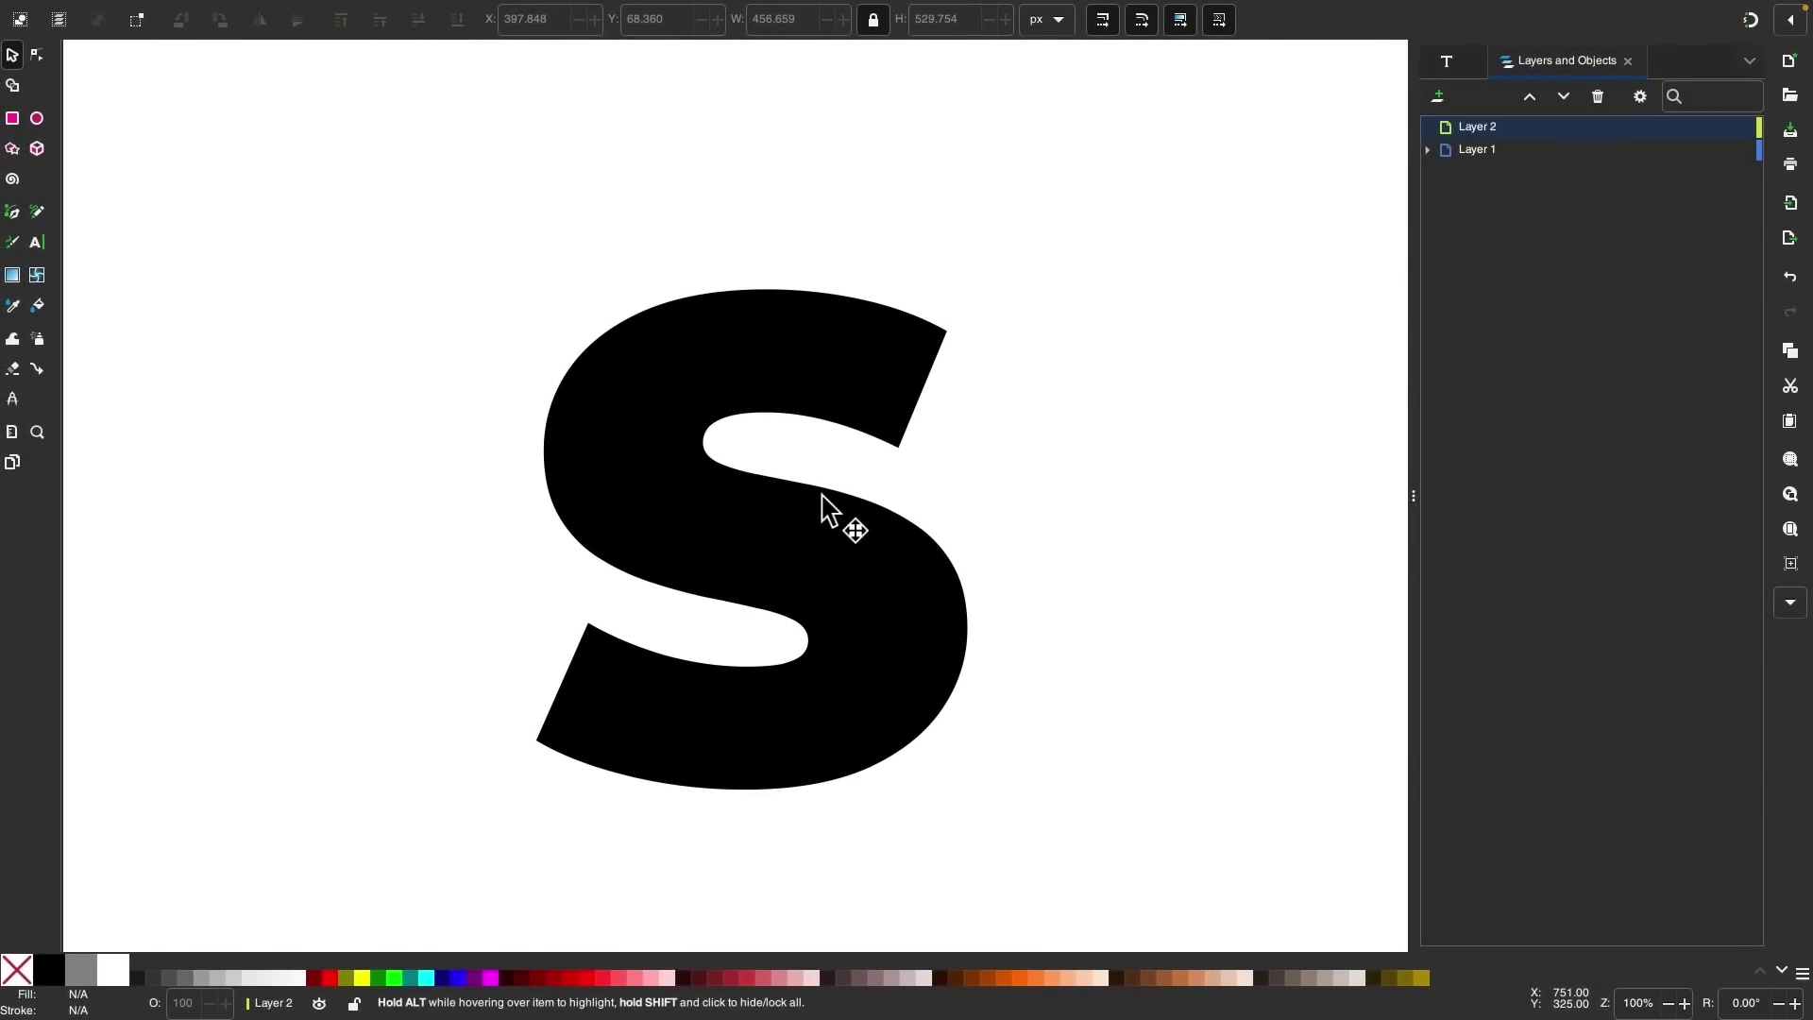
key("super+v")
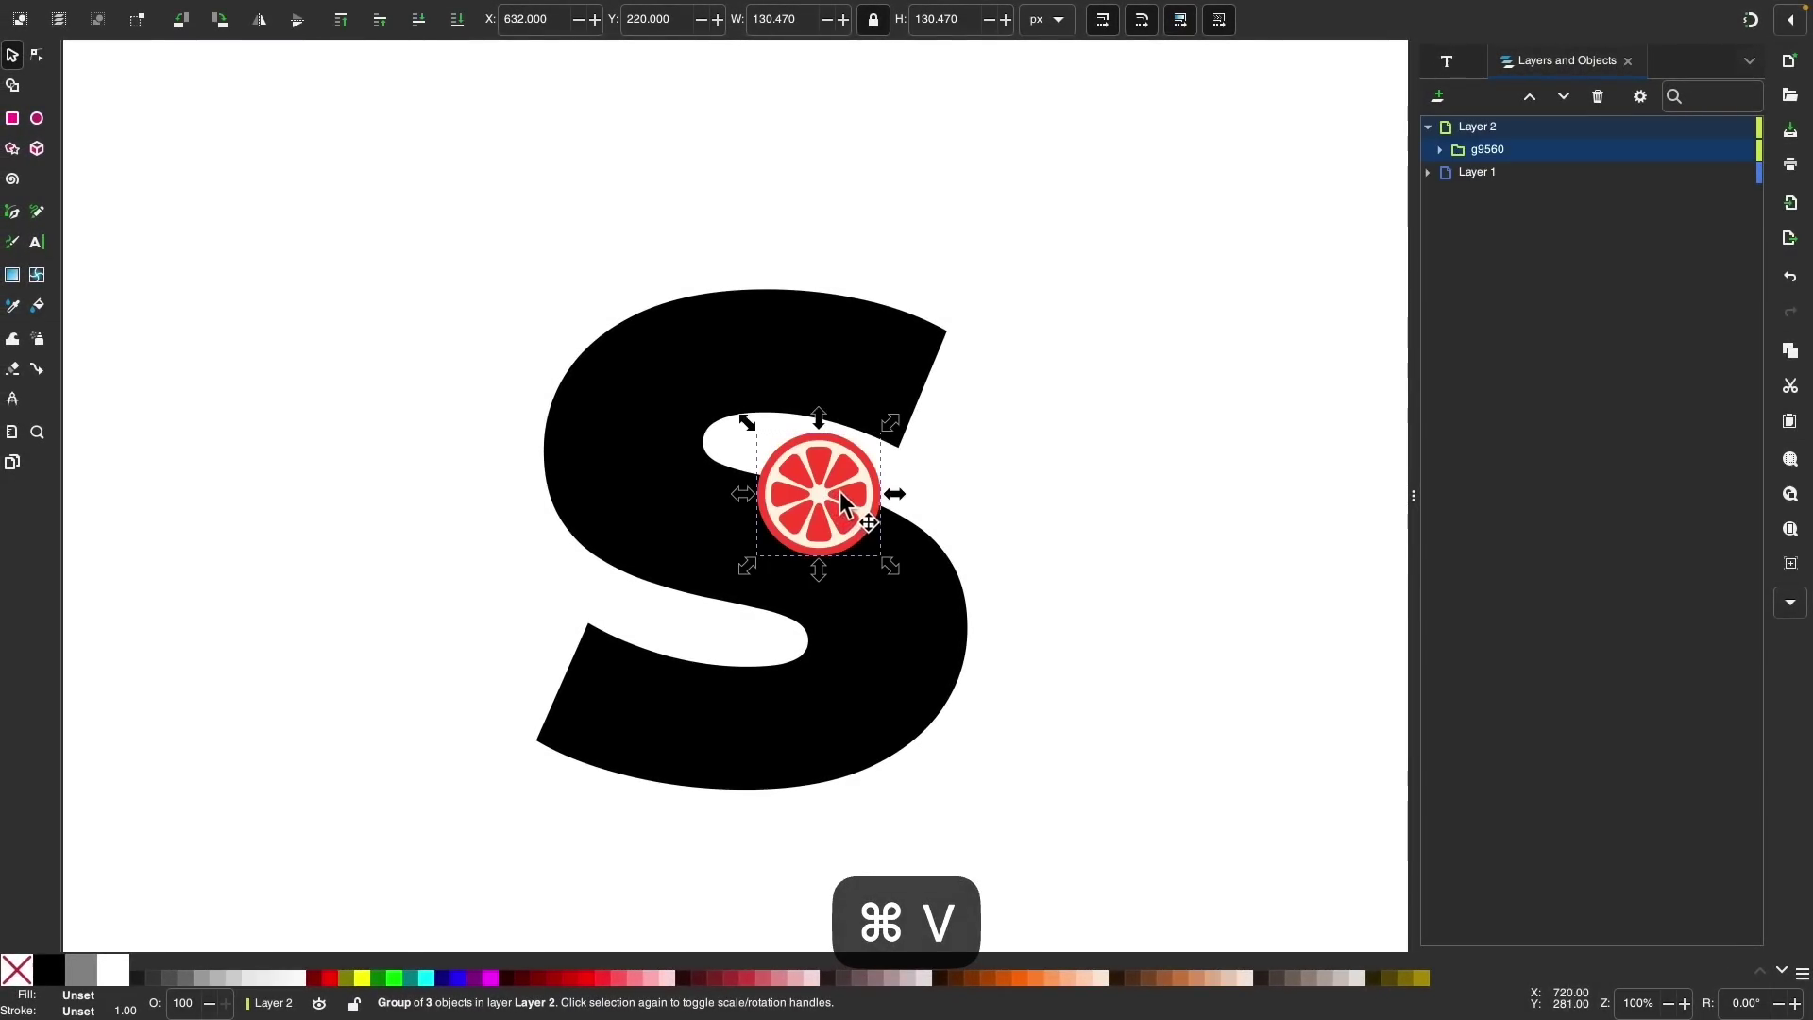
left_click_drag(820, 494, 599, 307)
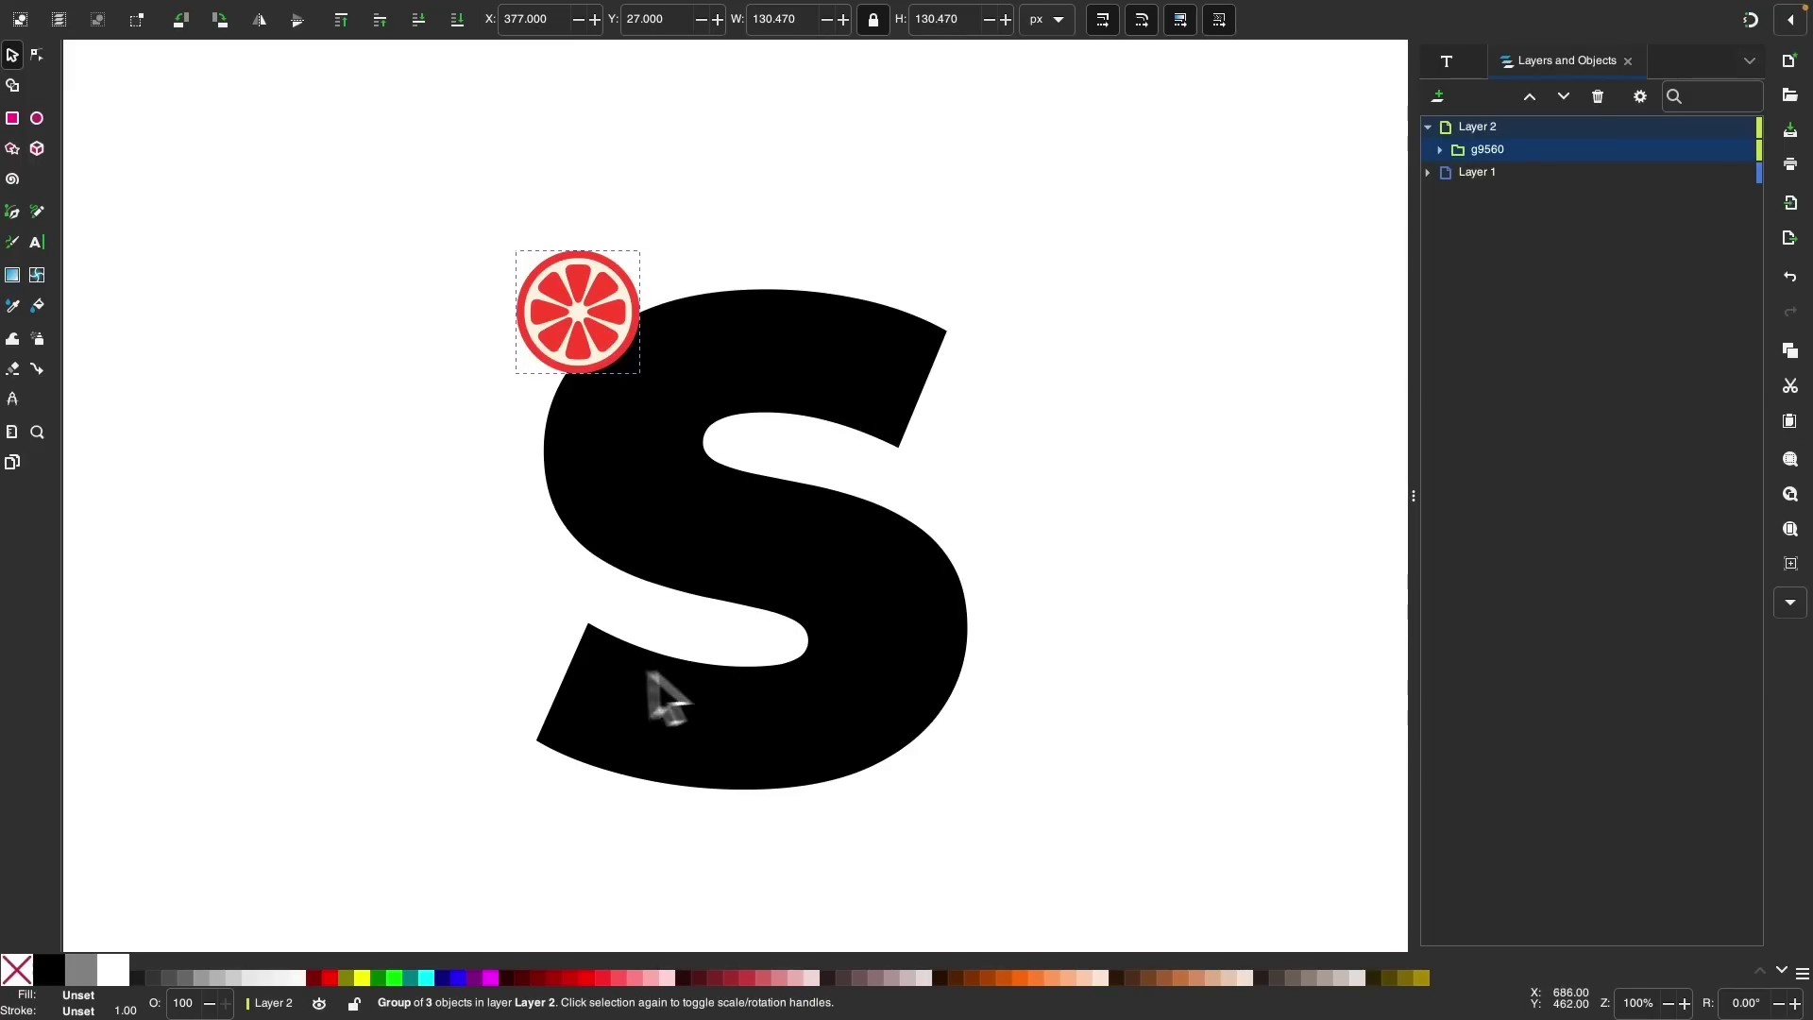
Step: Shrink the grapefruit slice to about a third, roughly 44.6 px
scroll(552, 272, "up", 5)
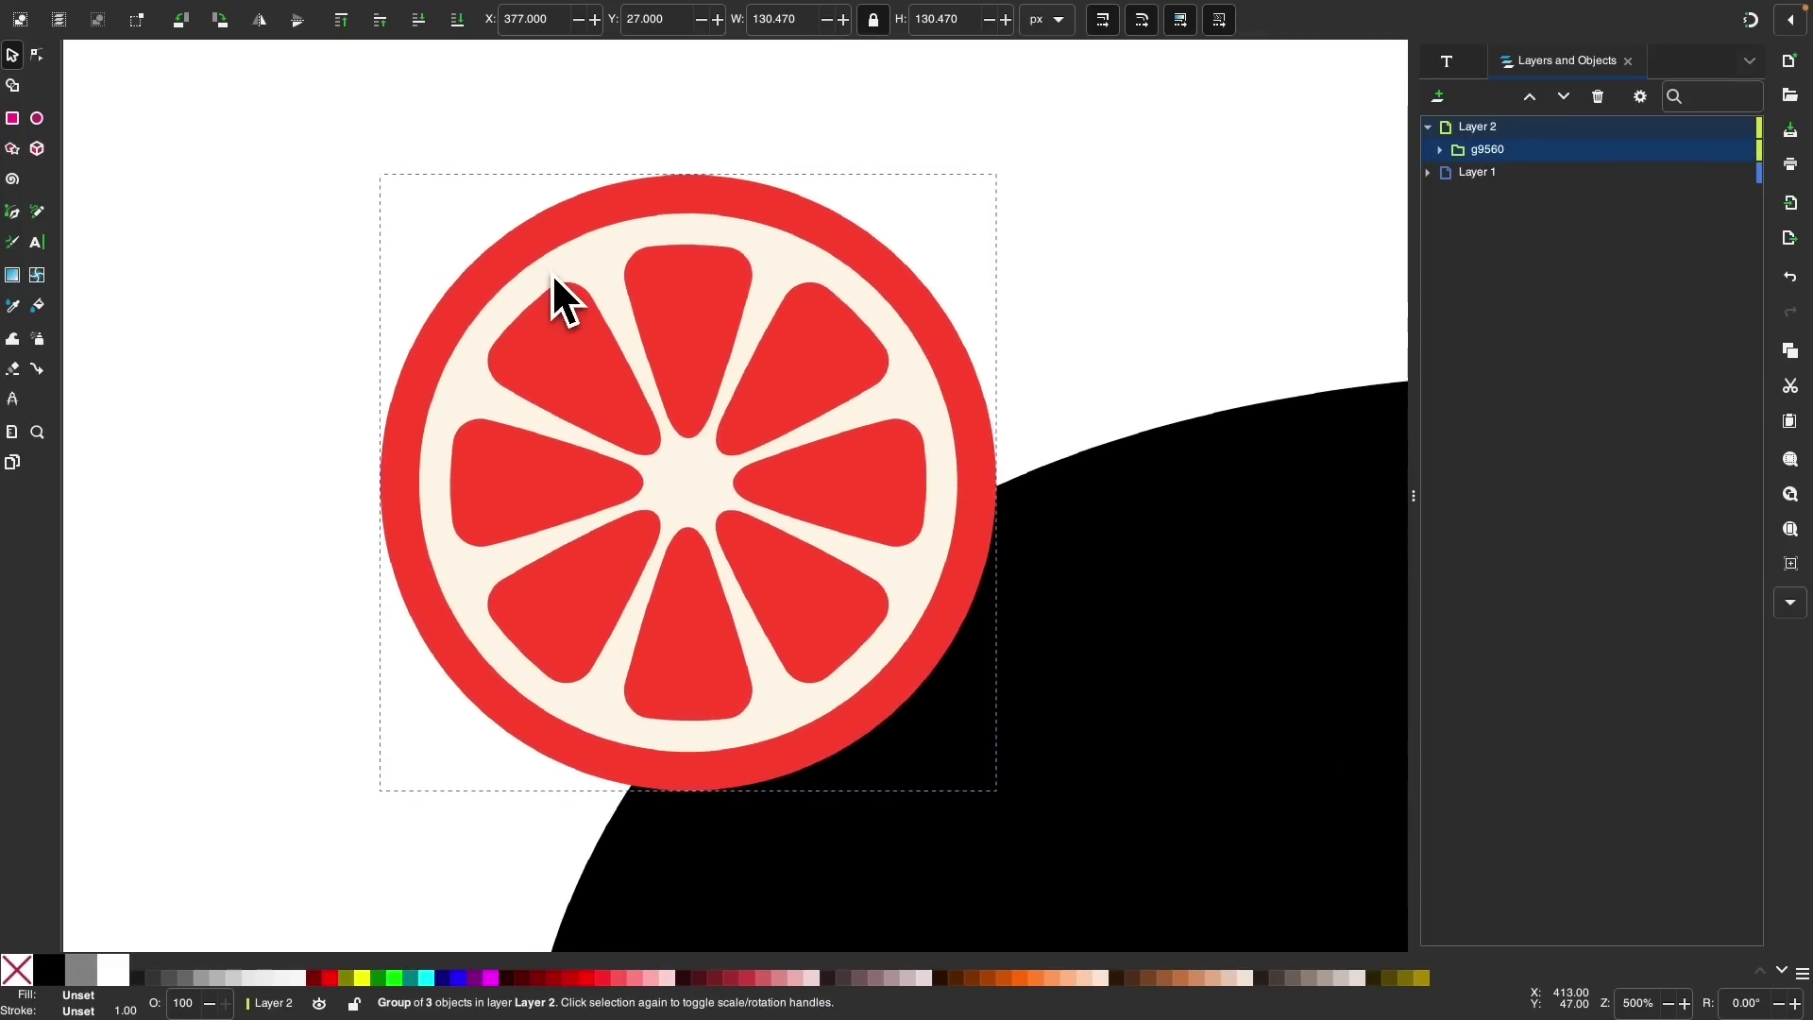
scroll(614, 401, "down", 5)
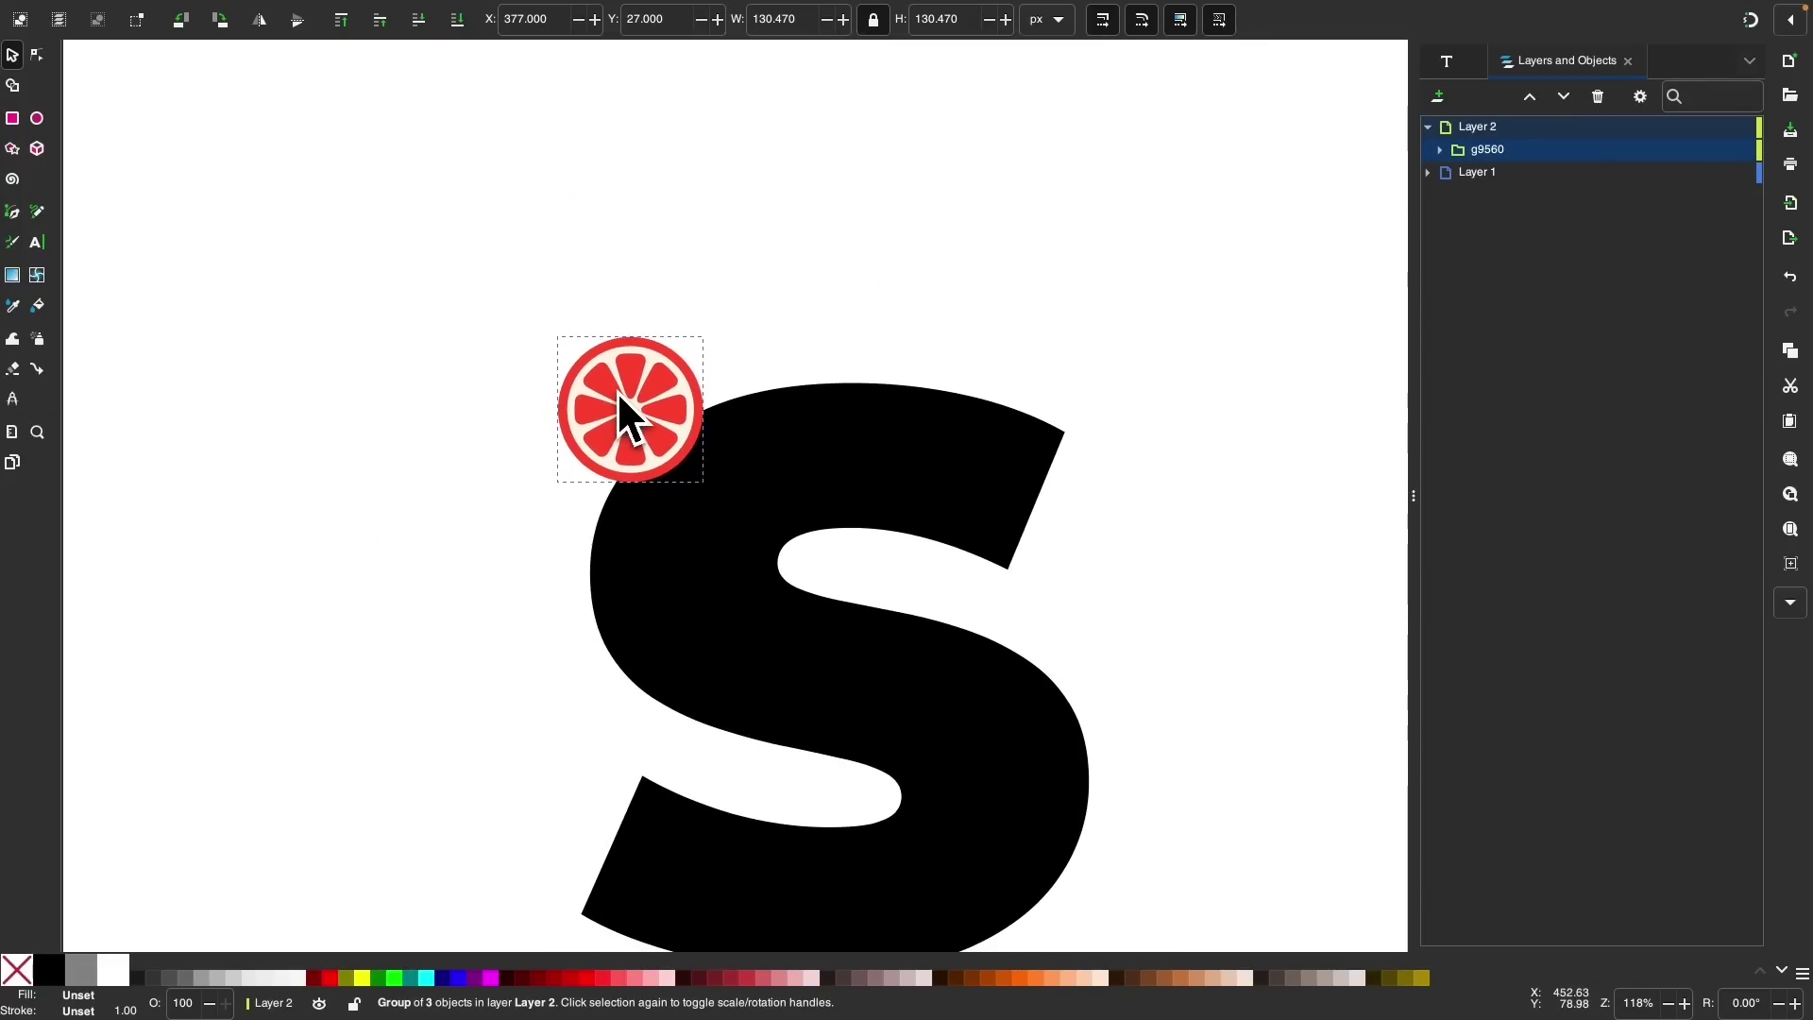
scroll(615, 421, "up", 1)
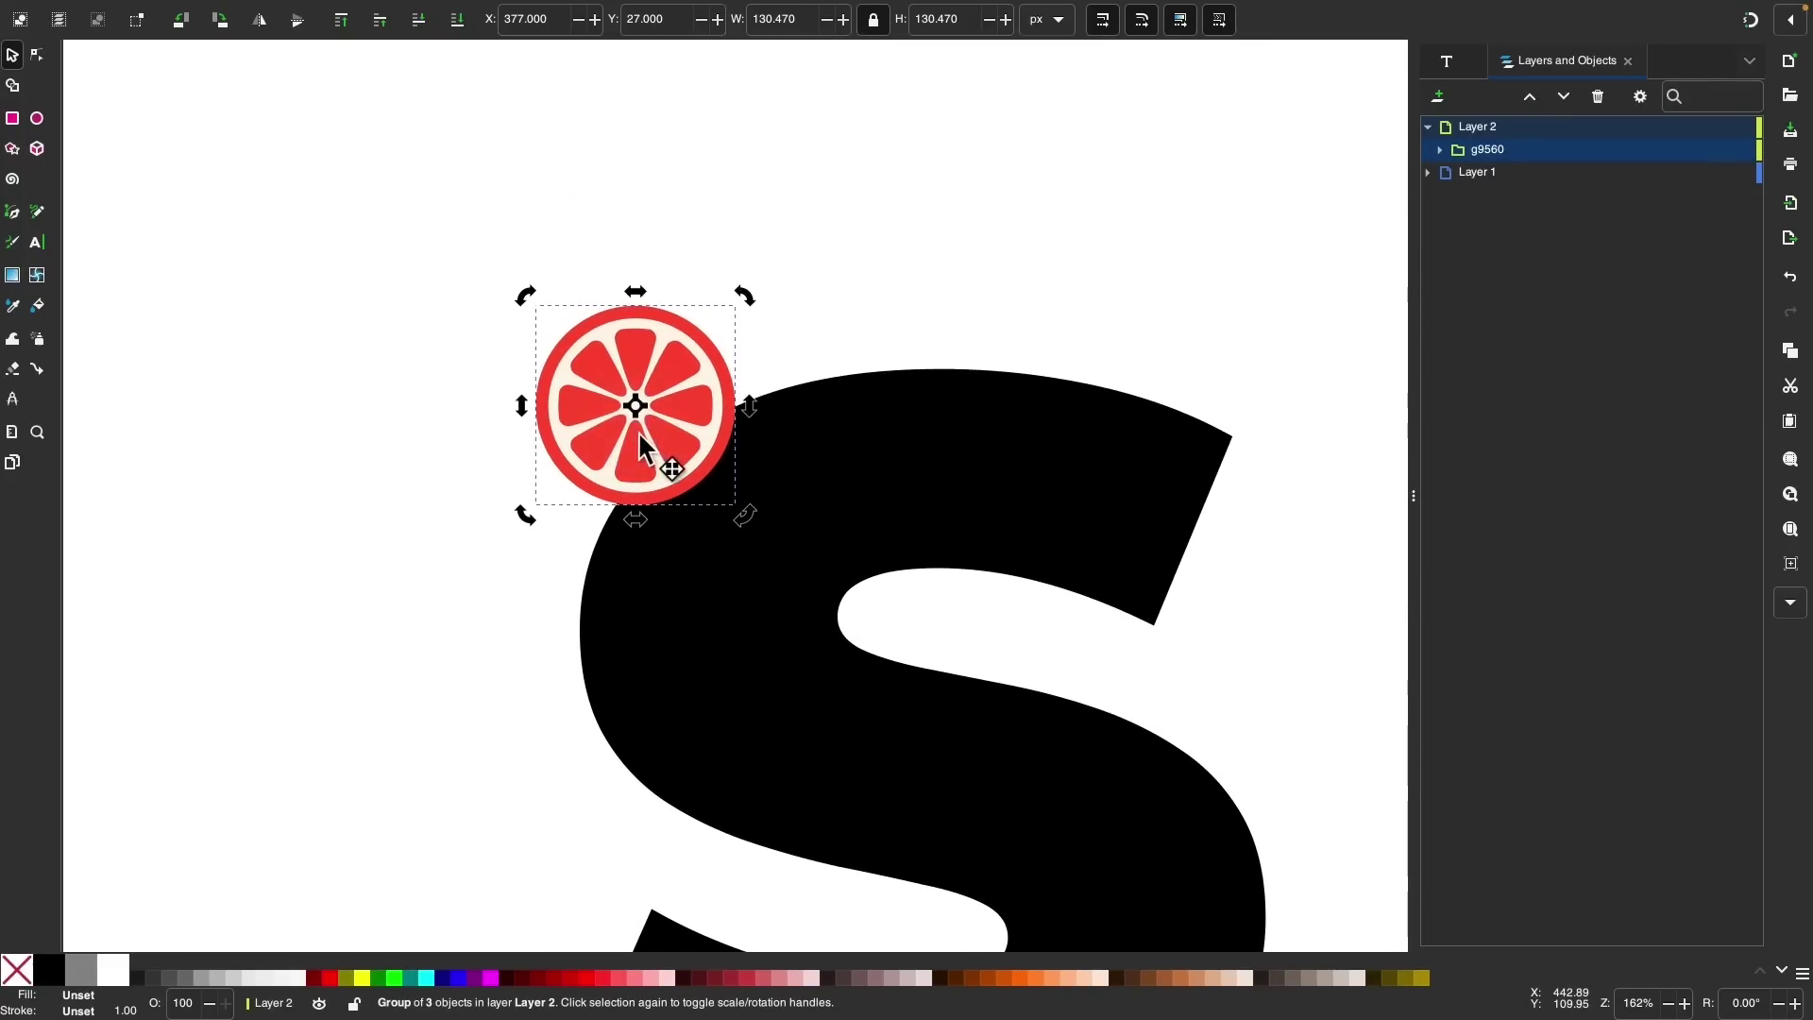
left_click_drag(742, 517, 651, 399)
scroll(654, 406, "down", 2)
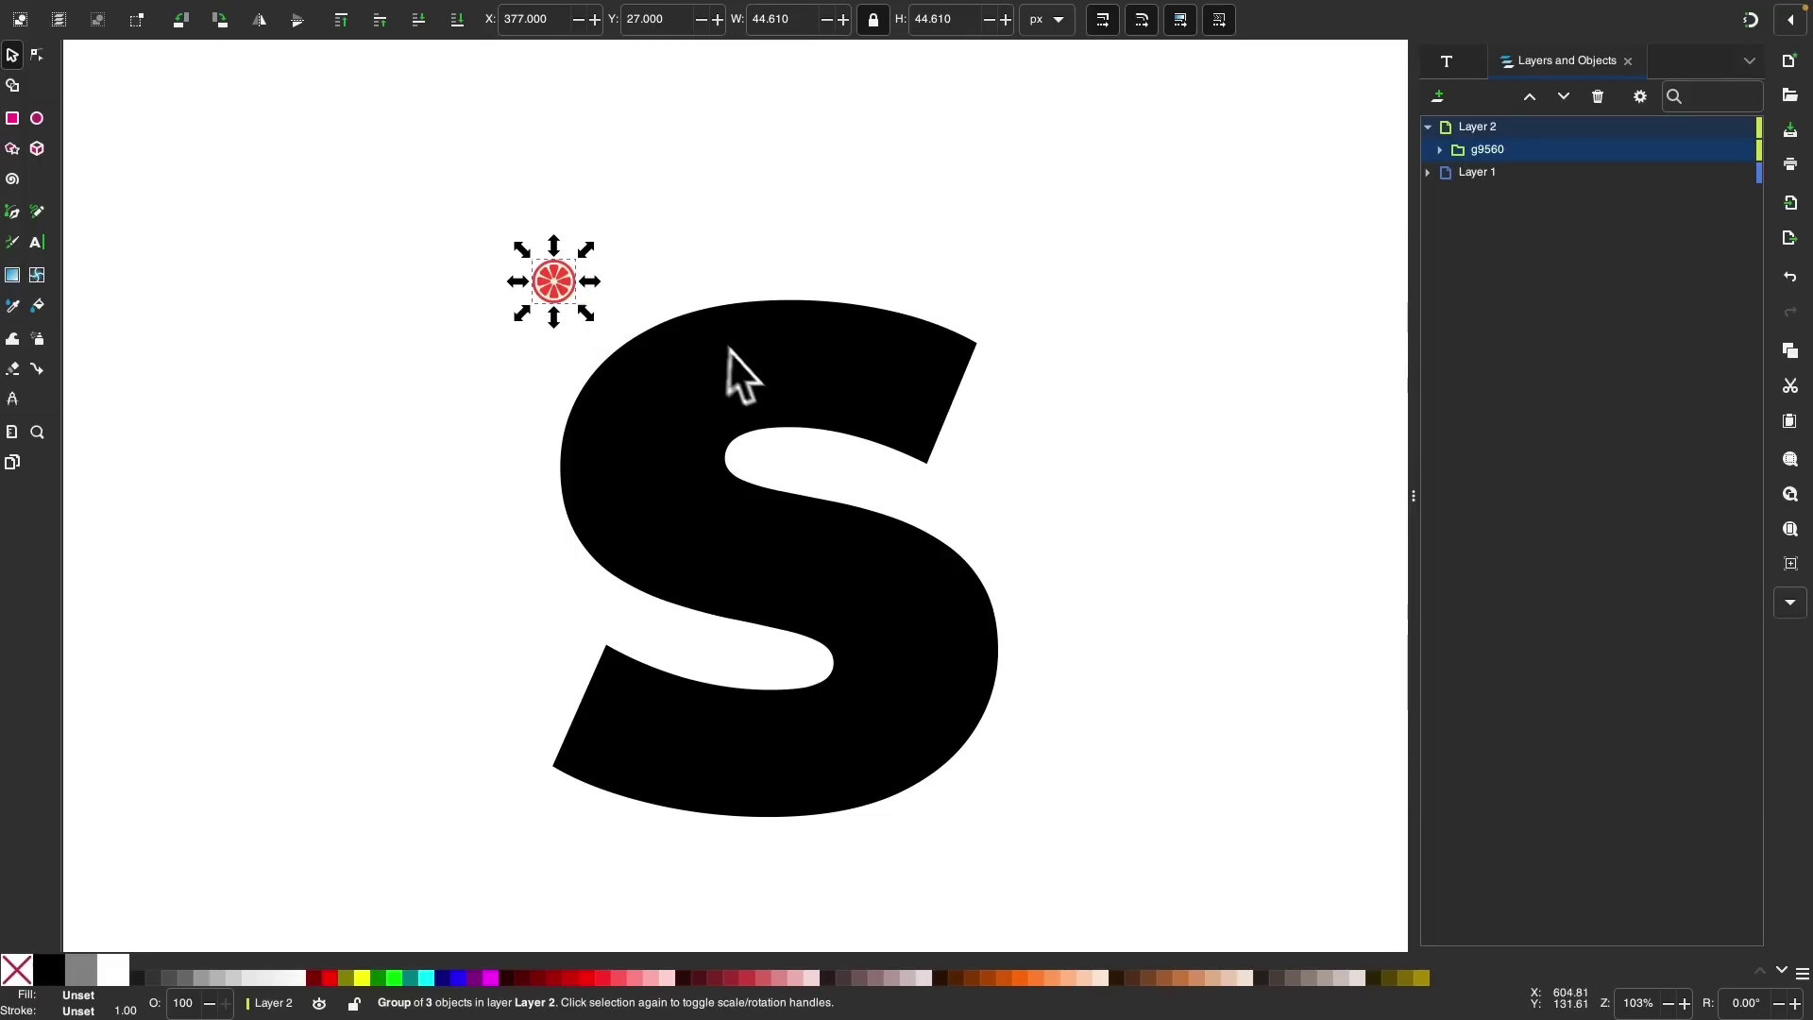
Step: Select the black S and set its width to 500 px with proportions locked
left_click(810, 342)
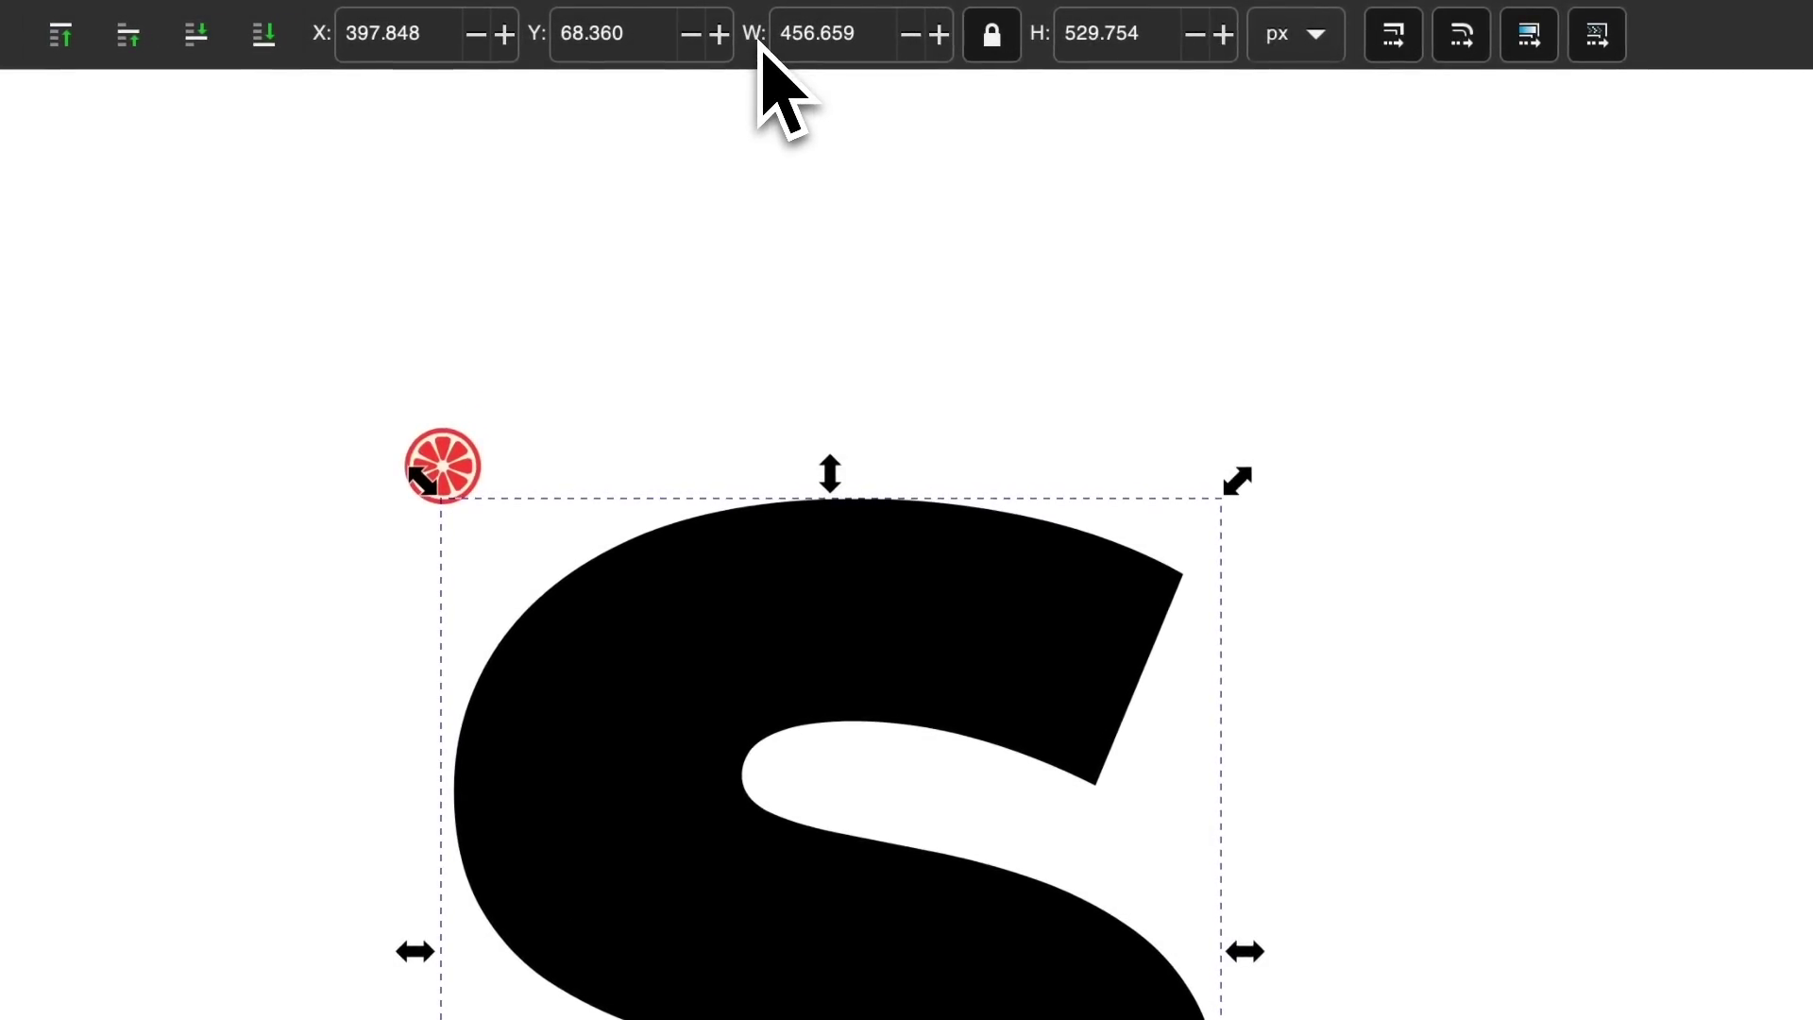
left_click(855, 43)
double_click(855, 43)
type("500")
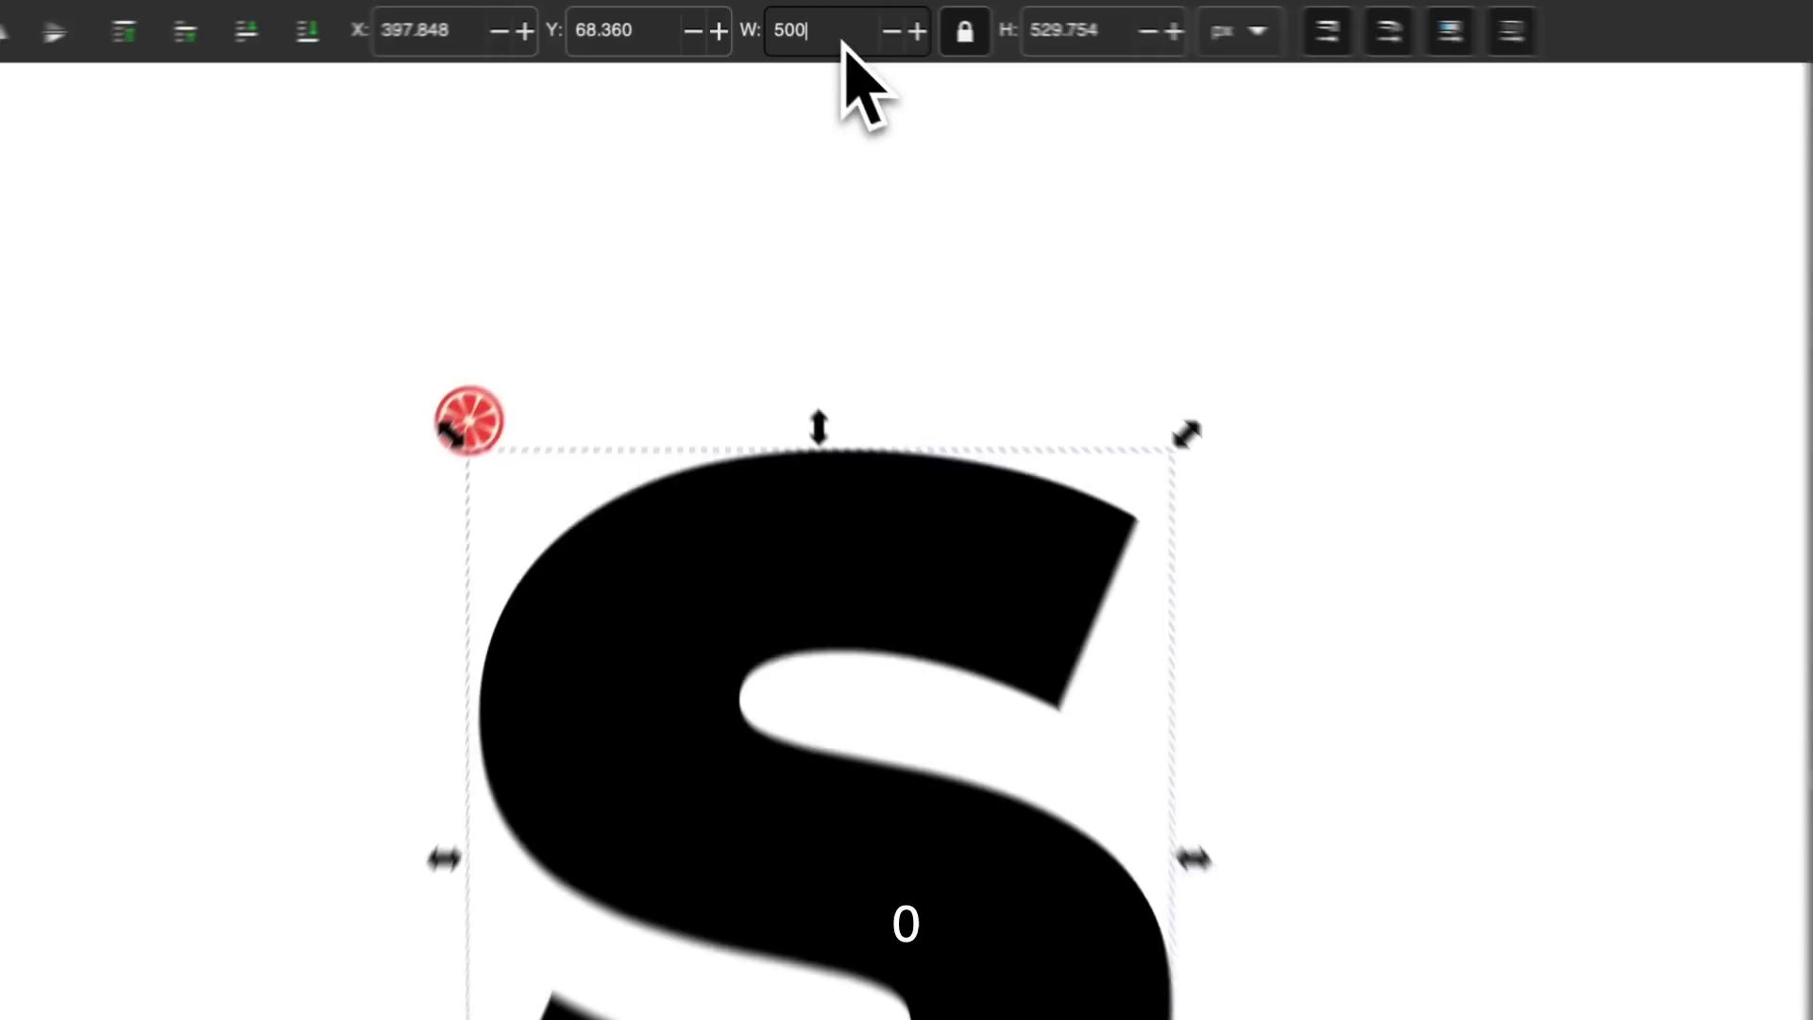
key("Return")
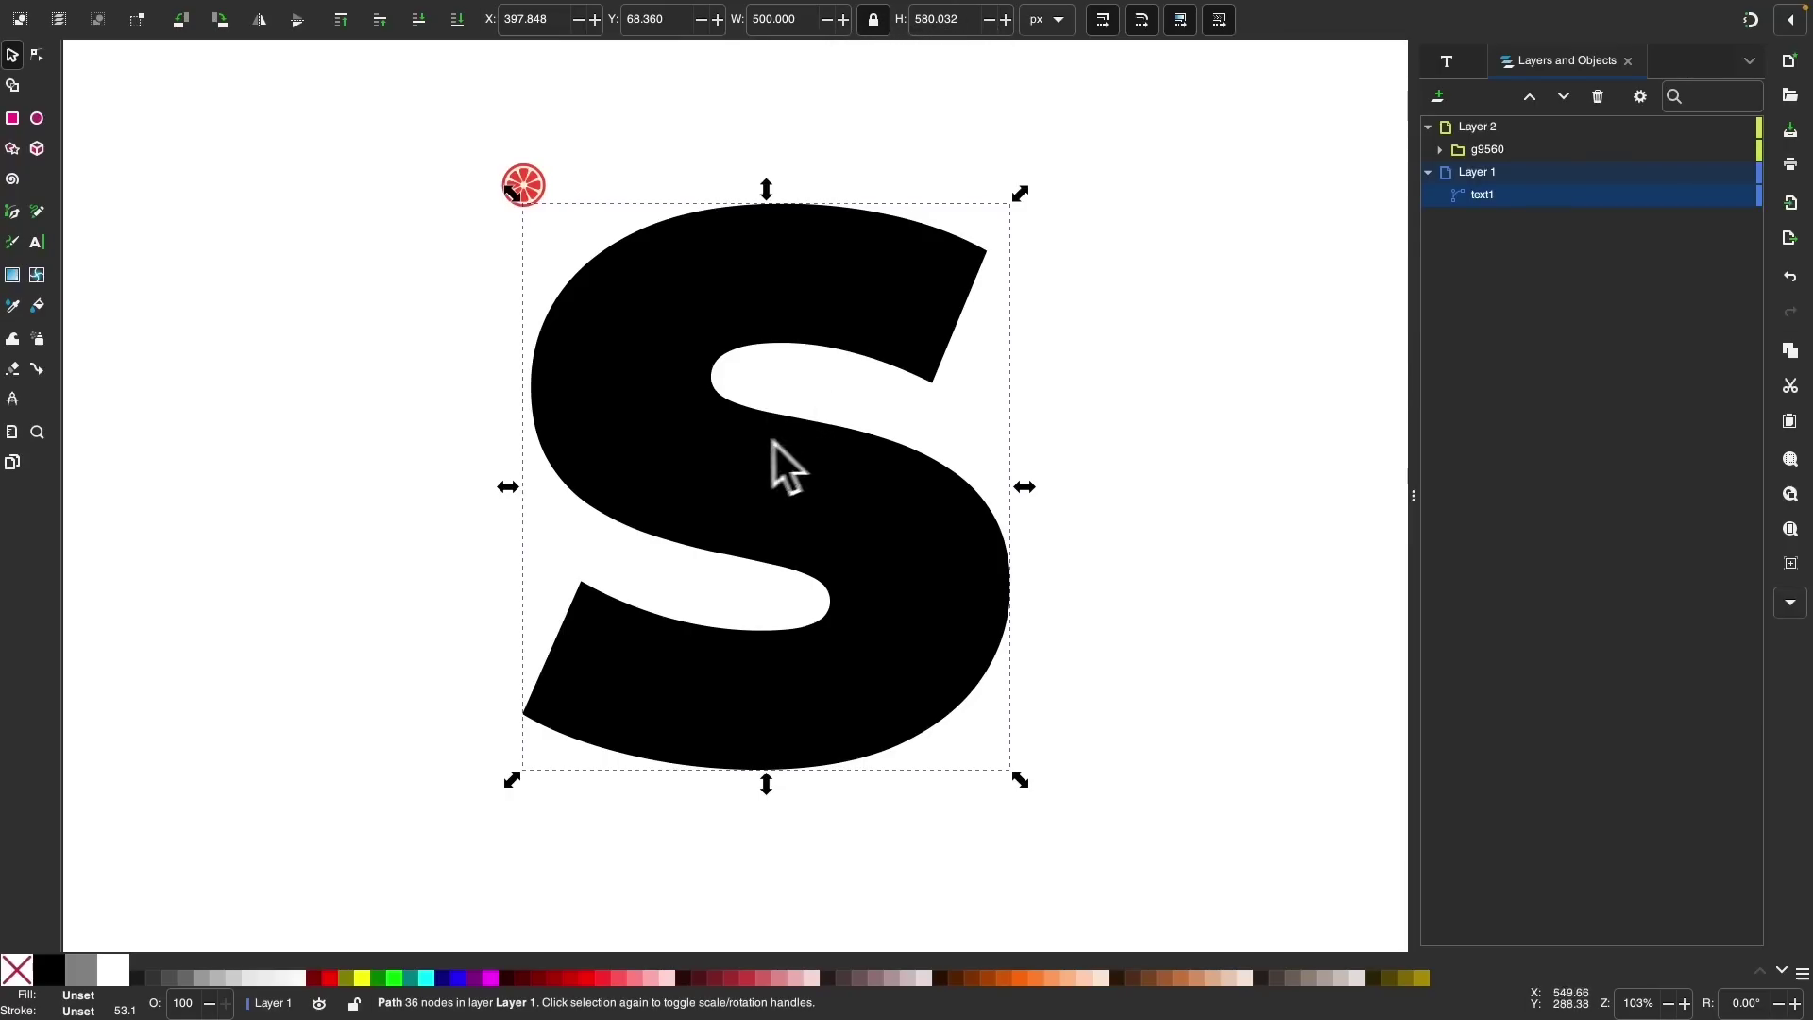
Step: Align the slice's left edge to the S's left edge, relative to the last selected object
left_click(535, 188)
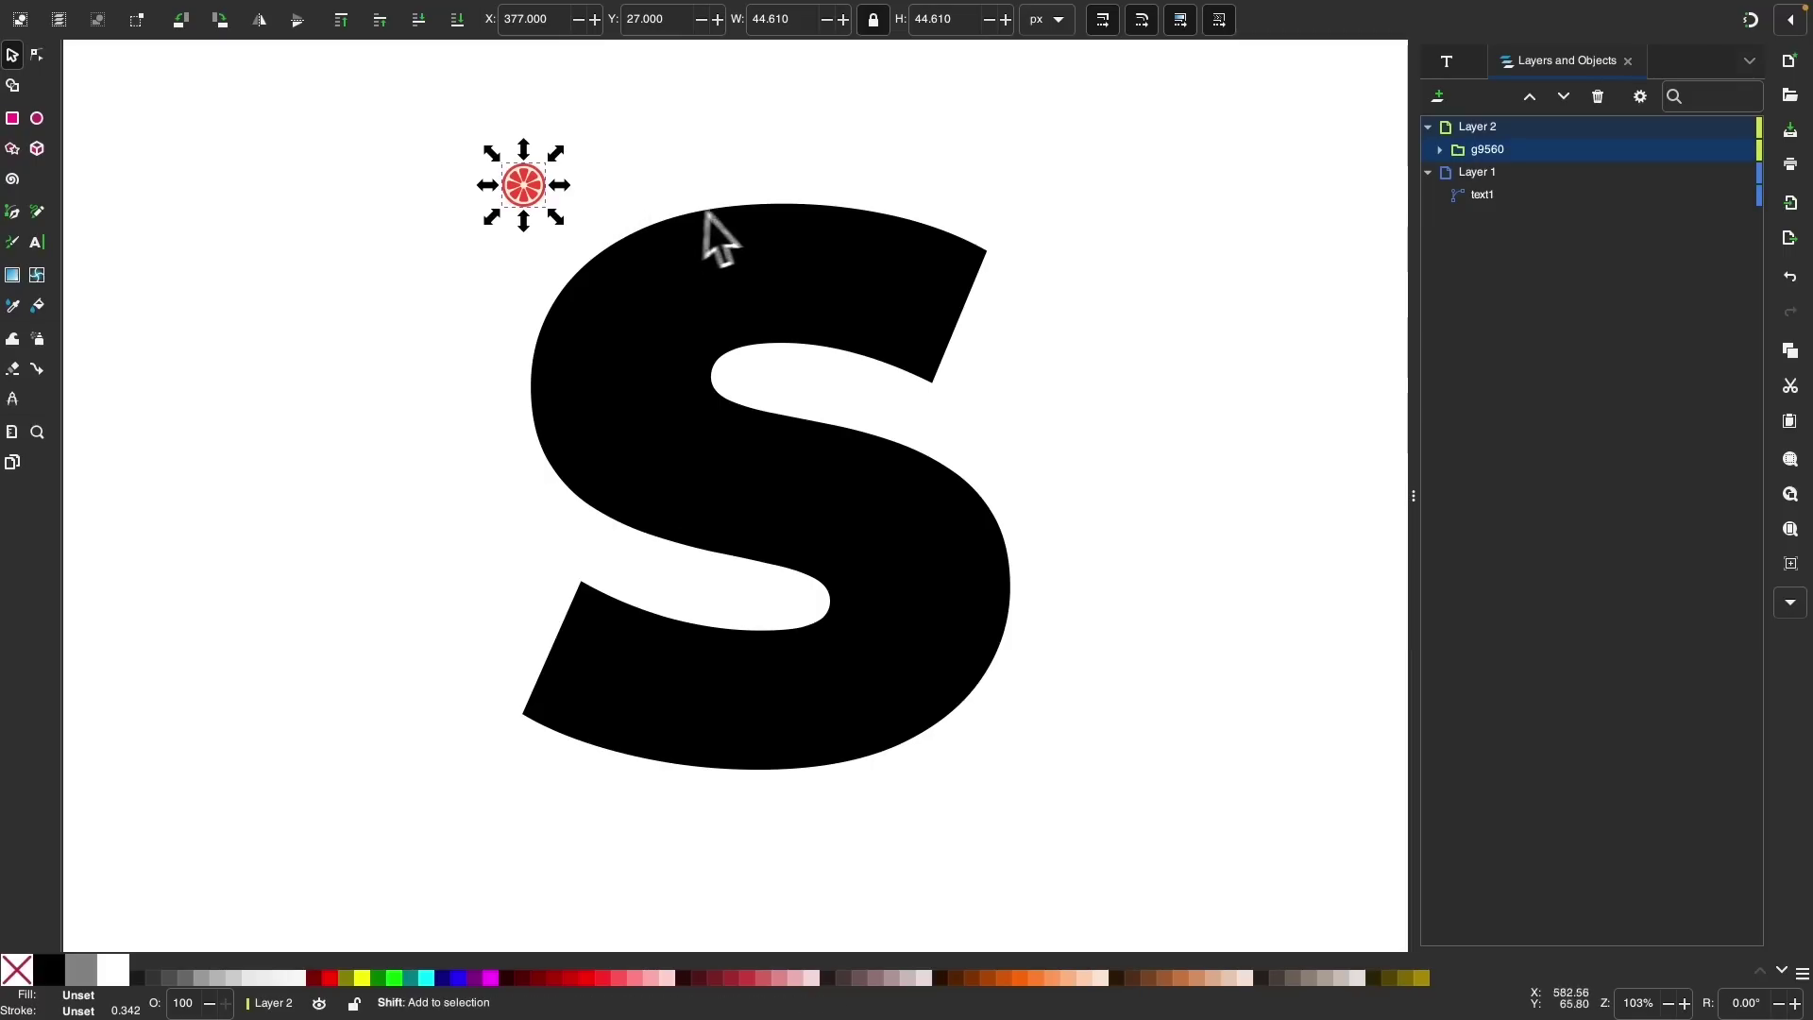
left_click(807, 247, "shift")
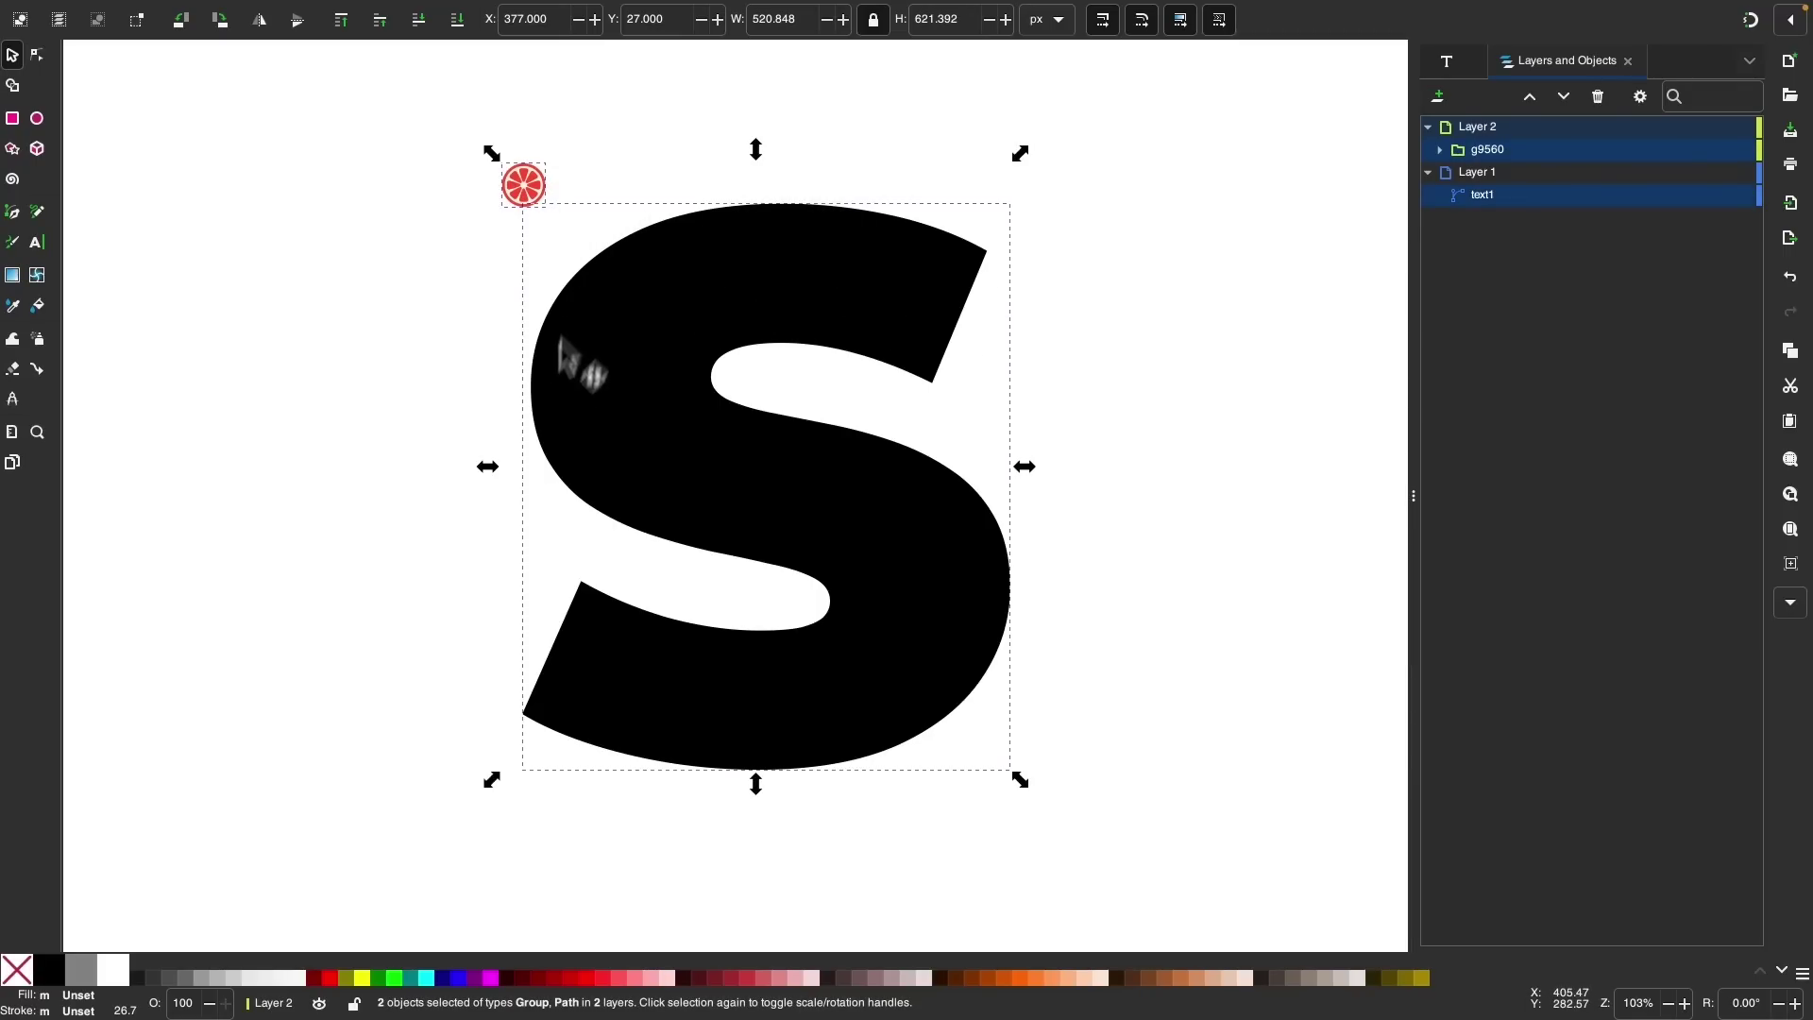
left_click(324, 11)
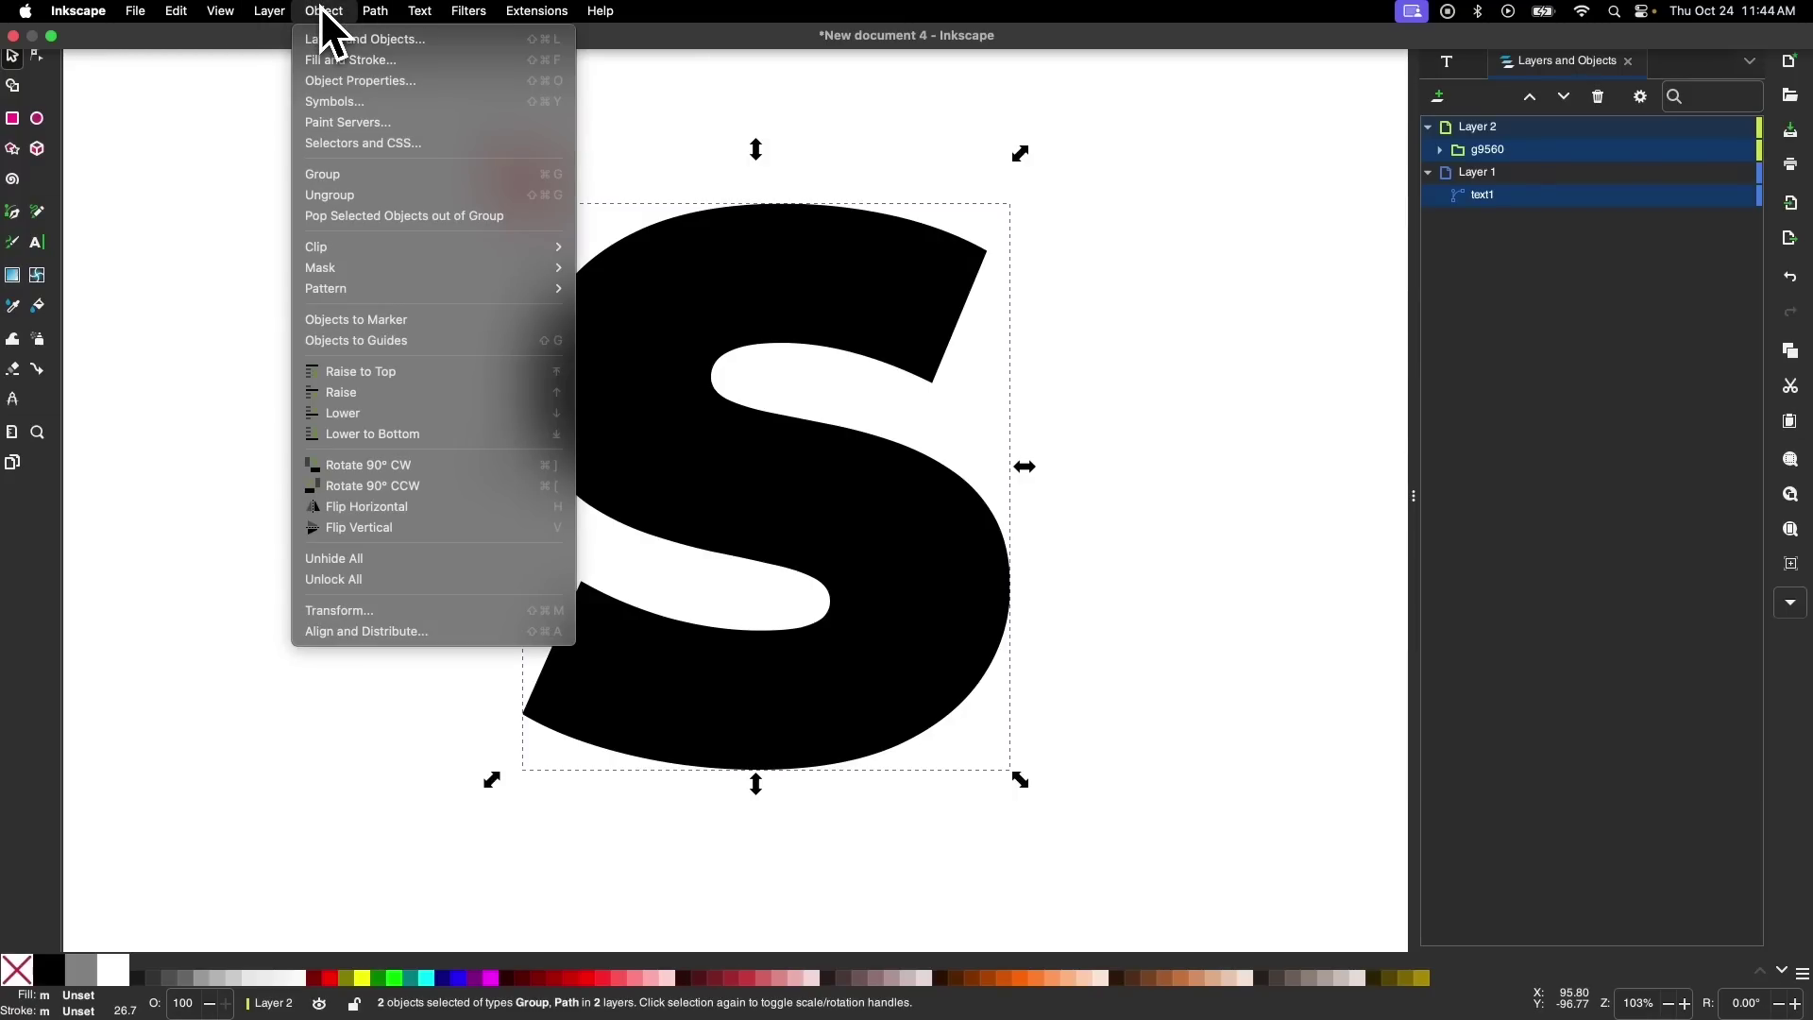
left_click(377, 633)
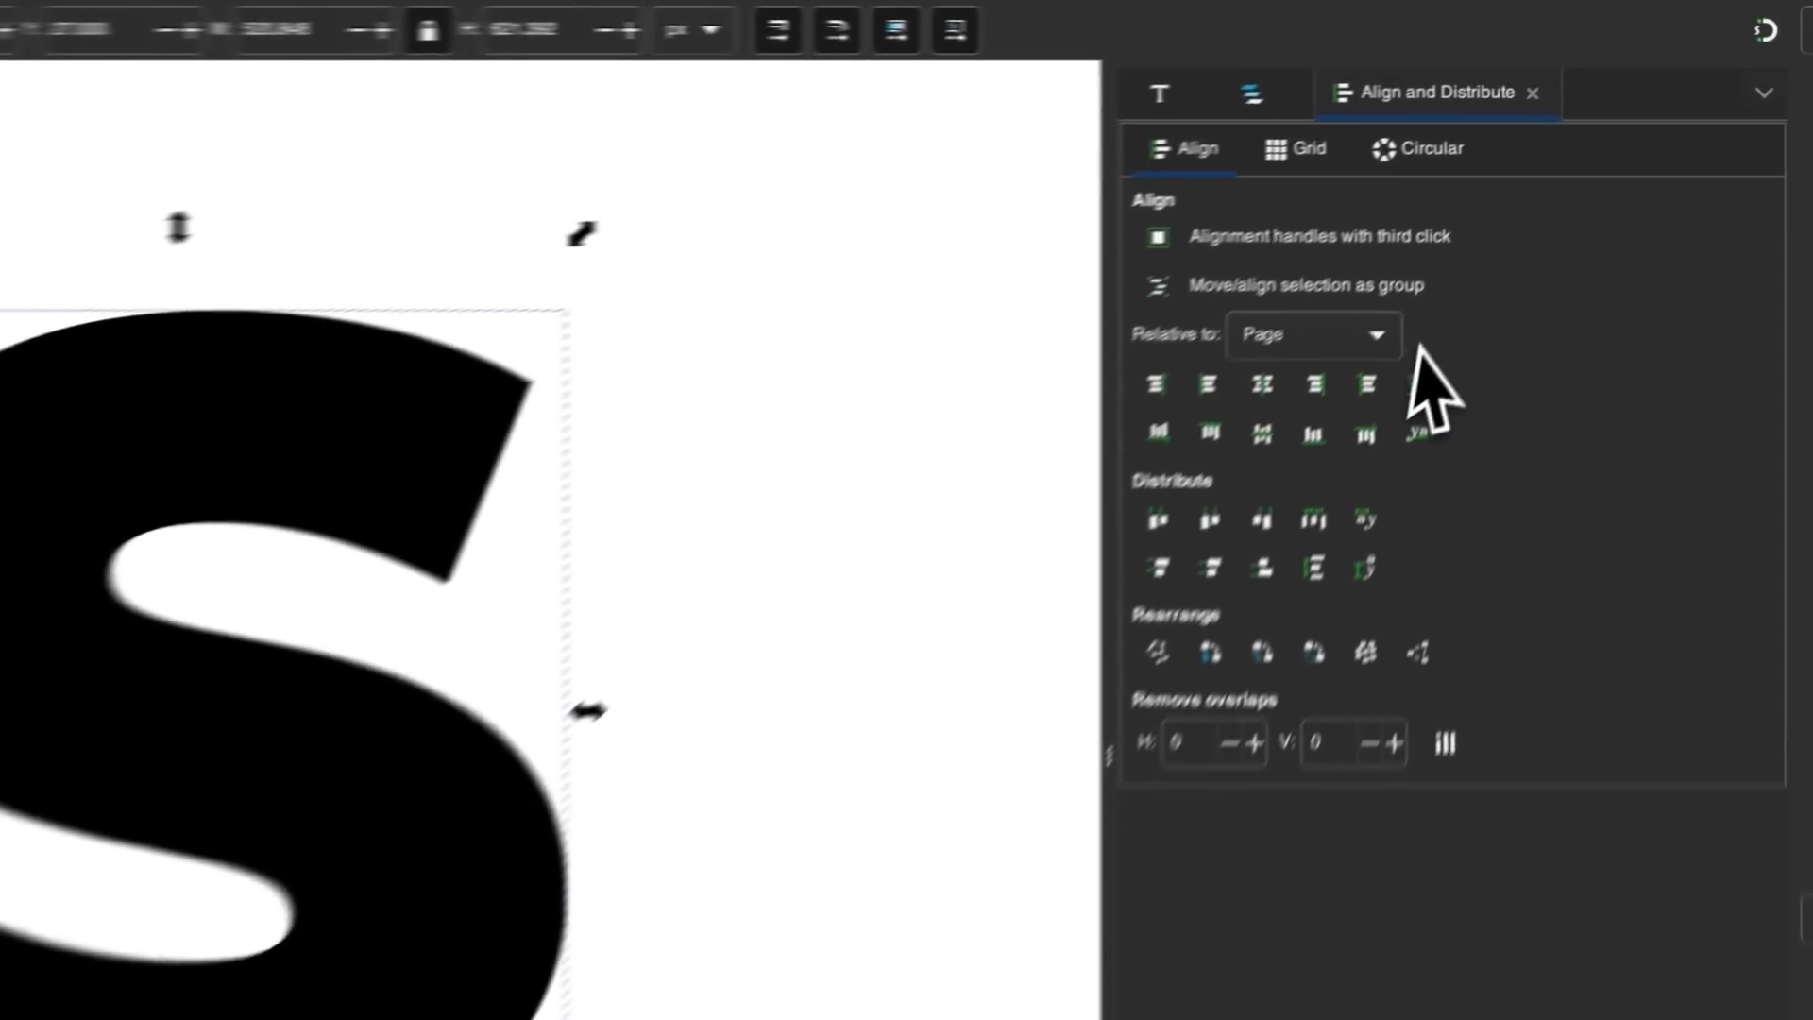
left_click(1473, 229)
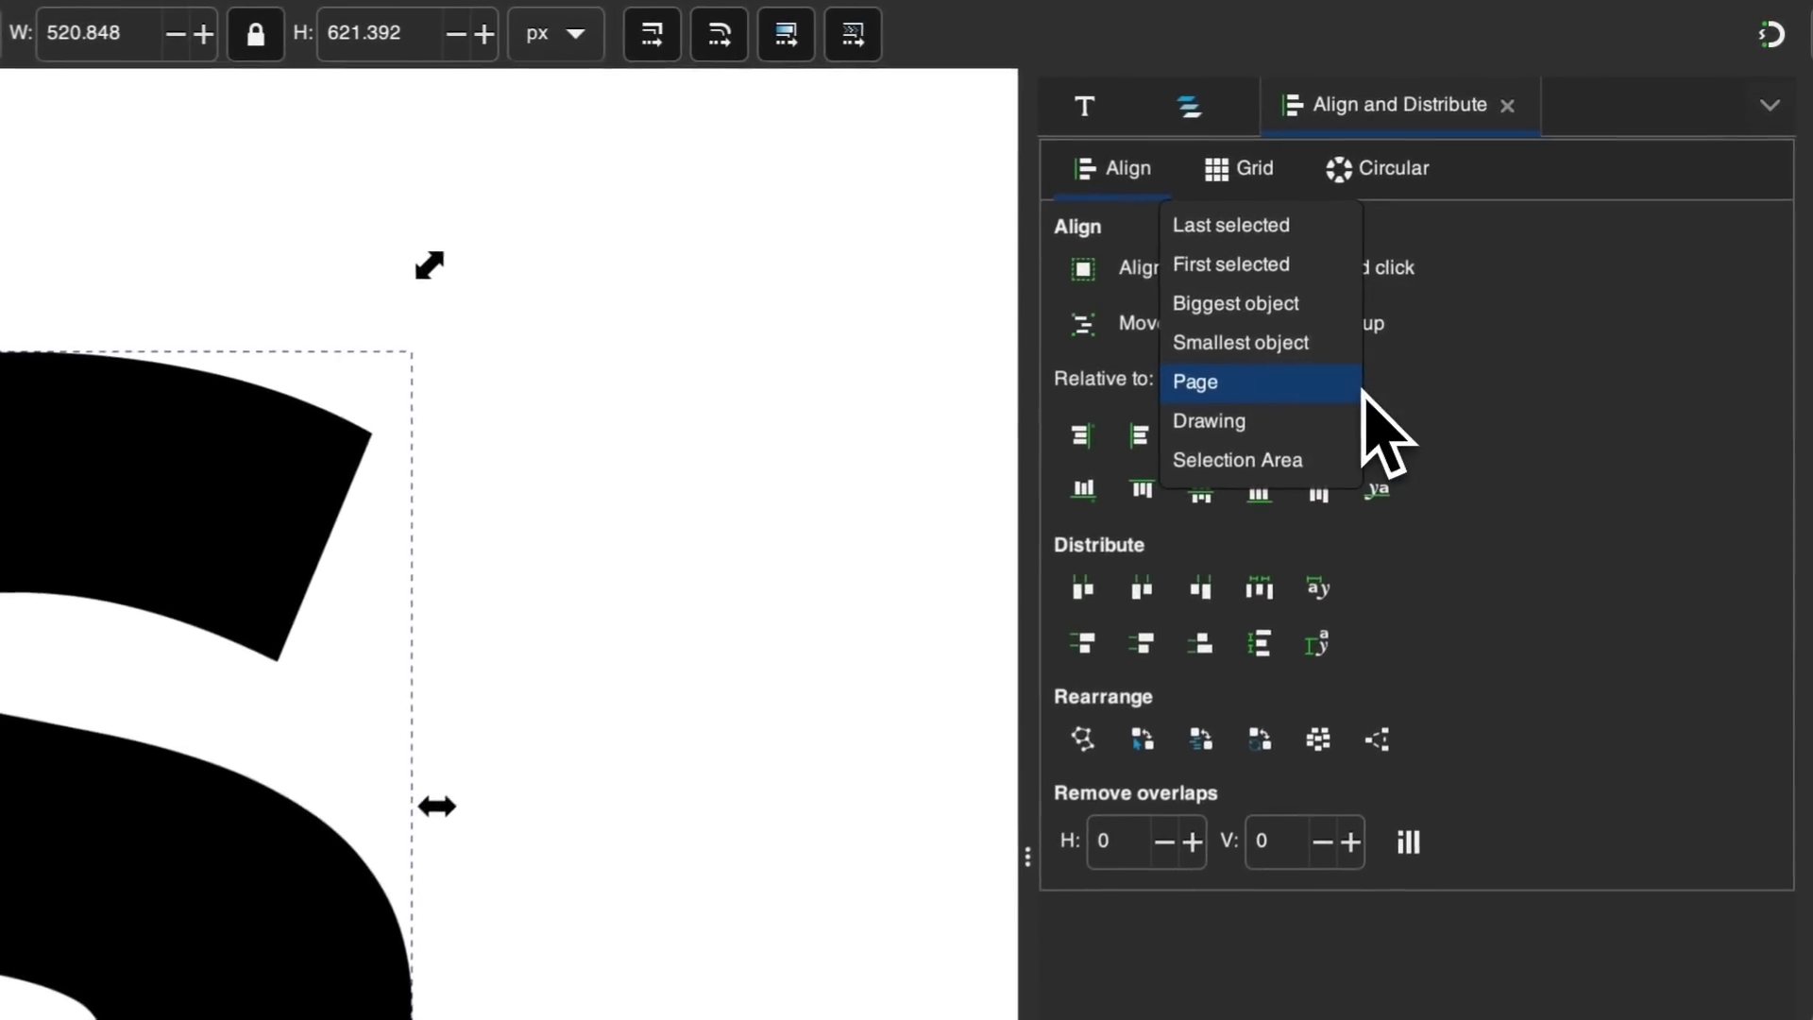
left_click(1233, 227)
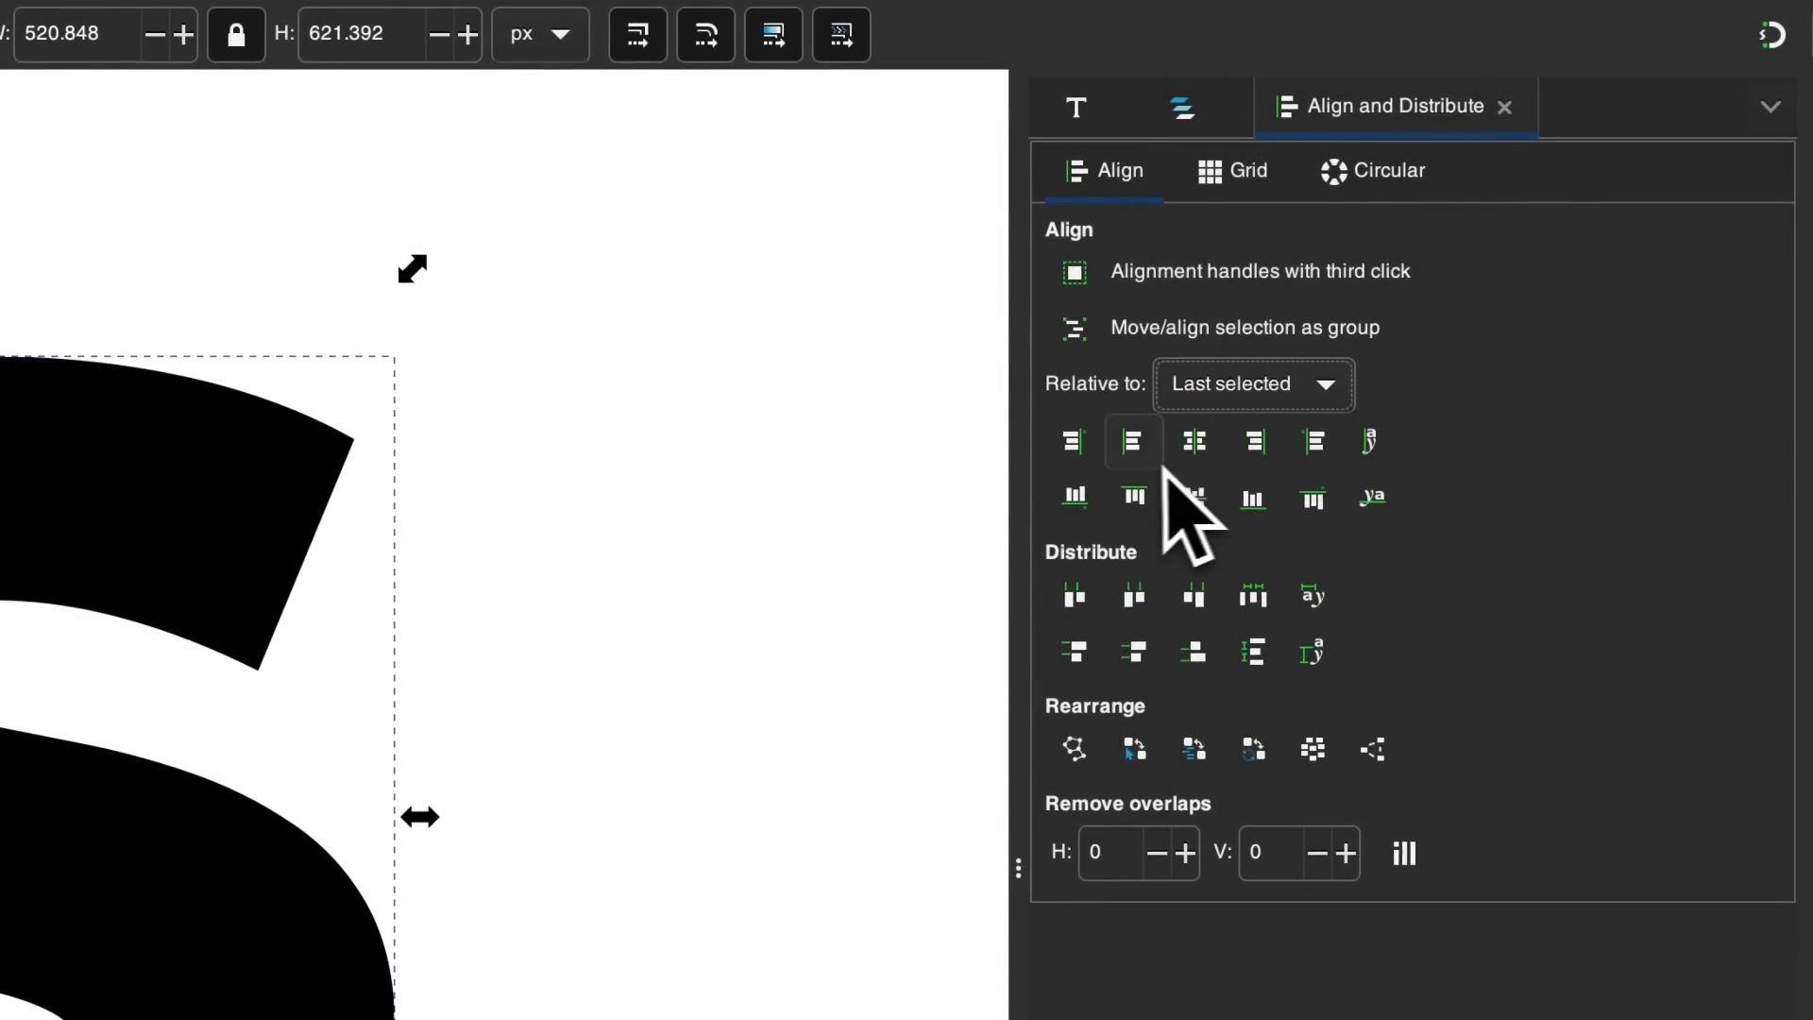
left_click(1132, 442)
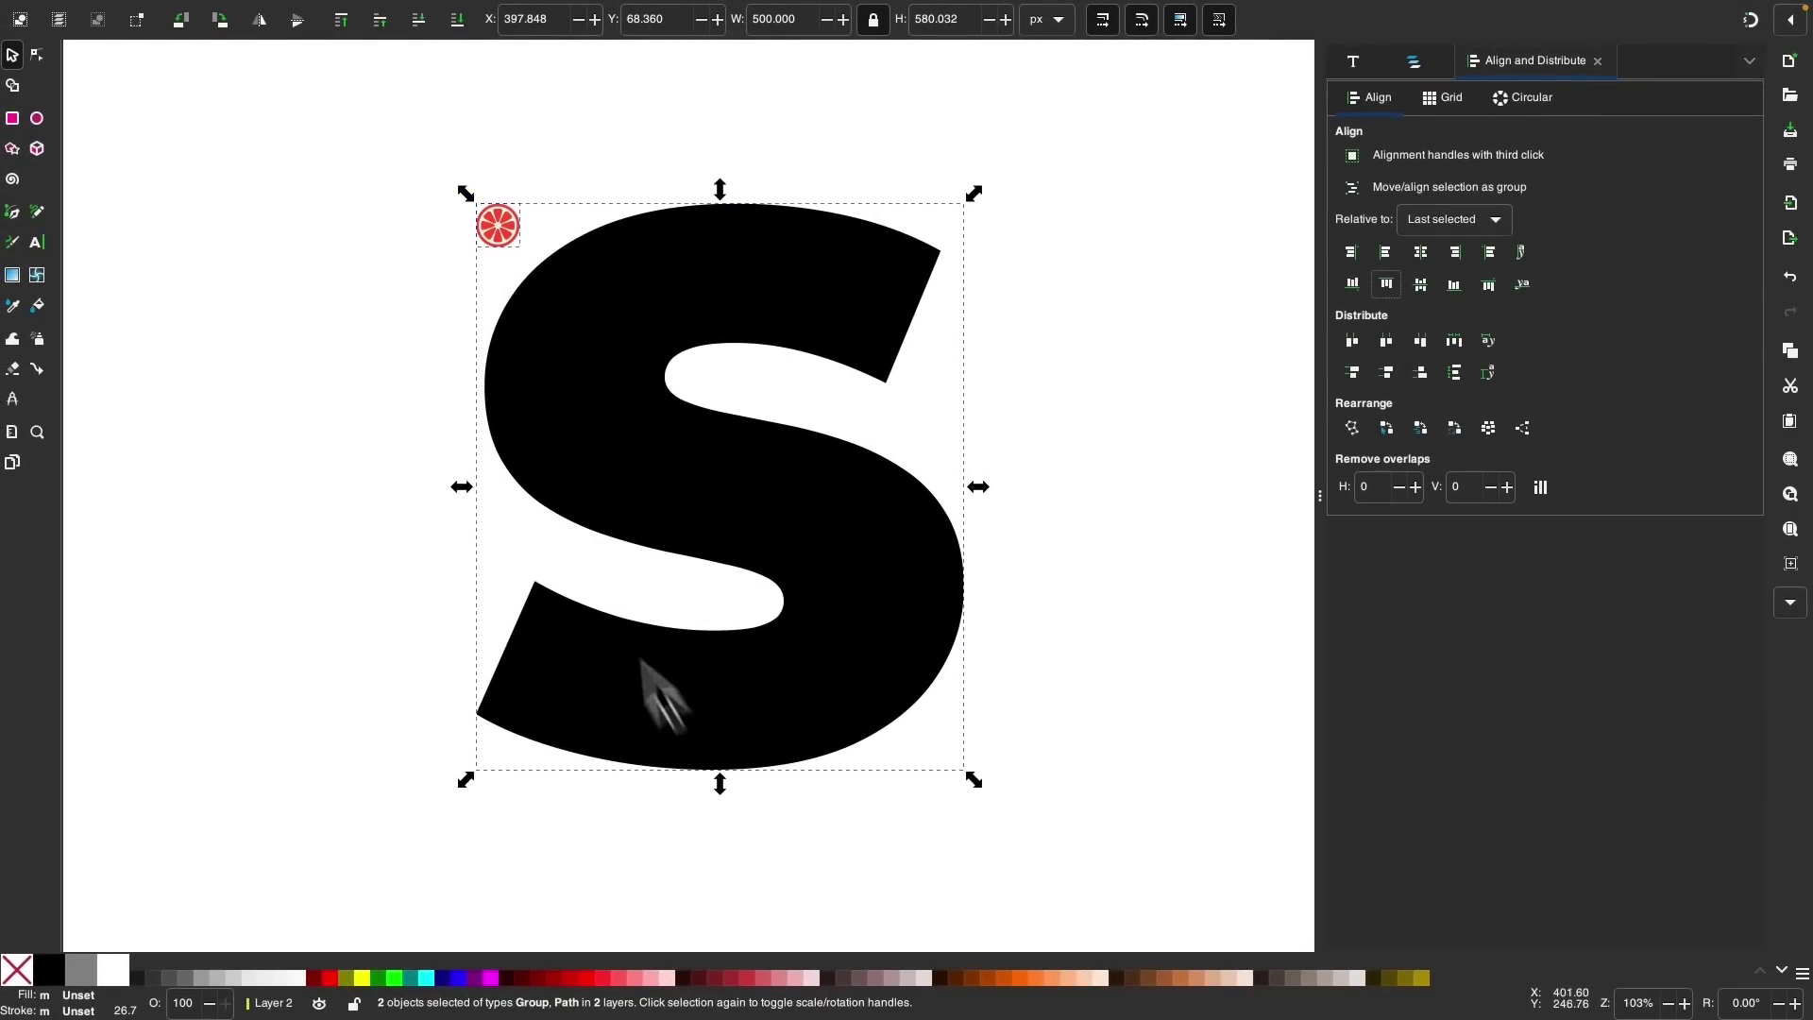
left_click(1133, 226)
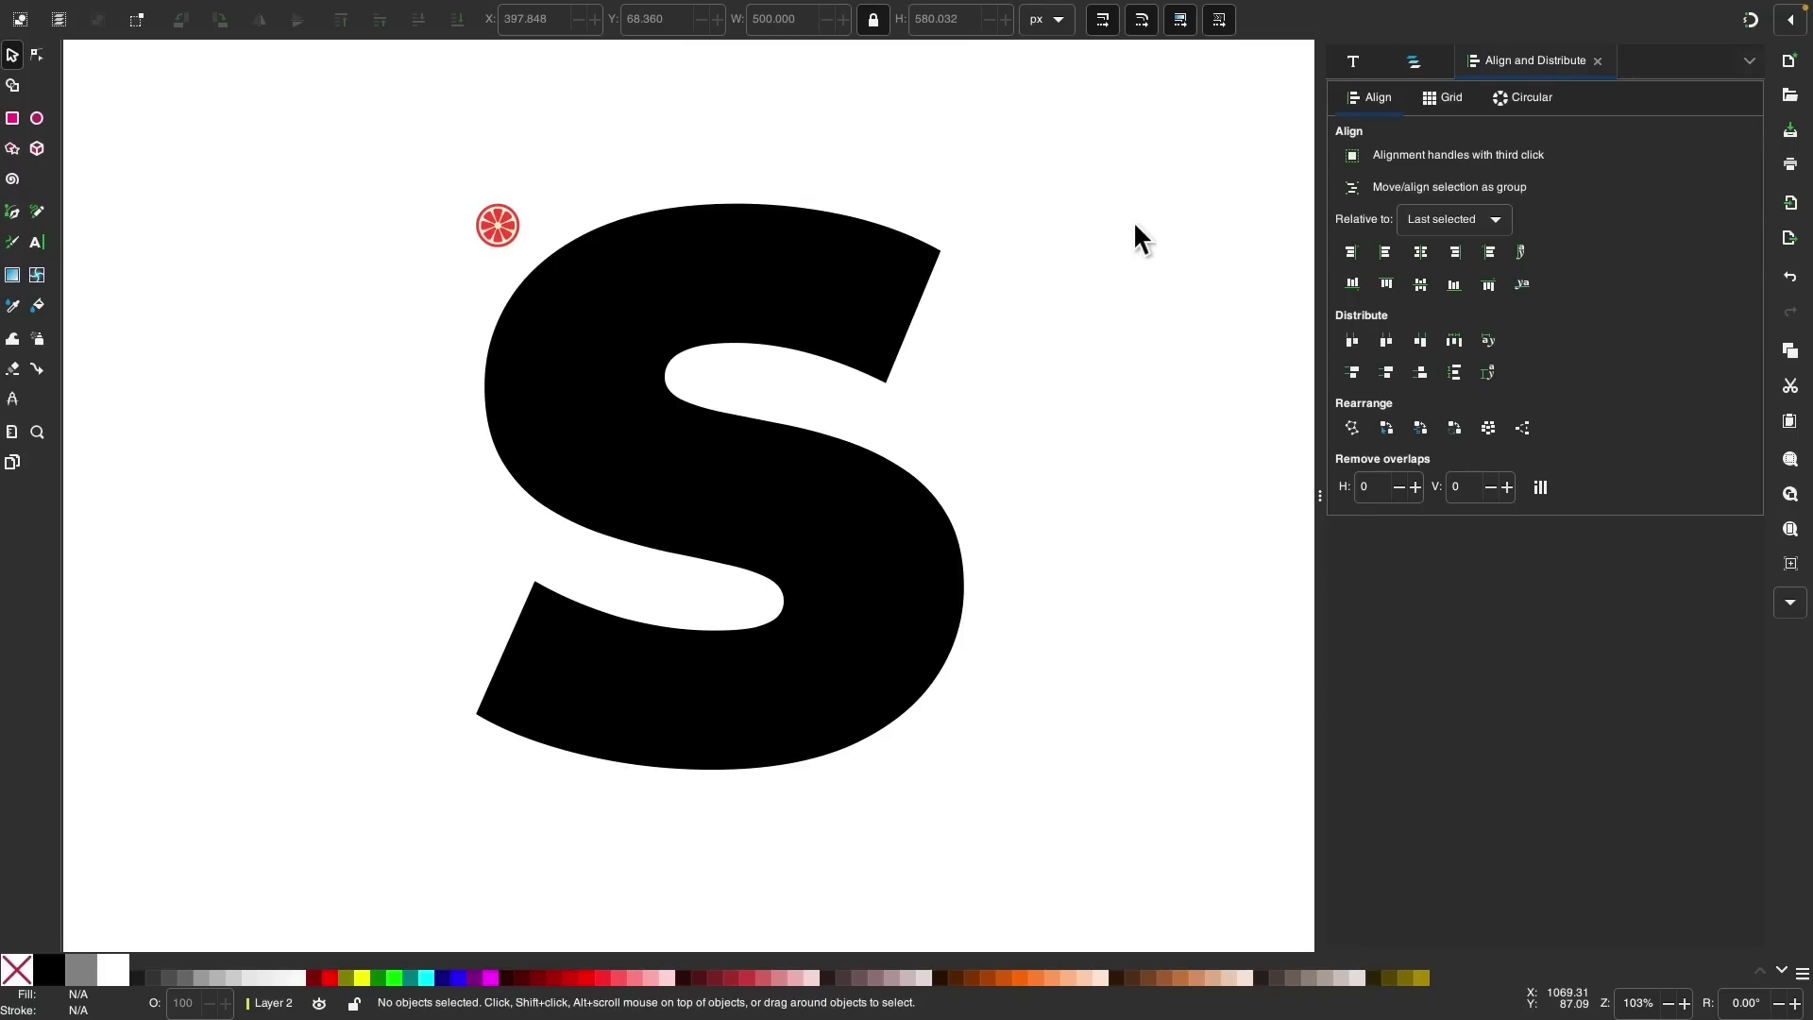
left_click(1416, 61)
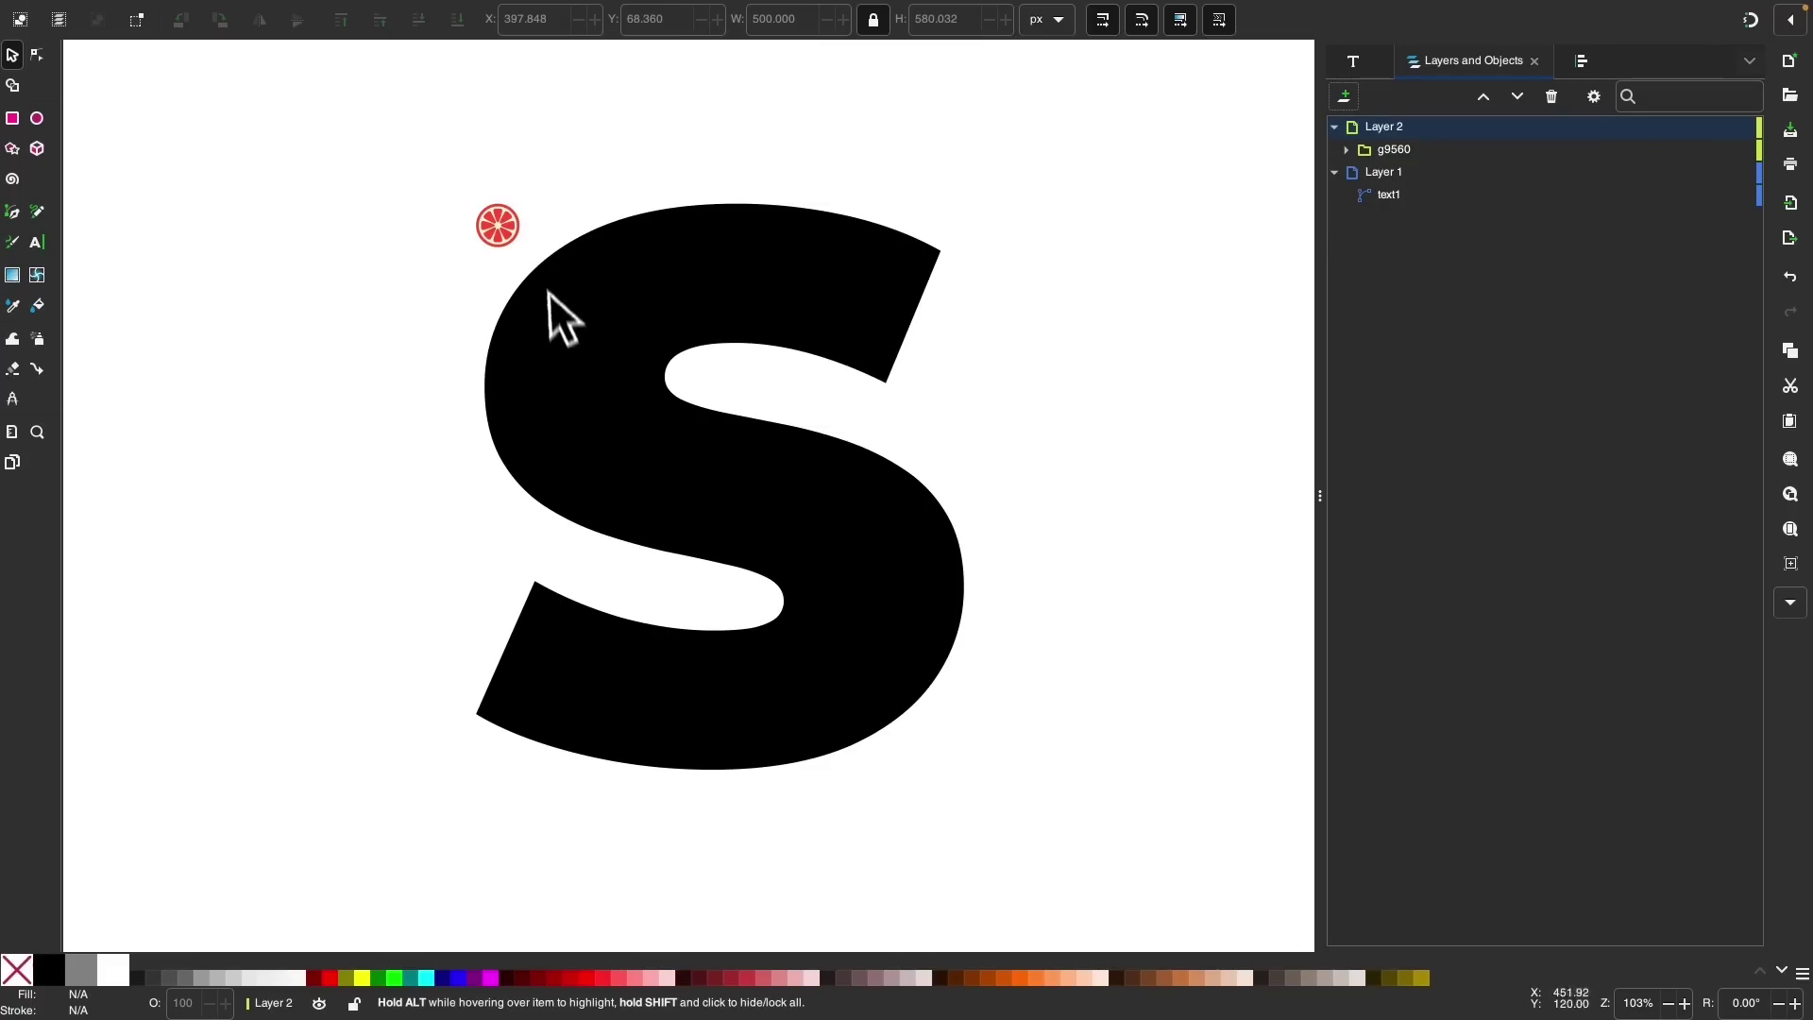
Step: With the orange-slice group selected, open Create Tiled Clones and check its 50% random scale
left_click(510, 231)
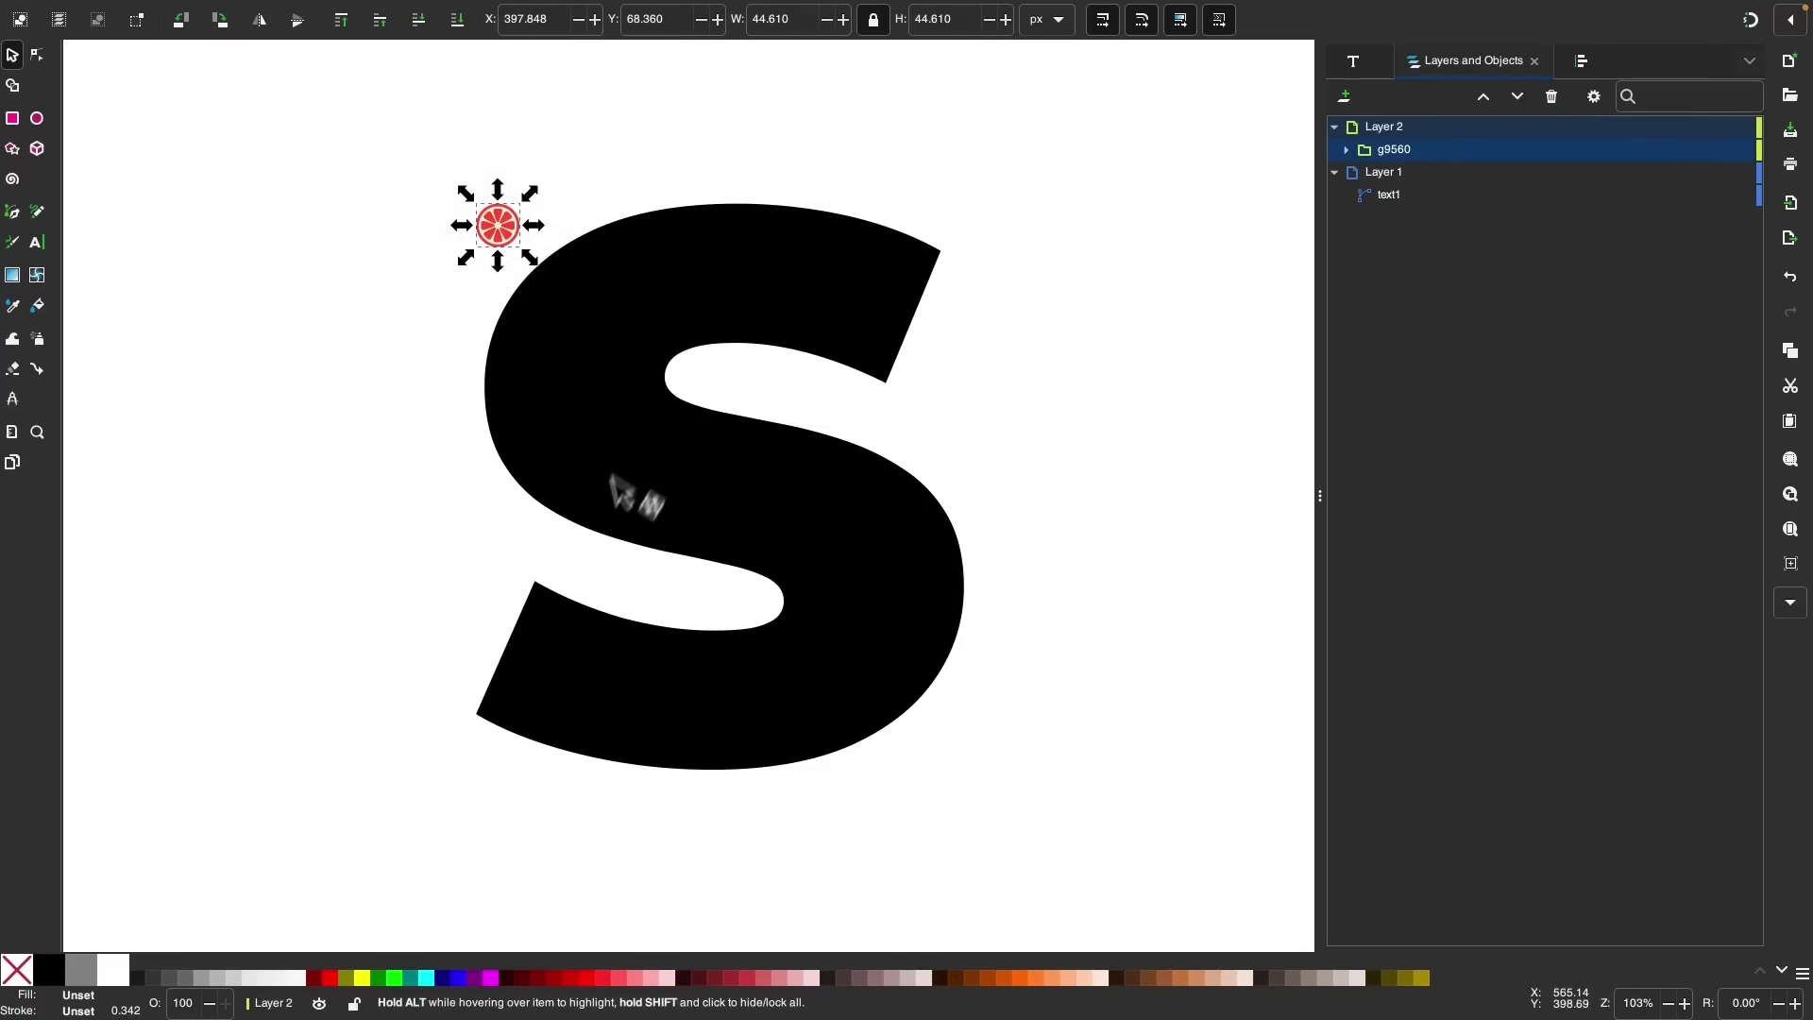
scroll(954, 409, "left", 2)
scroll(1173, 384, "right", 1)
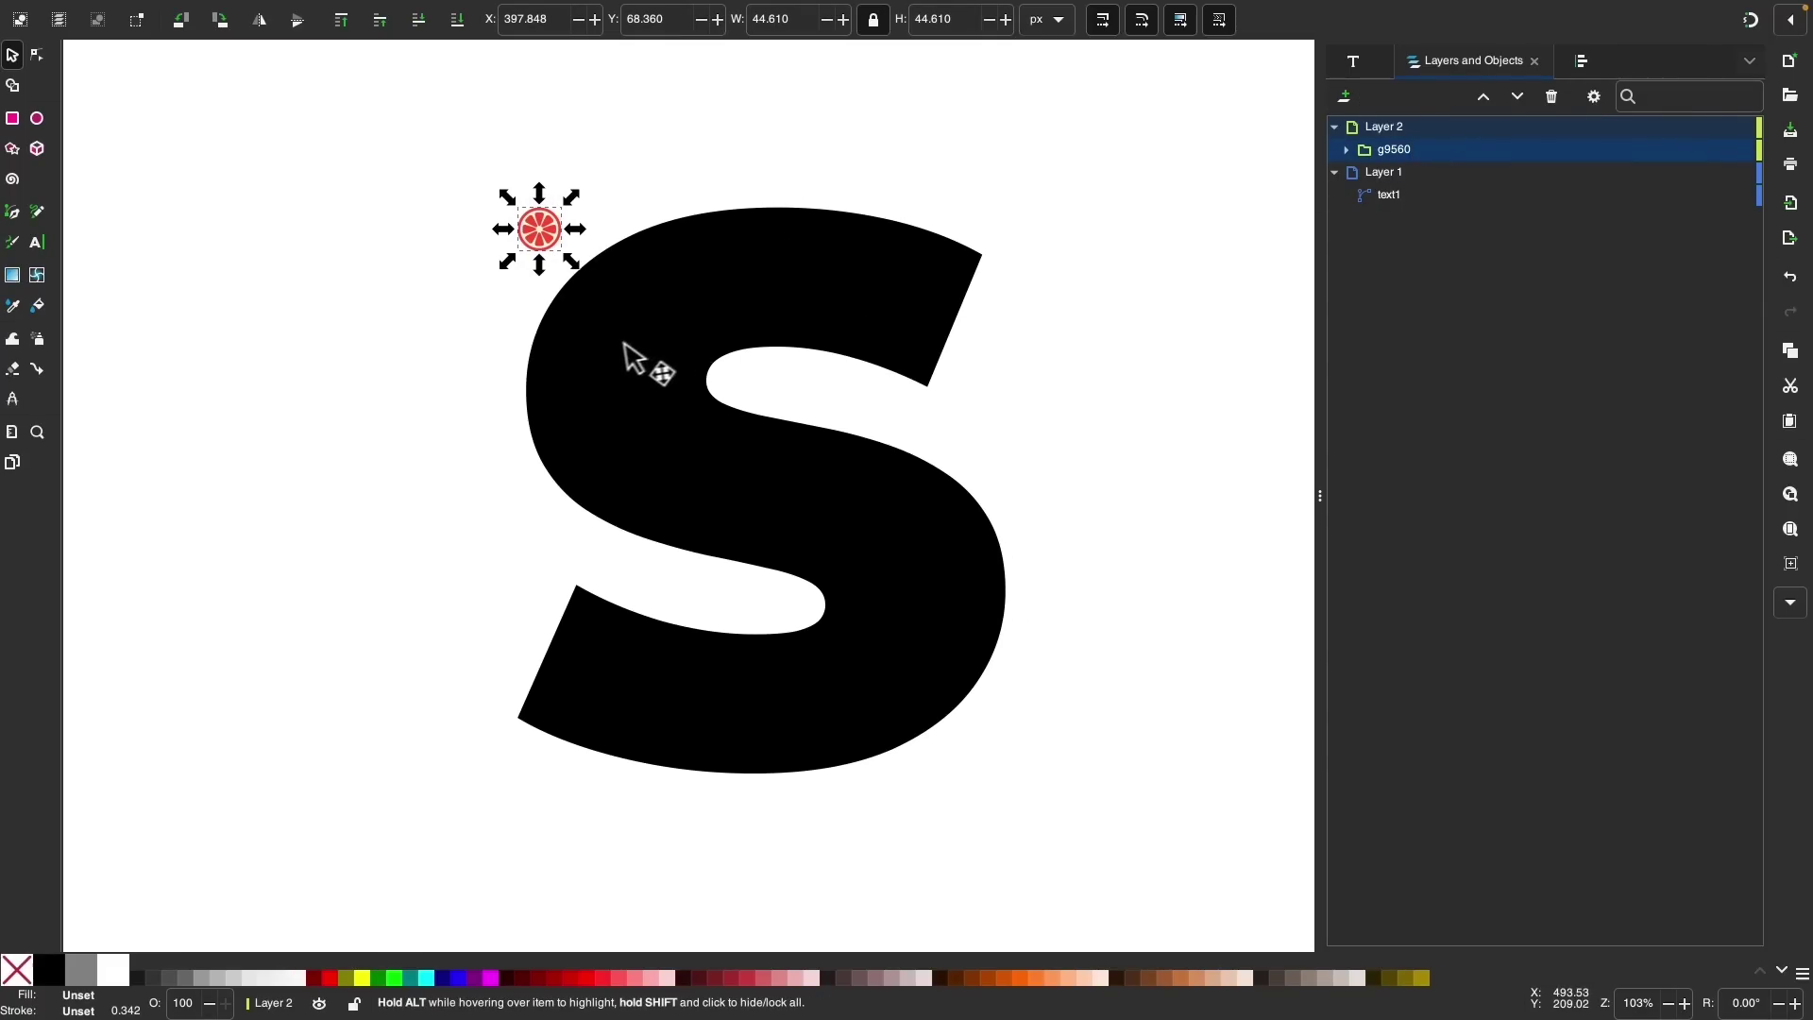
scroll(636, 356, "right", 3)
scroll(614, 346, "down", 1)
scroll(613, 346, "left", 2)
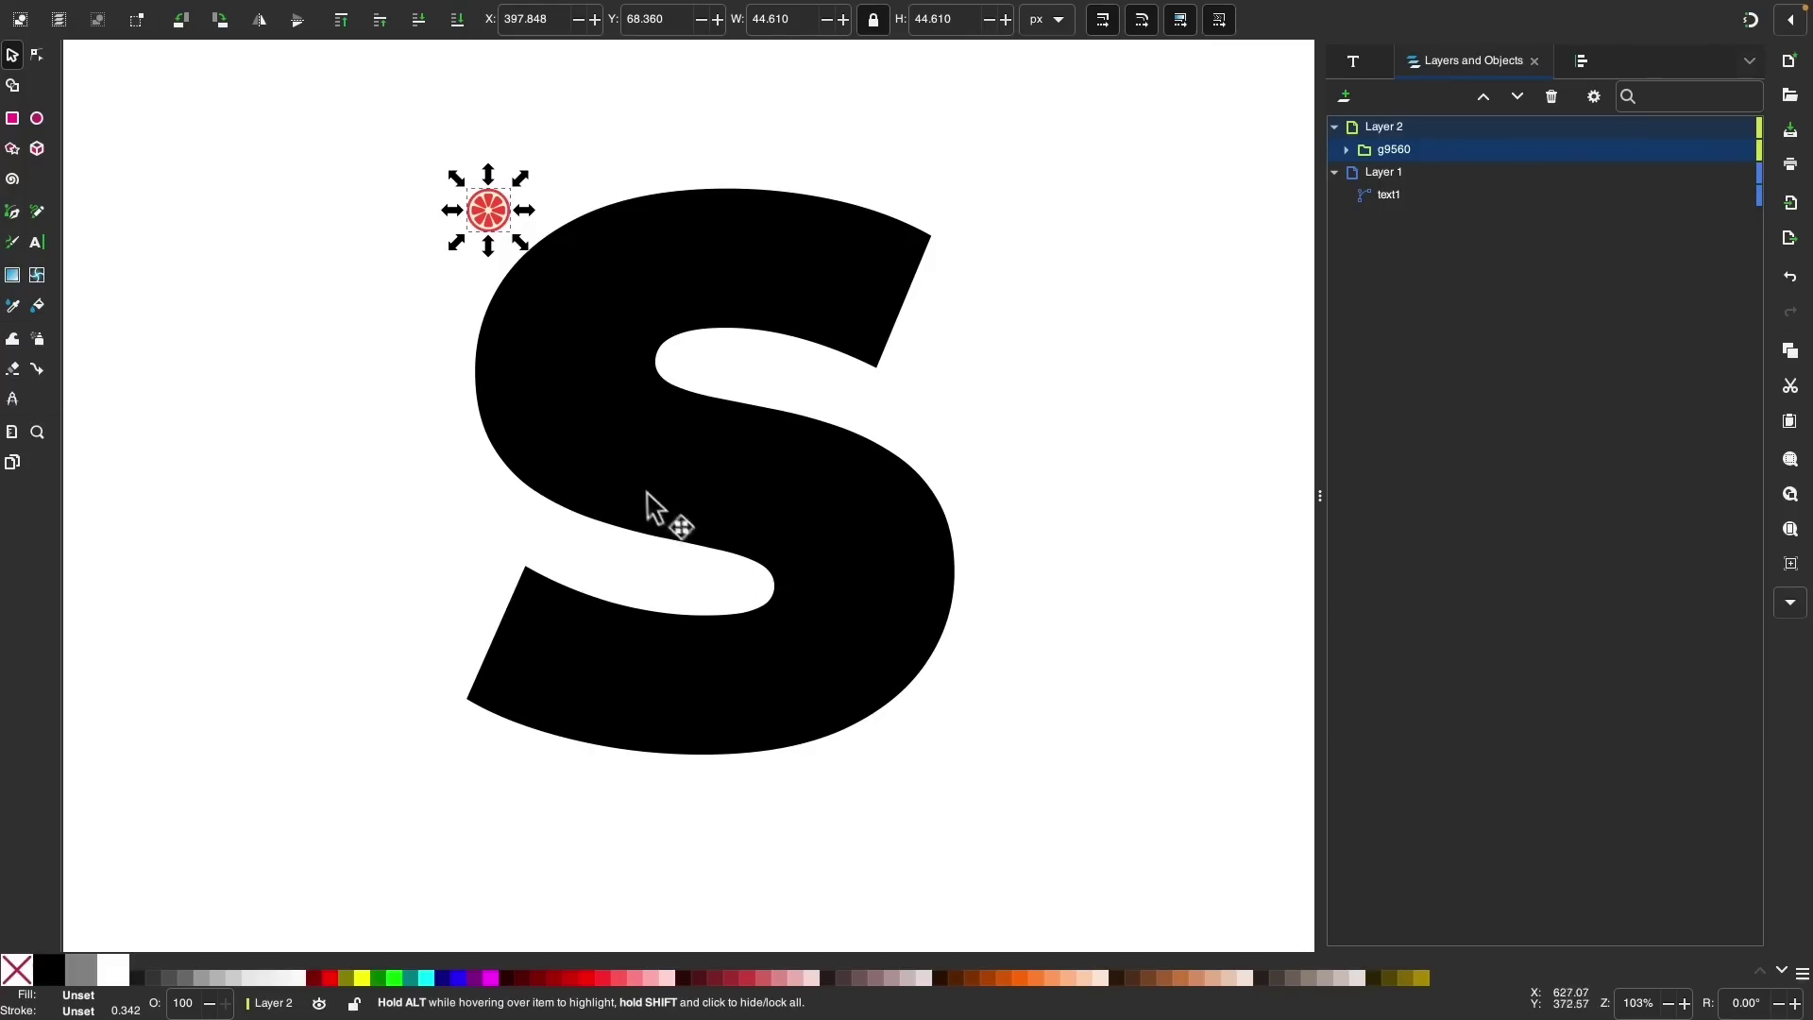
scroll(676, 508, "up", 1)
mouse_move(155, 8)
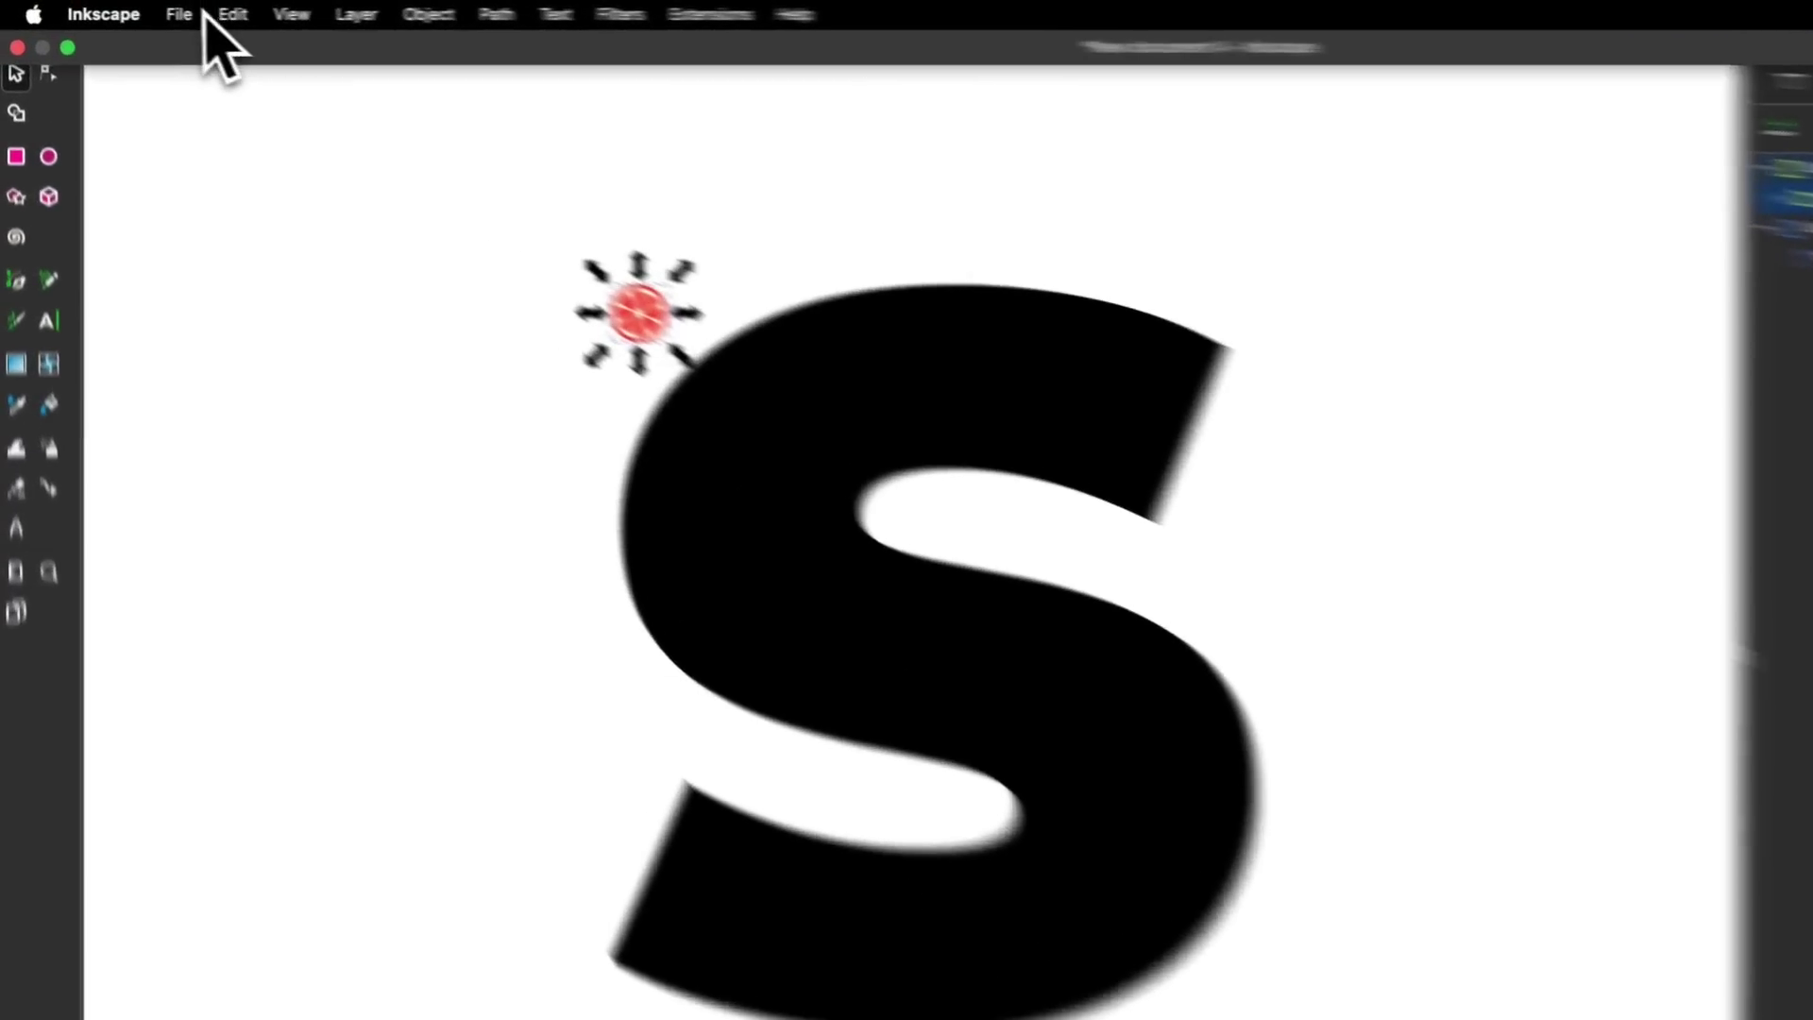
left_click(232, 14)
mouse_move(316, 339)
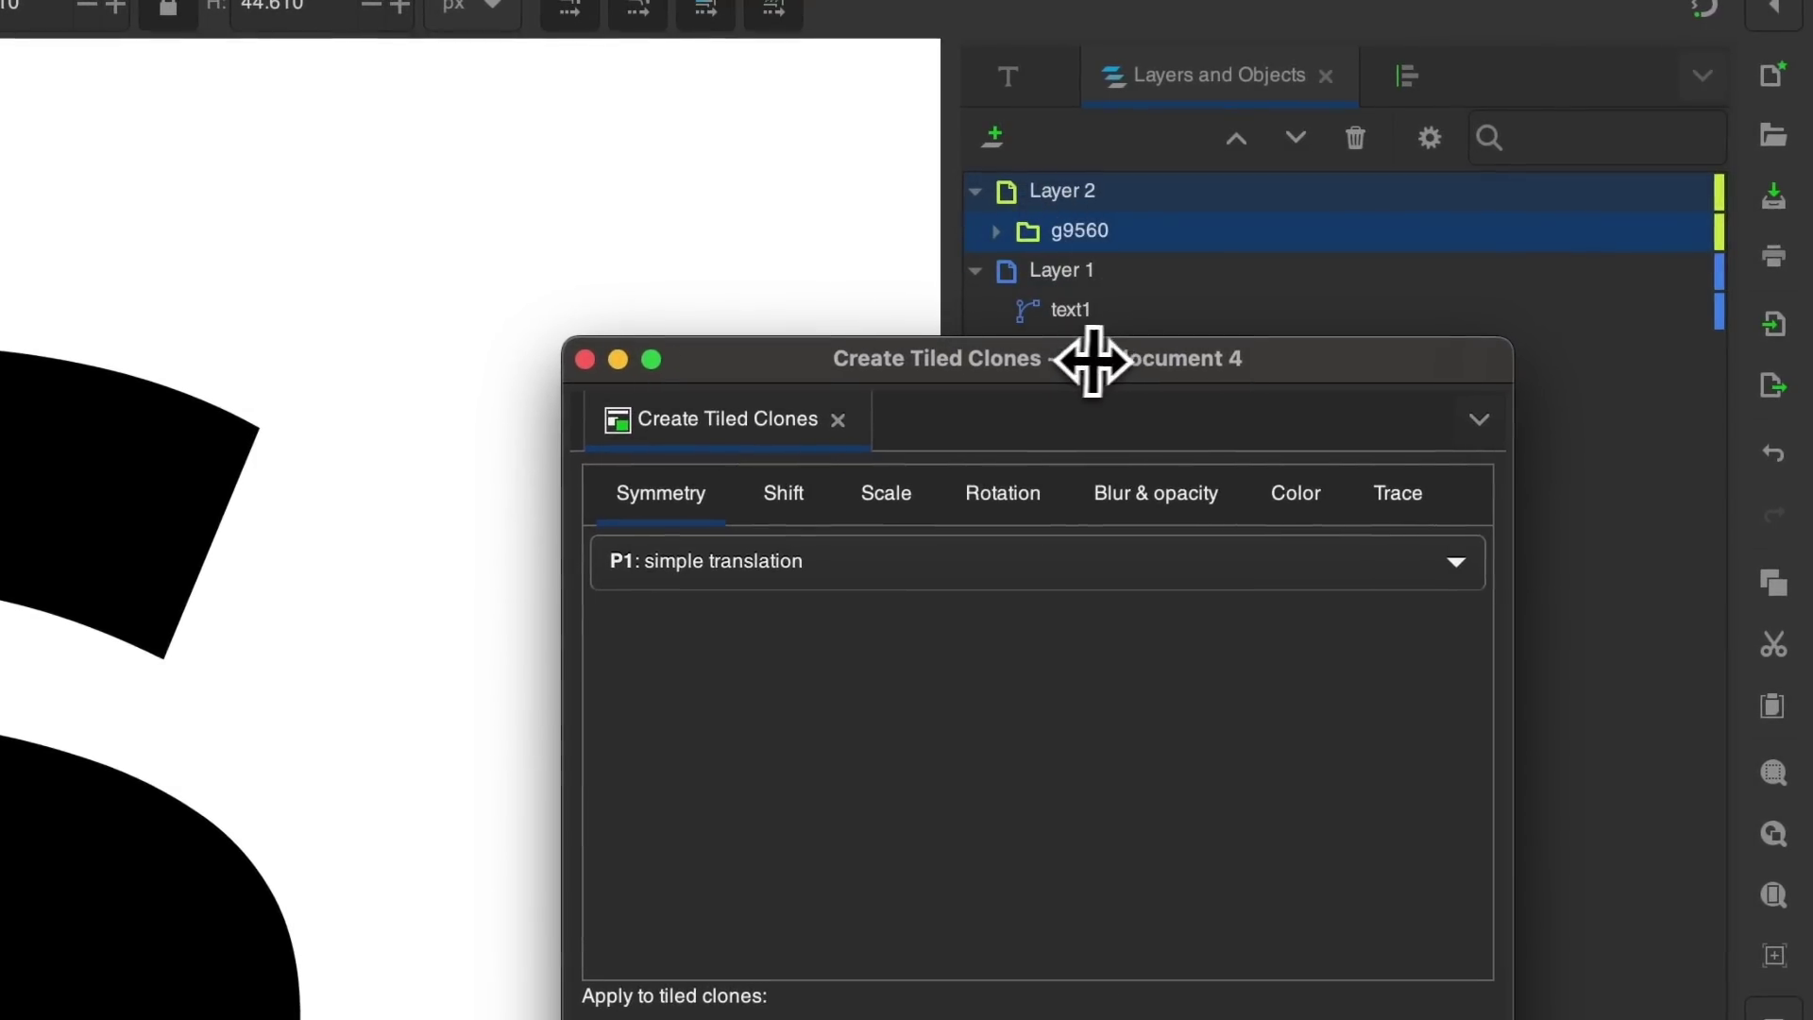
left_click(904, 507)
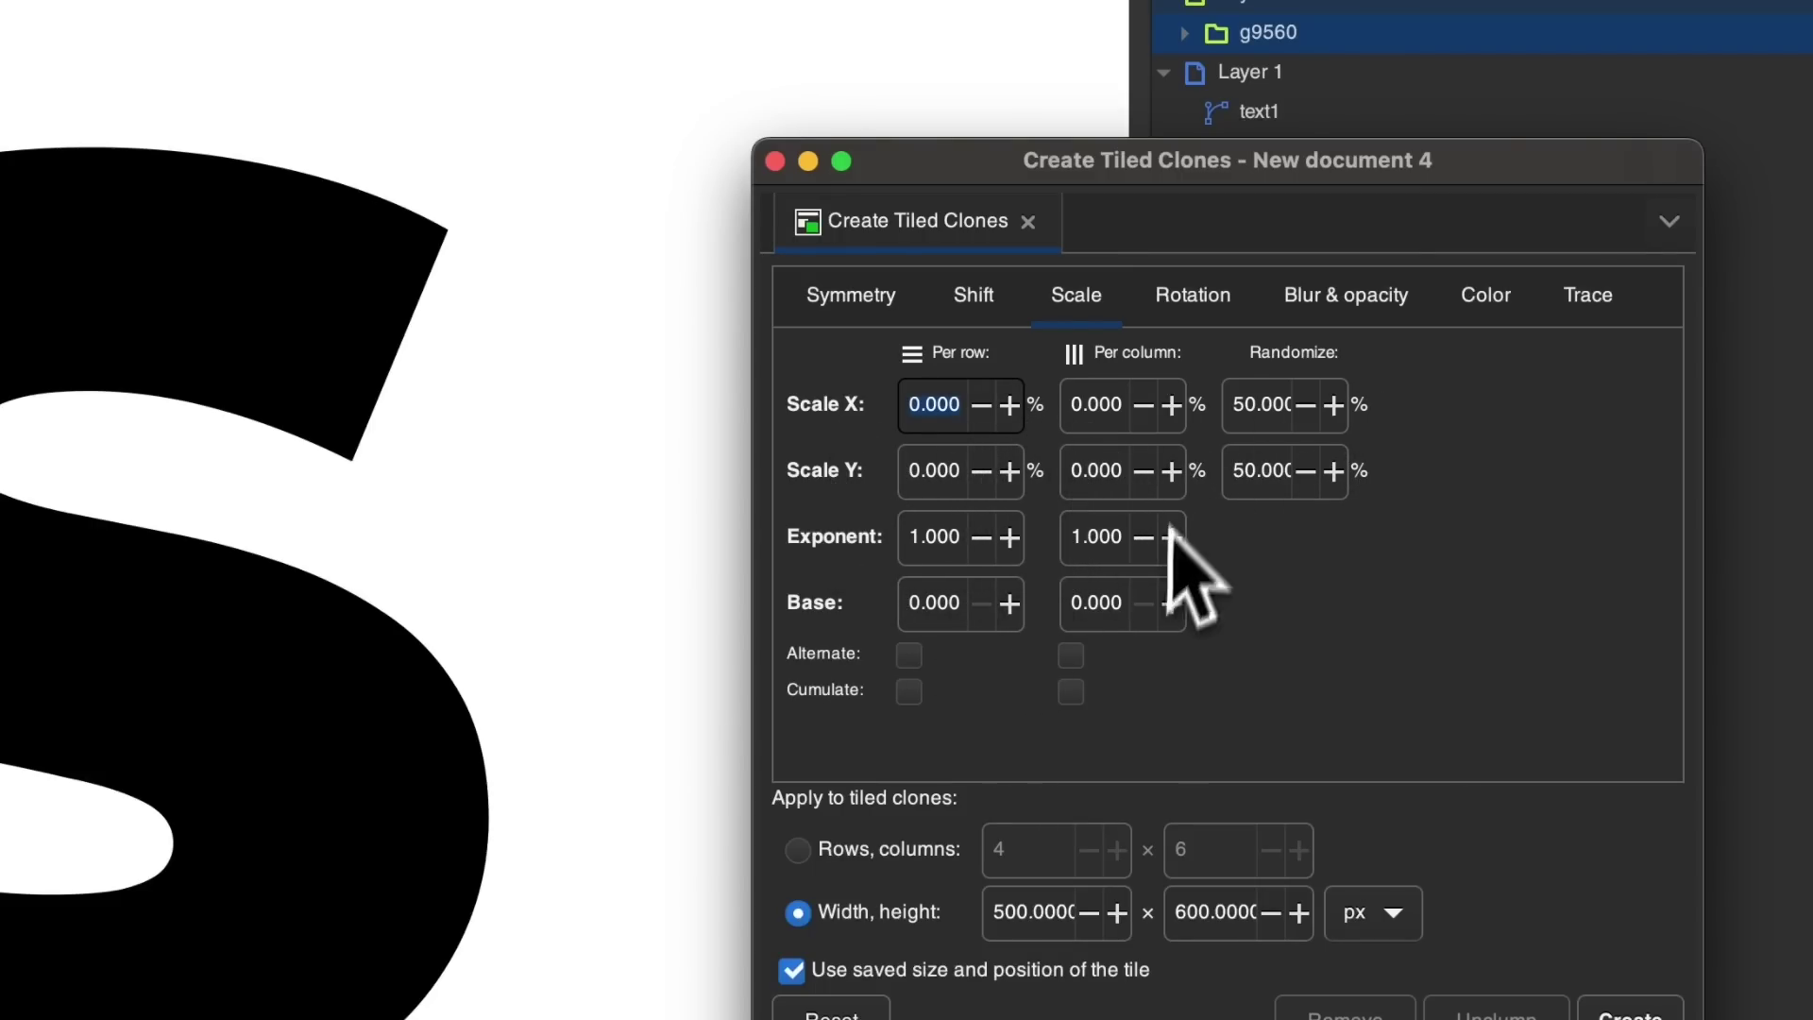
Step: Set random rotation to 100%, then review the Blur & opacity and Color tabs
left_click(1195, 301)
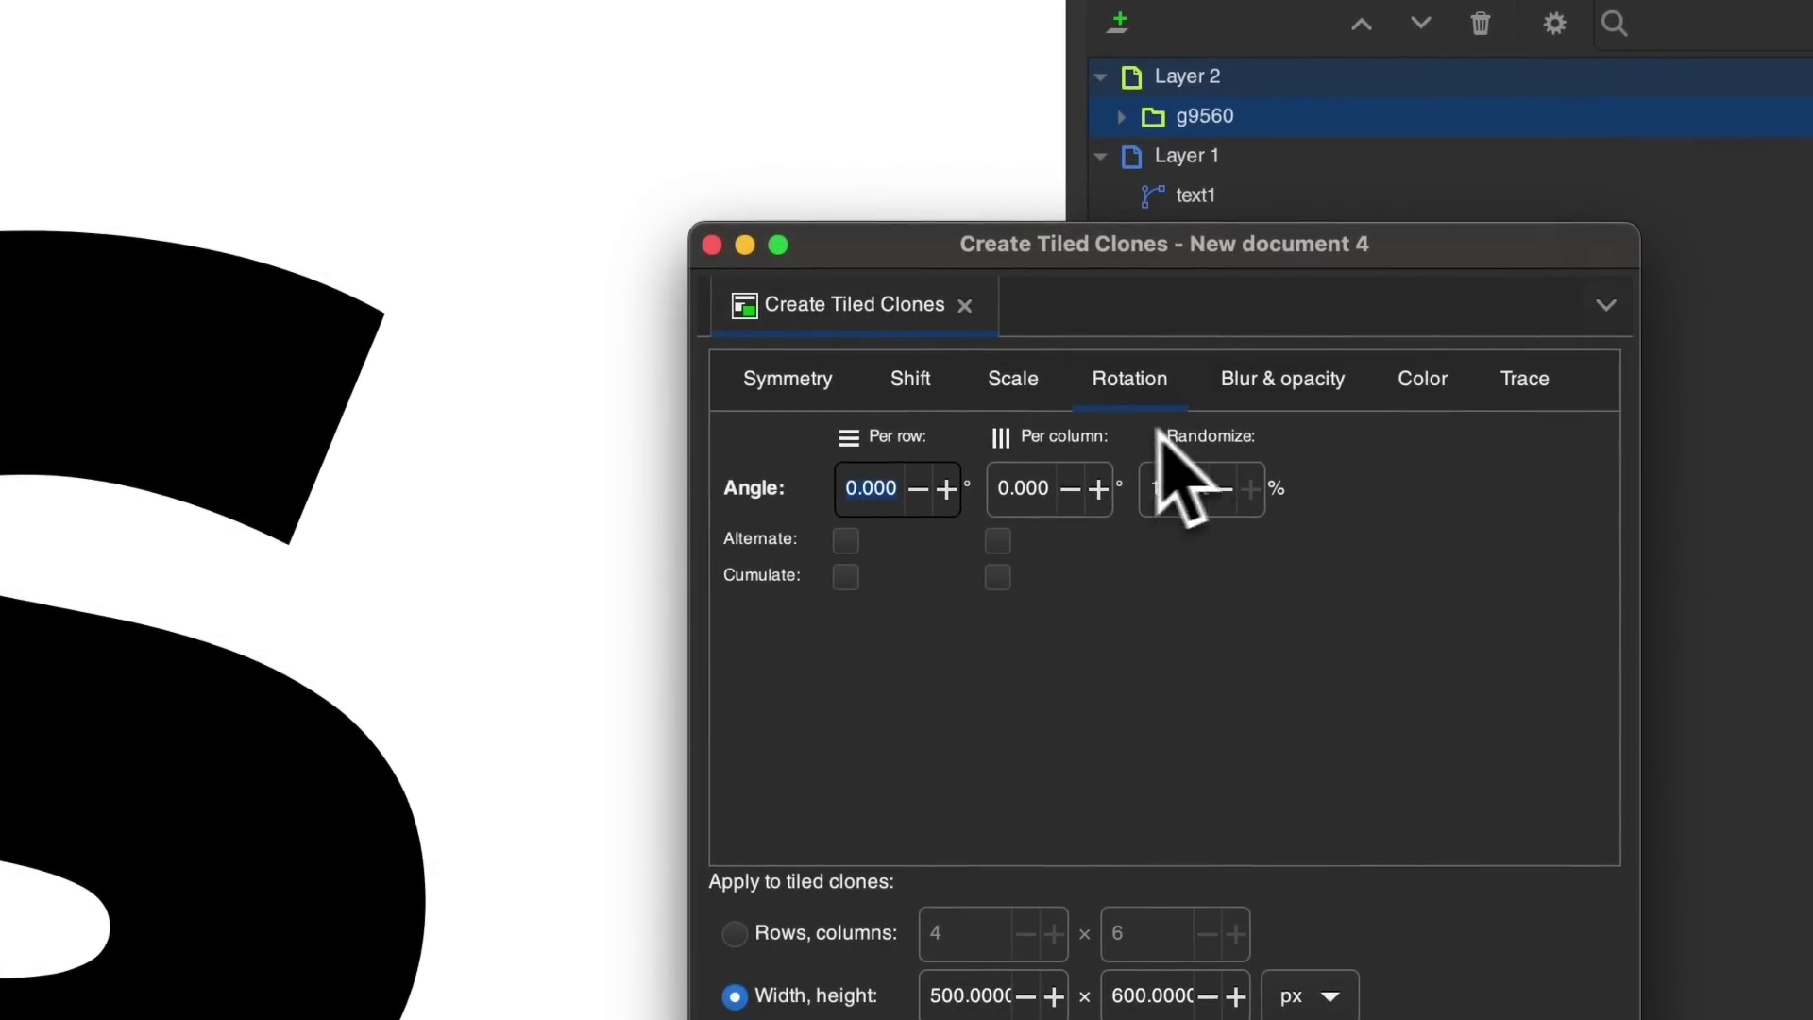
left_click(1185, 488)
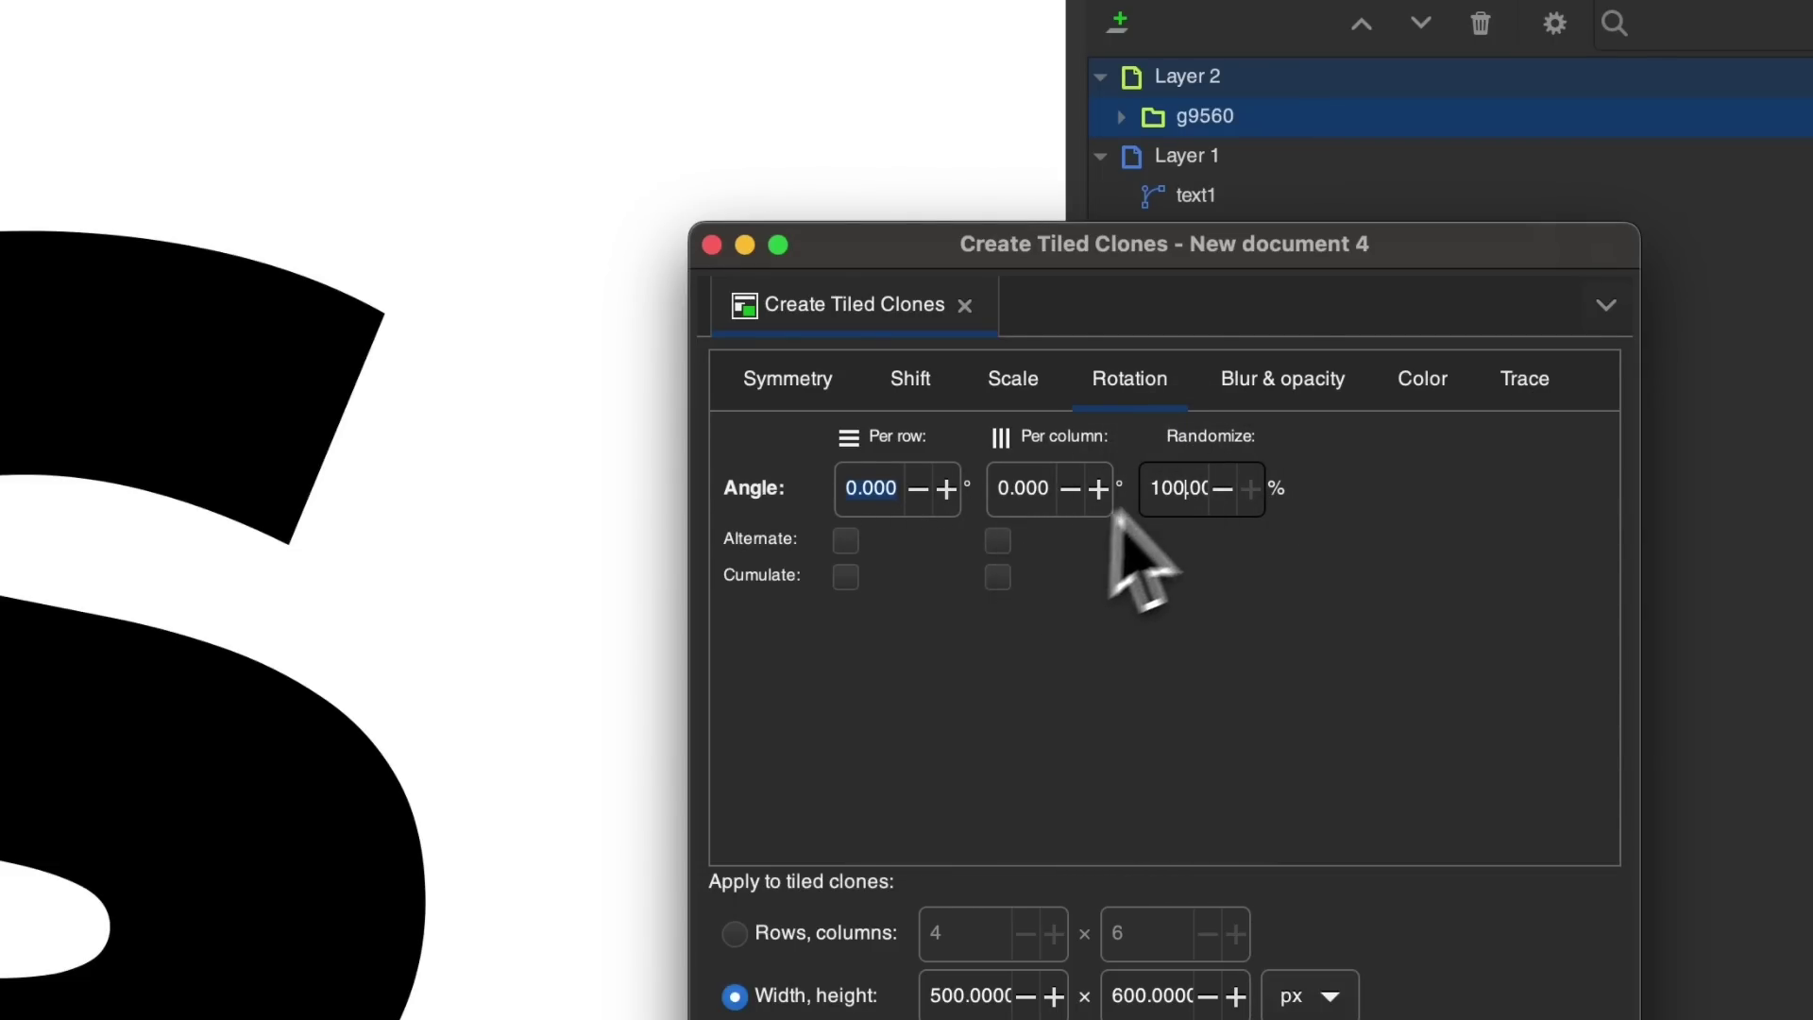
left_click(1303, 395)
left_click(1414, 387)
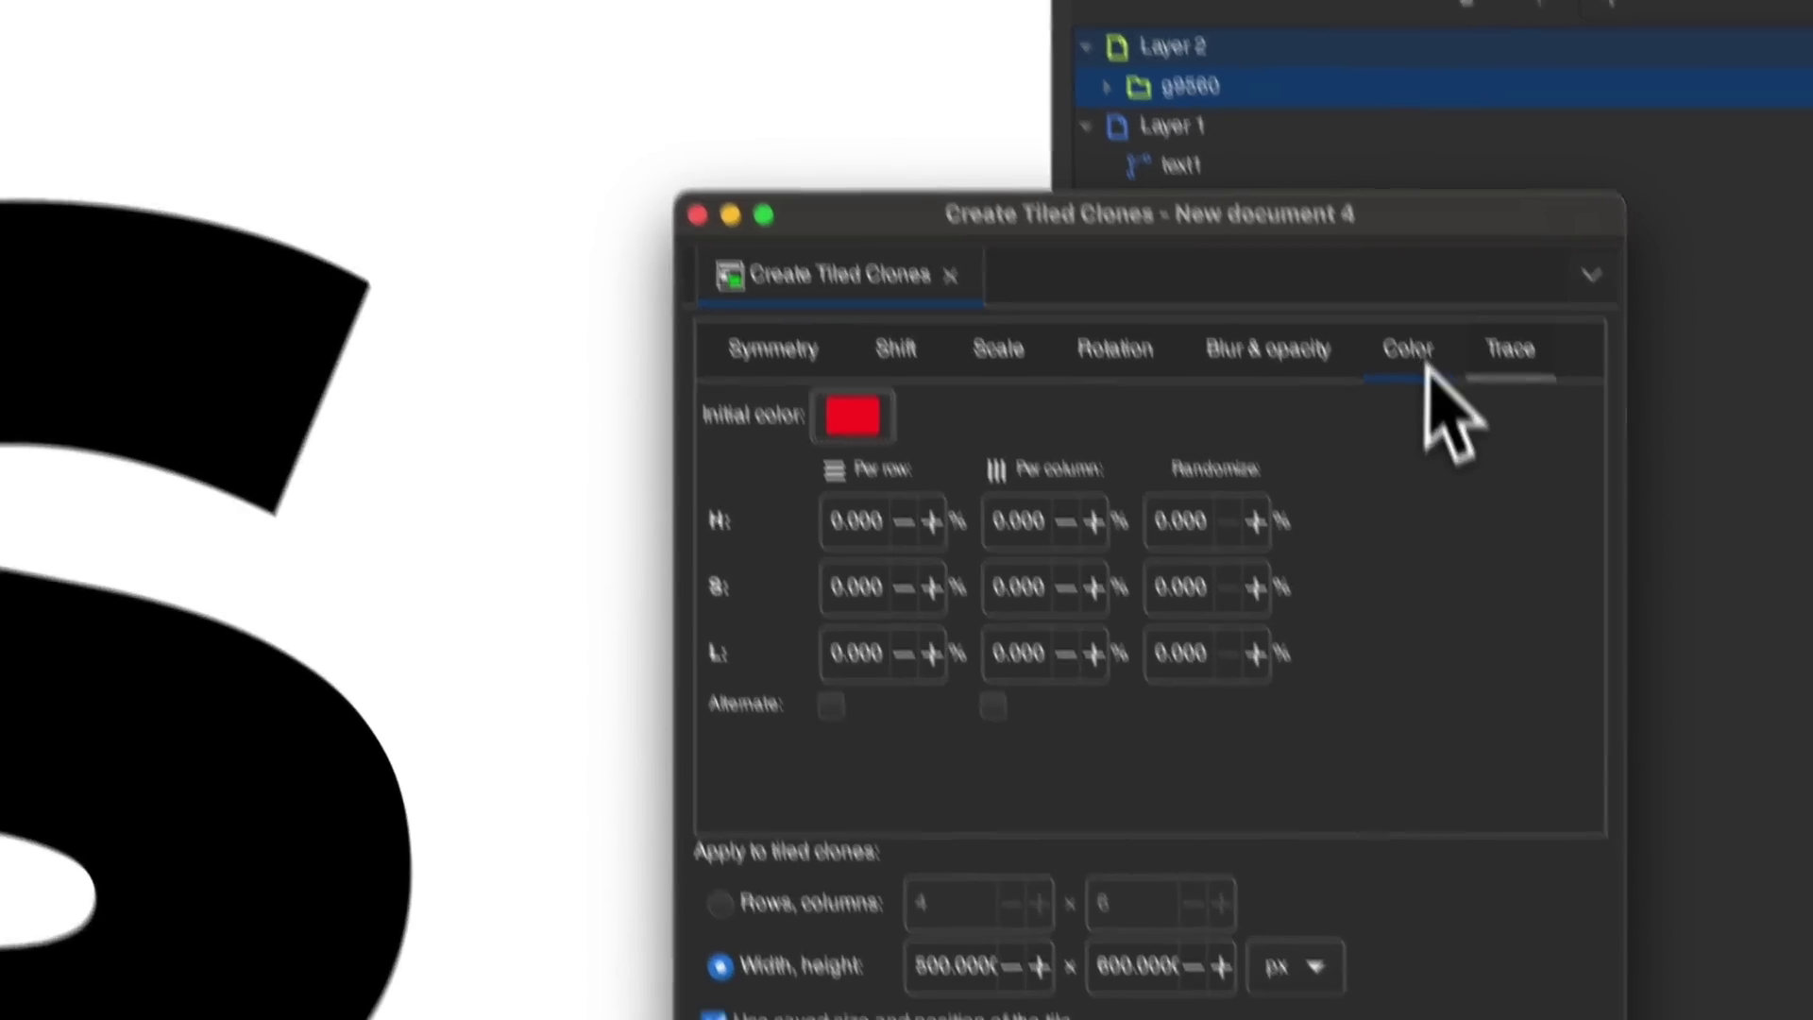
Step: Enable tracing by opacity applied to presence, filling a 500 × 600 px width-height area
left_click(1508, 357)
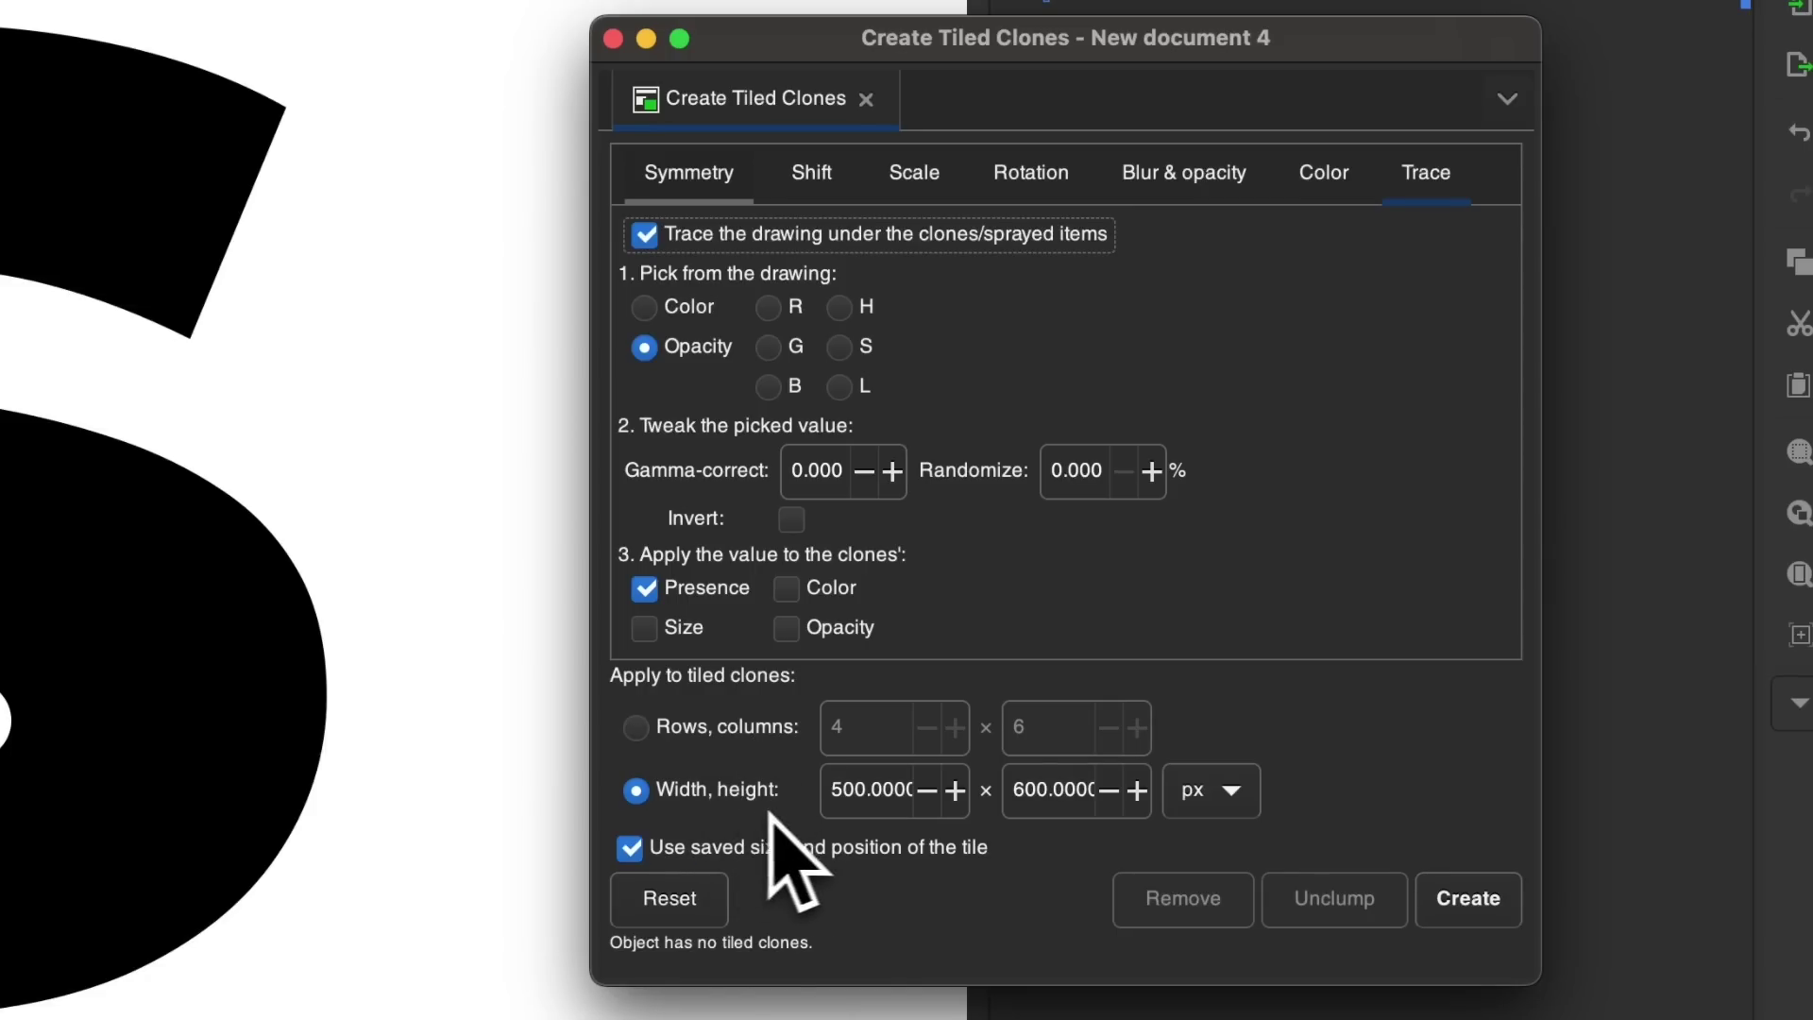
left_click(639, 795)
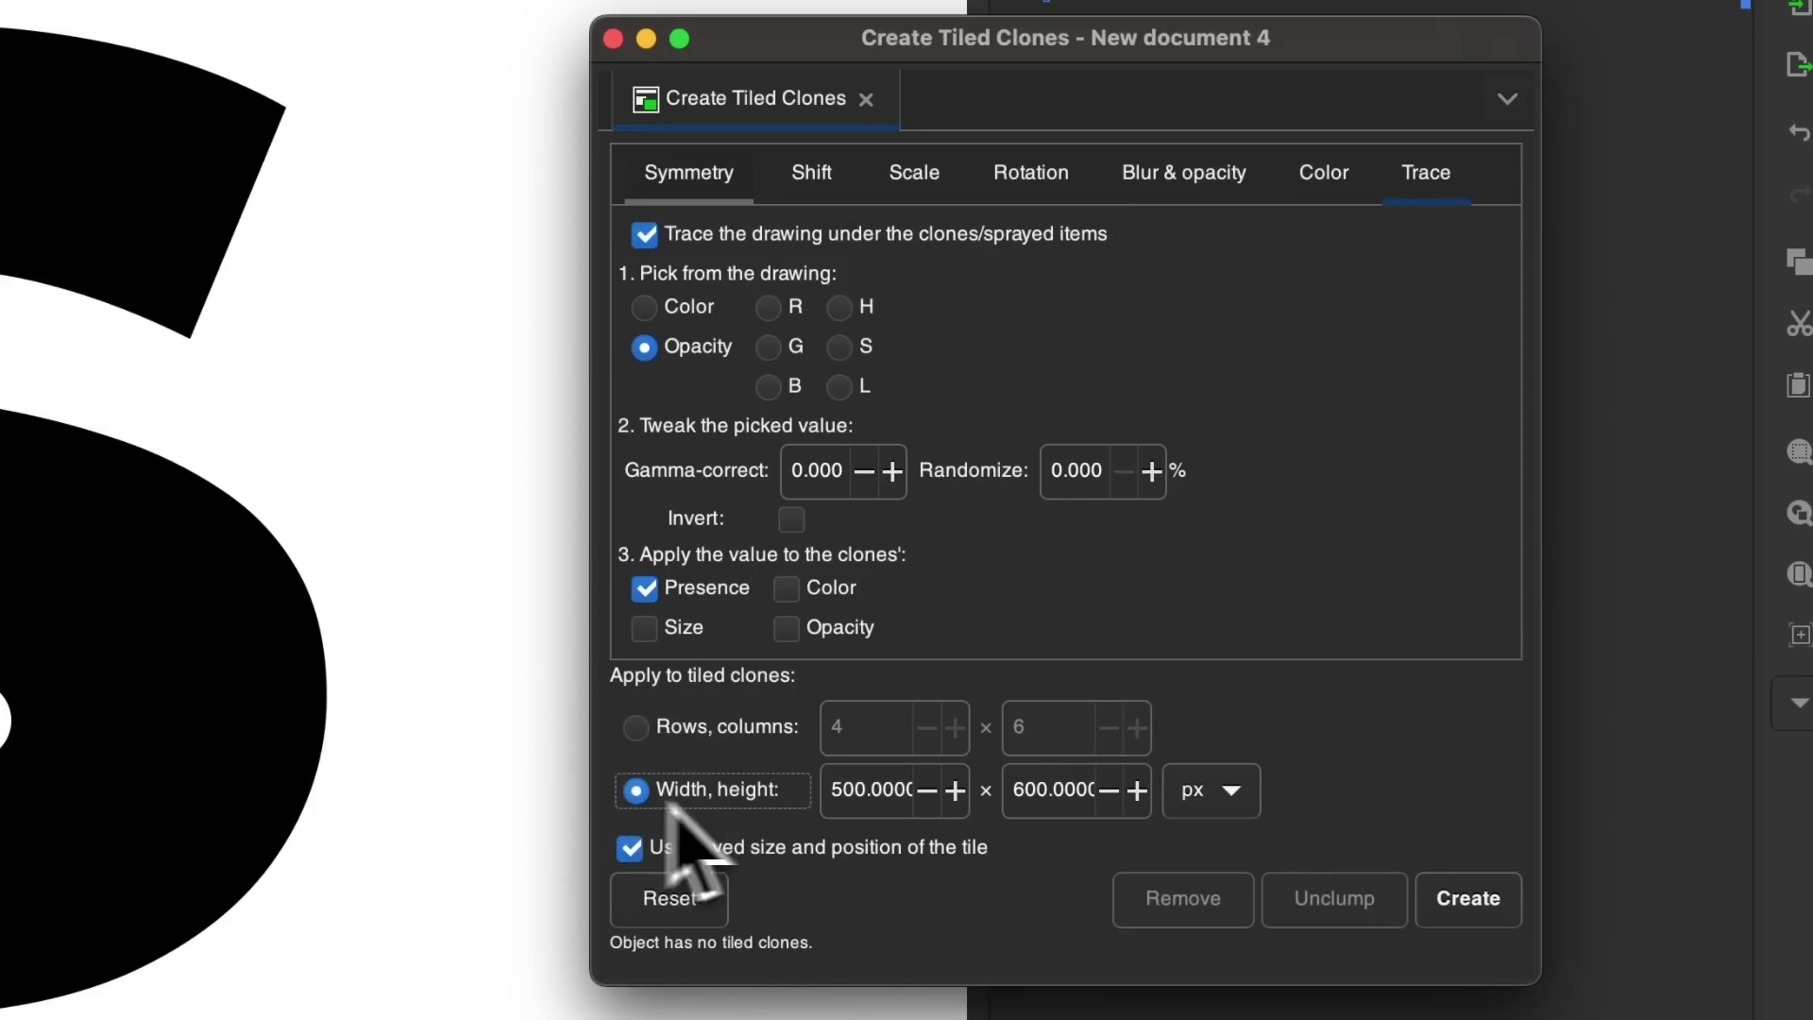
double_click(883, 790)
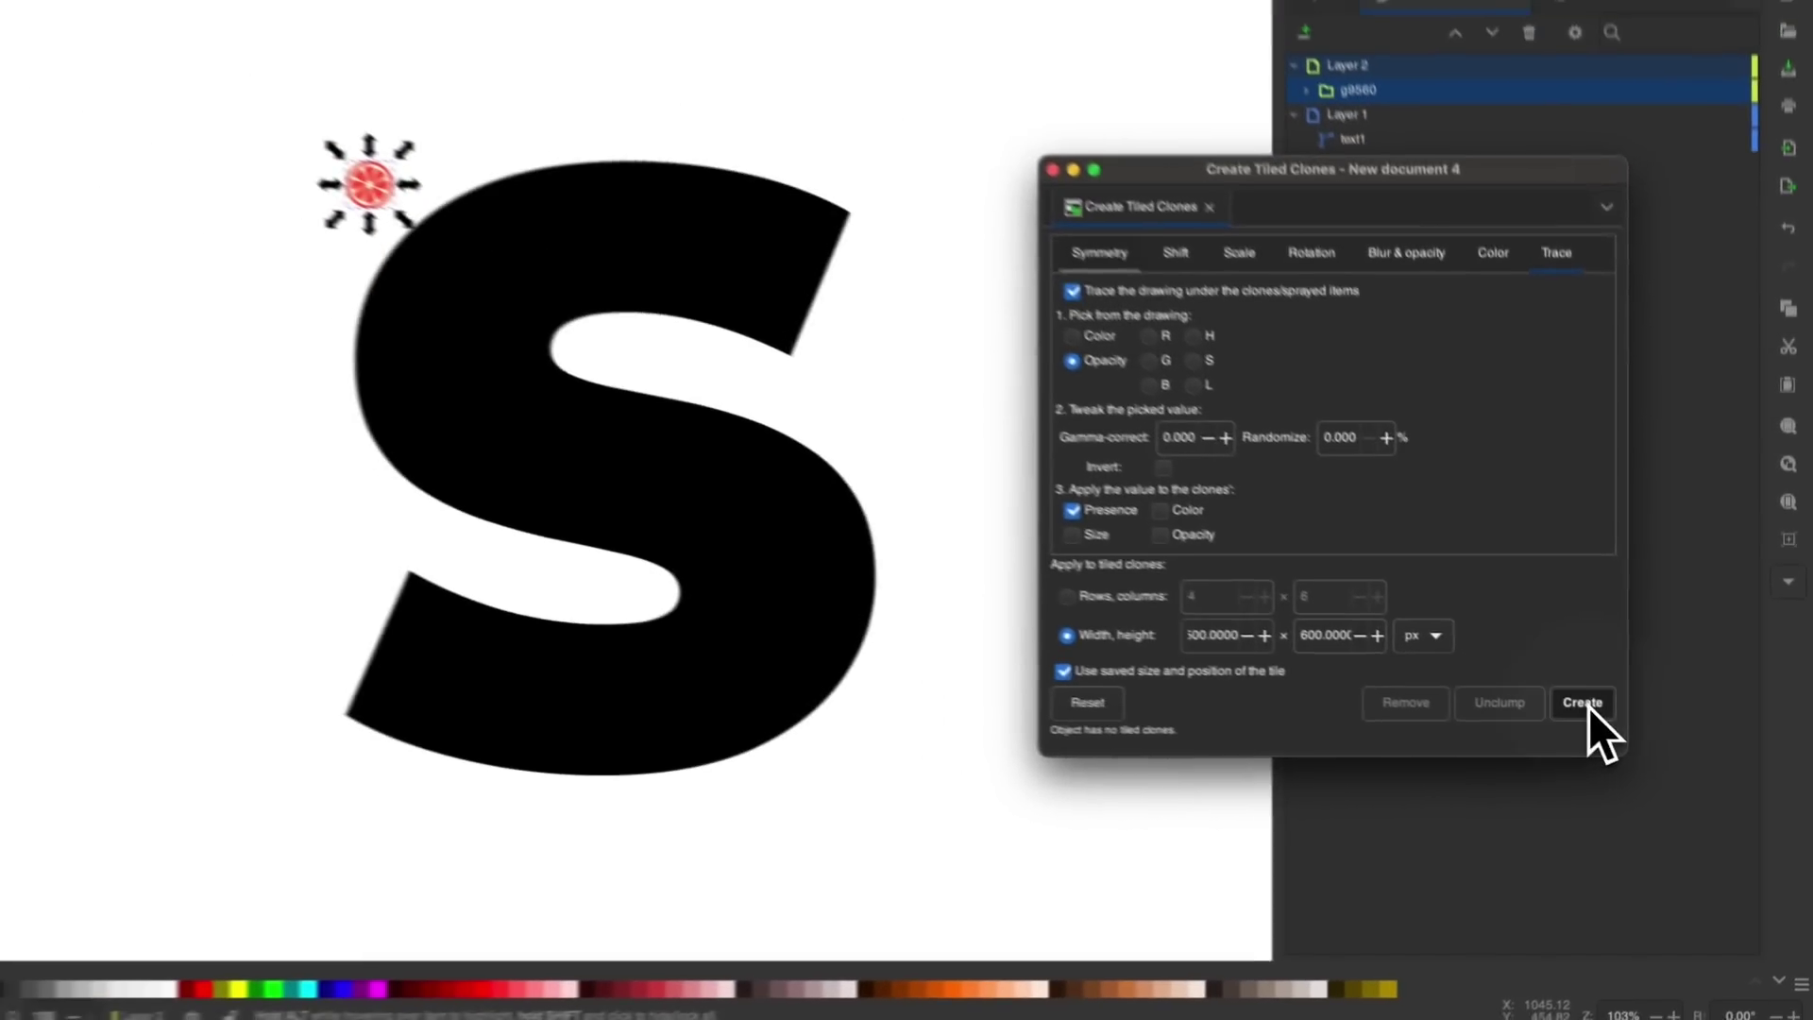
Step: Create the tiled clones, undo, shrink the slice to about 28 px, and recreate them
left_click(1469, 629)
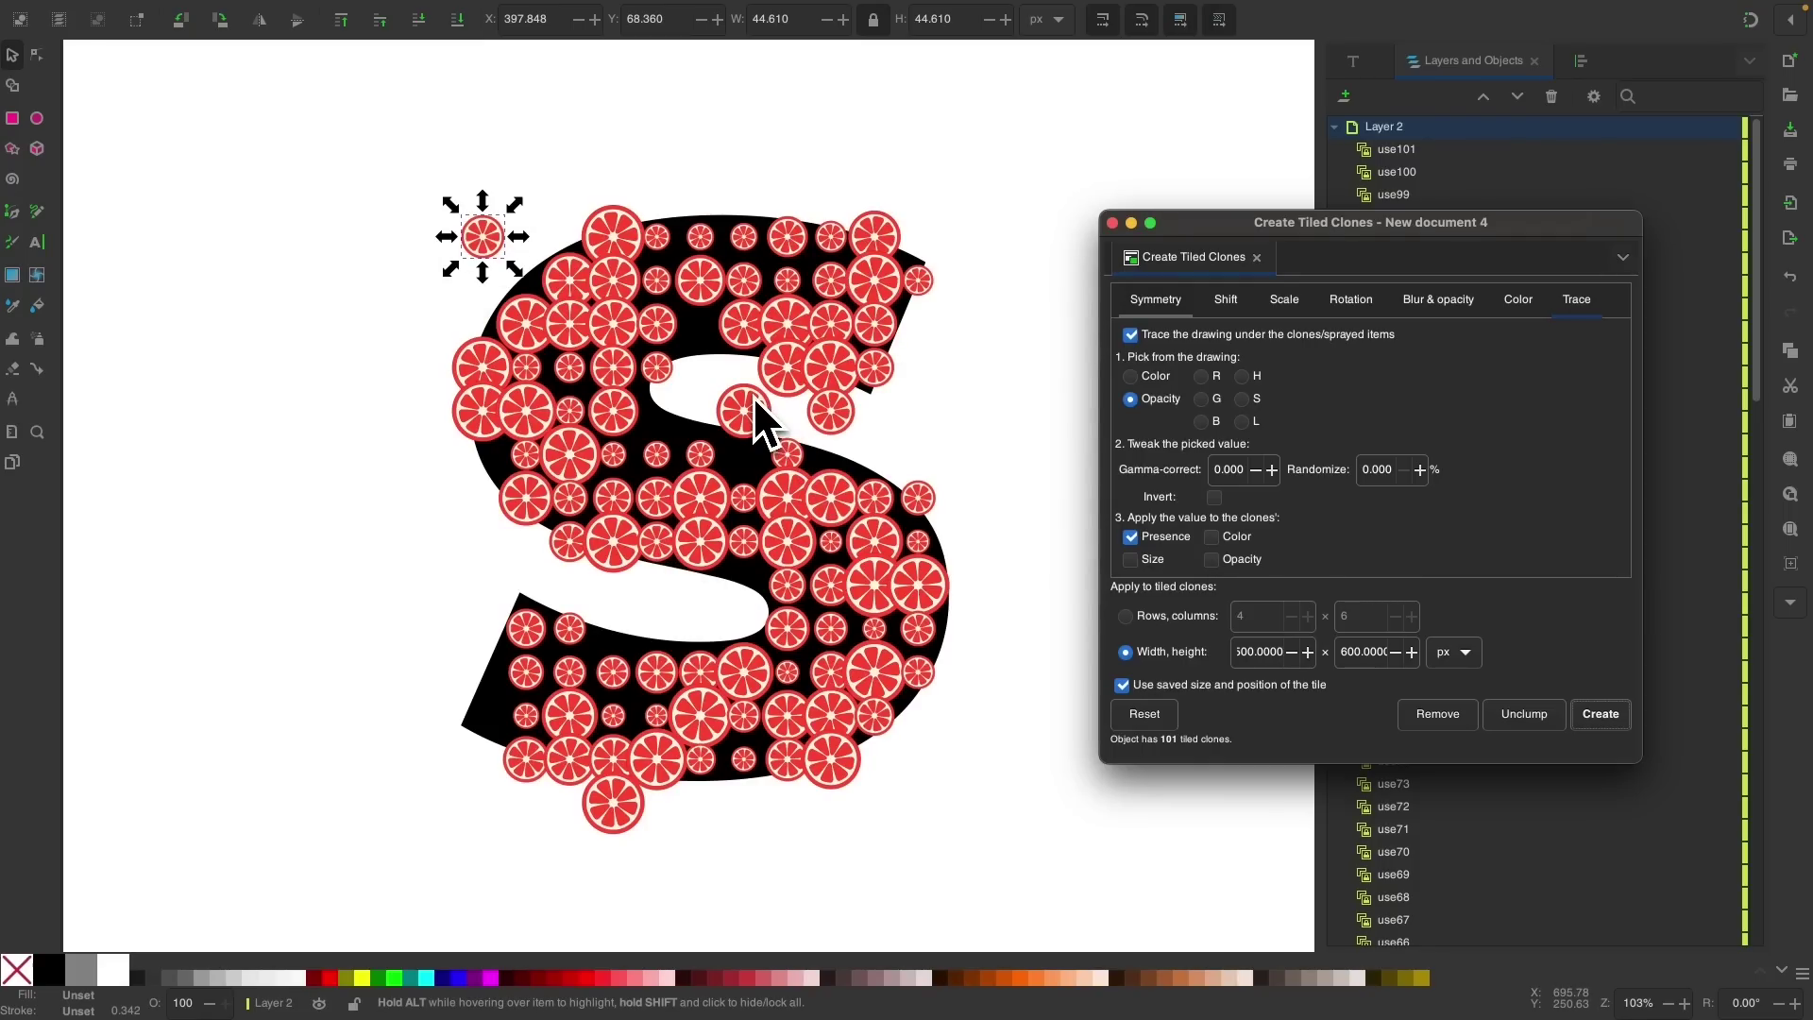
key("super+z")
scroll(595, 311, "up", 1)
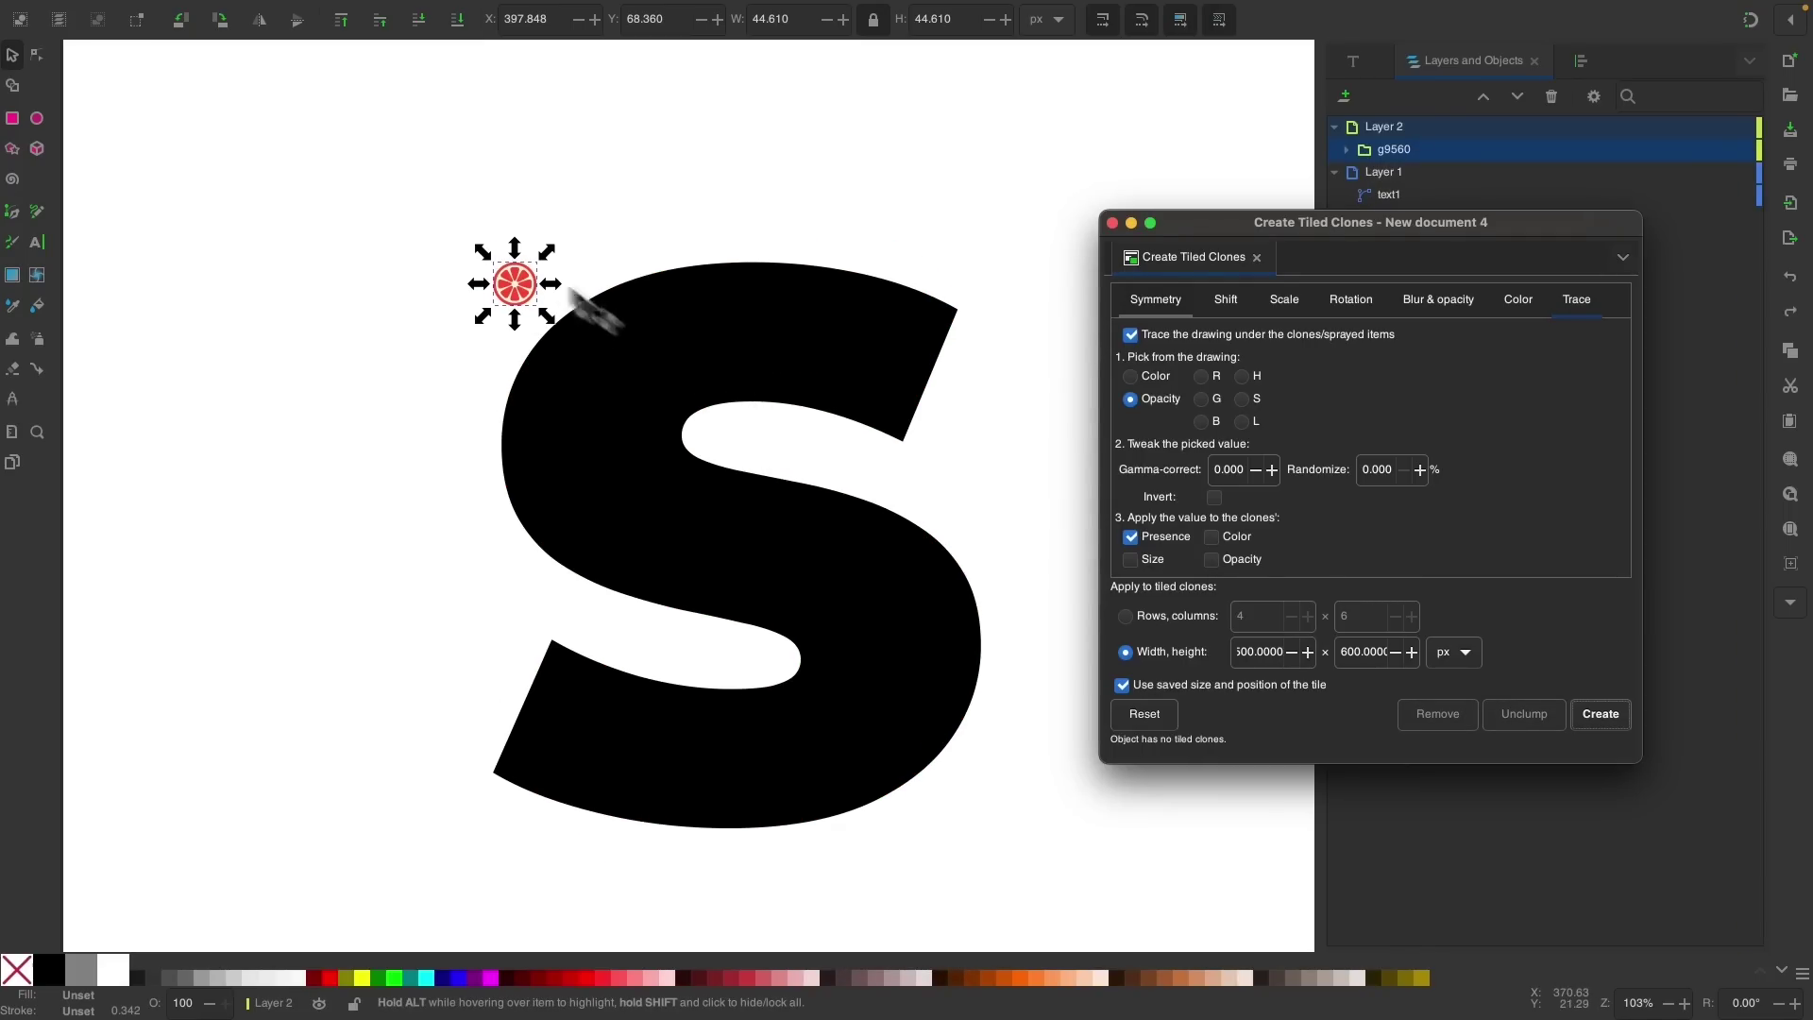
scroll(469, 216, "up", 3)
left_click(631, 426)
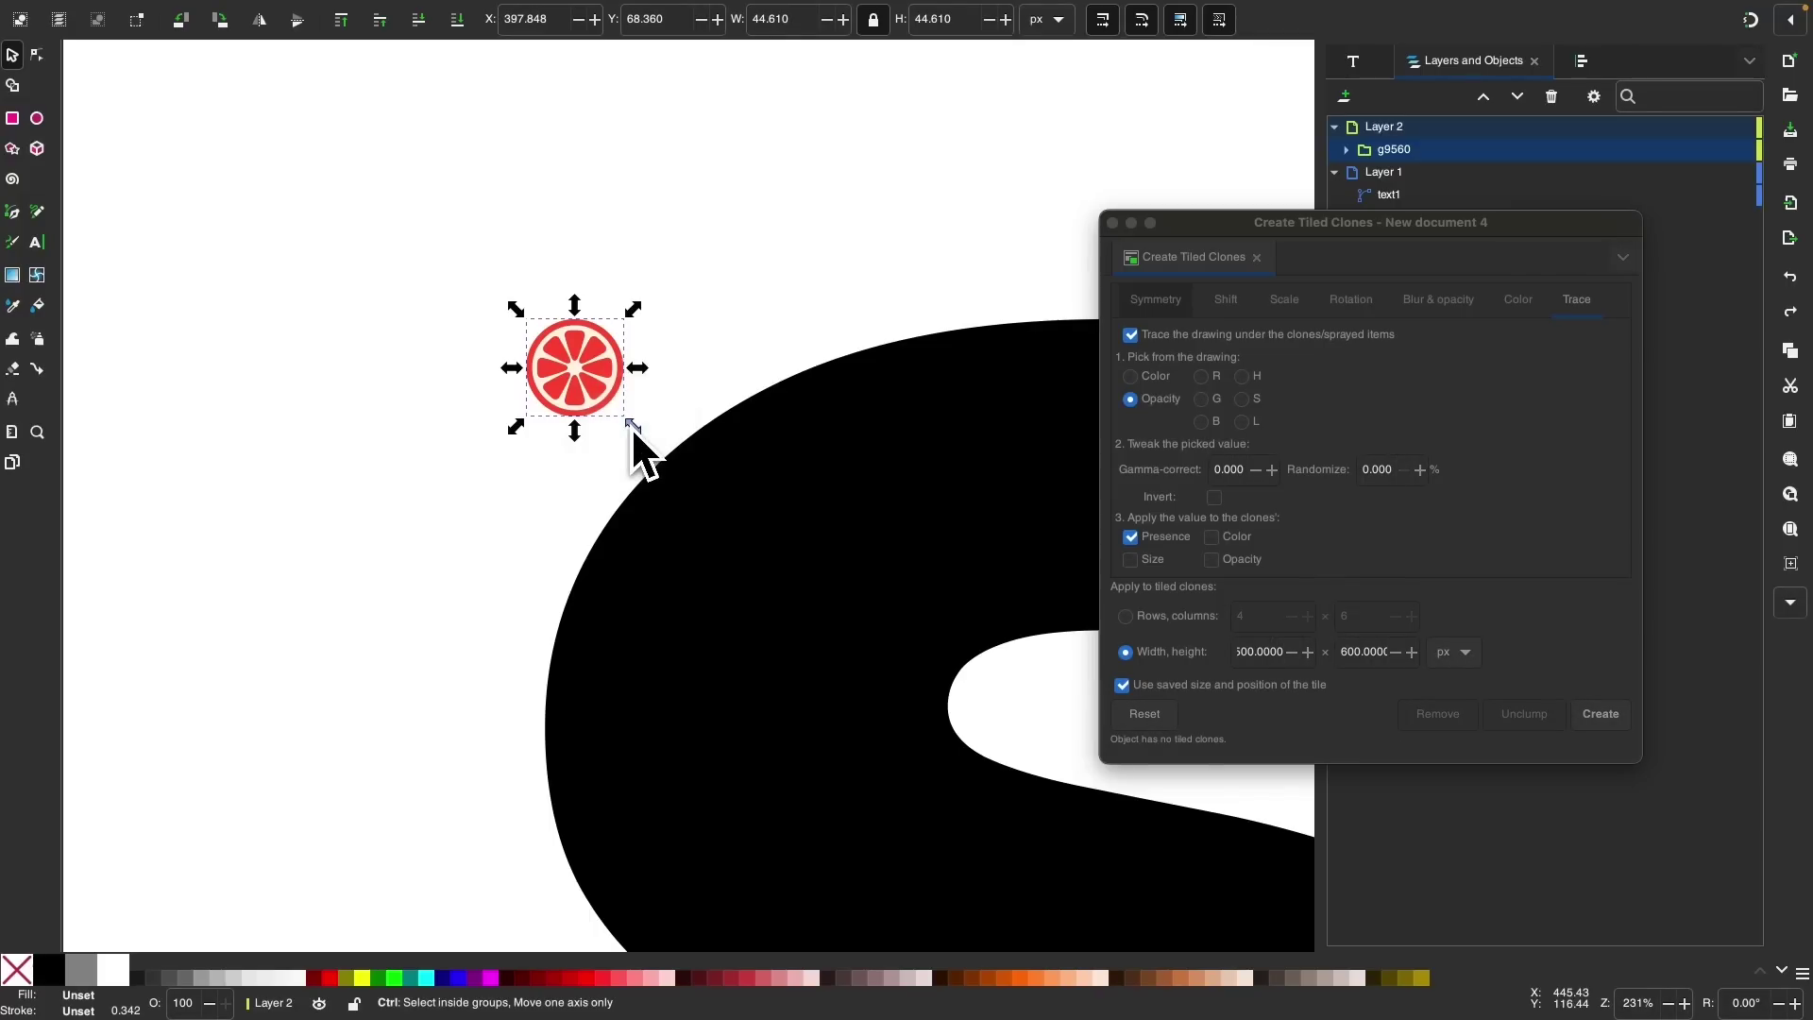
left_click_drag(631, 427, 605, 391)
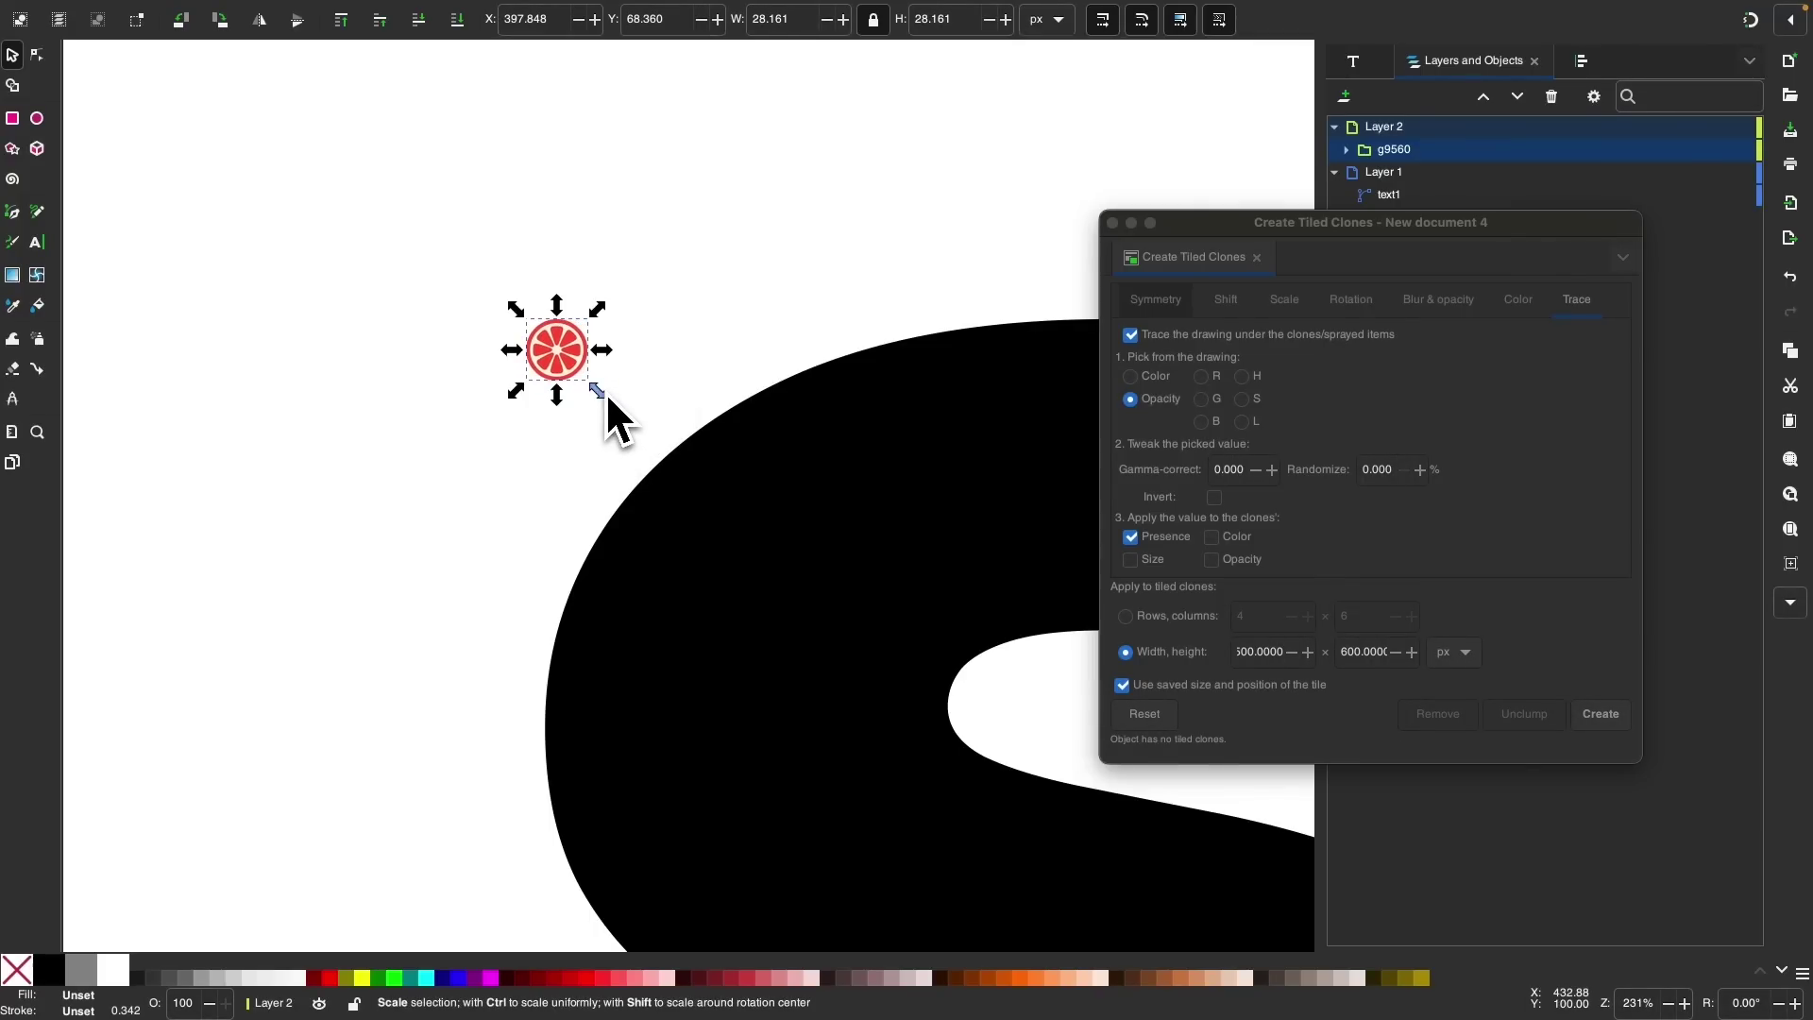
scroll(605, 391, "down", 2)
scroll(605, 393, "down", 3)
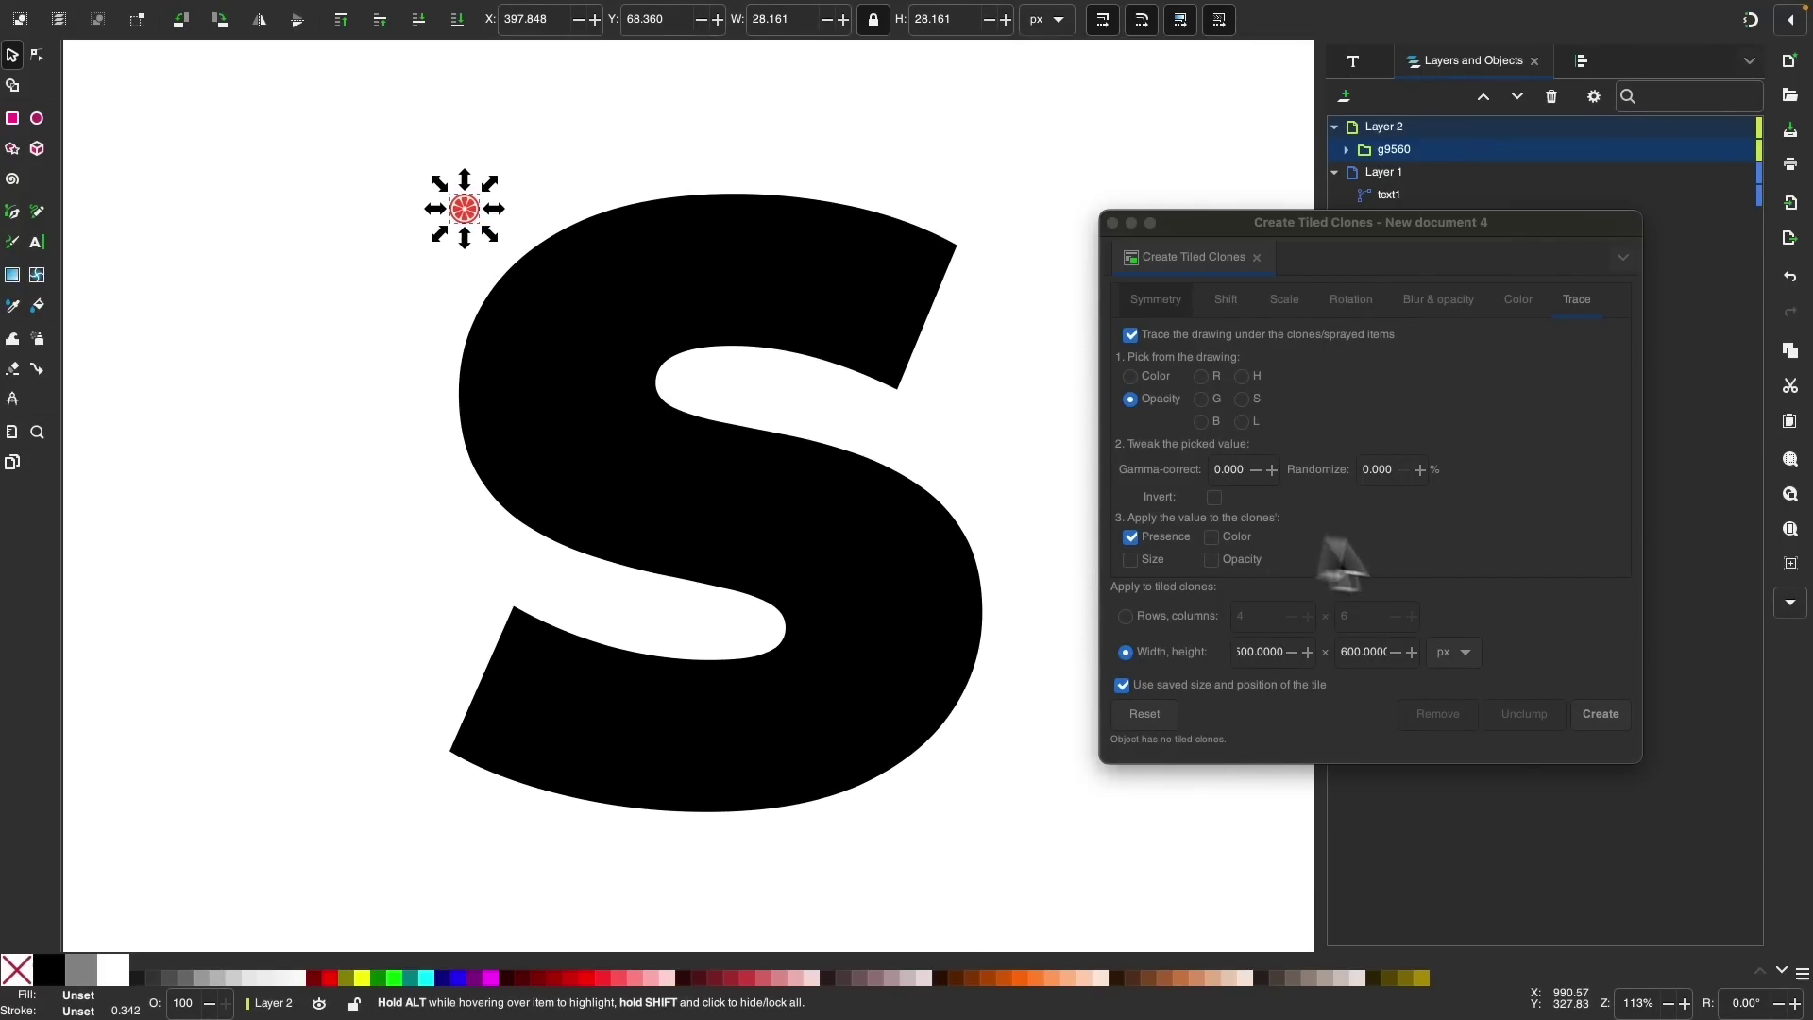
left_click(1549, 554)
left_click(1611, 719)
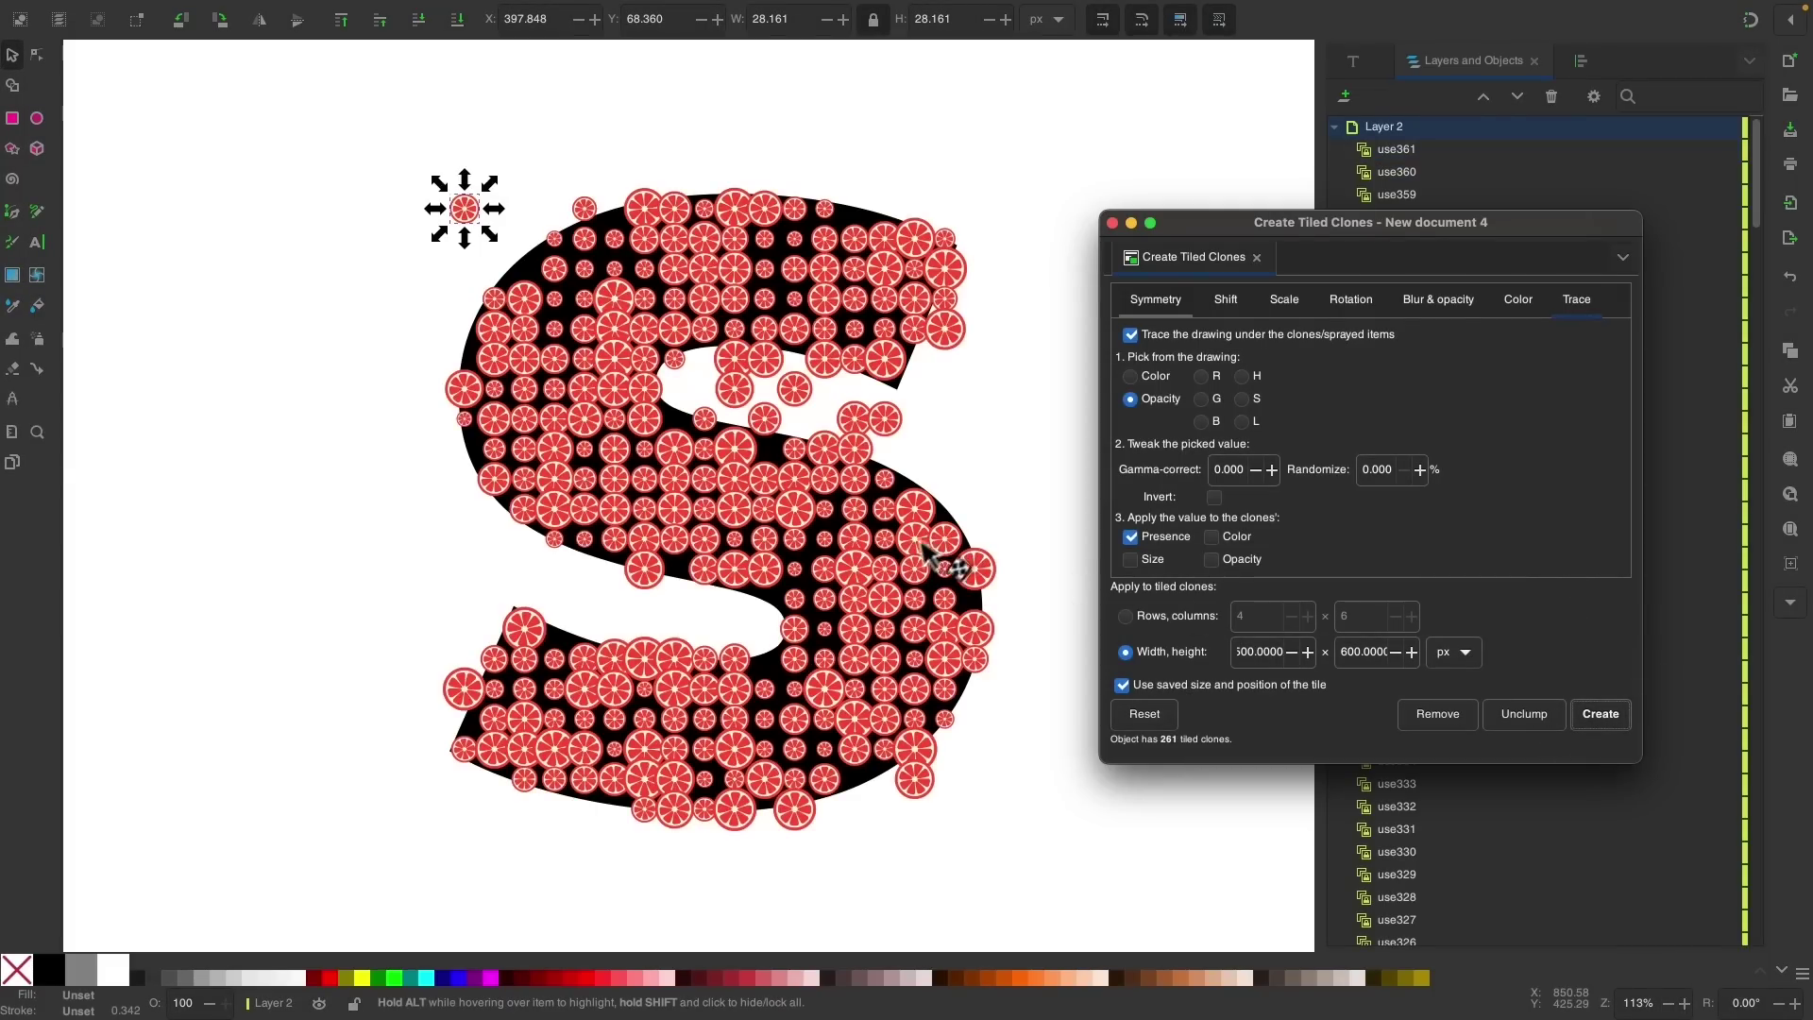
Step: Undo the 261 clones, shrink the slice to about 23.4 px, and recreate 379 clones
scroll(944, 591, "up", 1)
scroll(944, 591, "left", 1)
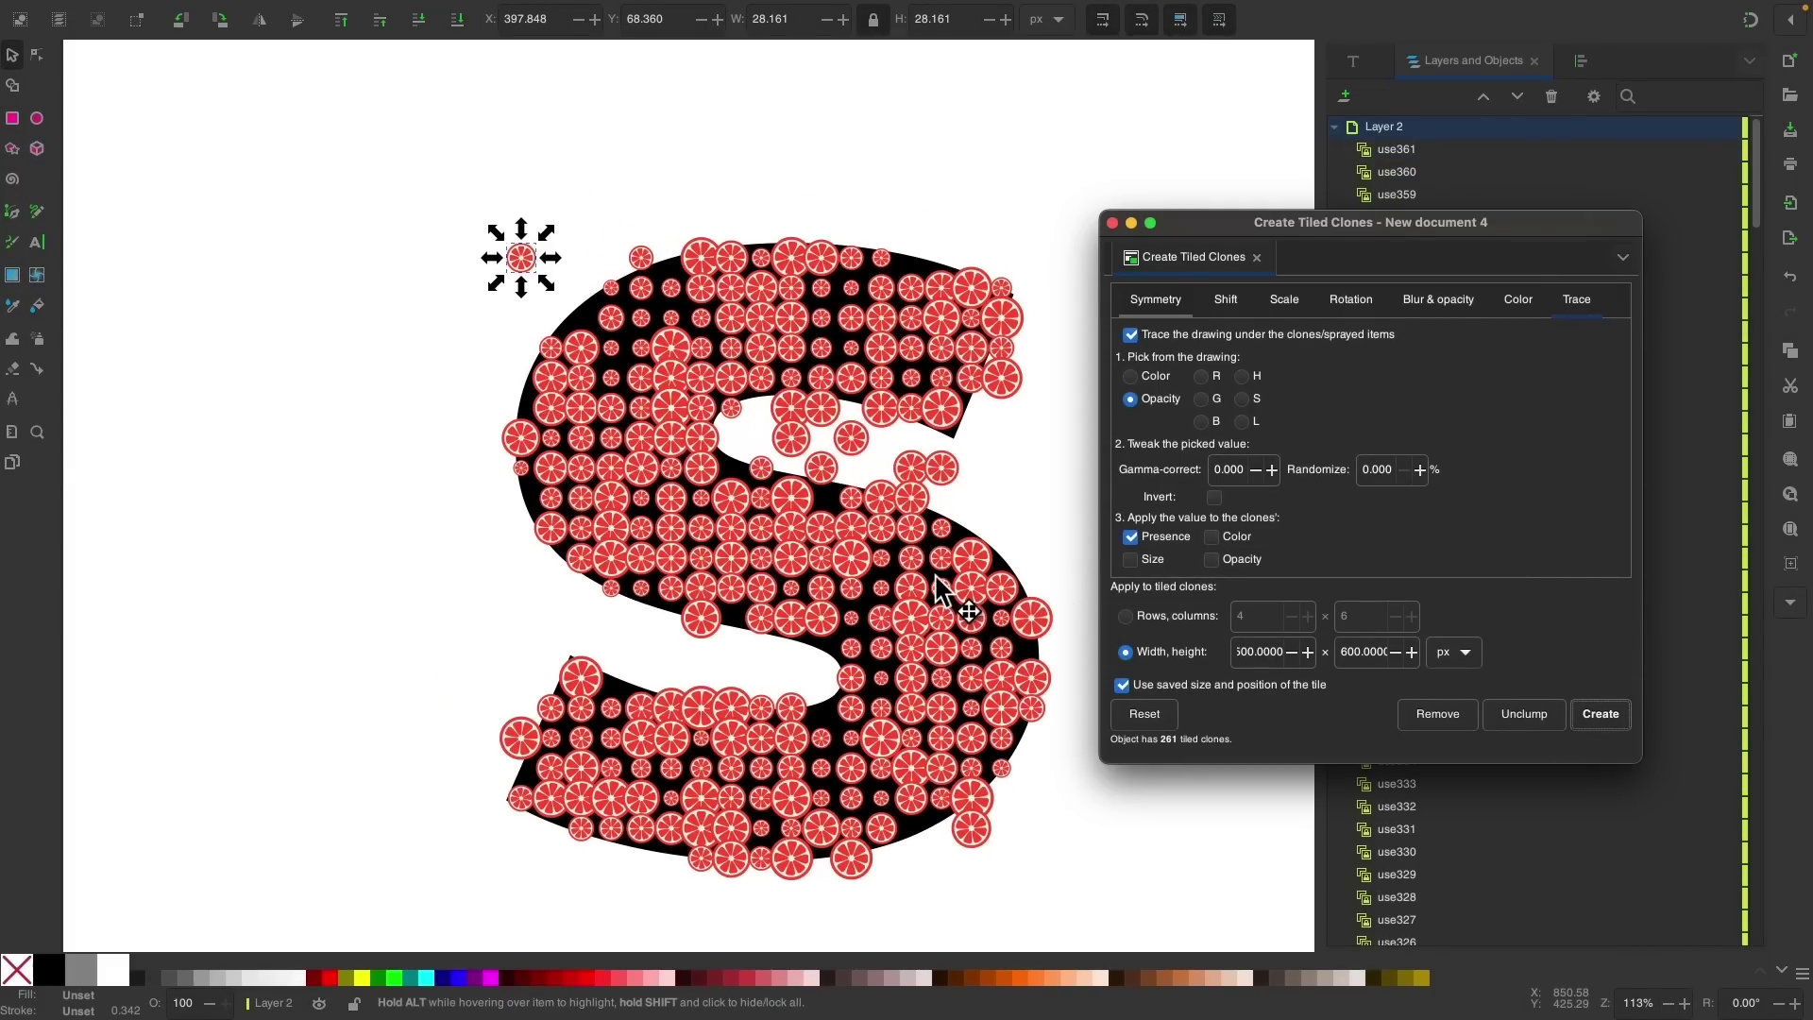
scroll(694, 519, "up", 1)
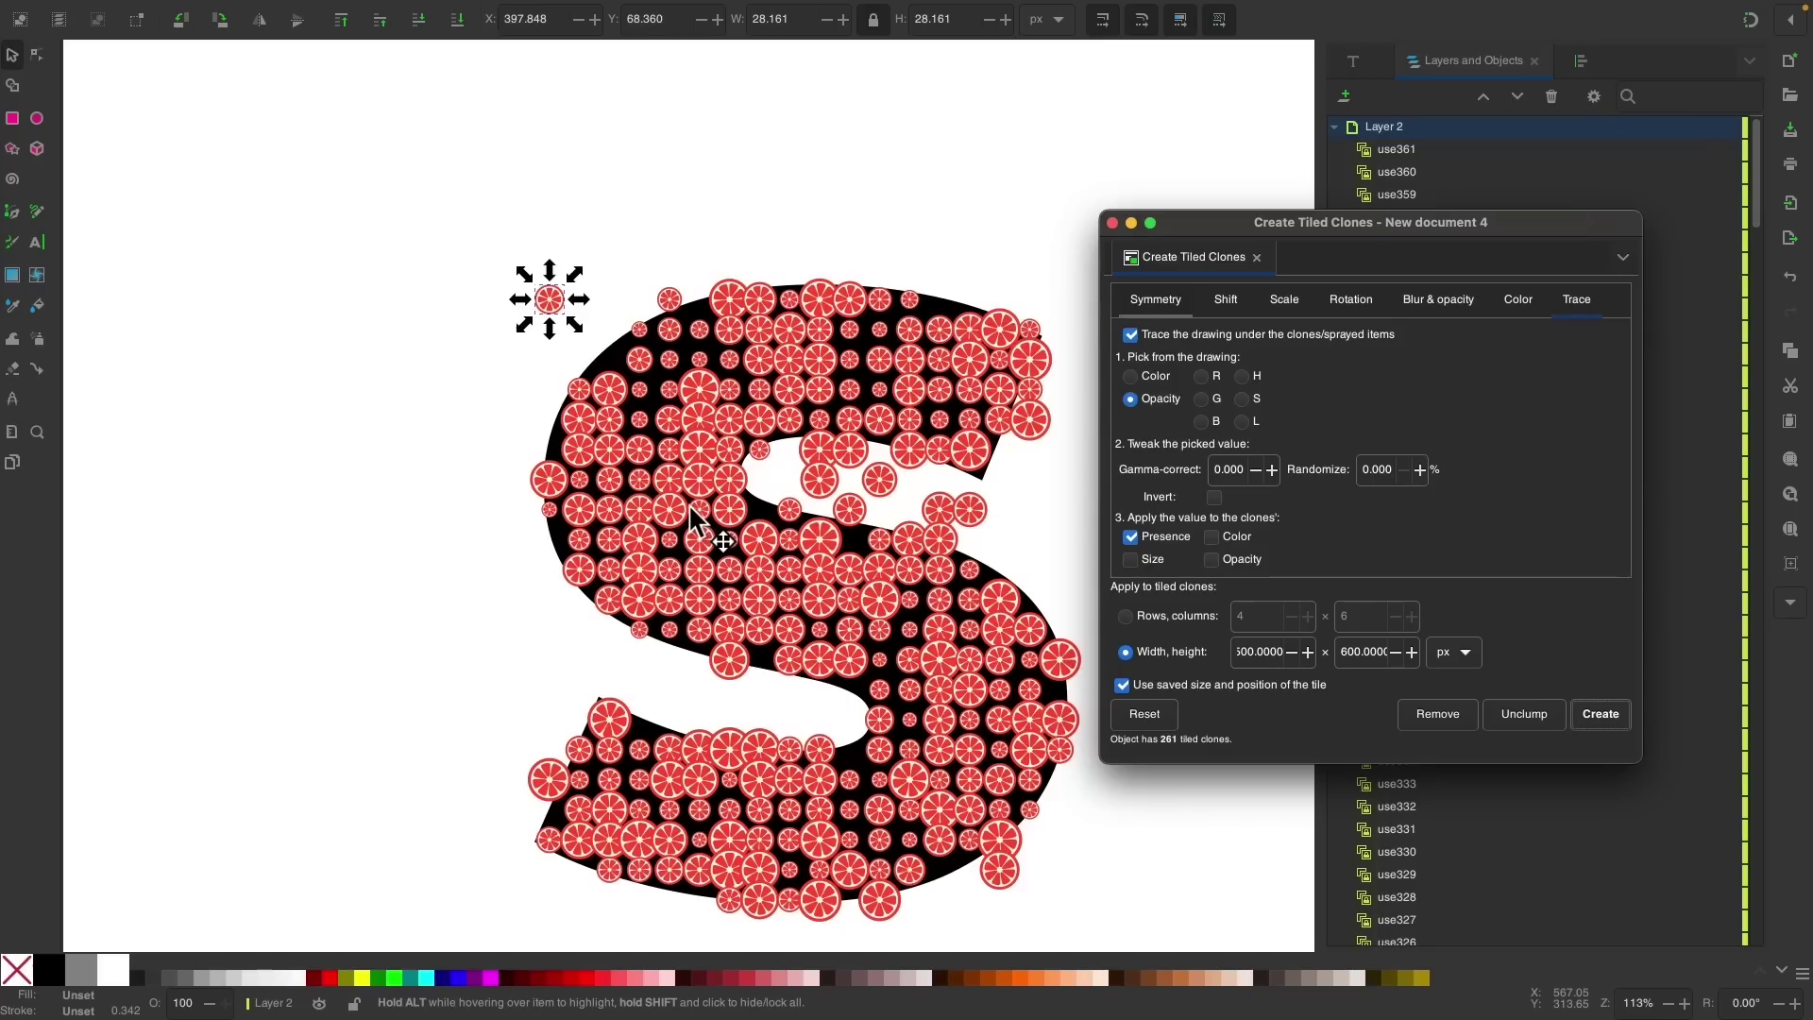
key("super+z")
scroll(486, 293, "up", 3)
scroll(488, 281, "up", 1)
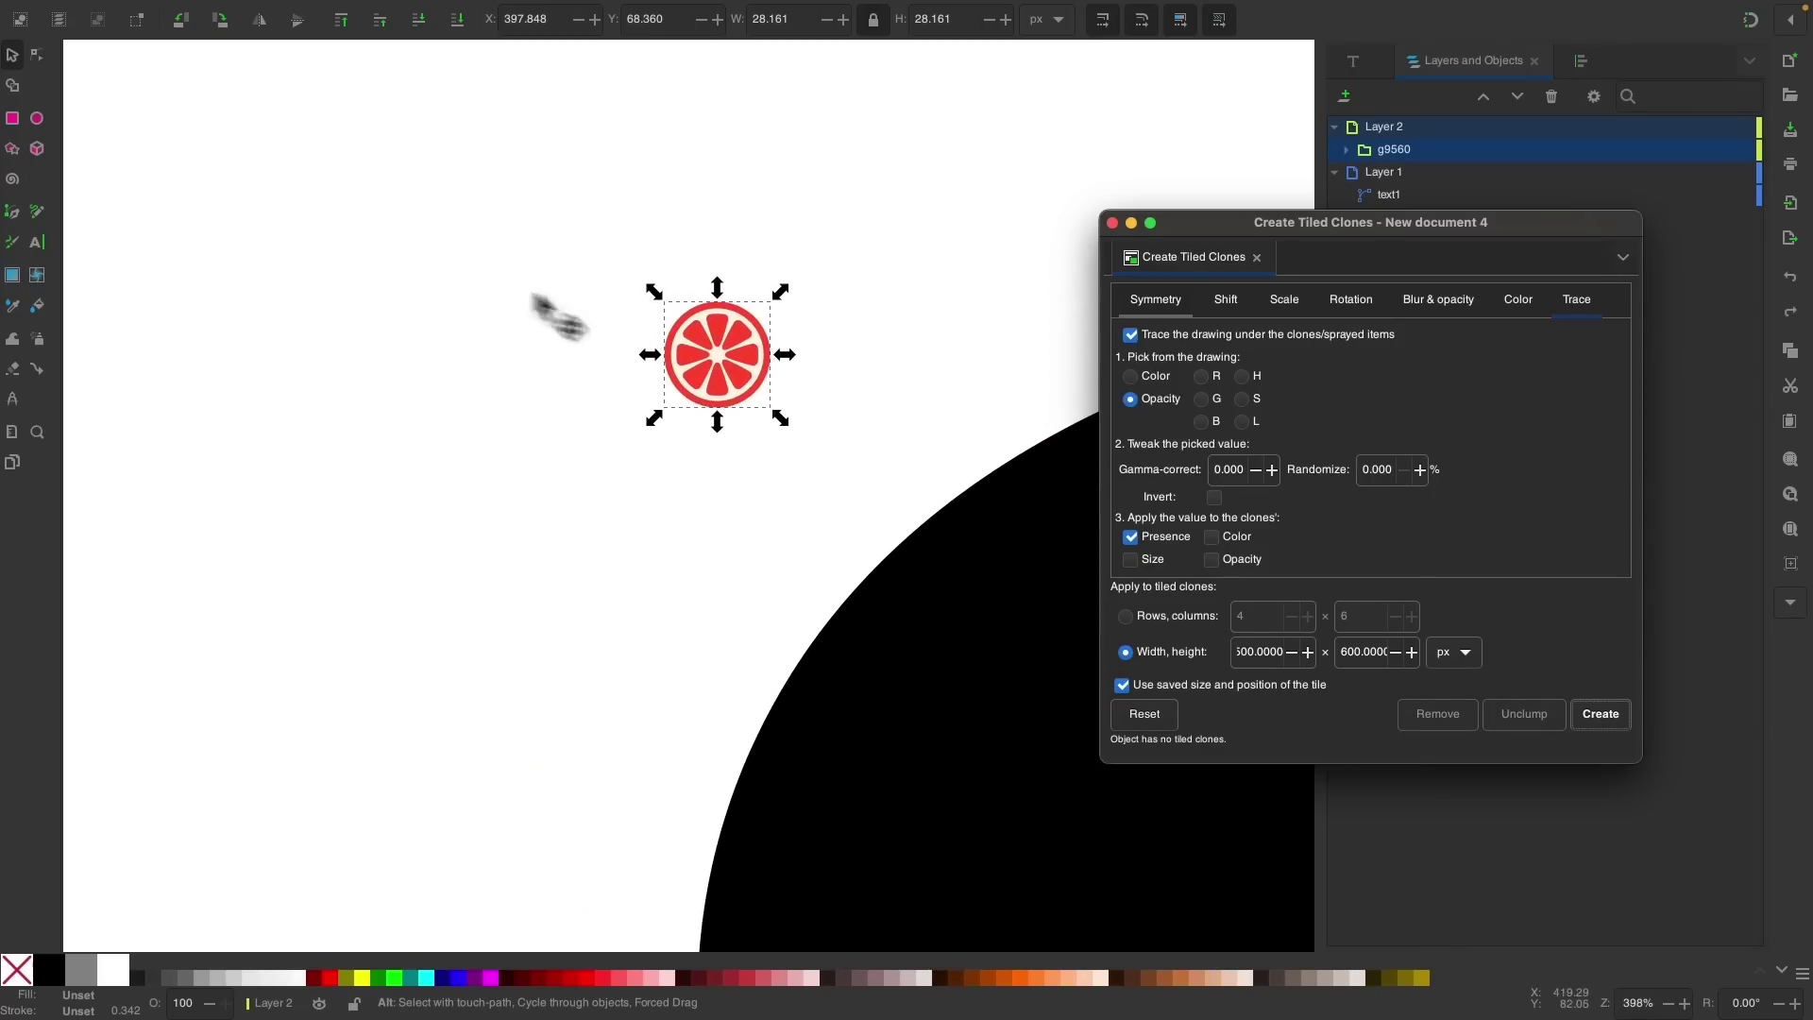
left_click_drag(784, 410, 779, 396)
scroll(779, 397, "down", 4)
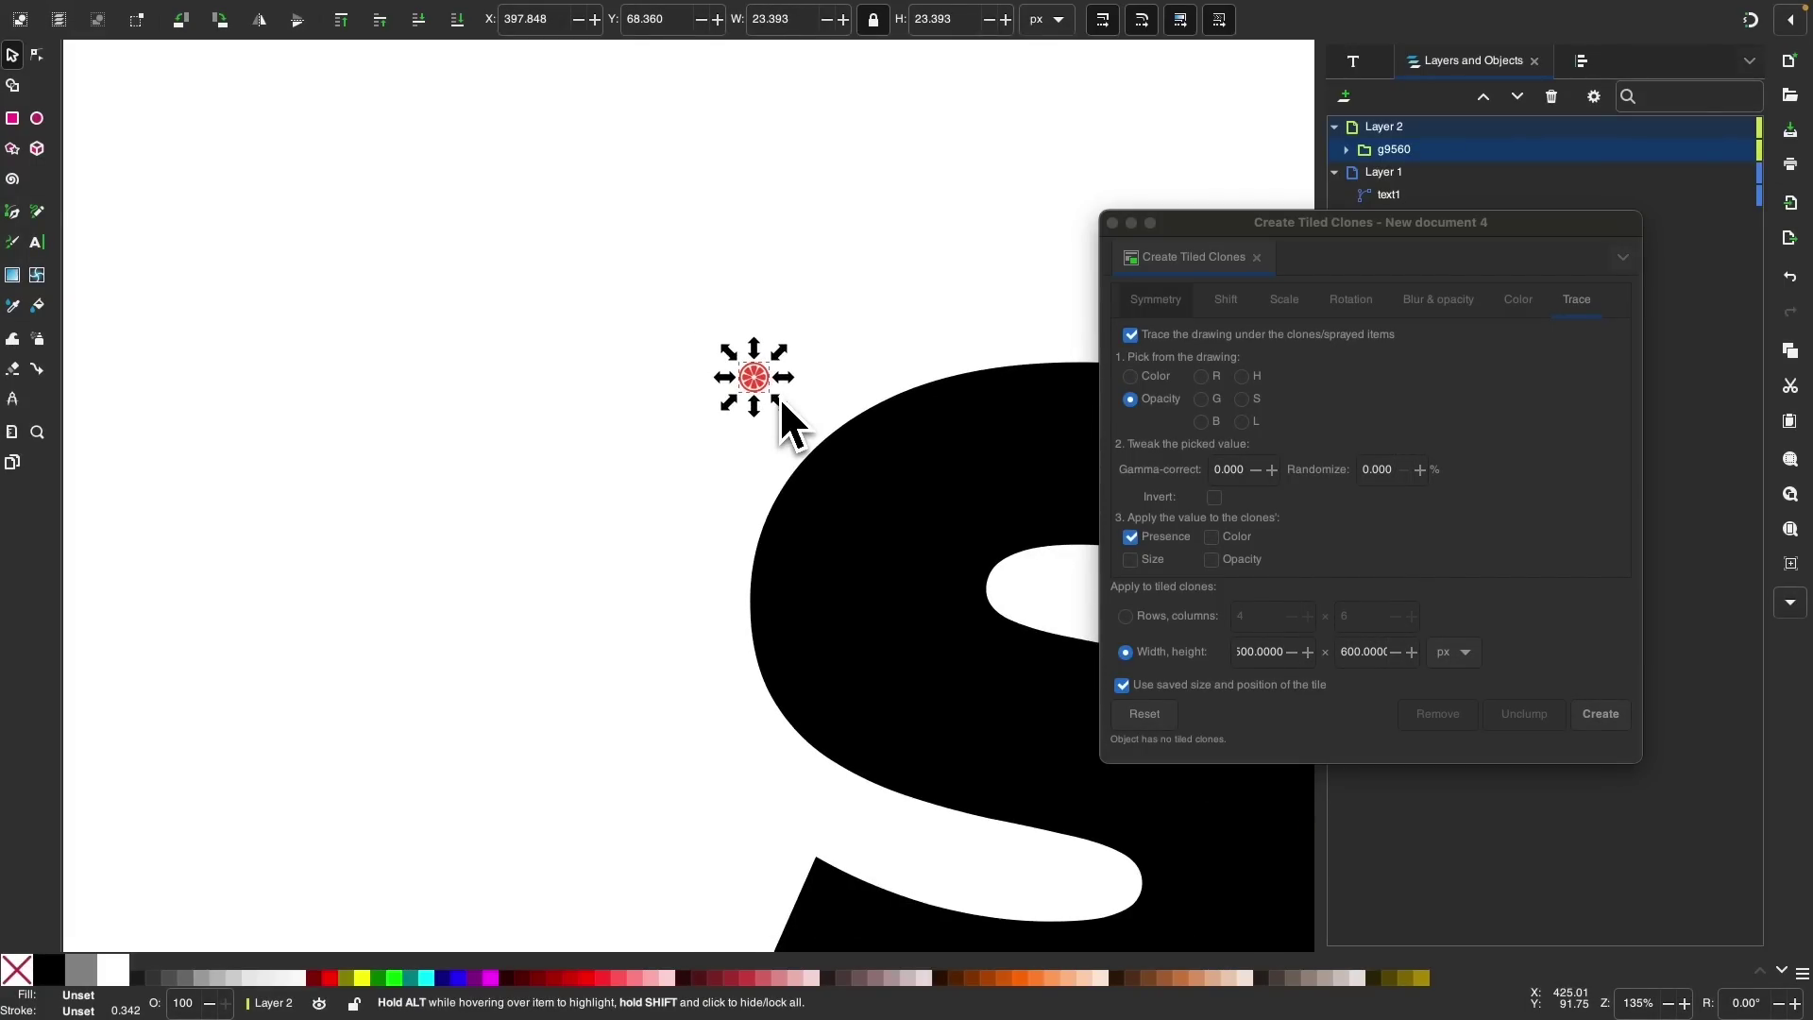
left_click(1571, 637)
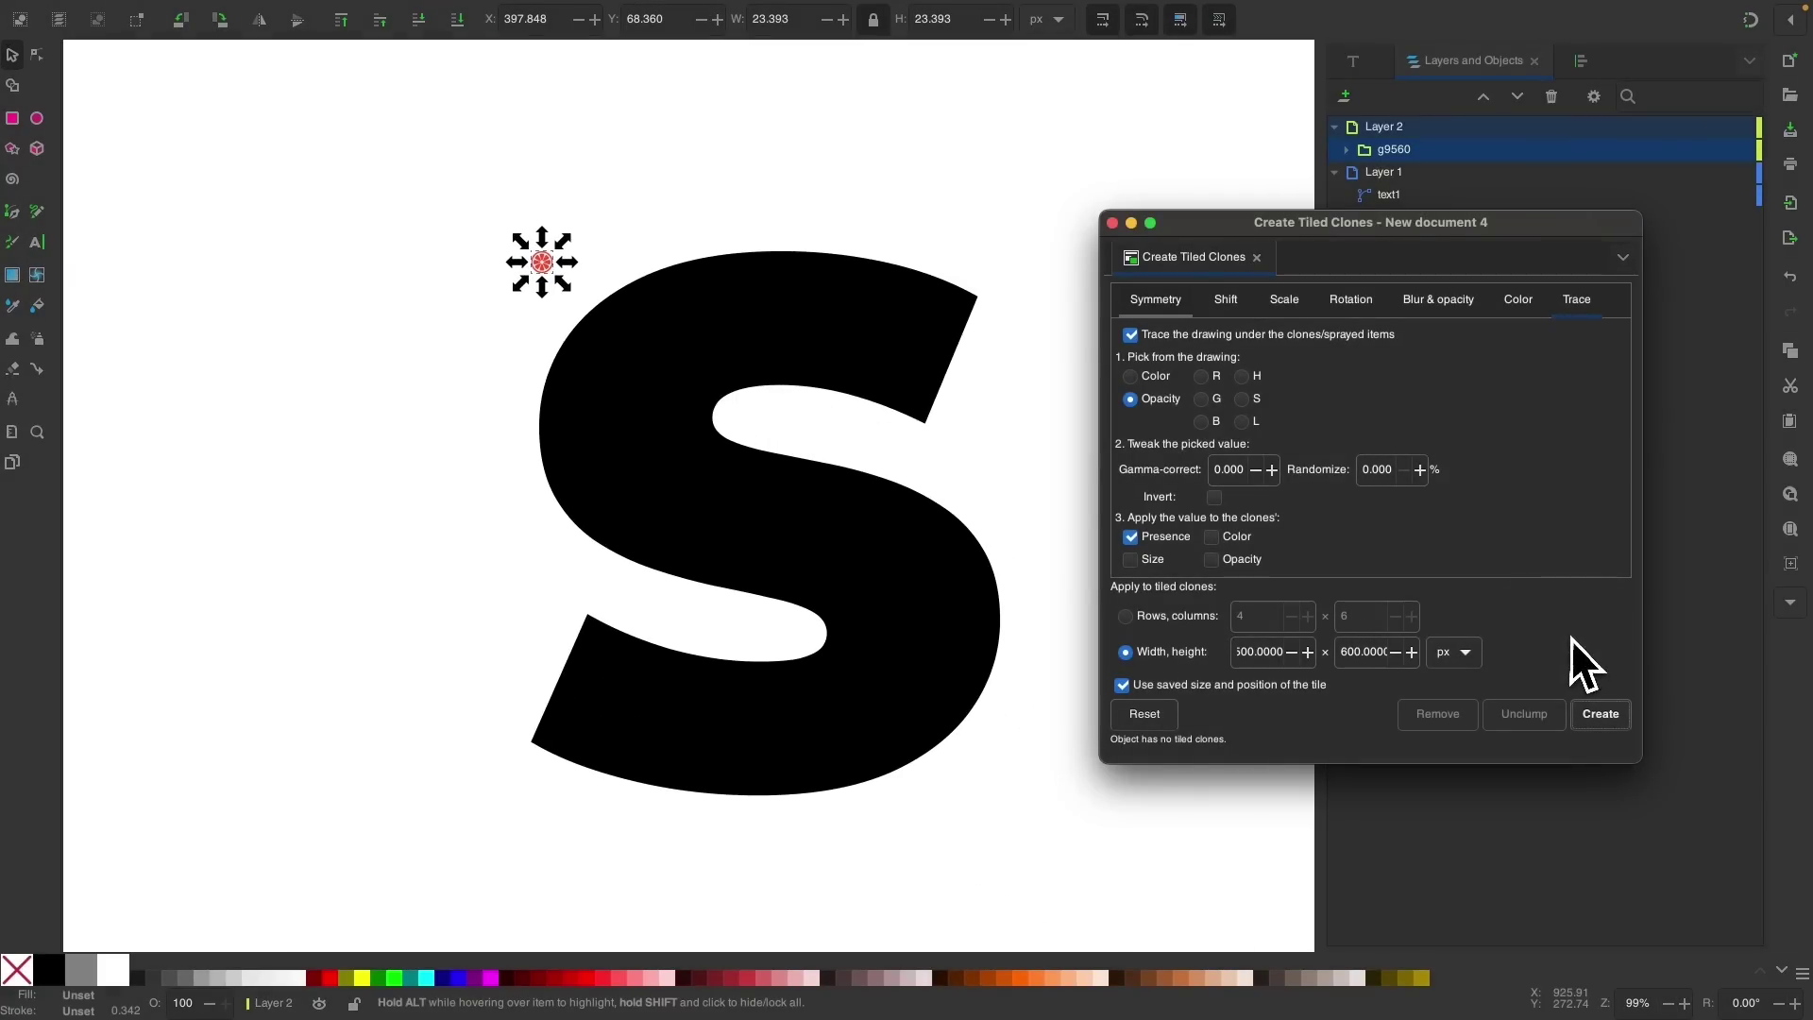
left_click(1619, 711)
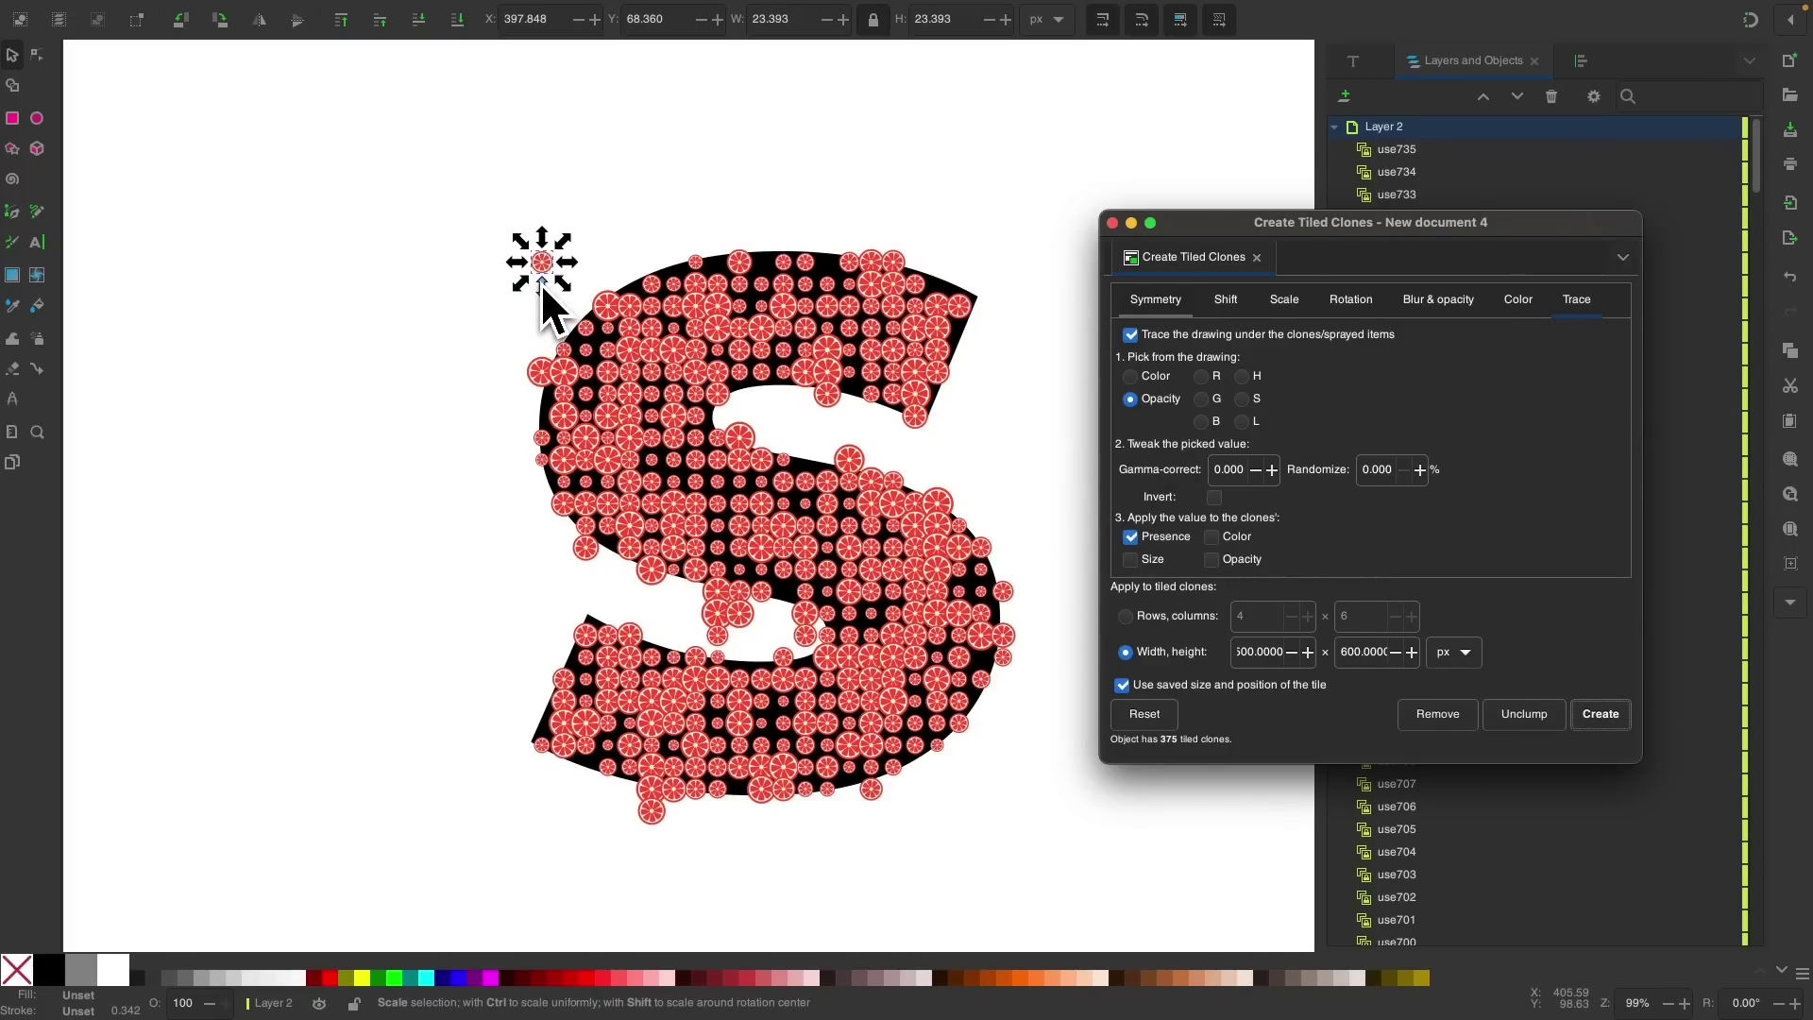
scroll(589, 232, "up", 3)
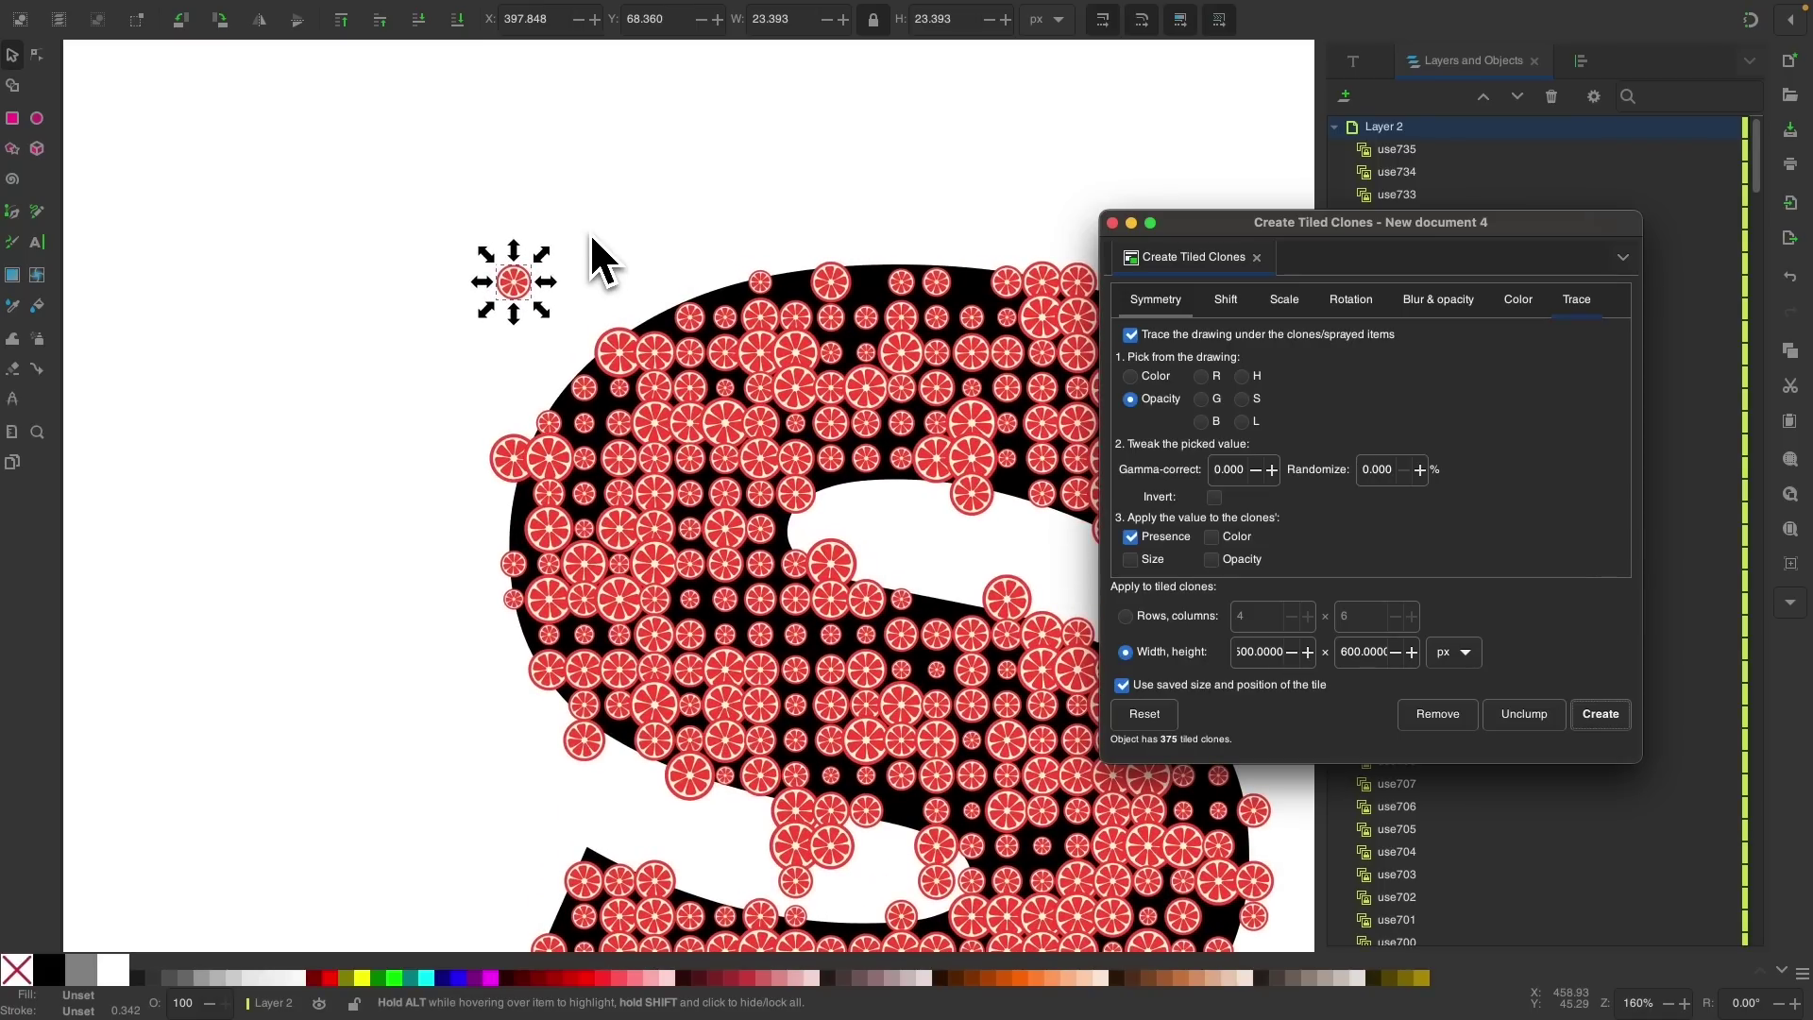
scroll(535, 321, "up", 1)
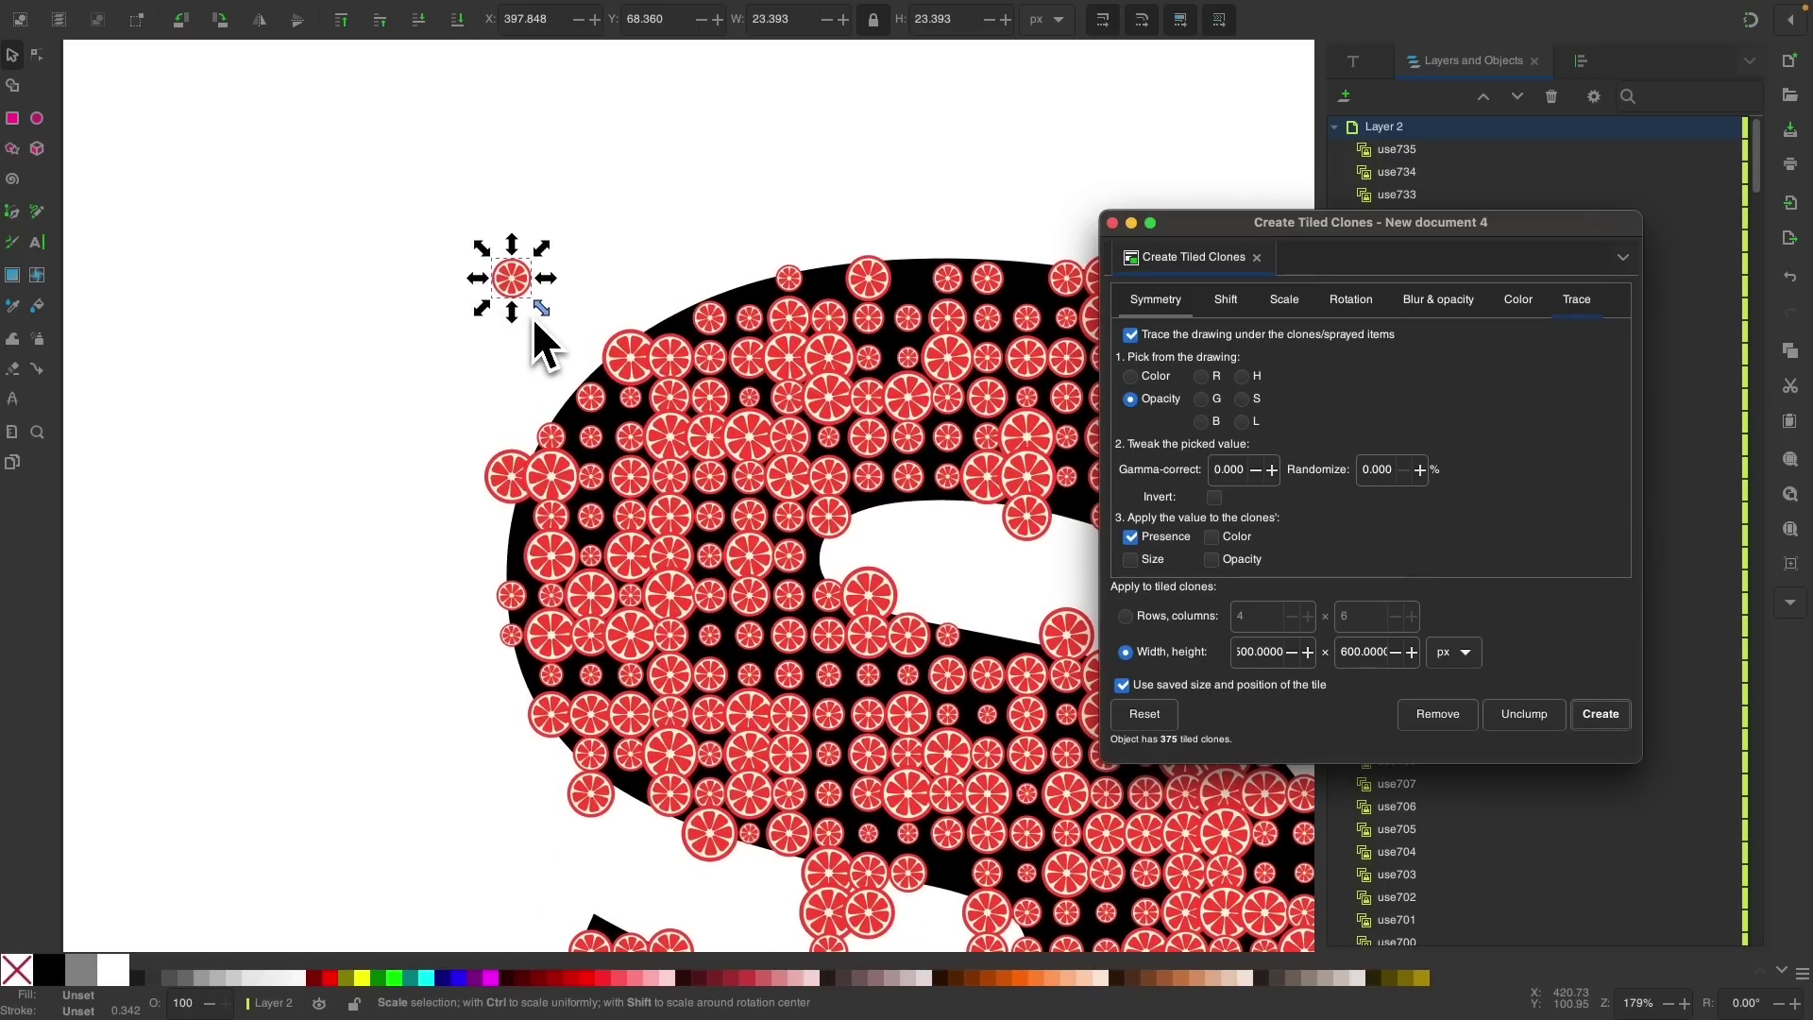
Step: Close the Create Tiled Clones dialog and zoom over the cloned S
left_click(1113, 224)
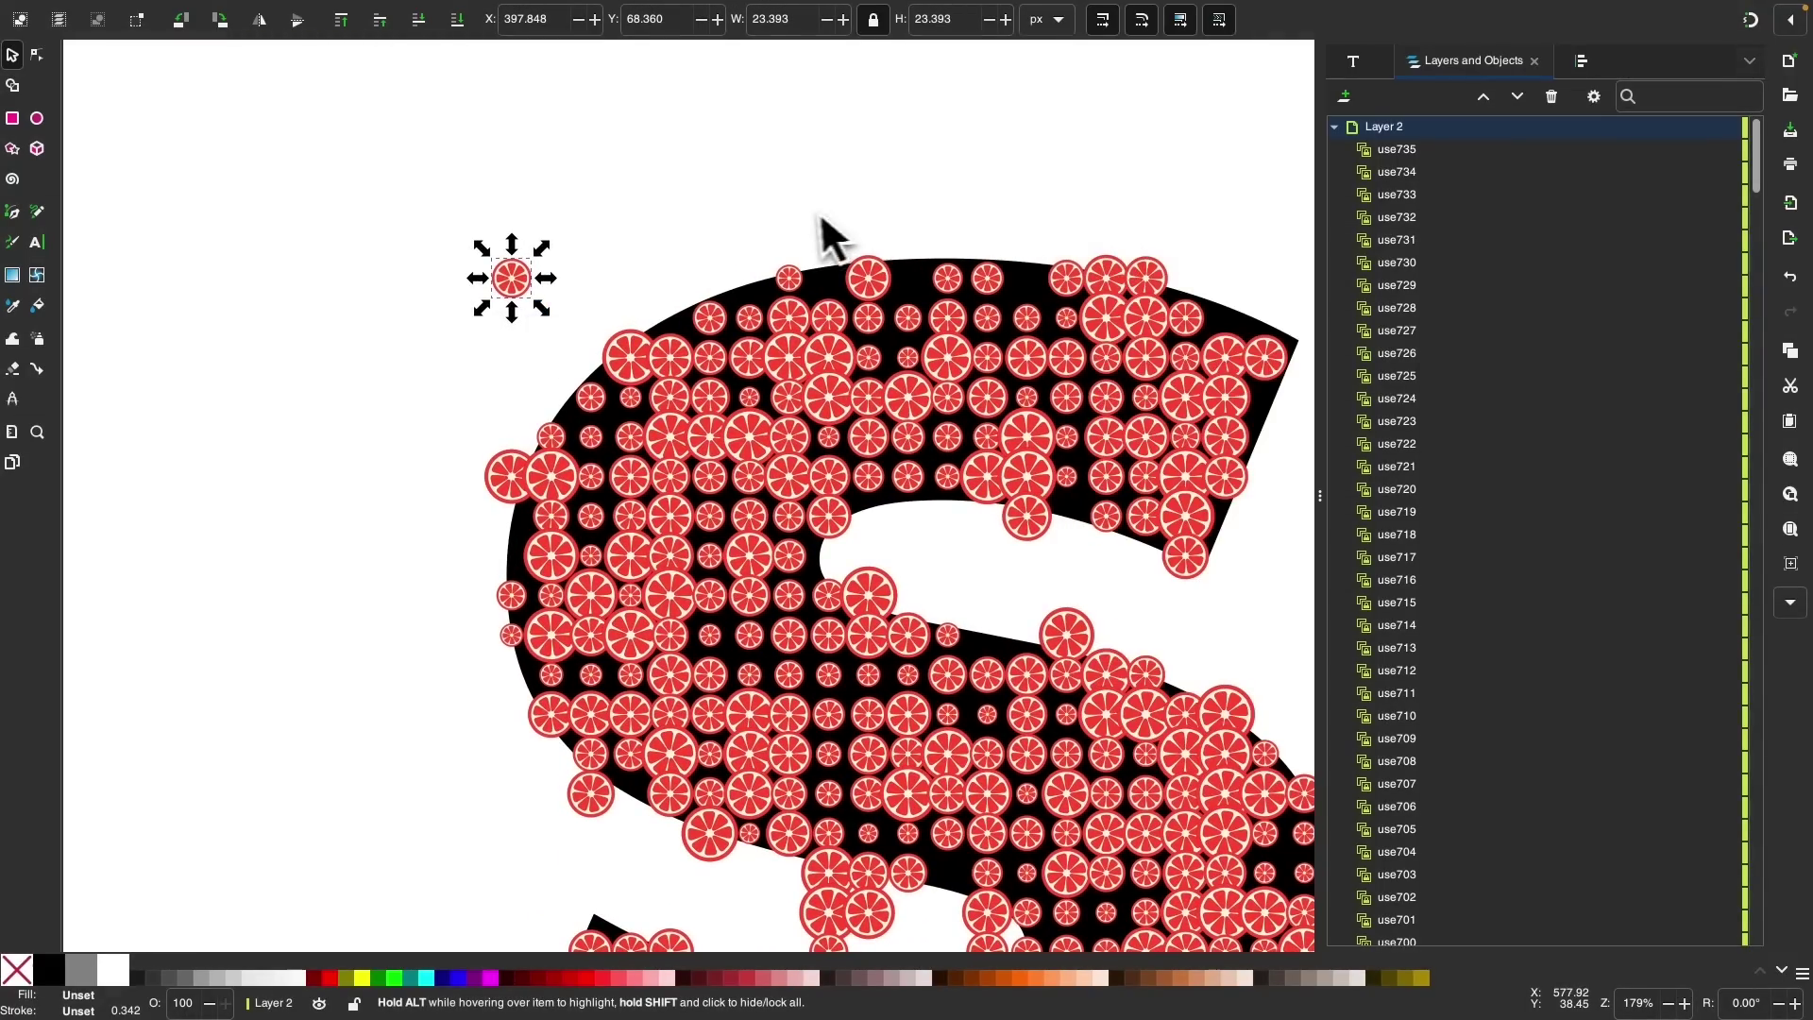
scroll(803, 213, "down", 1)
scroll(655, 545, "up", 6)
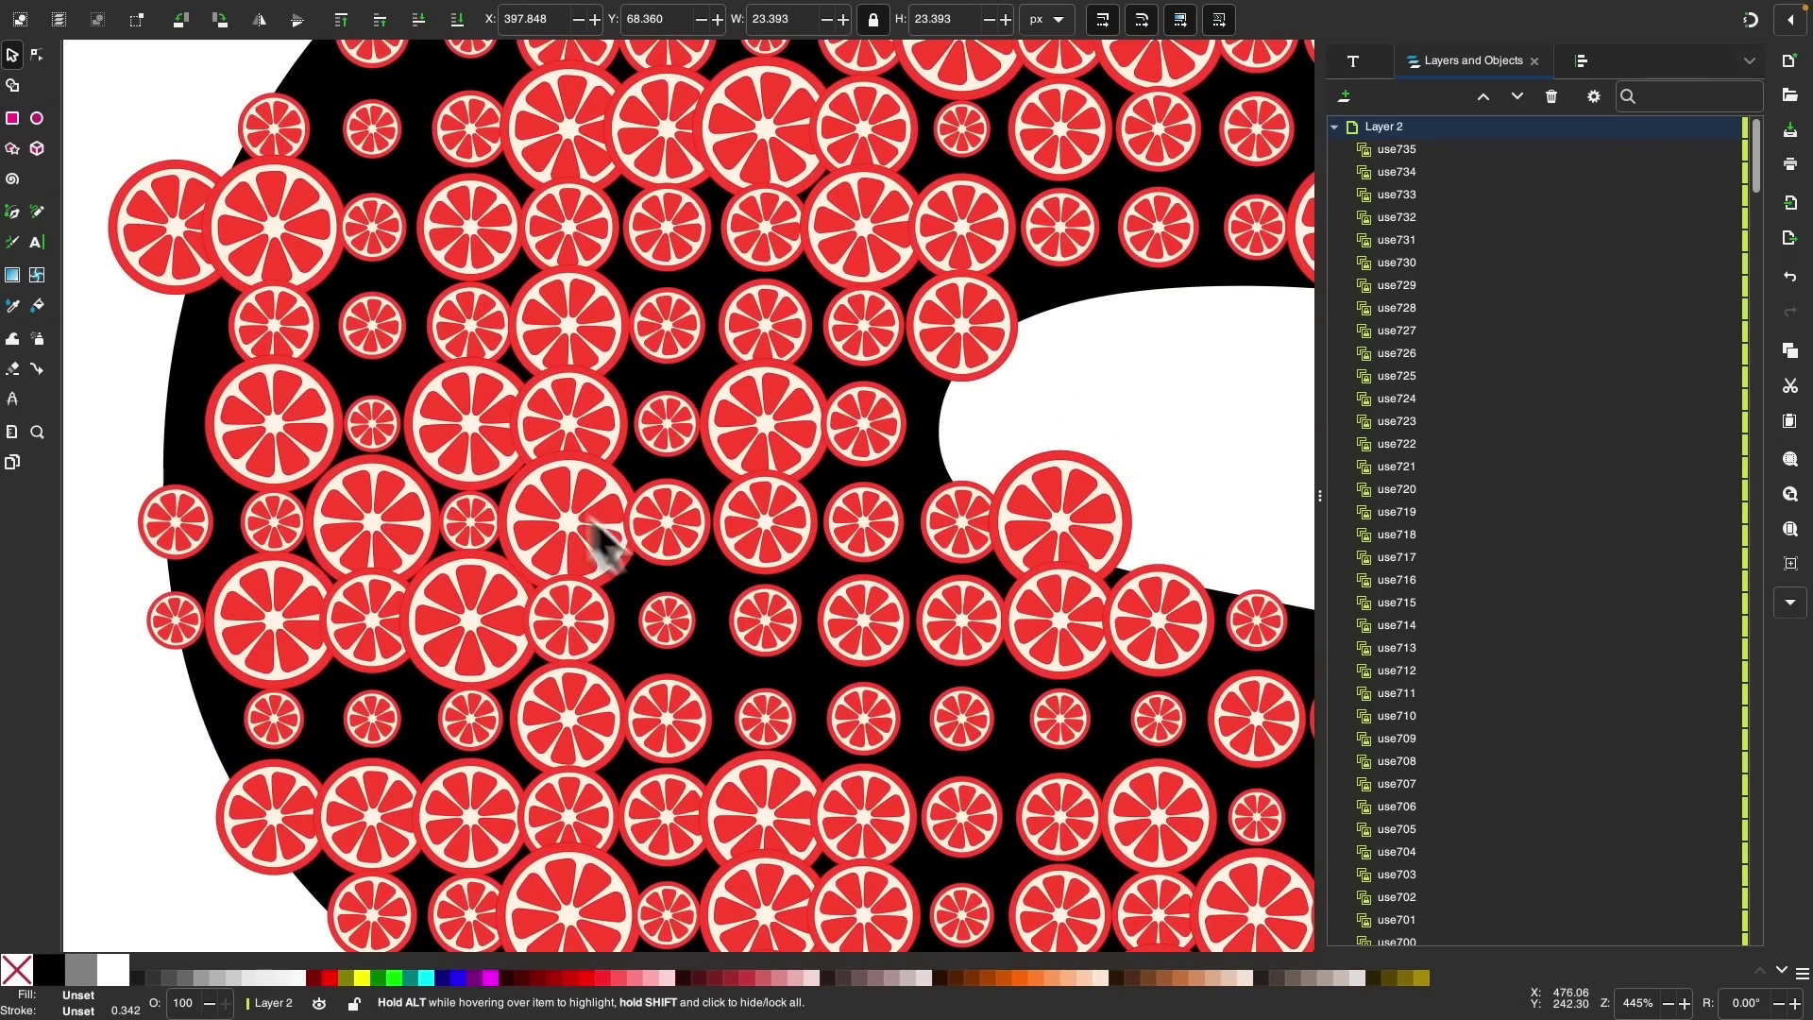
scroll(820, 708, "down", 5)
scroll(816, 695, "up", 1)
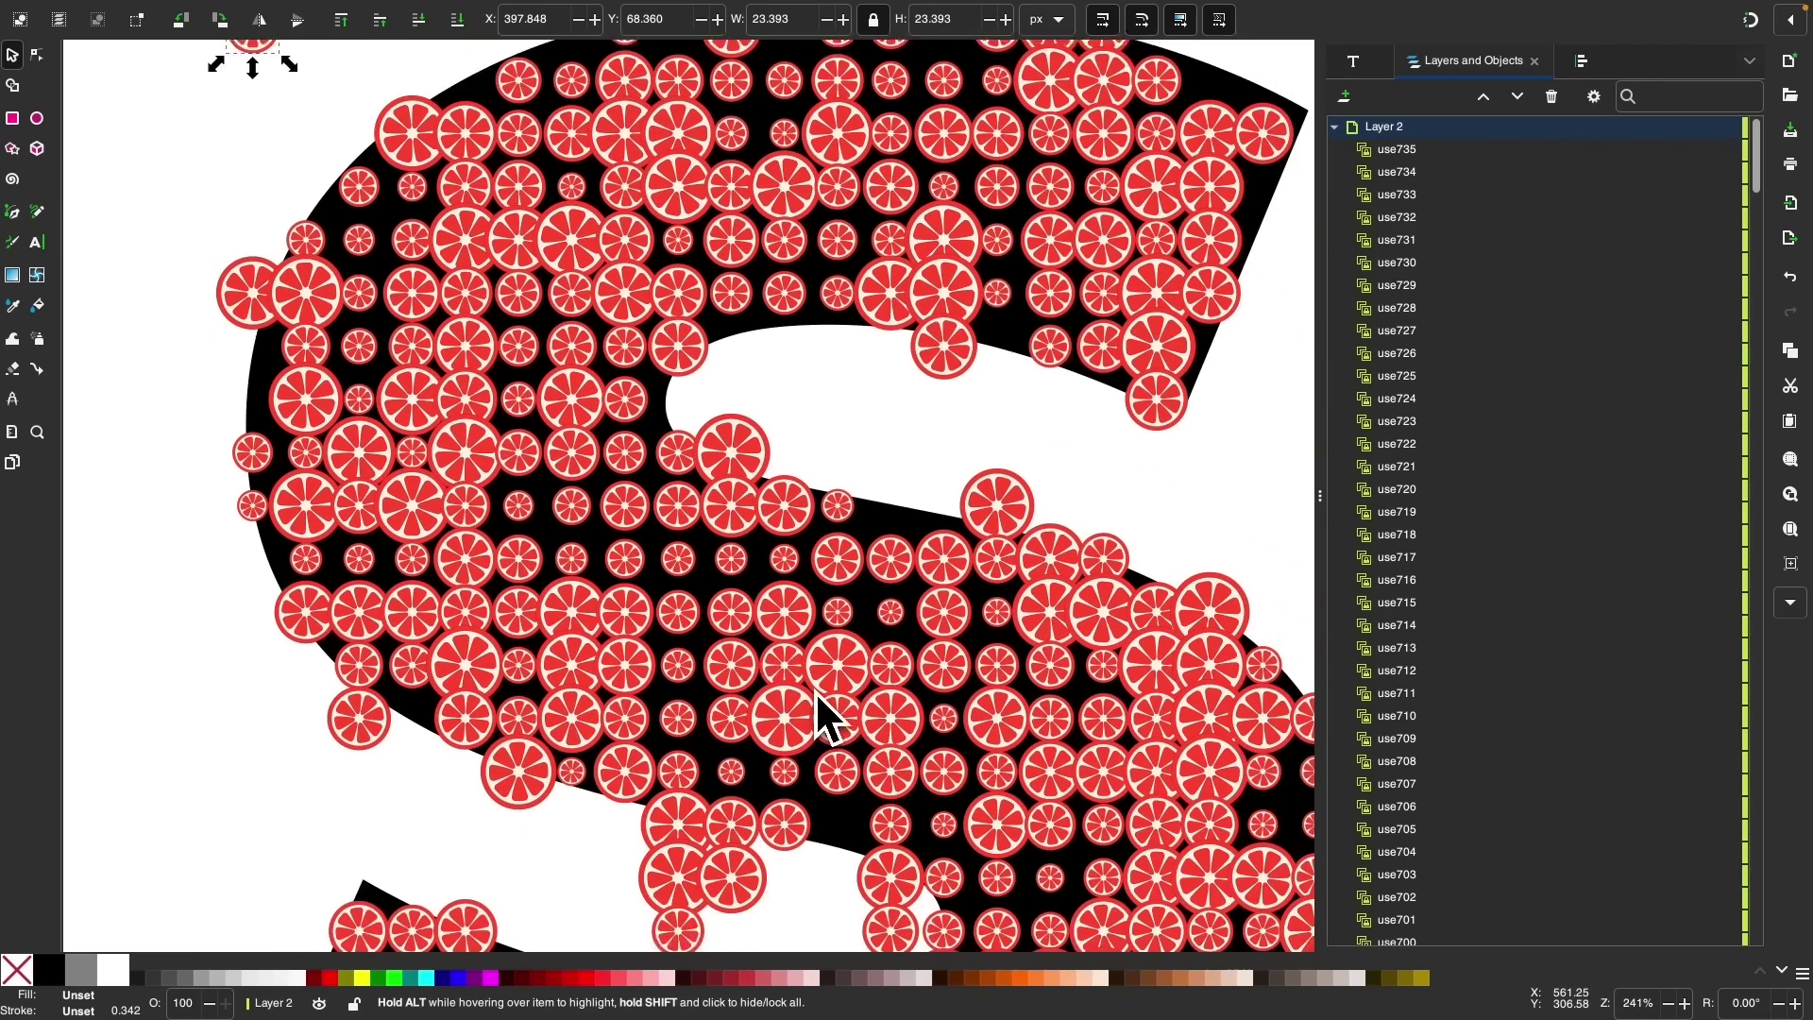
scroll(816, 693, "down", 8)
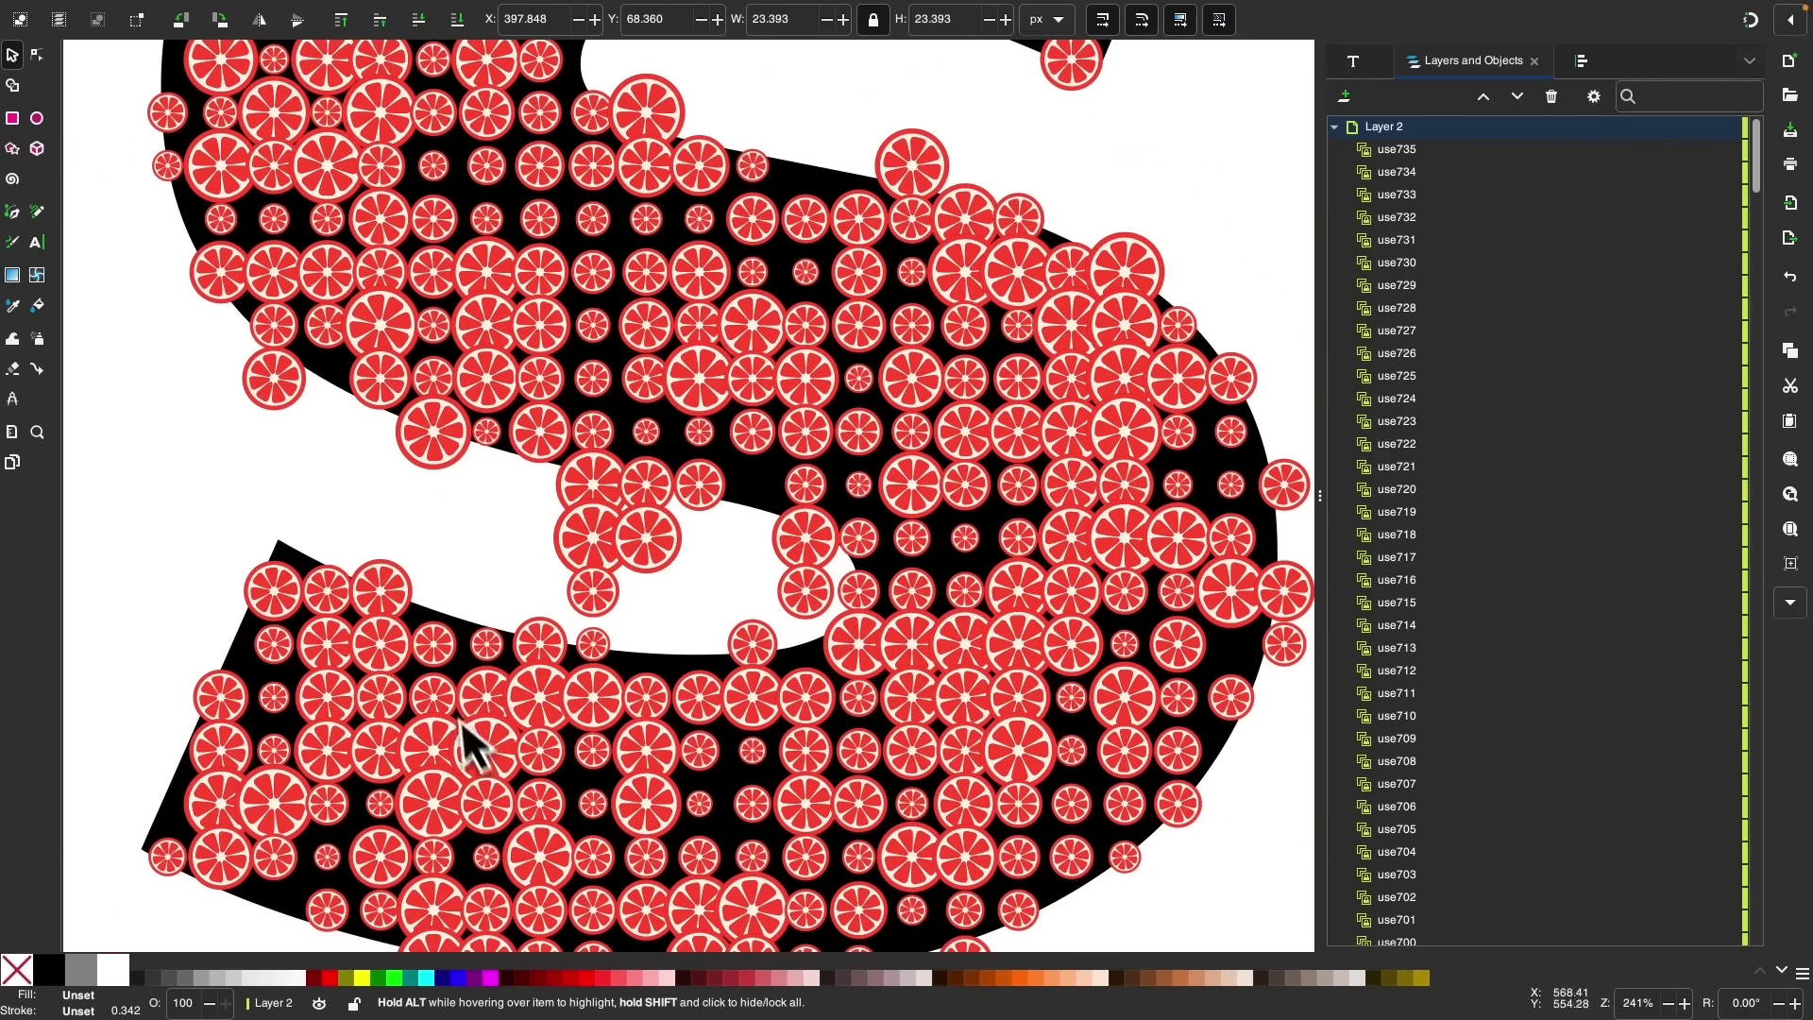
scroll(470, 741, "up", 10)
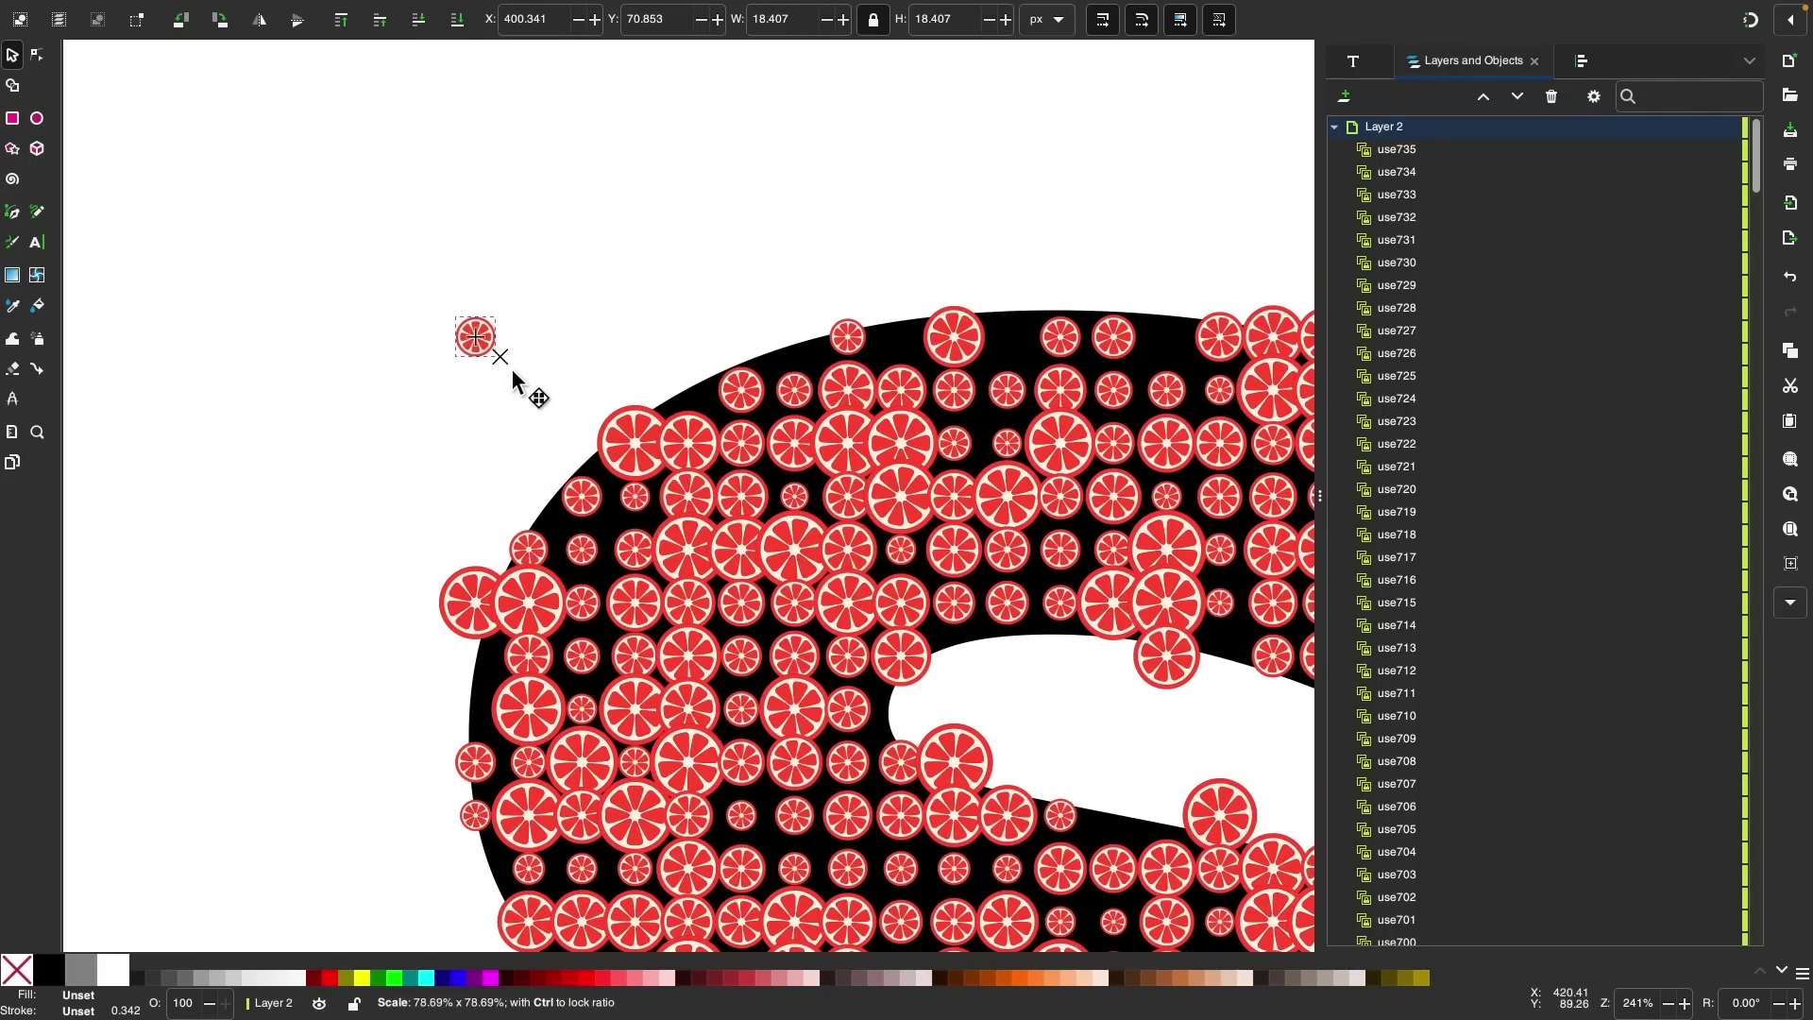
Step: Resize the original slice to about 17.3 px so all clones shrink to match
key("Escape")
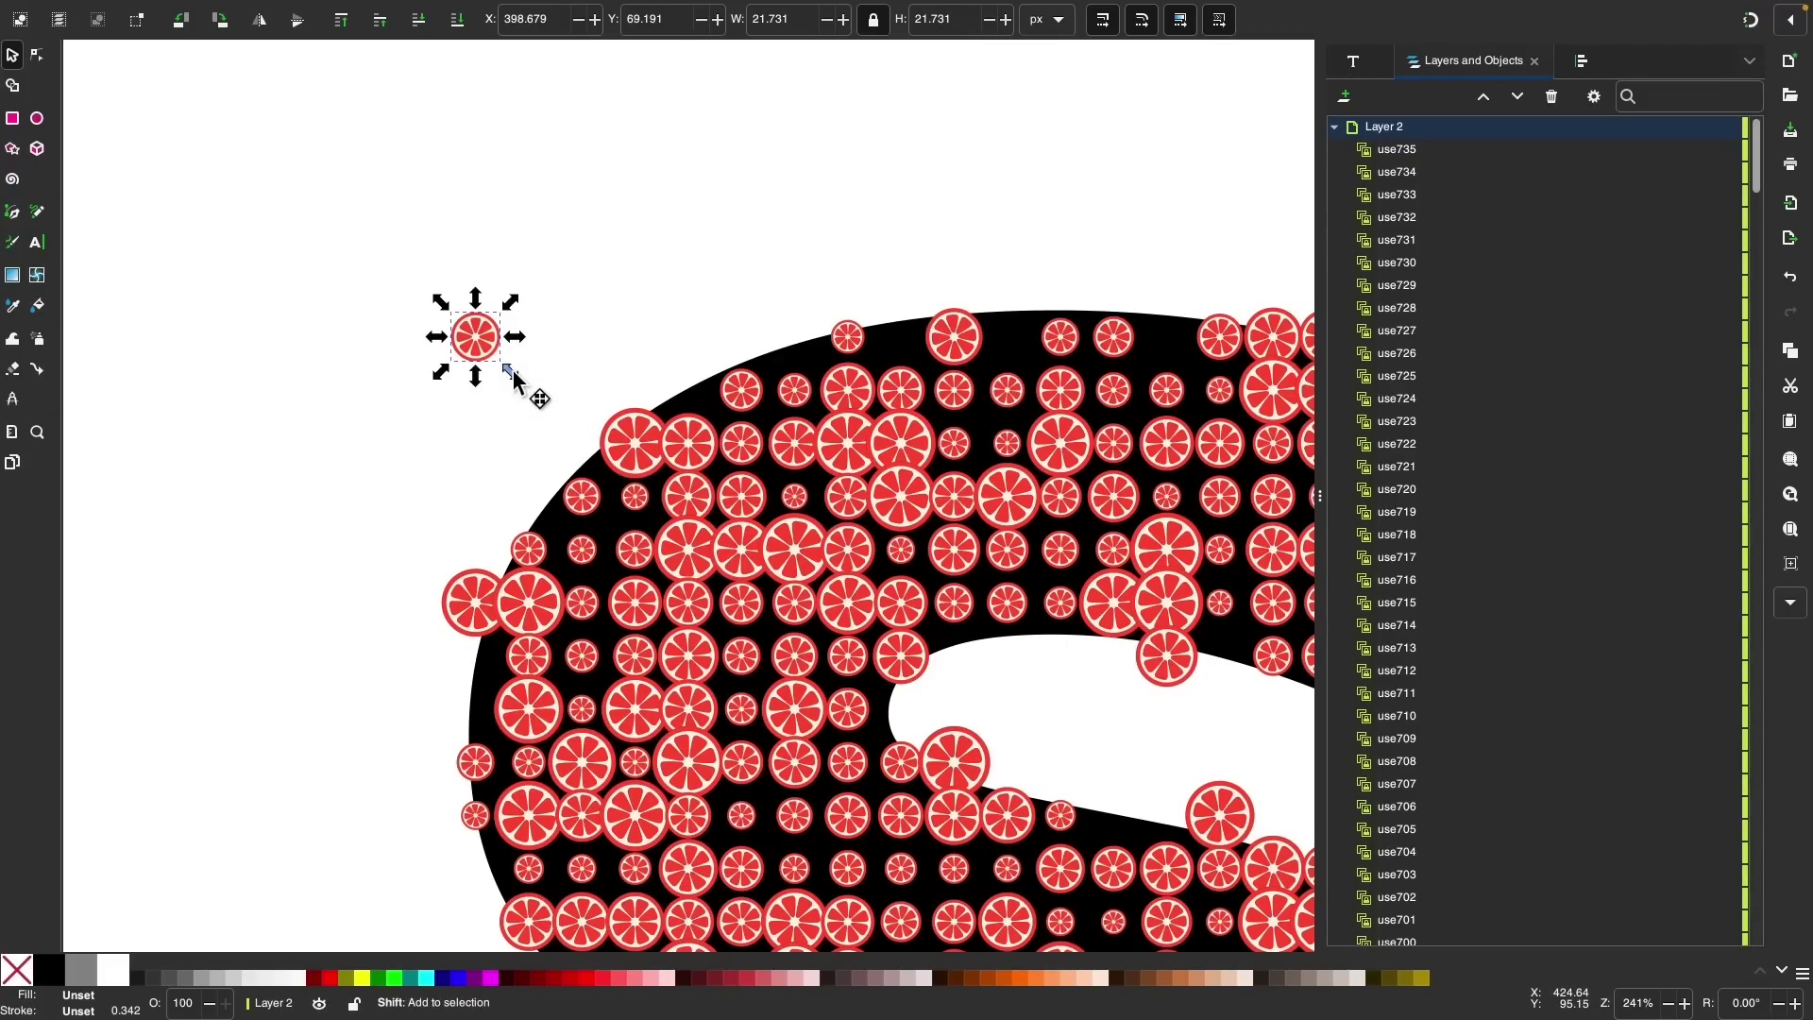
left_click_drag(510, 365, 515, 375)
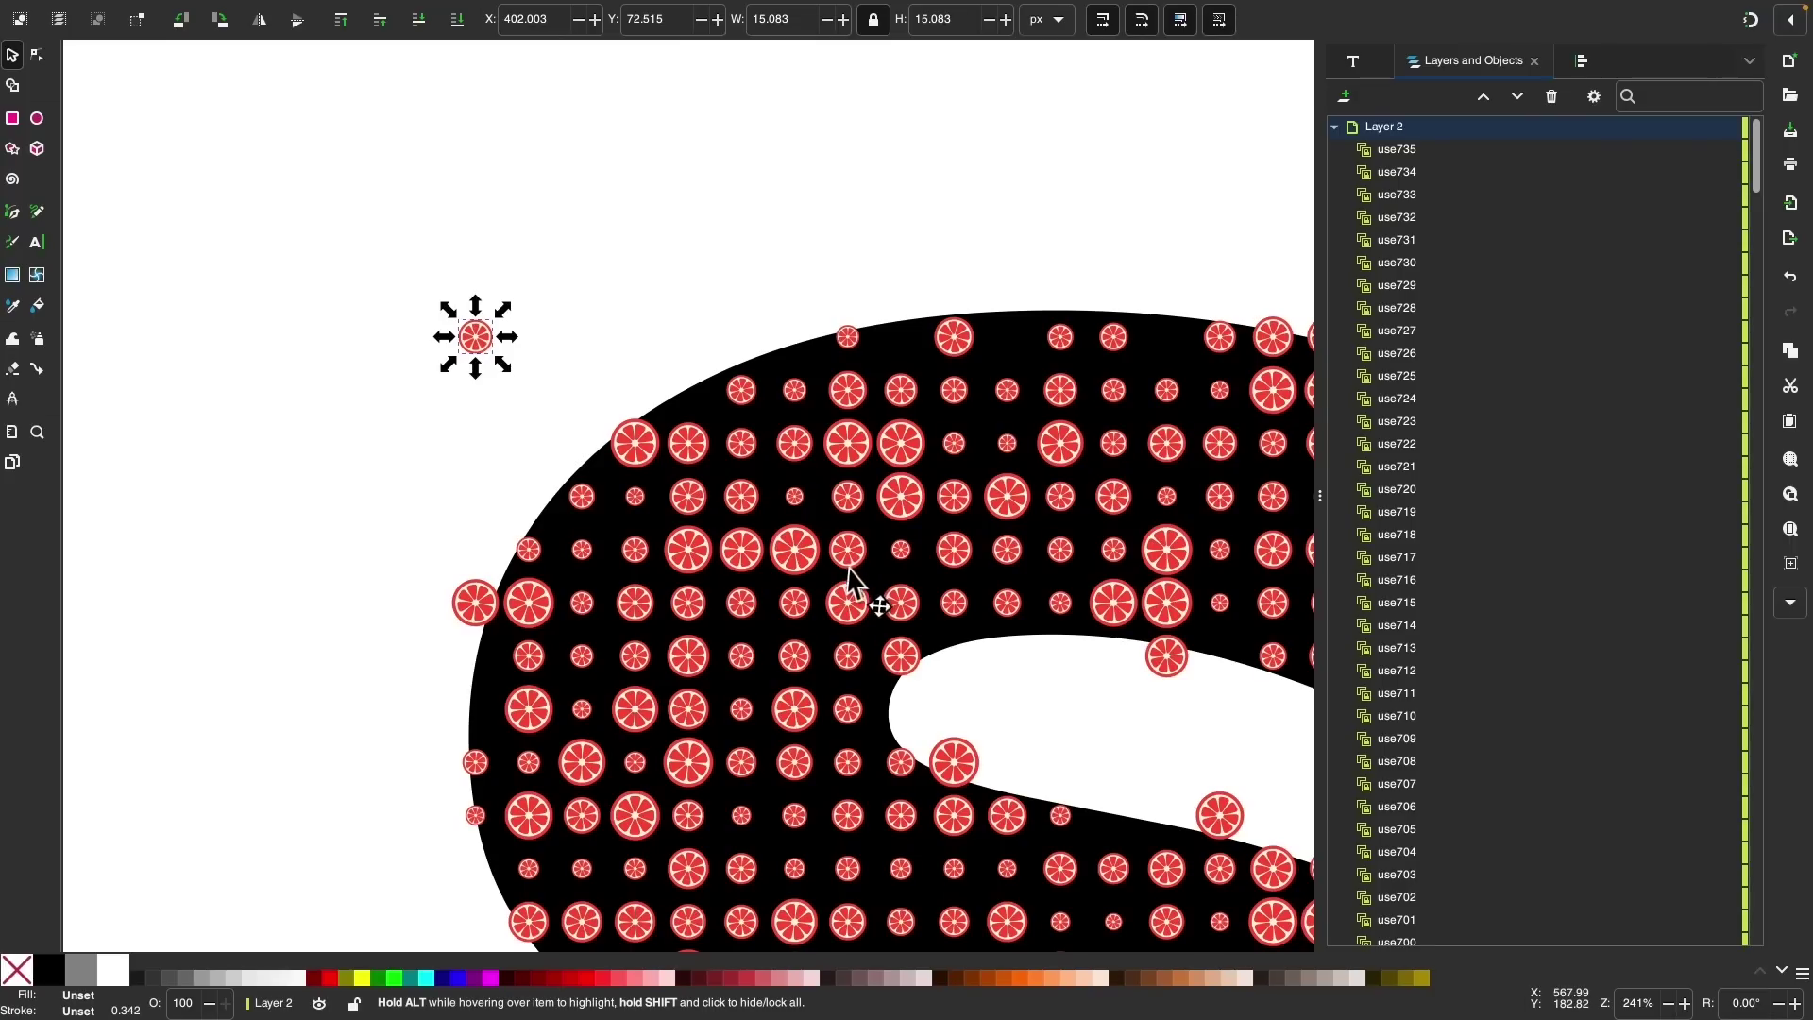
scroll(854, 597, "down", 3)
scroll(850, 590, "up", 5)
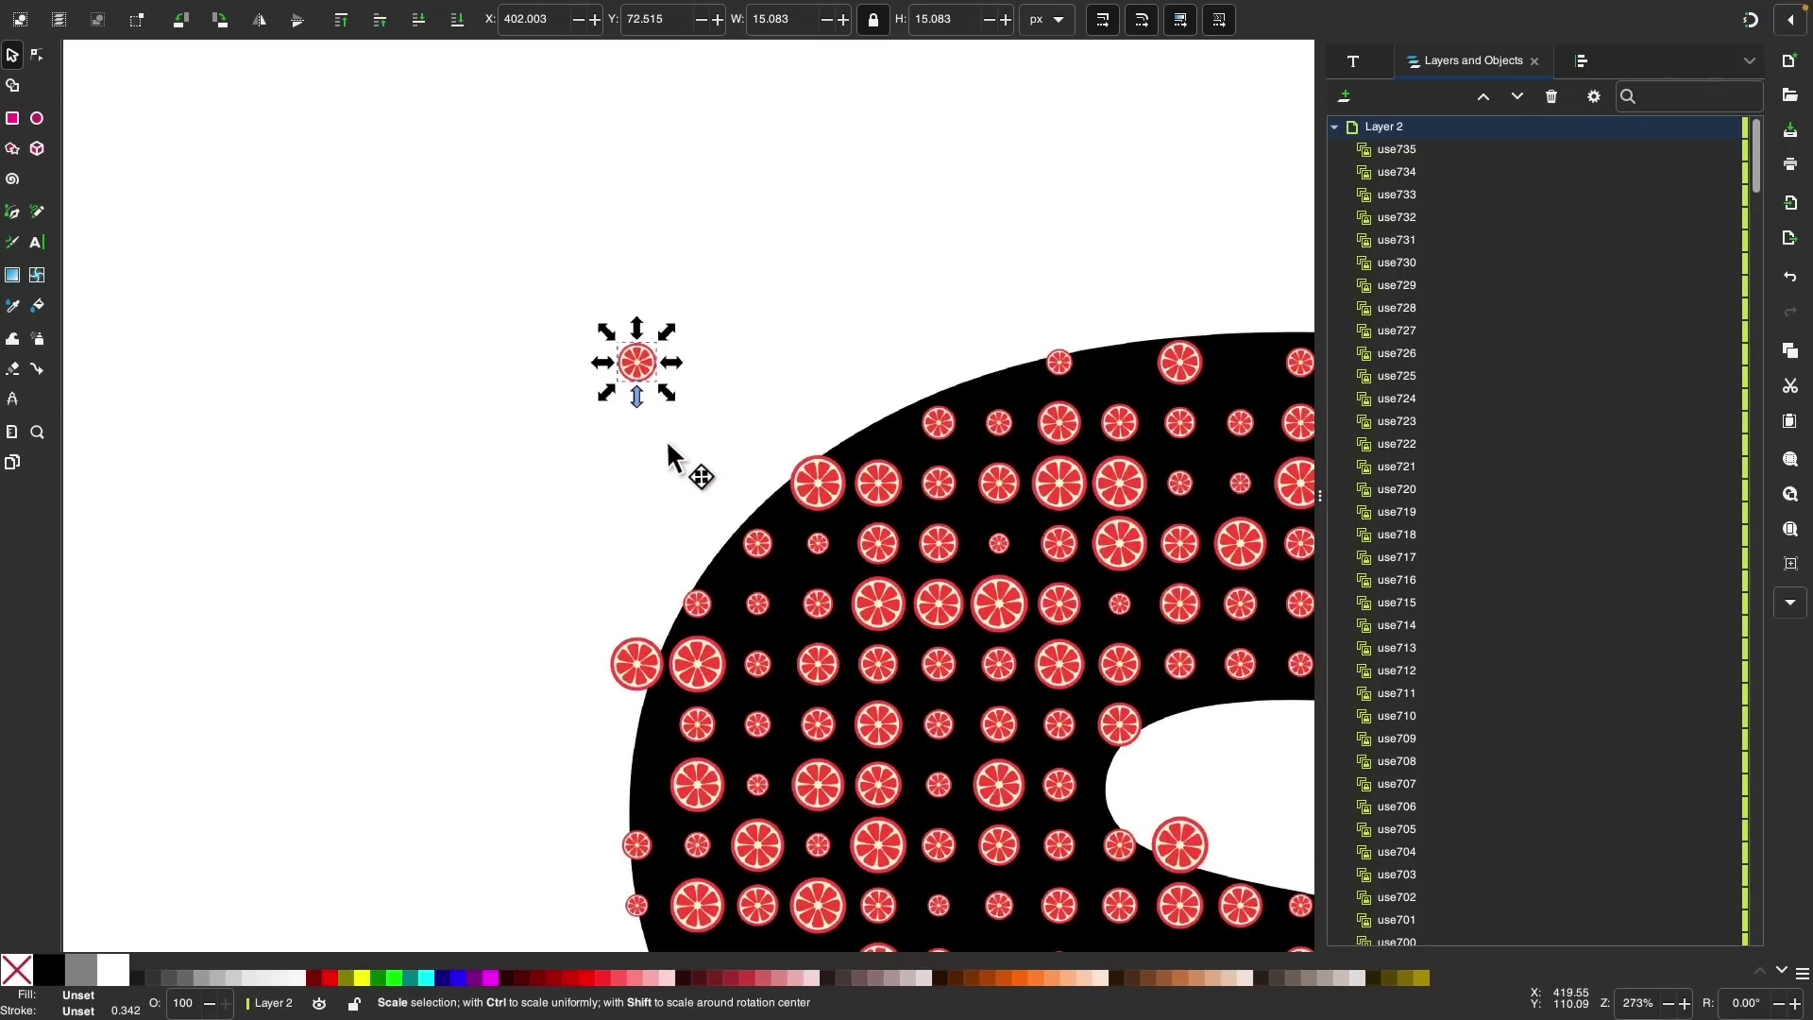
left_click(546, 386)
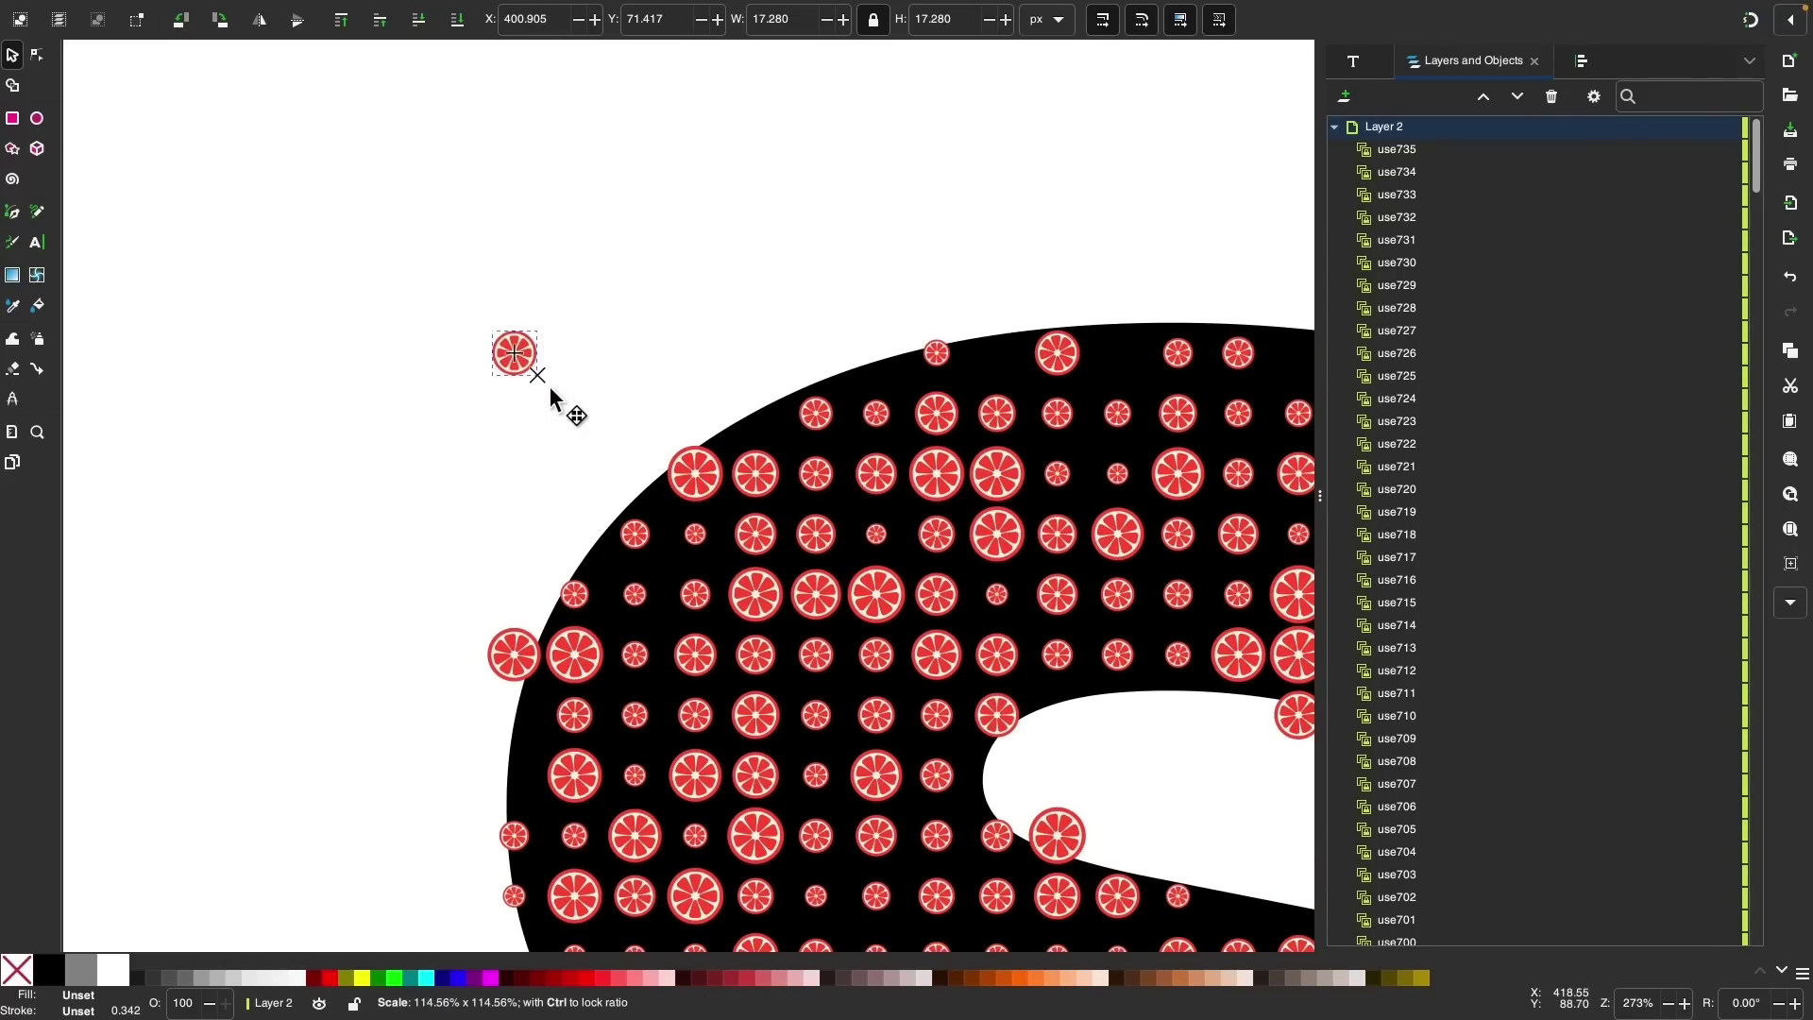
scroll(755, 647, "down", 5)
scroll(755, 647, "right", 3)
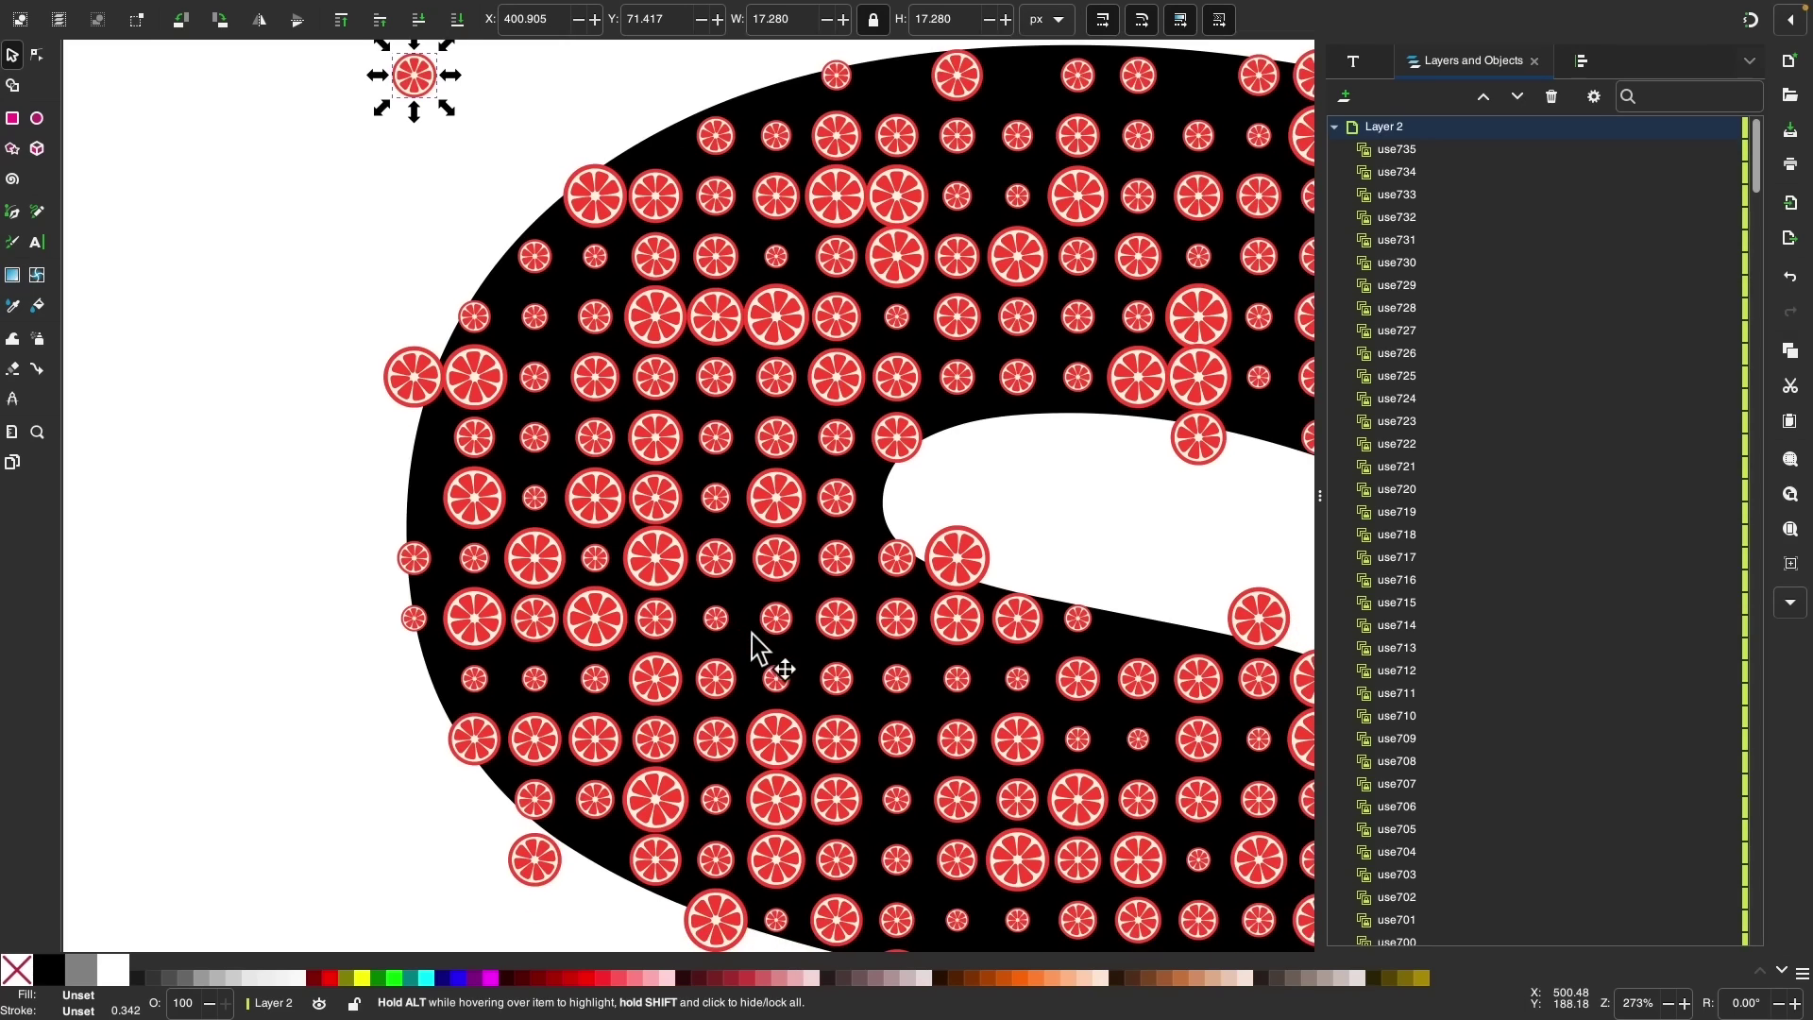
scroll(756, 647, "down", 3)
scroll(756, 647, "up", 2)
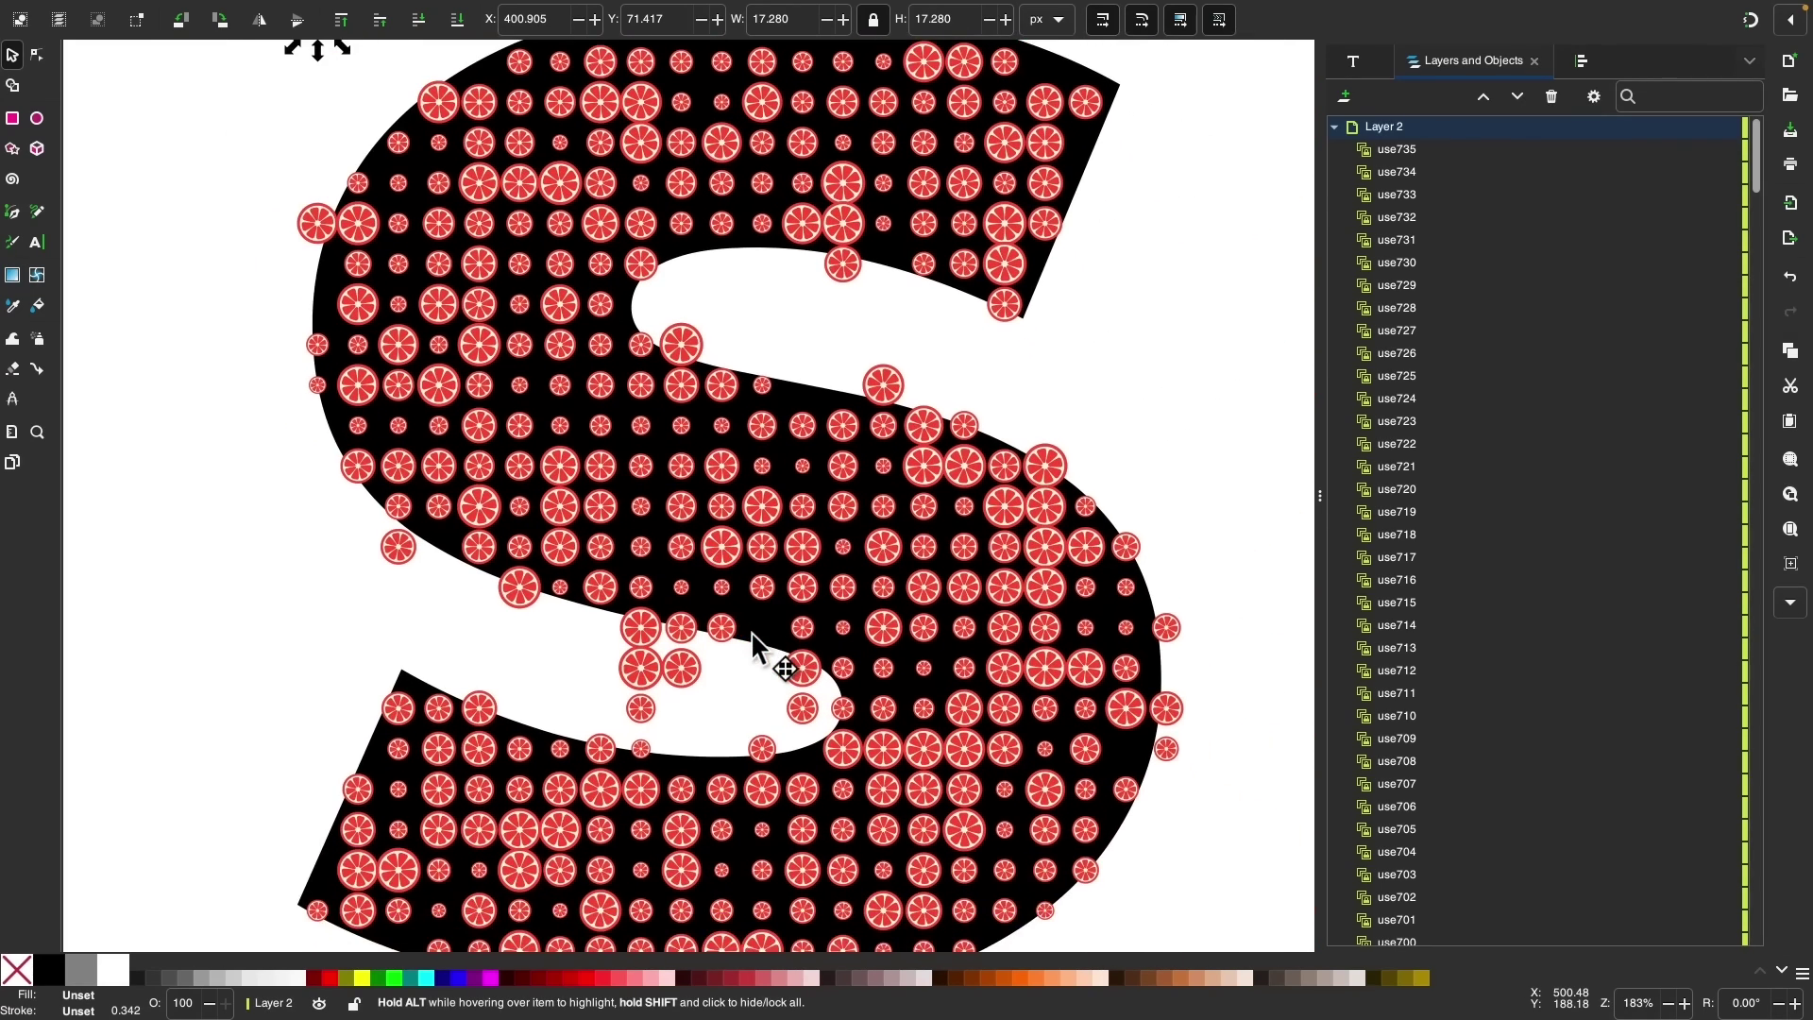
scroll(755, 647, "up", 3)
scroll(756, 647, "right", 2)
scroll(746, 637, "down", 4)
scroll(746, 637, "right", 1)
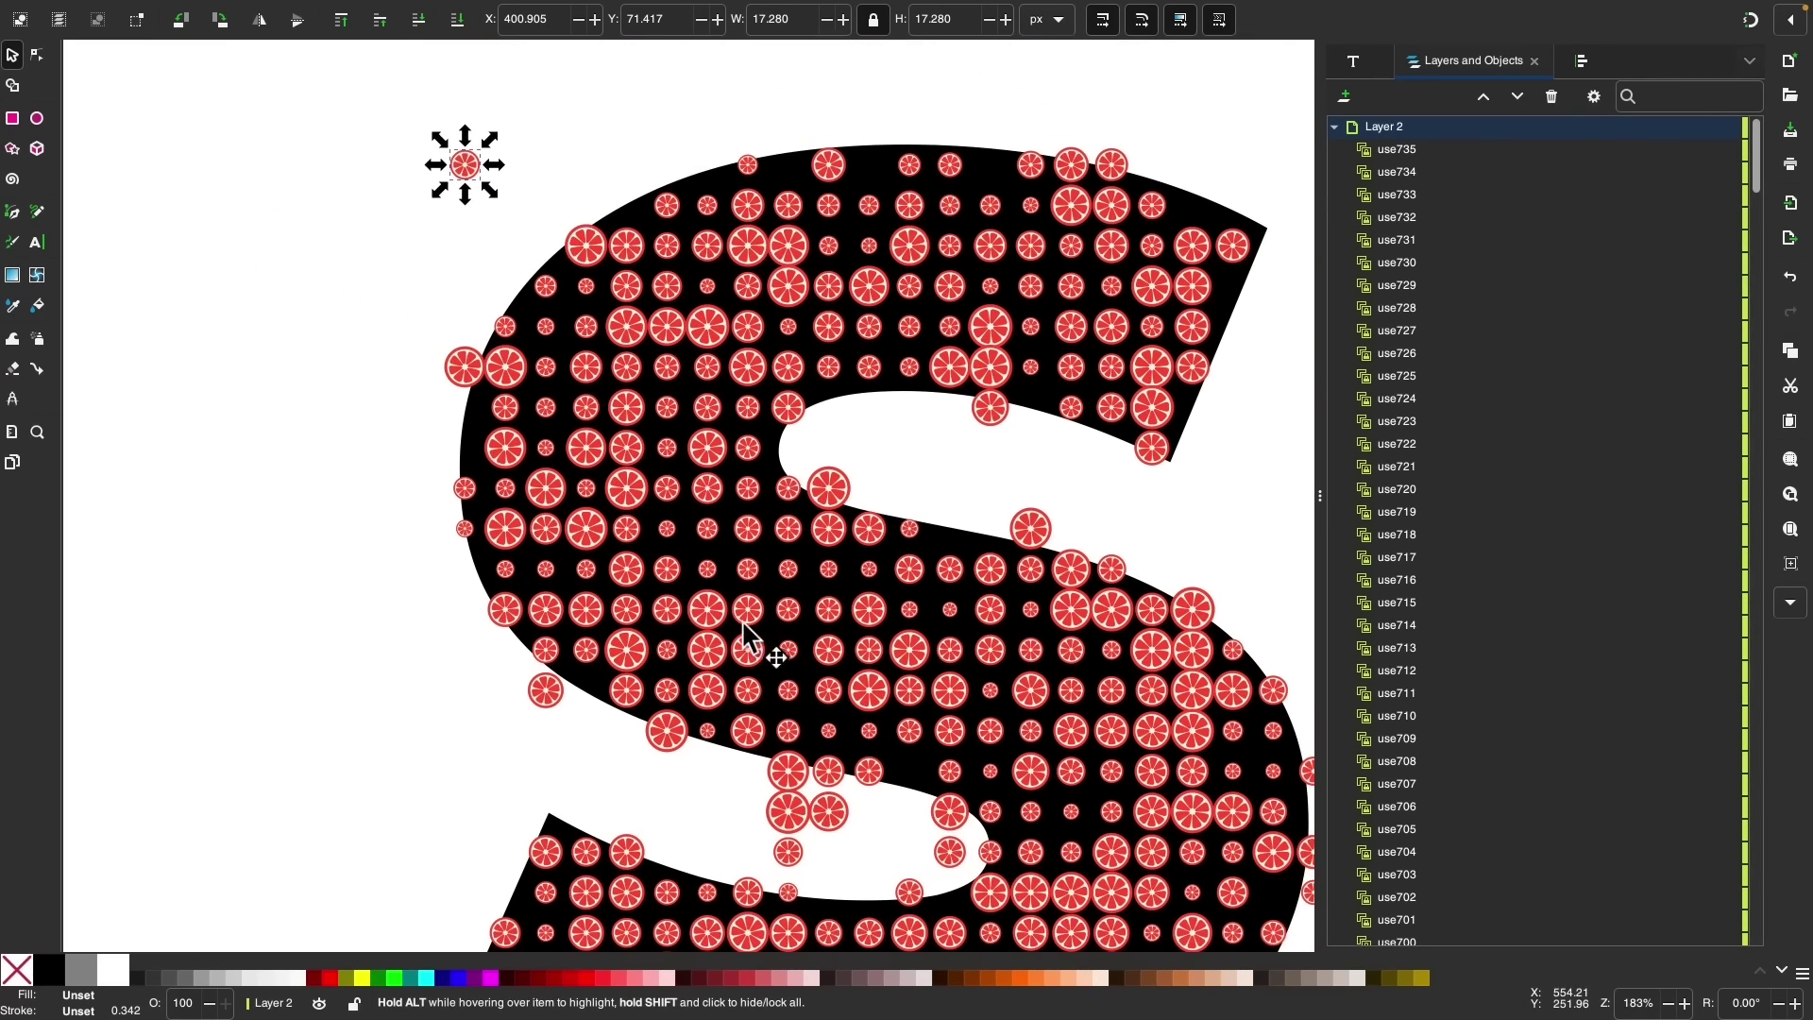
Step: Move the original orange slice further left, away from the S
left_click_drag(477, 168, 261, 170)
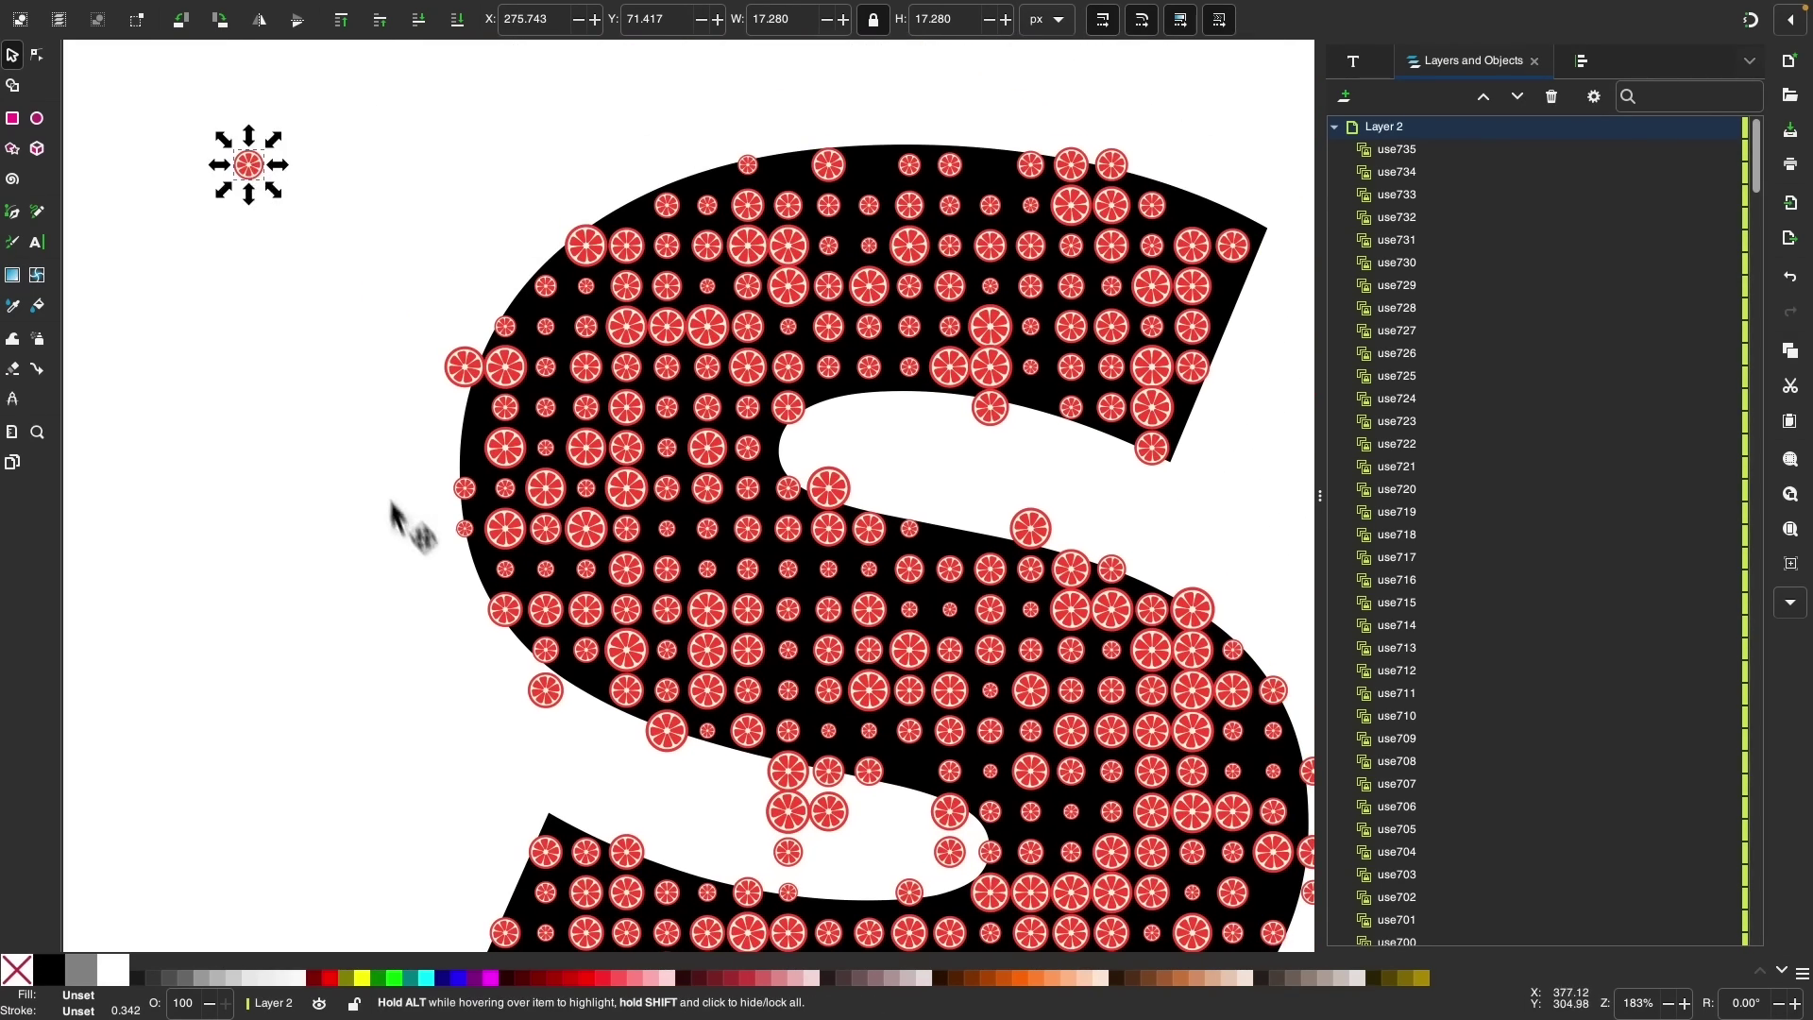
scroll(411, 548, "down", 6)
scroll(410, 548, "right", 2)
scroll(425, 732, "down", 2)
scroll(425, 732, "right", 2)
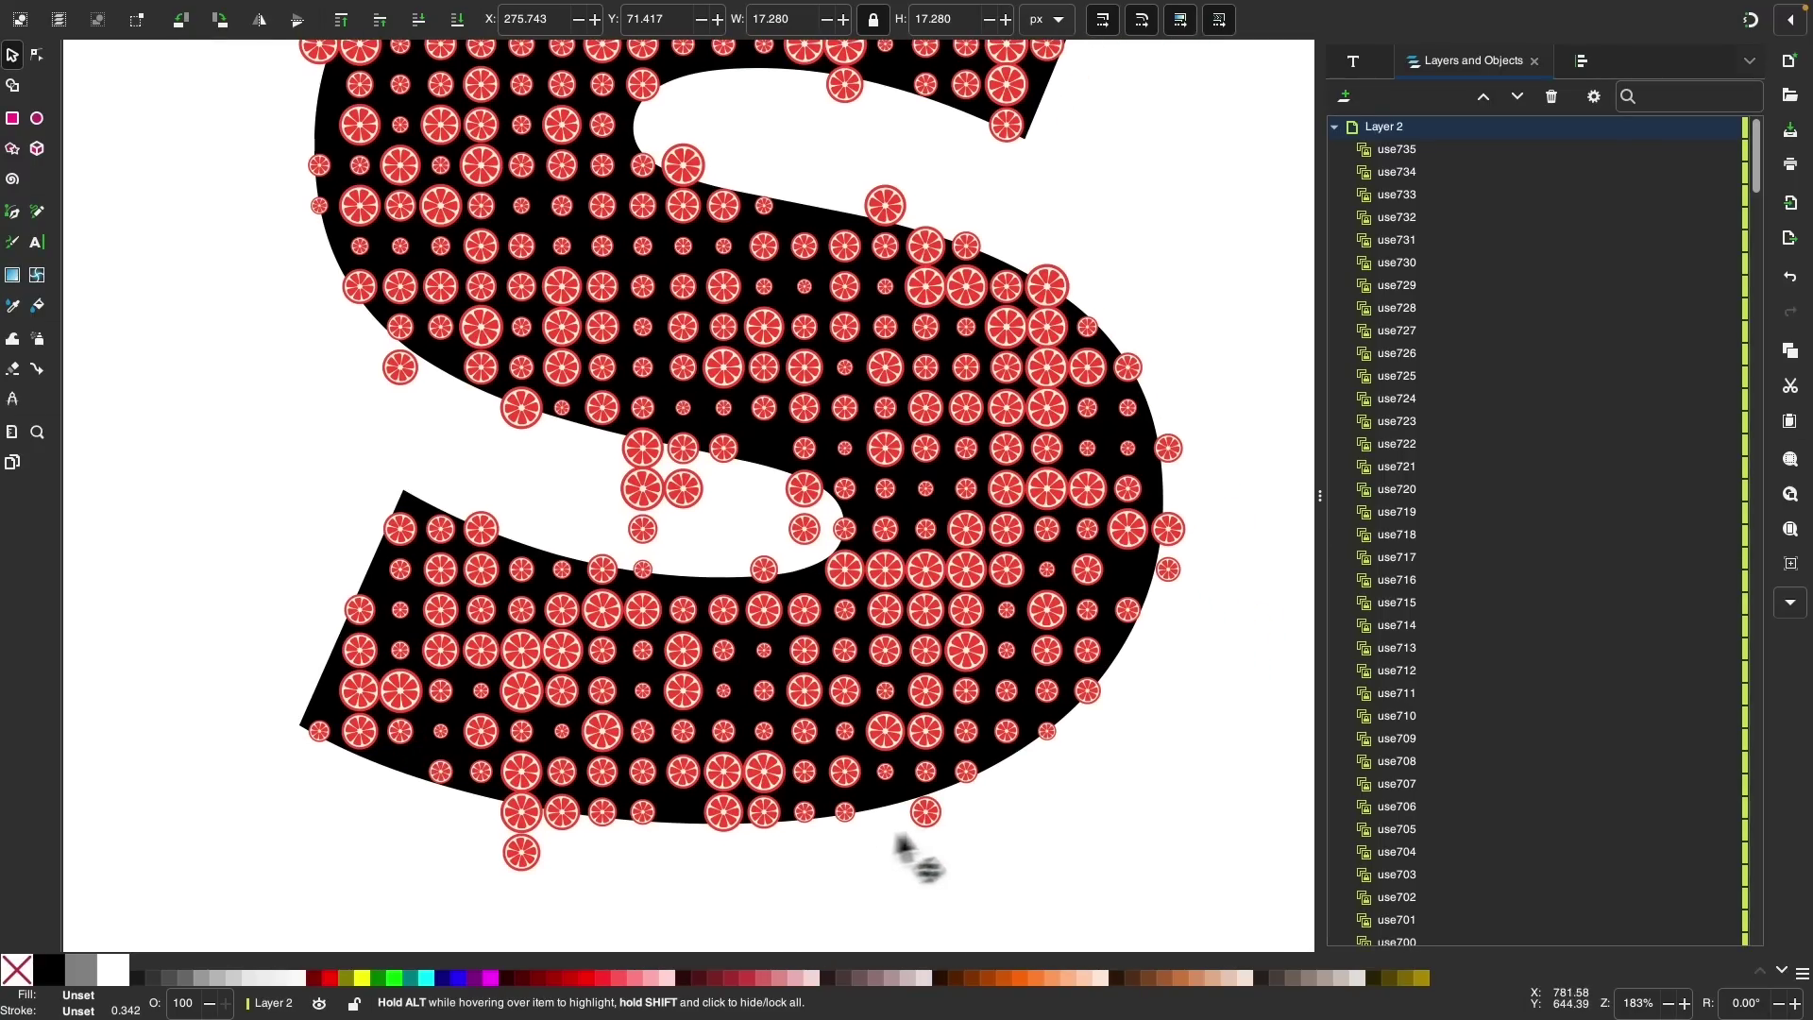
scroll(661, 510, "up", 10)
scroll(661, 509, "left", 2)
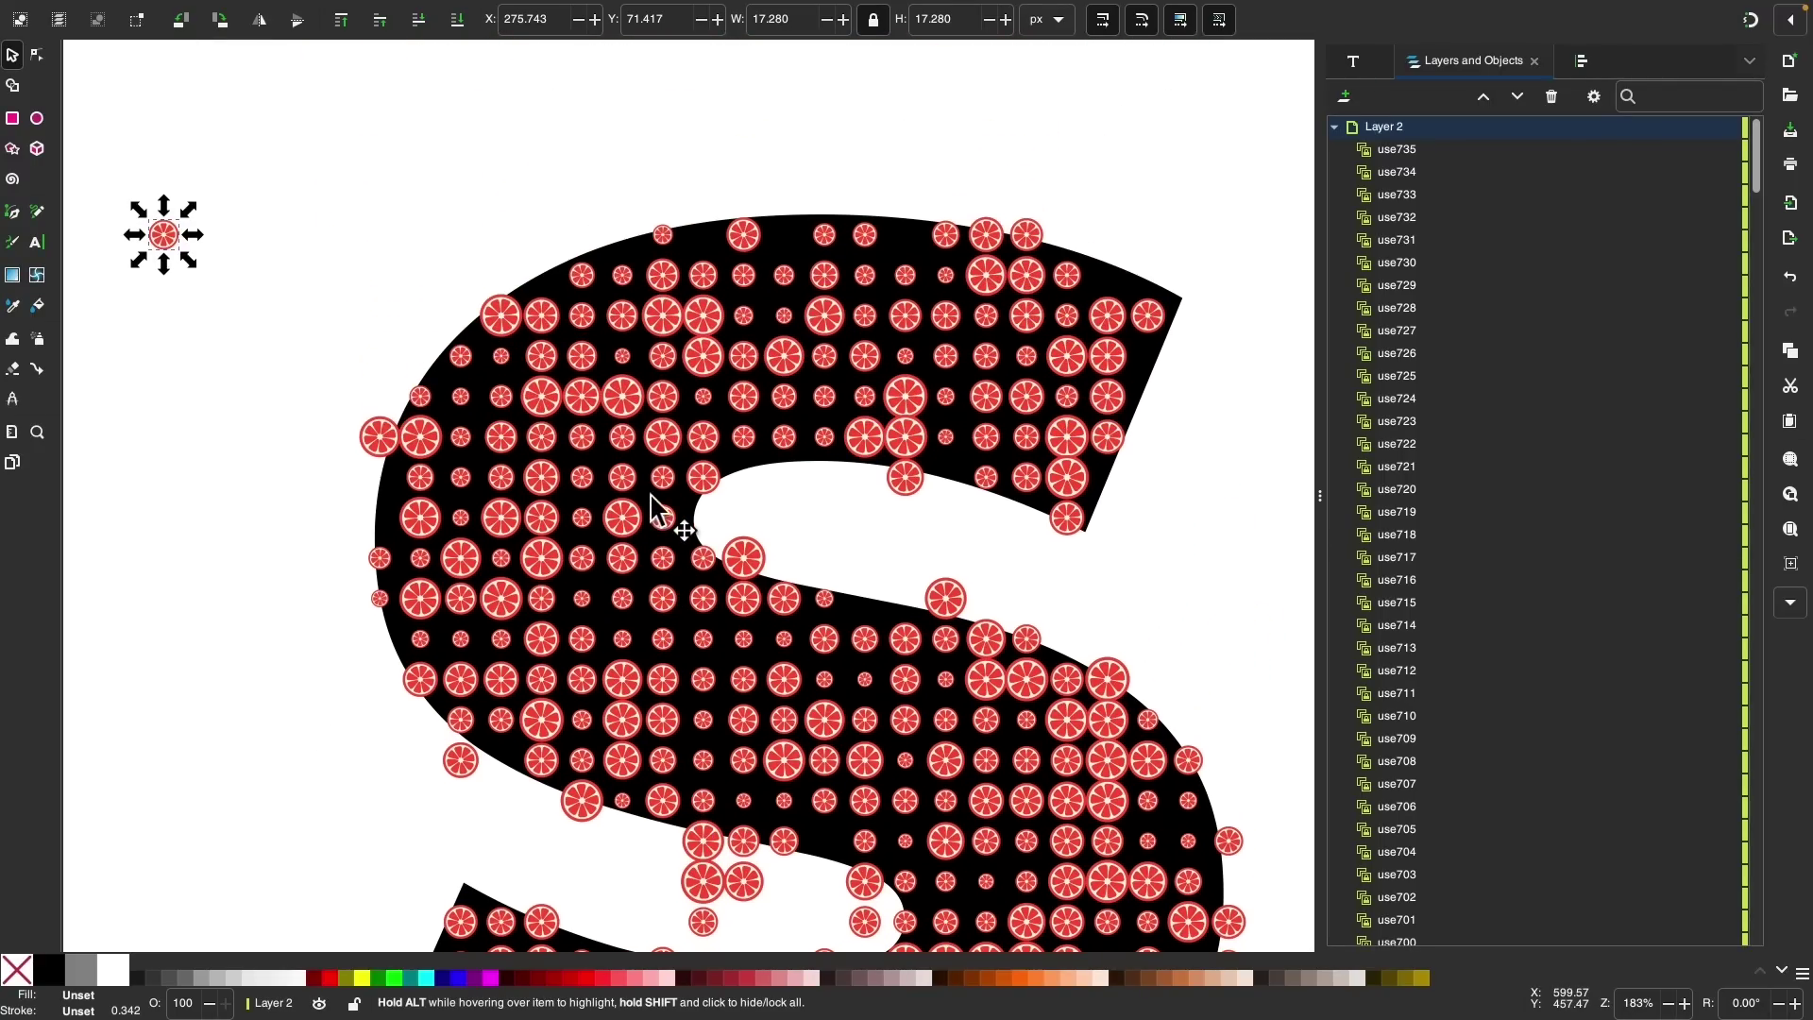
Step: Delete three stray clones sticking out past the S's edges
left_click(364, 433)
scroll(364, 433, "up", 1)
scroll(365, 433, "right", 1)
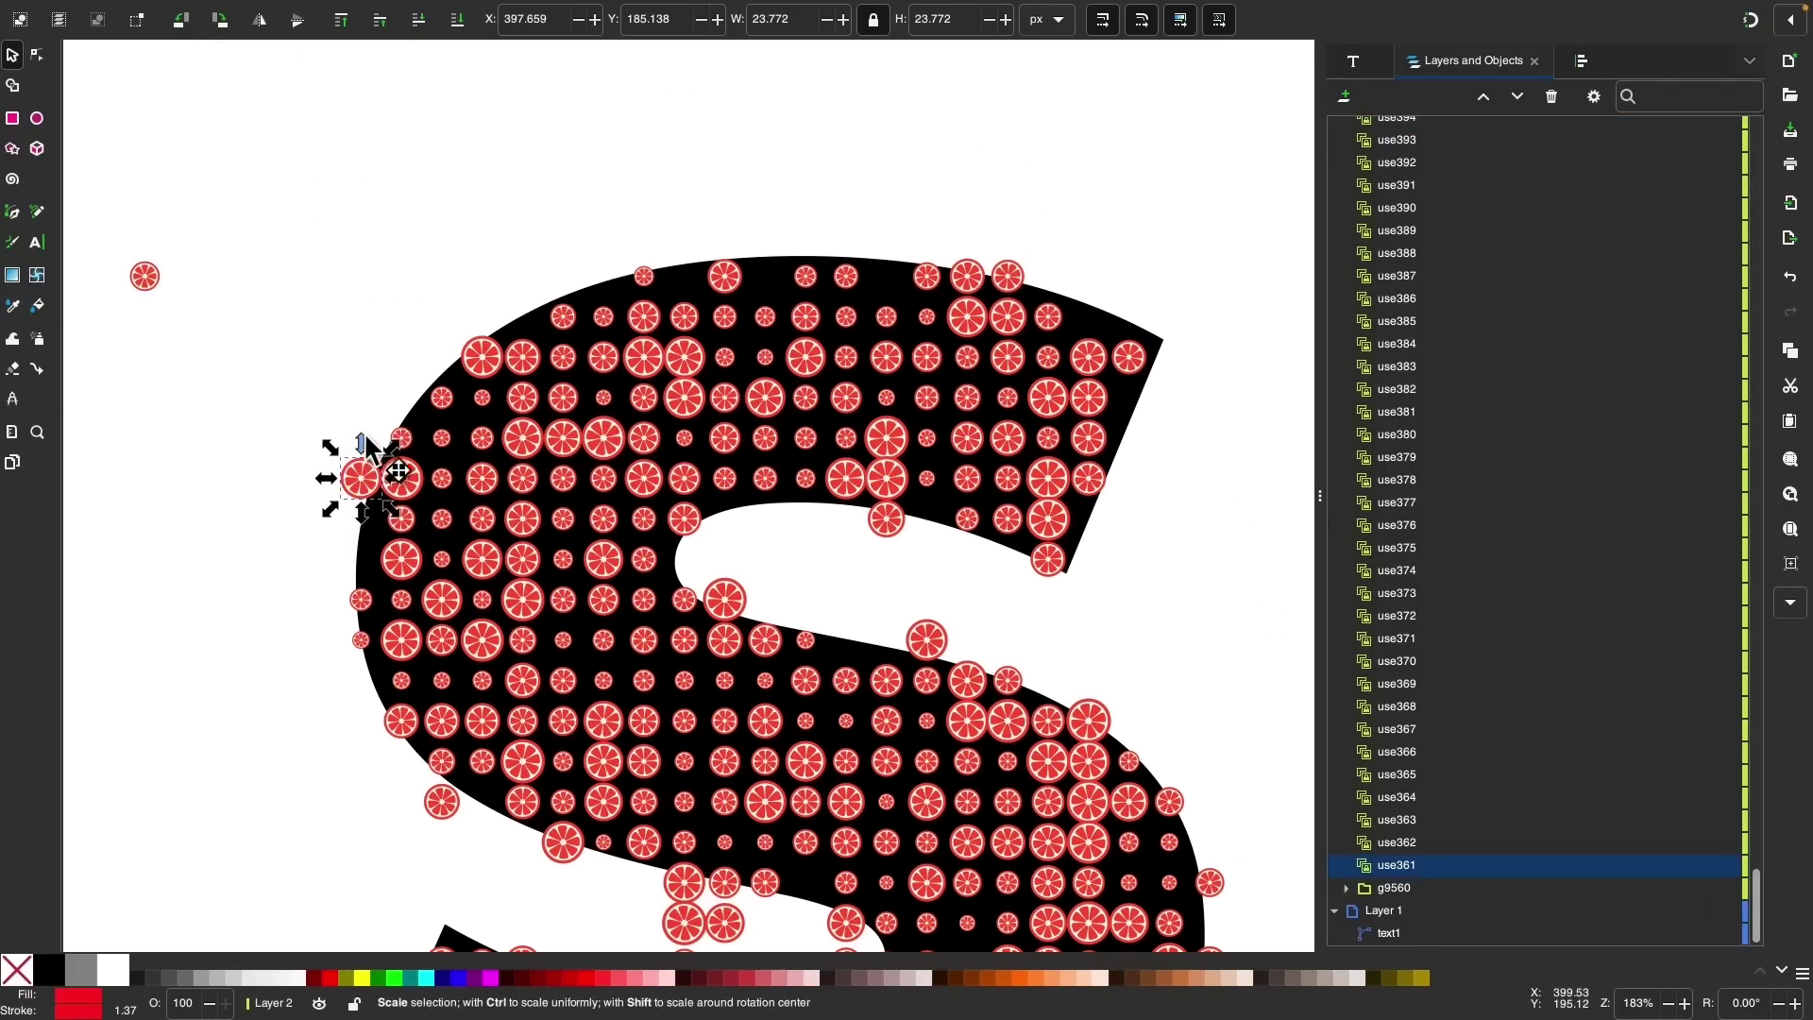
key("BackSpace")
scroll(782, 324, "up", 5)
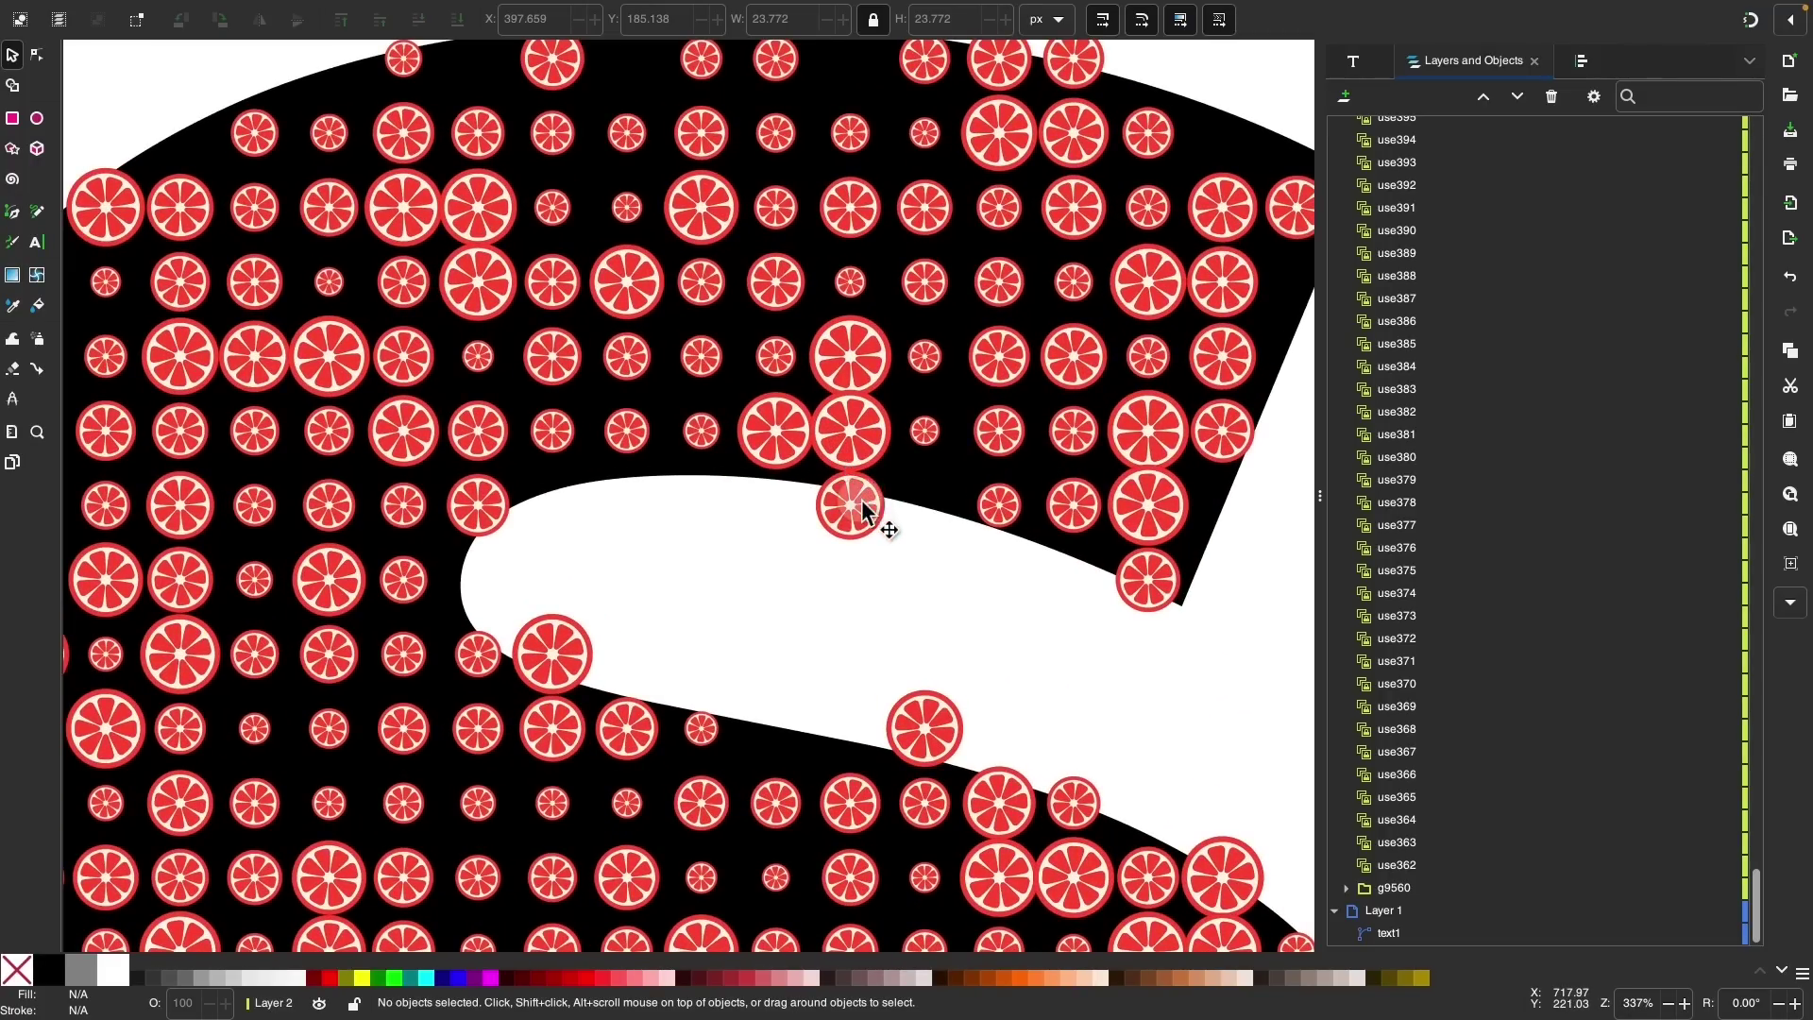
left_click(855, 503)
scroll(865, 506, "down", 2)
scroll(865, 507, "right", 1)
scroll(865, 506, "down", 1)
scroll(864, 506, "right", 1)
key("BackSpace")
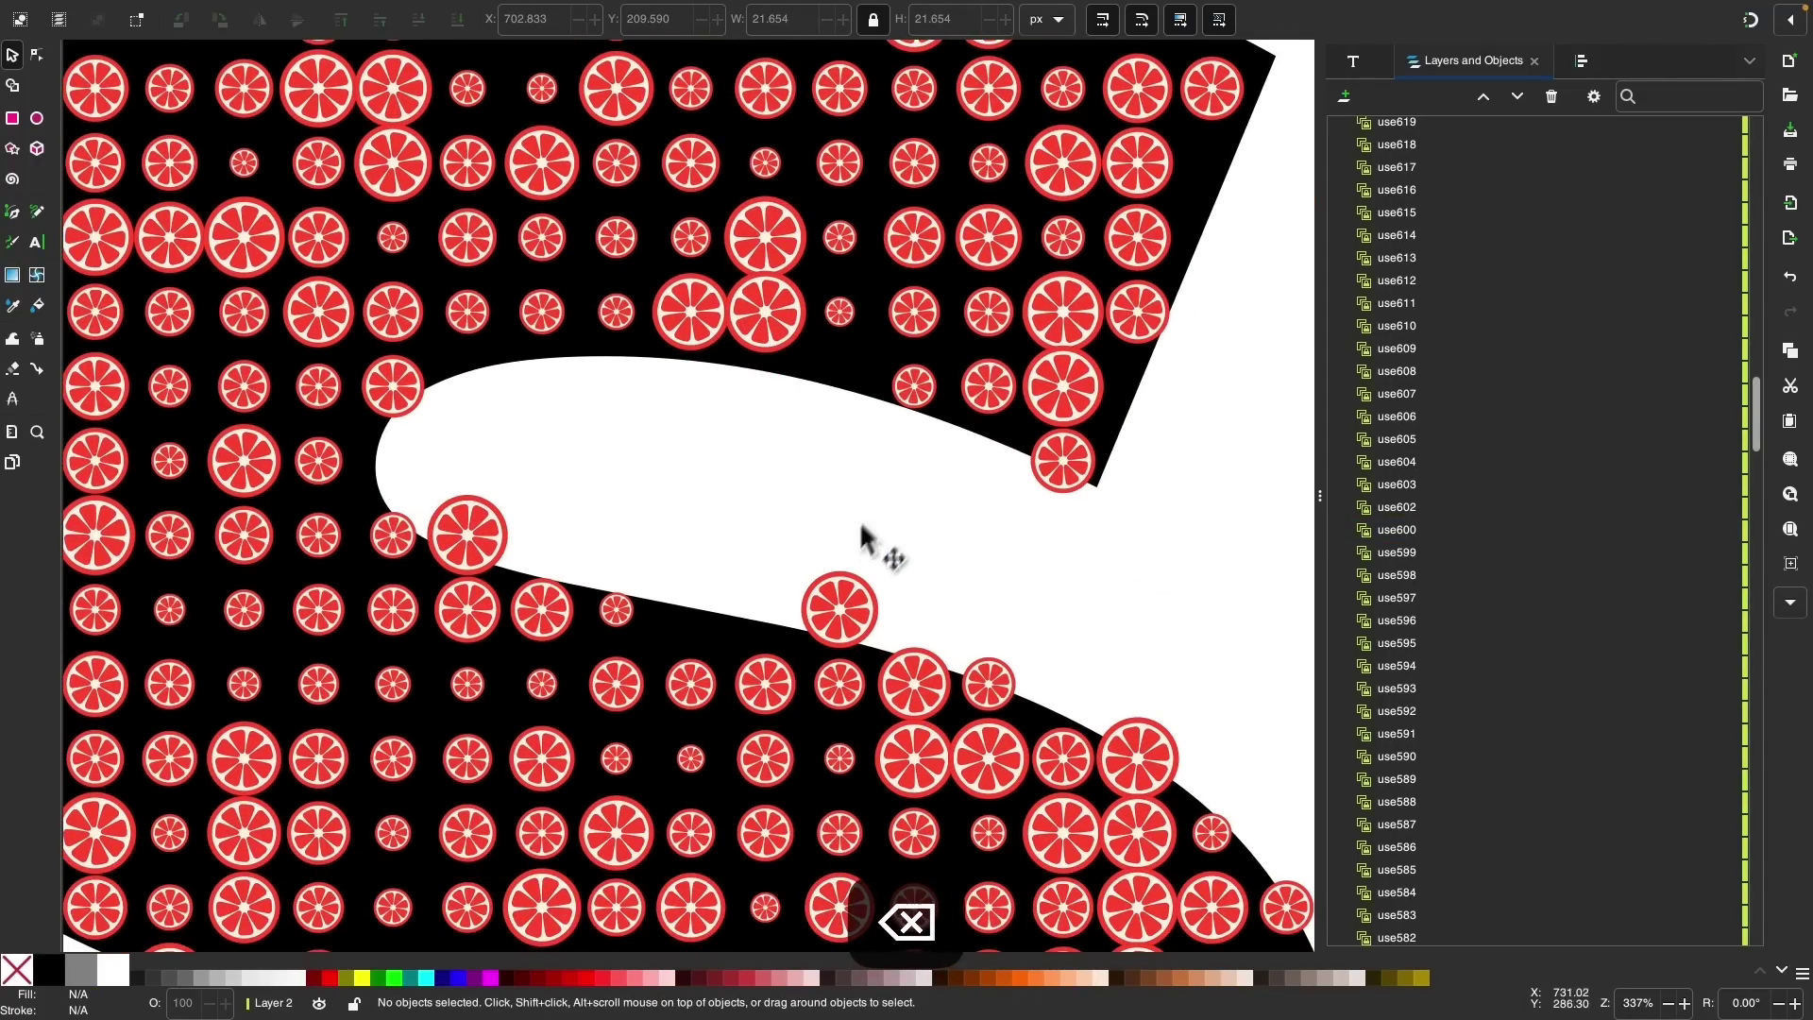
left_click(827, 612)
key("BackSpace")
Step: Delete three more clones sitting on or outside the S outline, then select another overhanging one
scroll(939, 546, "down", 10)
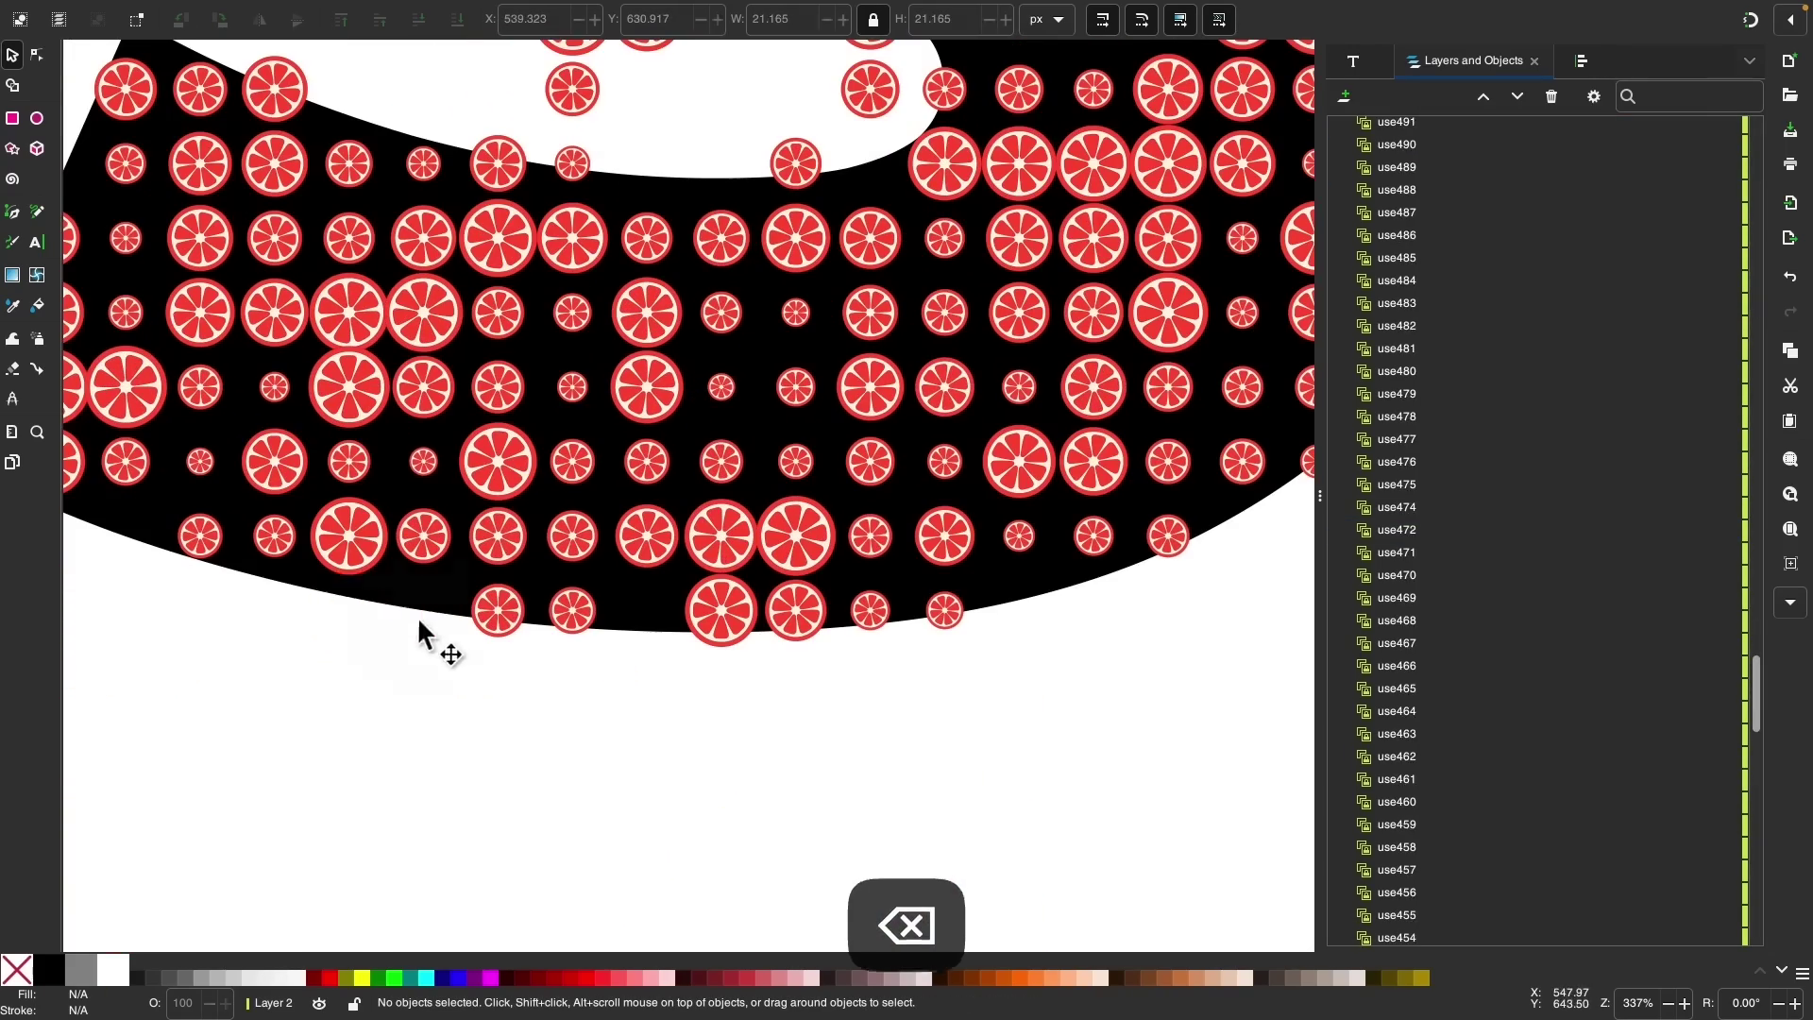
scroll(419, 621, "down", 5)
left_click(954, 253)
key("BackSpace")
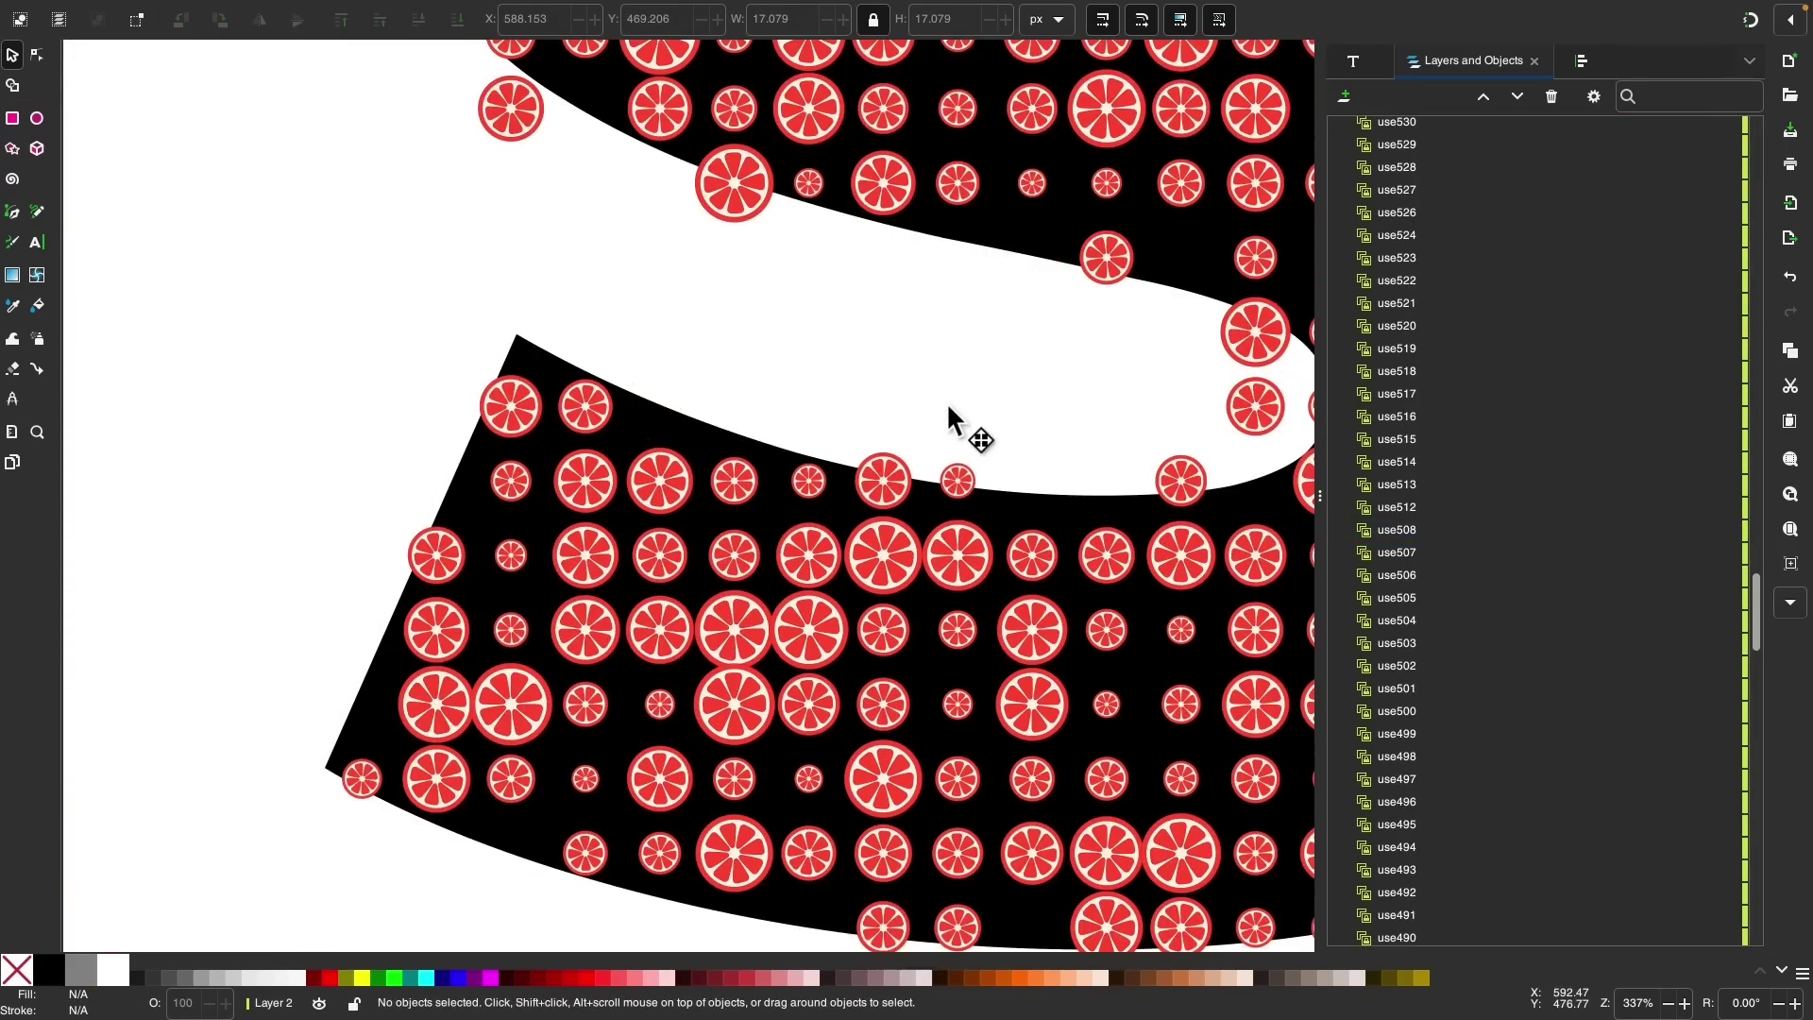
scroll(951, 473, "right", 3)
left_click(929, 557)
key("BackSpace")
scroll(609, 525, "down", 4)
scroll(609, 525, "up", 3)
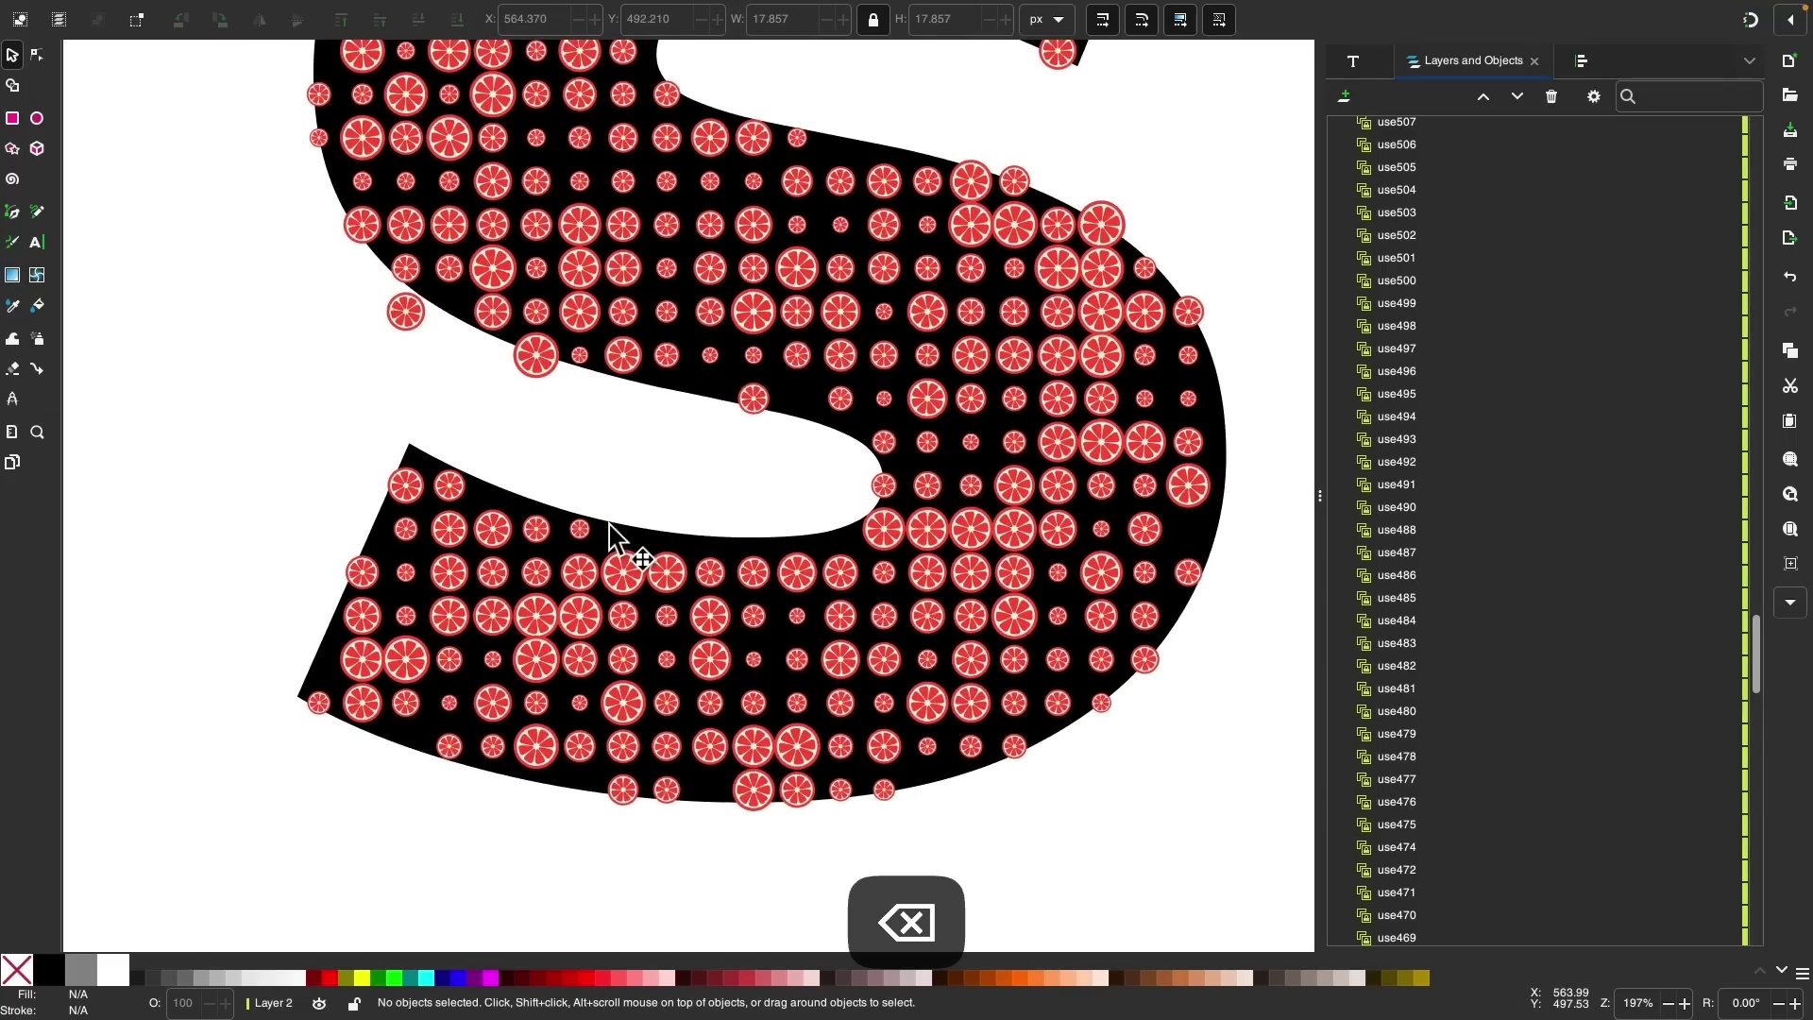
scroll(608, 521, "up", 2)
scroll(608, 521, "left", 2)
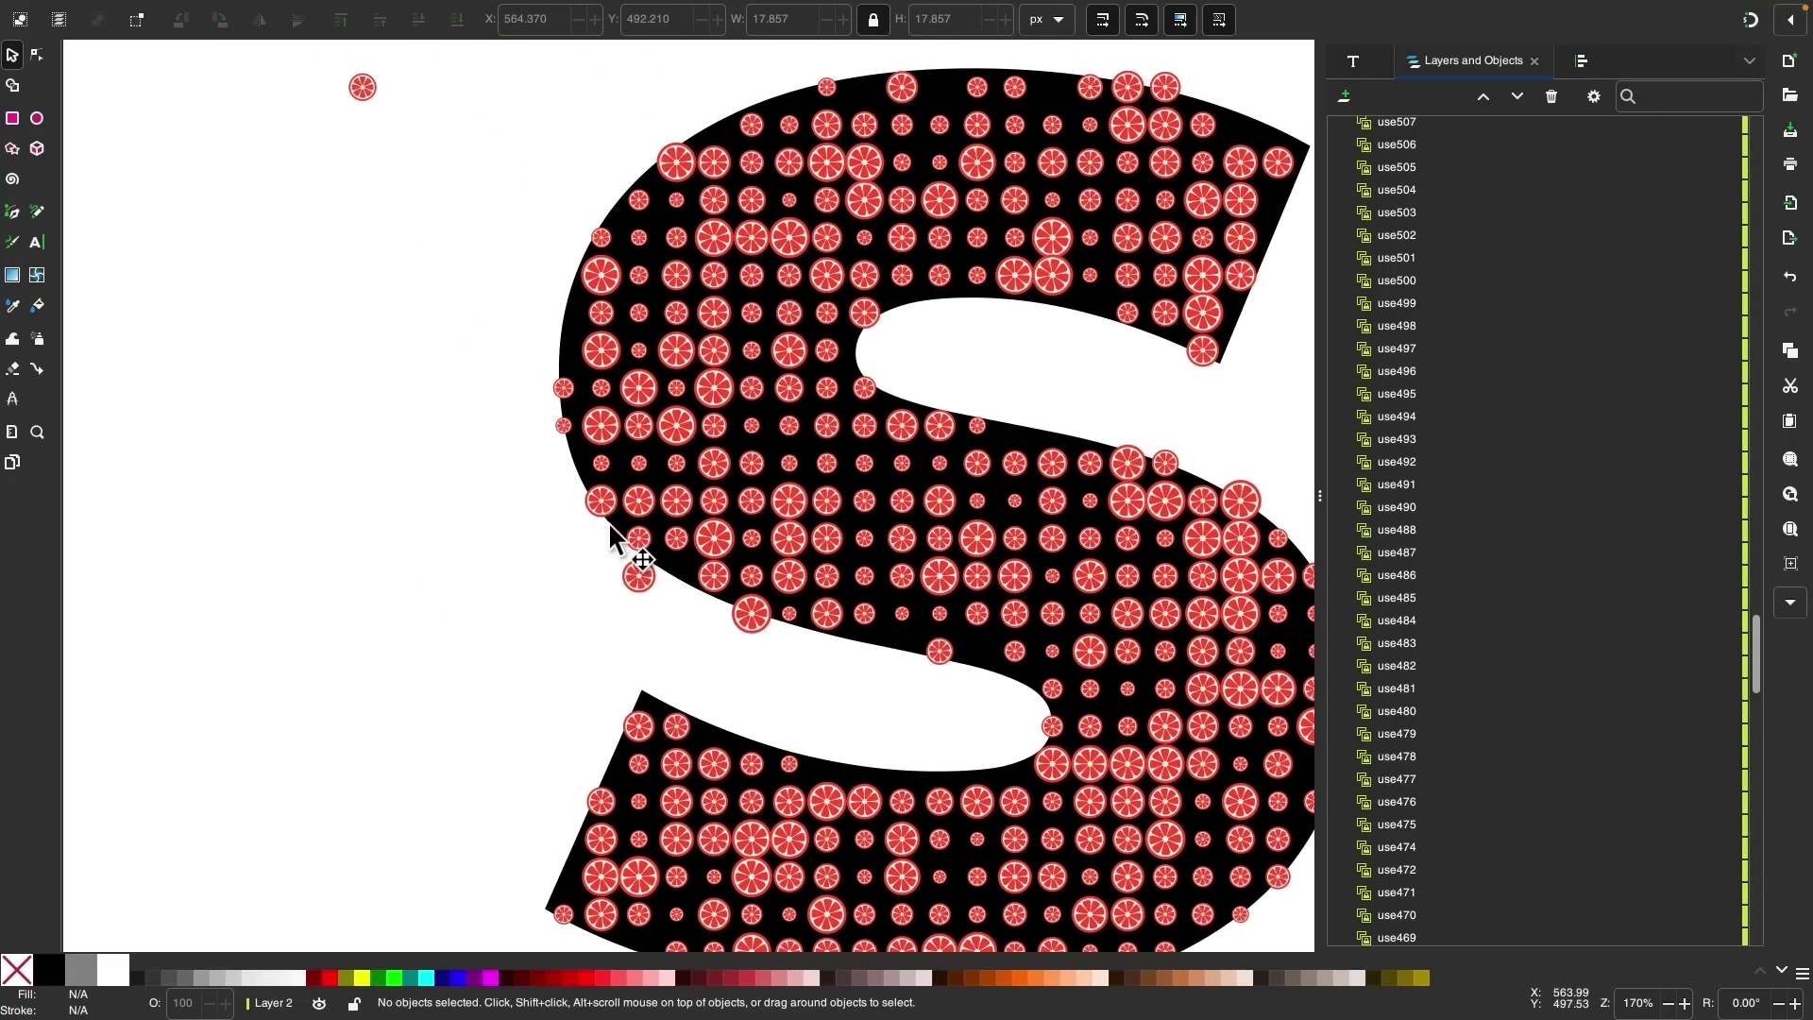
left_click(633, 574)
key("BackSpace")
left_click(753, 618)
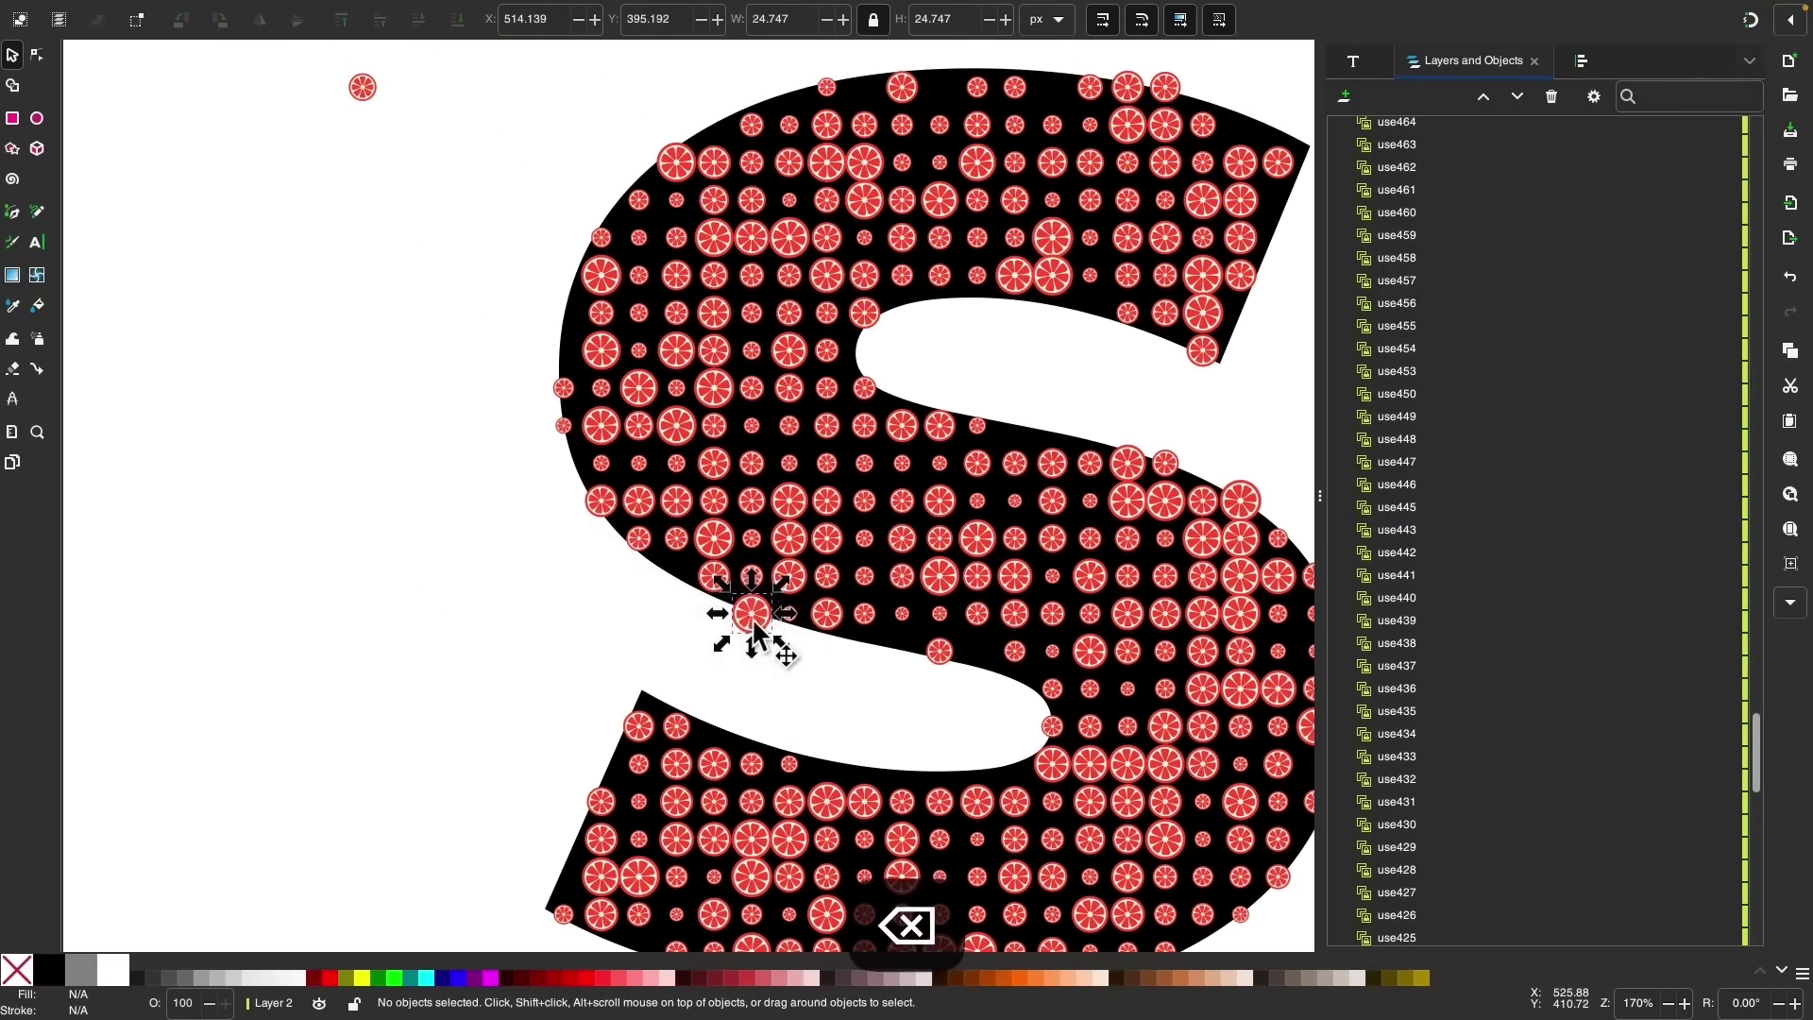
Step: Delete the last clone poking past the S's edge
key("BackSpace")
scroll(756, 628, "down", 2)
scroll(755, 628, "right", 5)
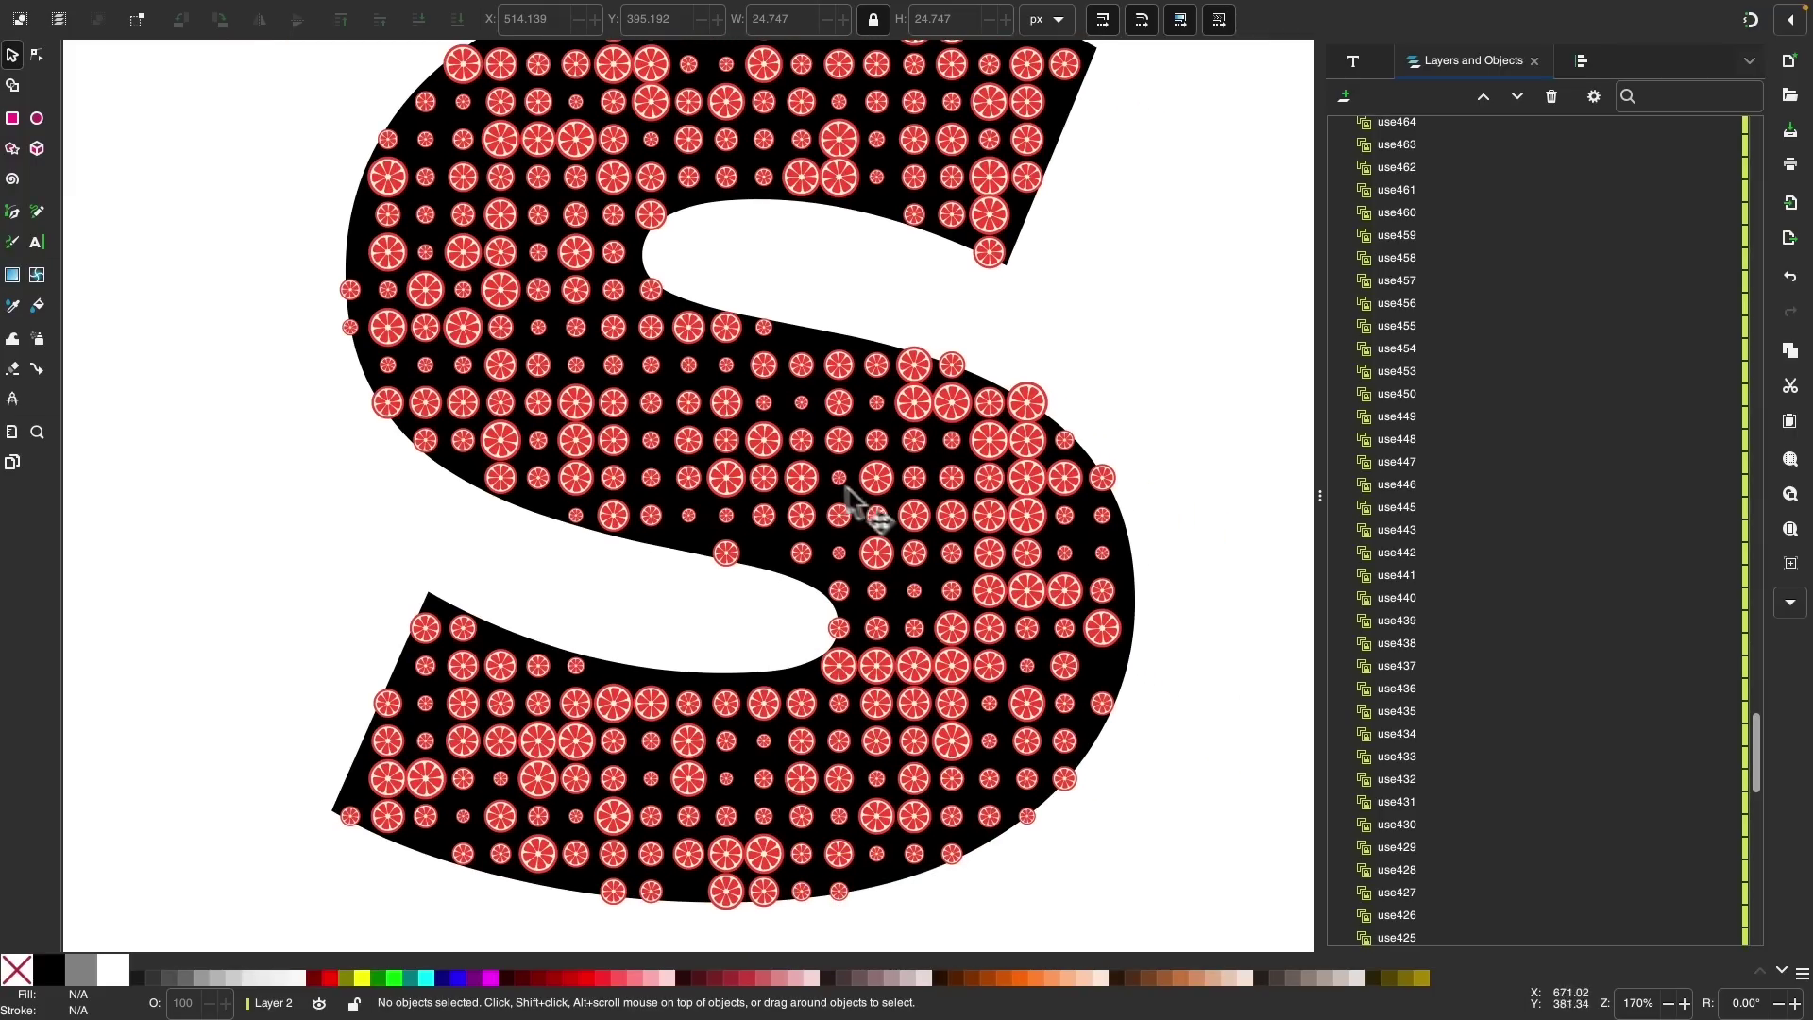
scroll(699, 649, "up", 5)
scroll(699, 650, "left", 2)
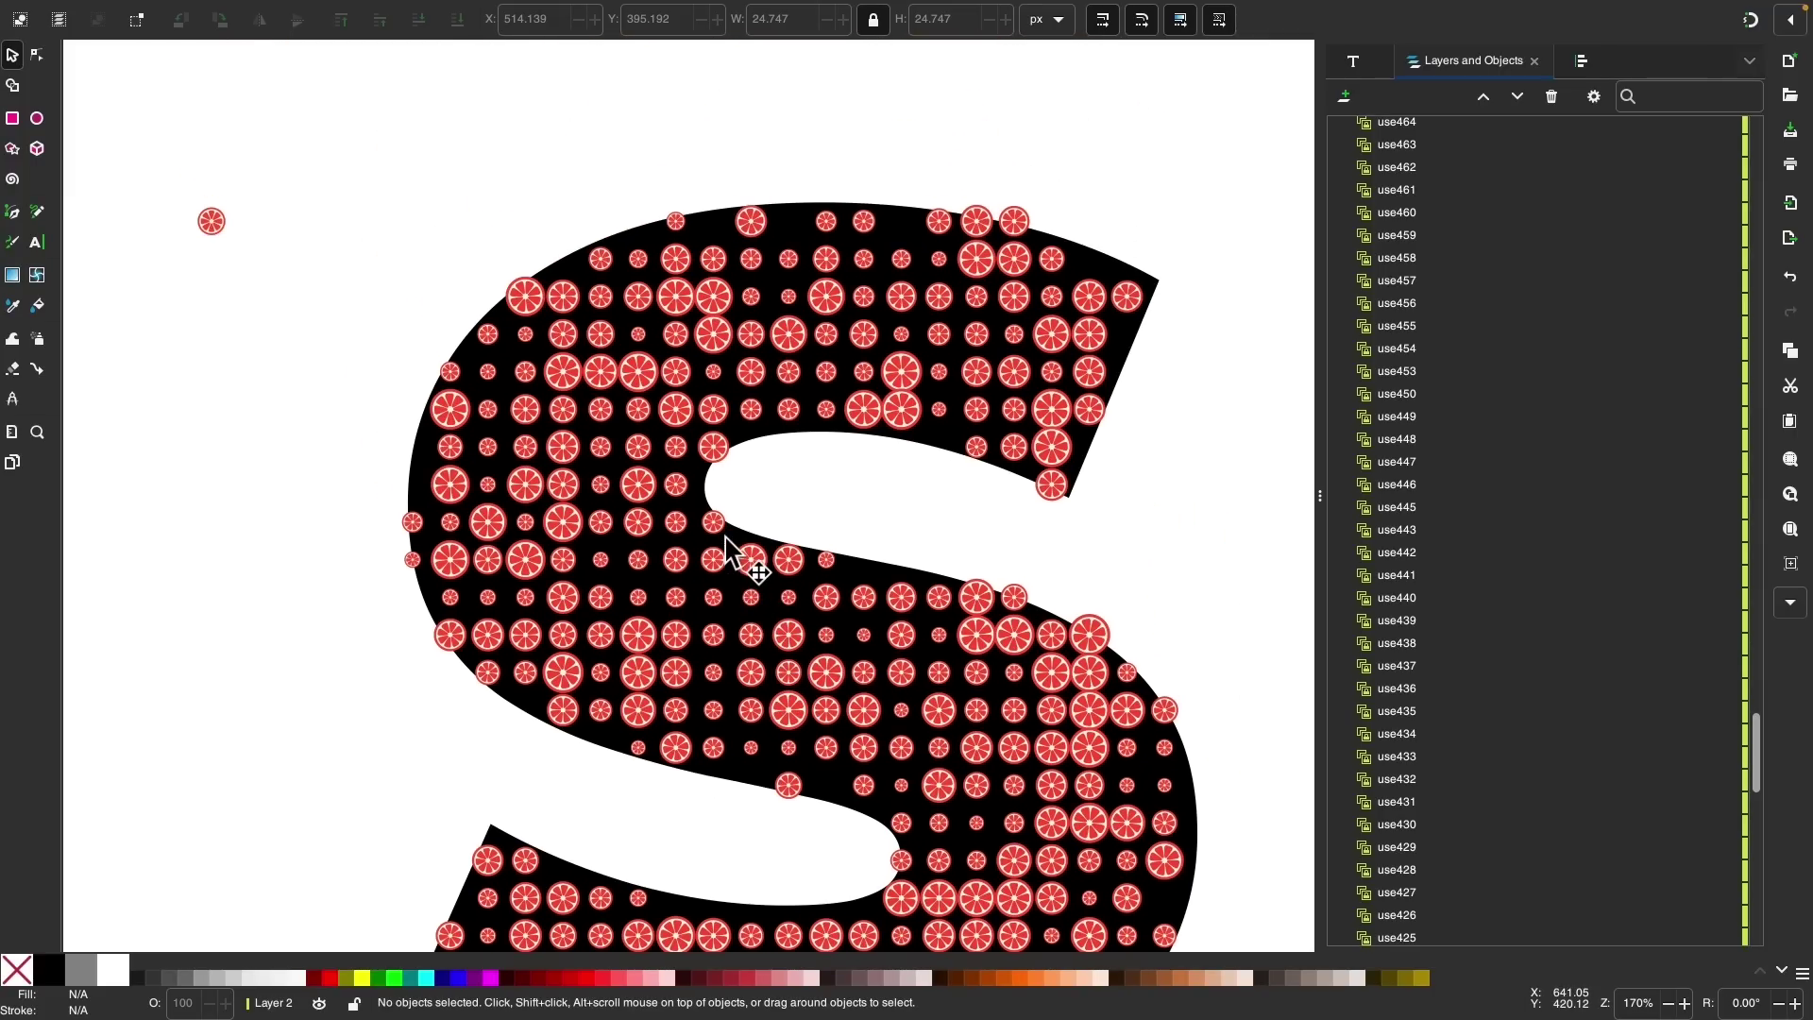
scroll(1407, 274, "up", 20)
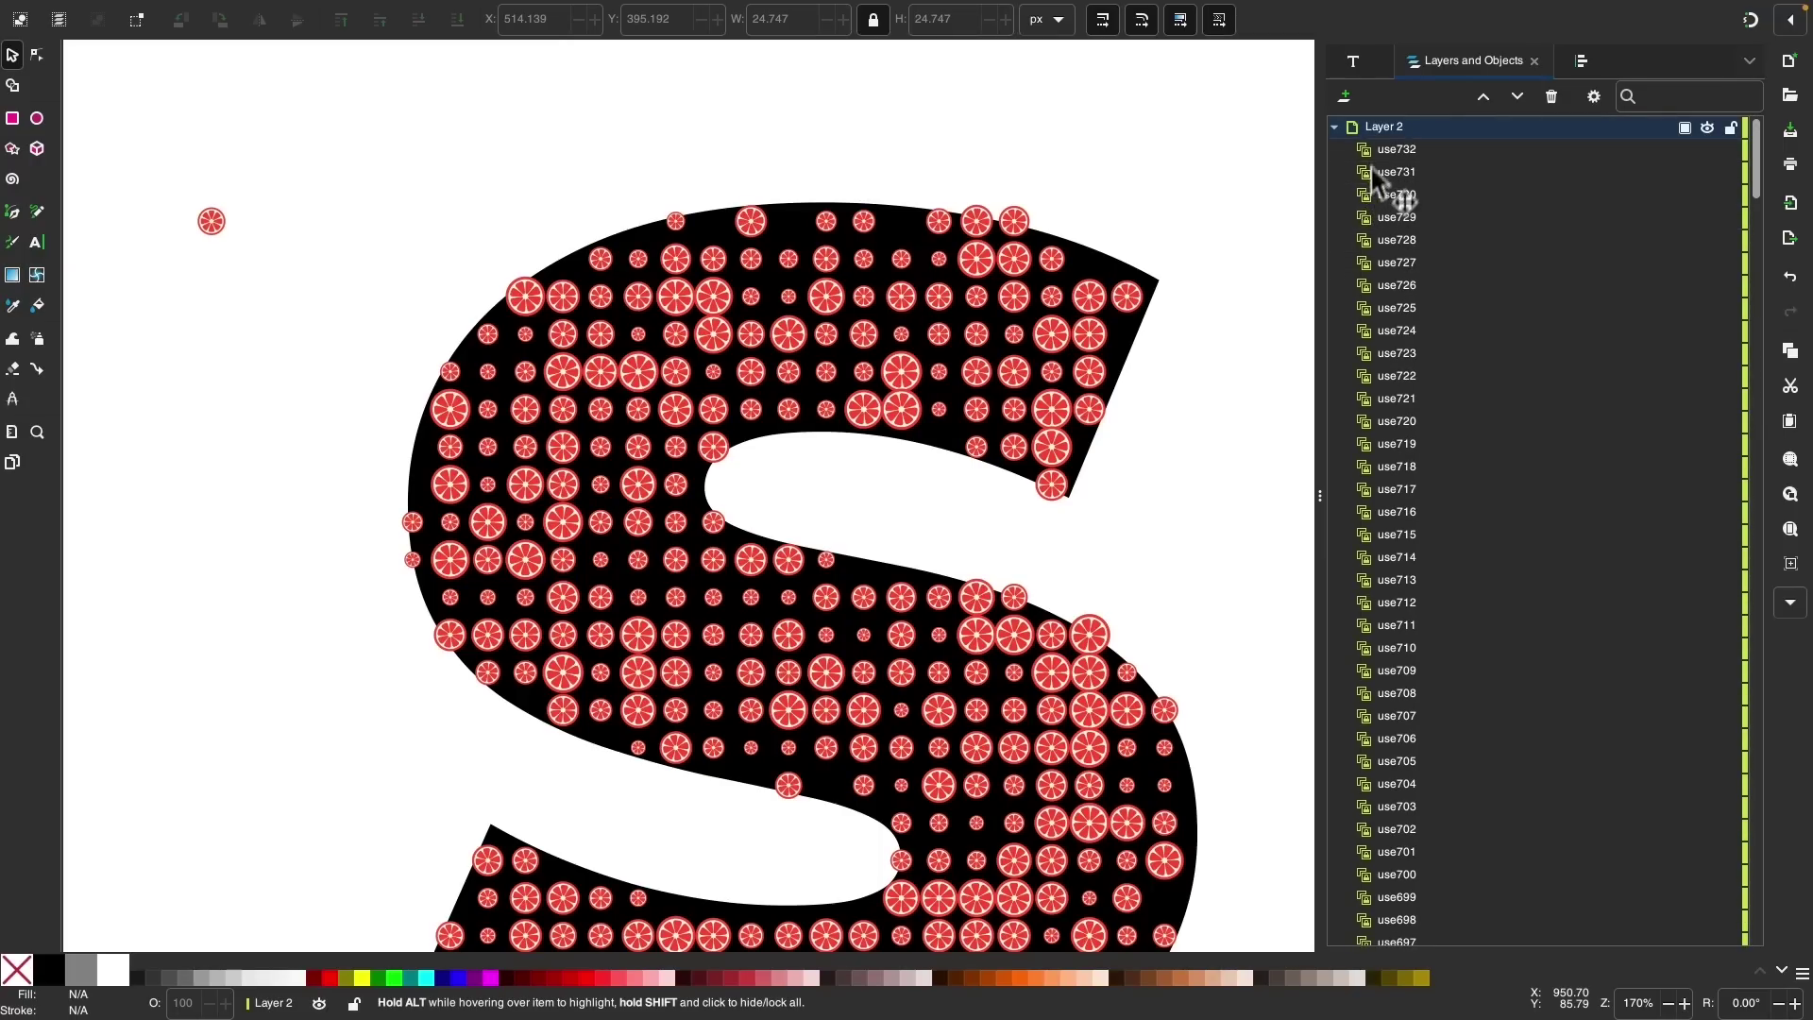
Step: Lock Layer 1, the layer holding the black S
left_click(1335, 130)
left_click(1499, 156)
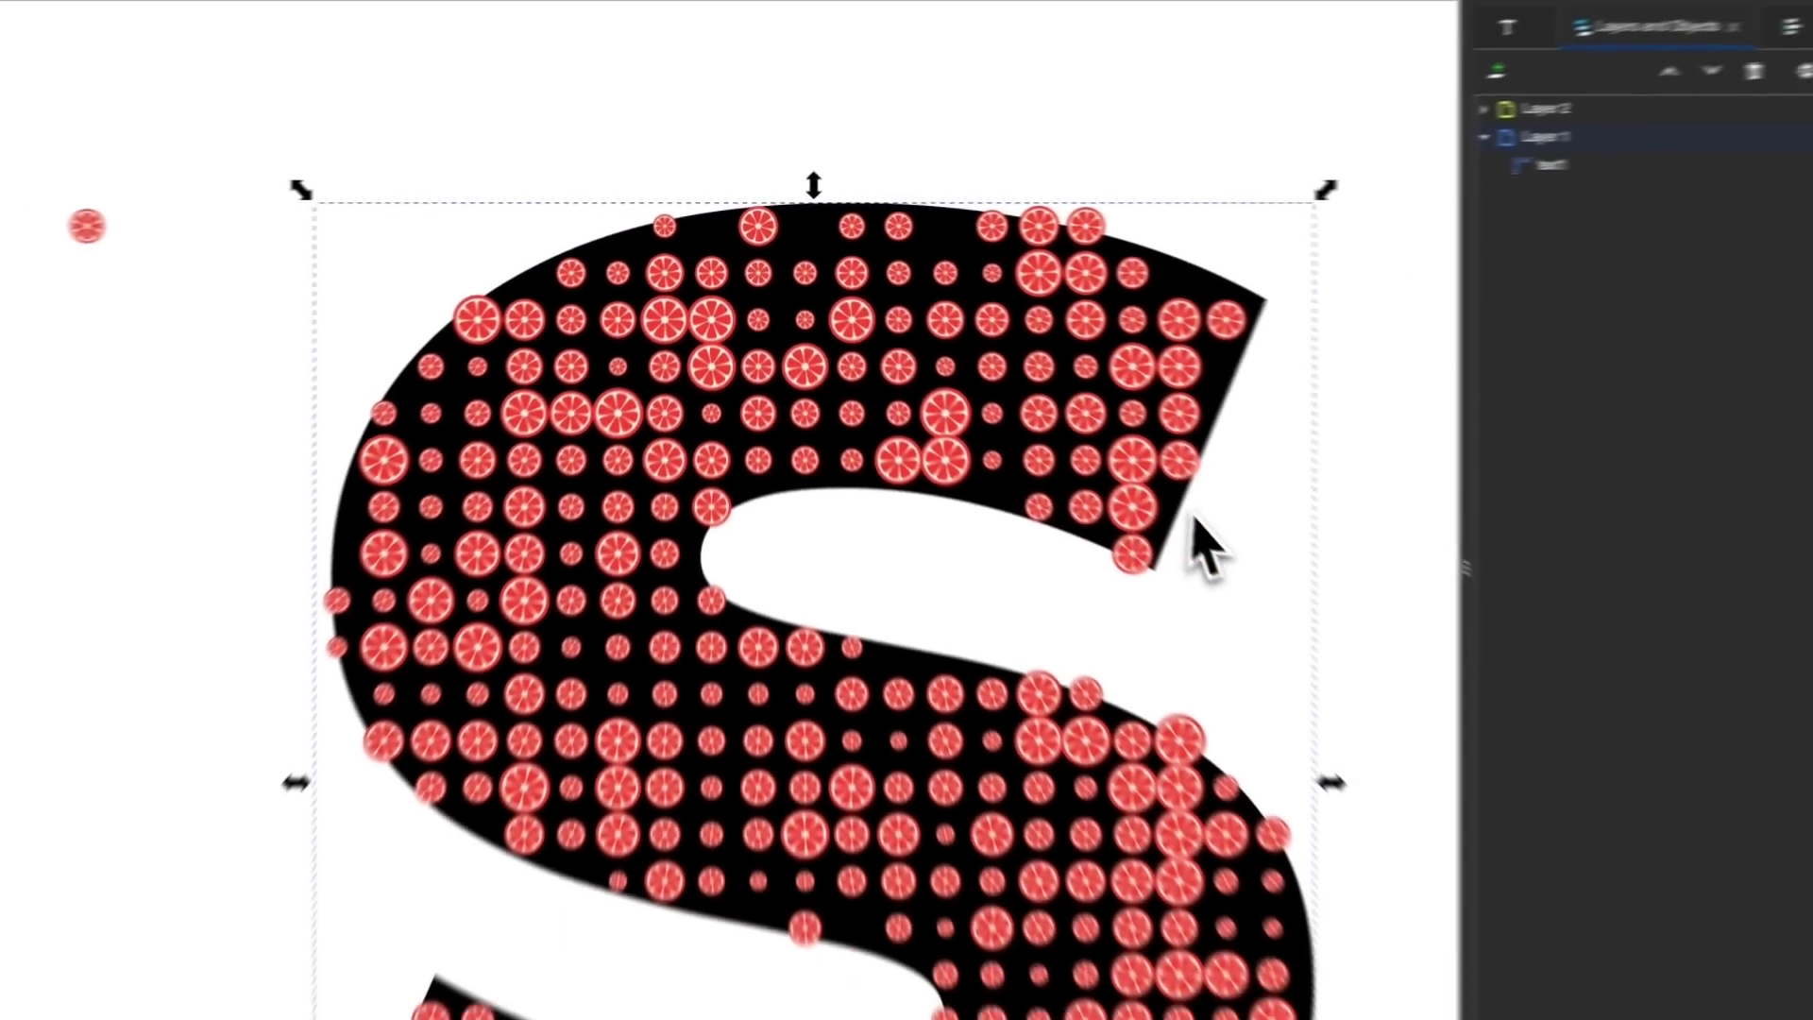
left_click(1539, 108)
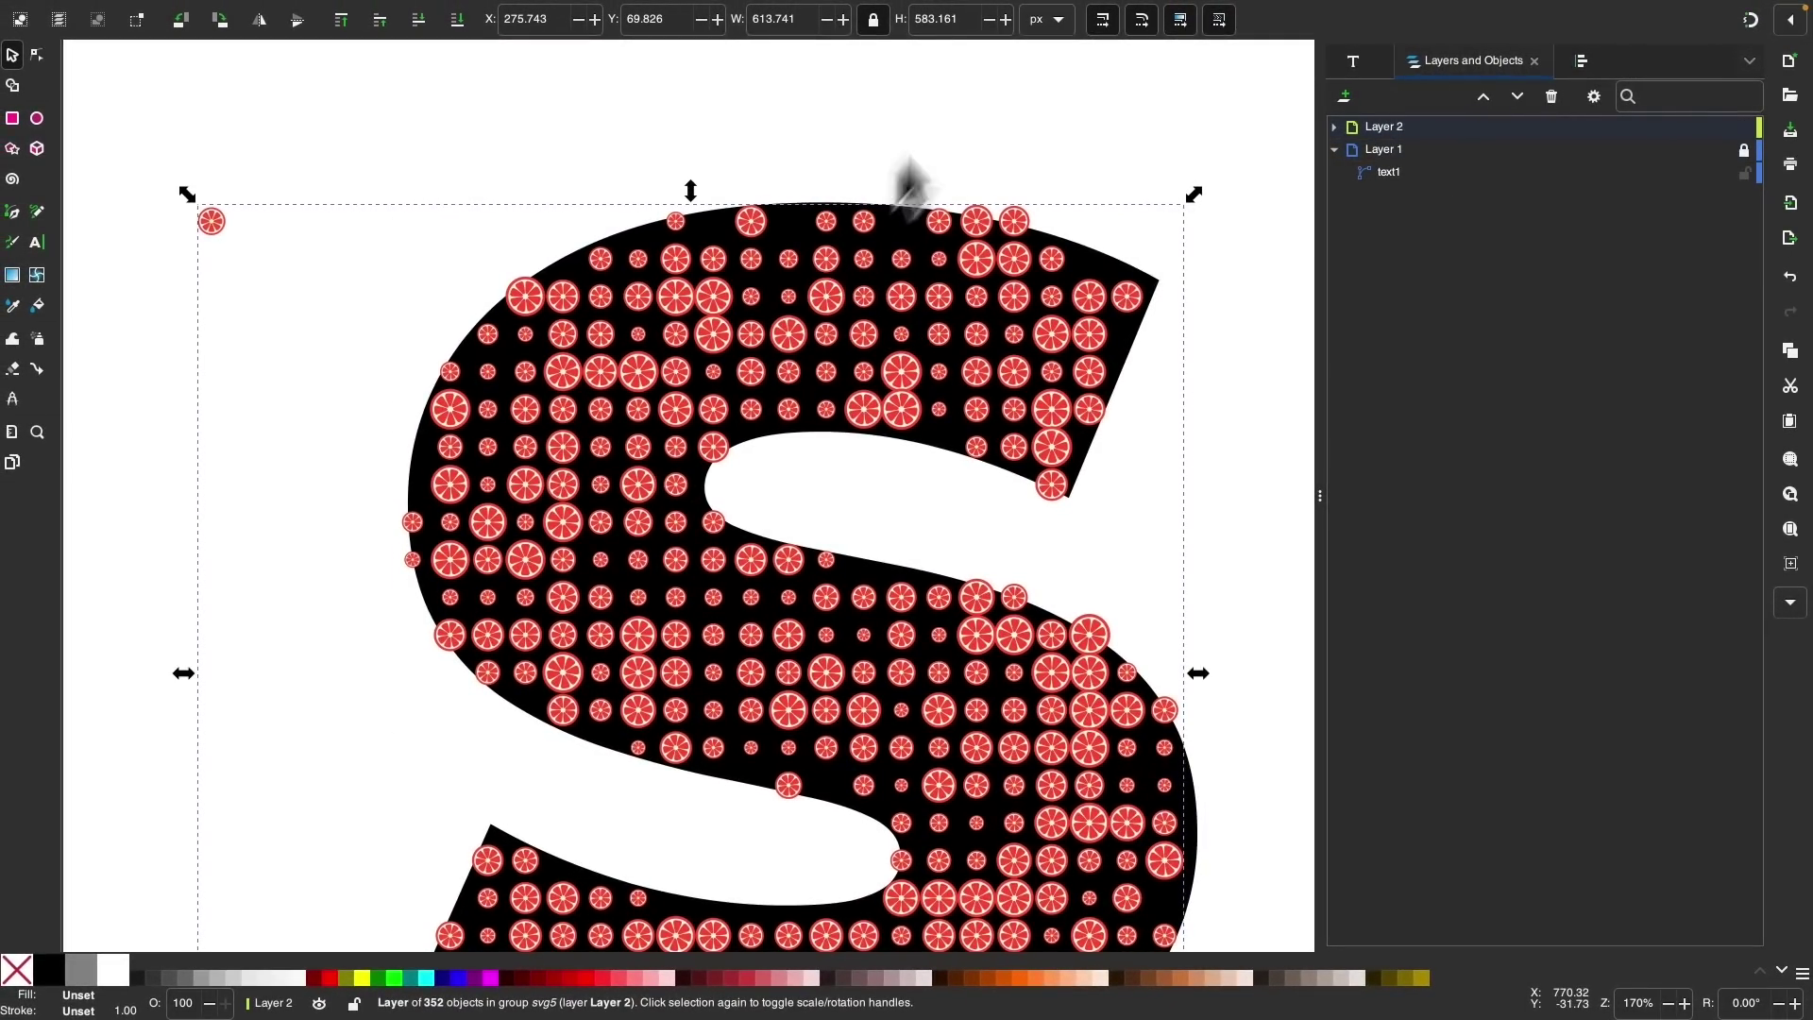
Step: Move four clones near the upper-right arm's tip up into the gaps
left_click(940, 144)
scroll(940, 139, "up", 2)
scroll(1032, 599, "down", 2)
scroll(1032, 600, "right", 2)
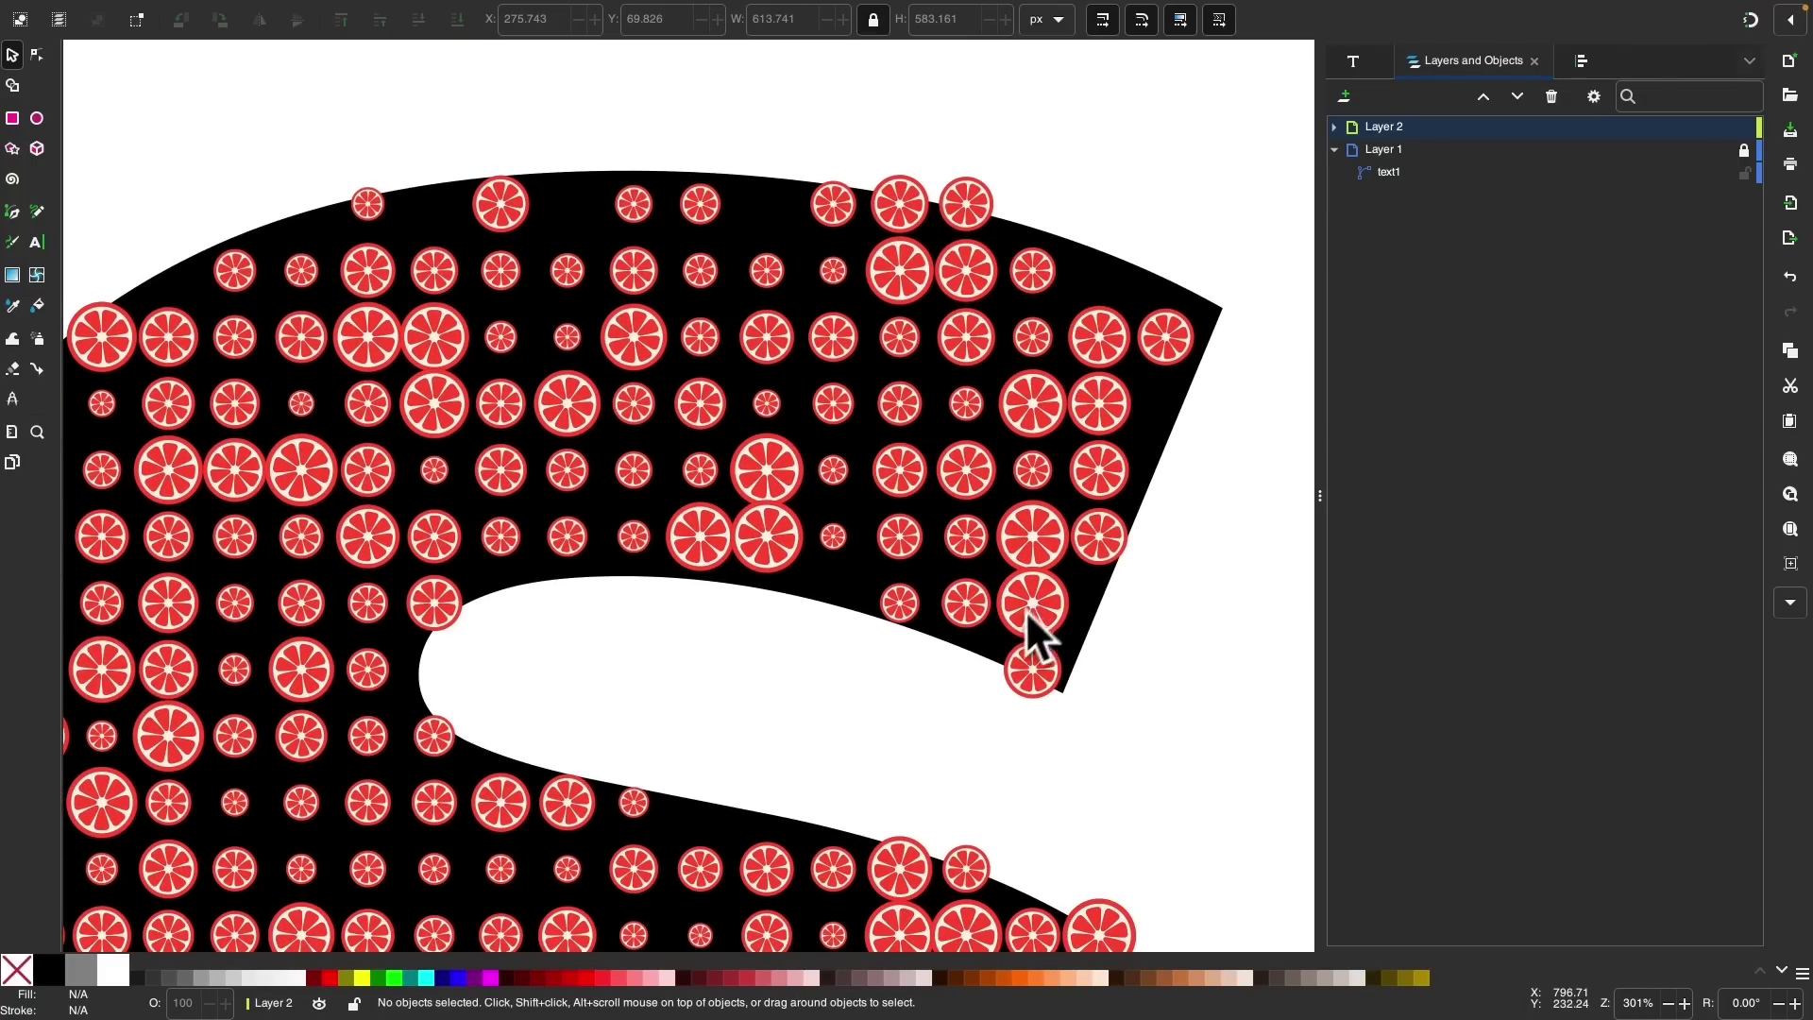
scroll(1027, 614, "up", 2)
left_click_drag(1044, 508, 1015, 404)
left_click_drag(1076, 599, 1076, 534)
left_click_drag(1077, 678, 1098, 646)
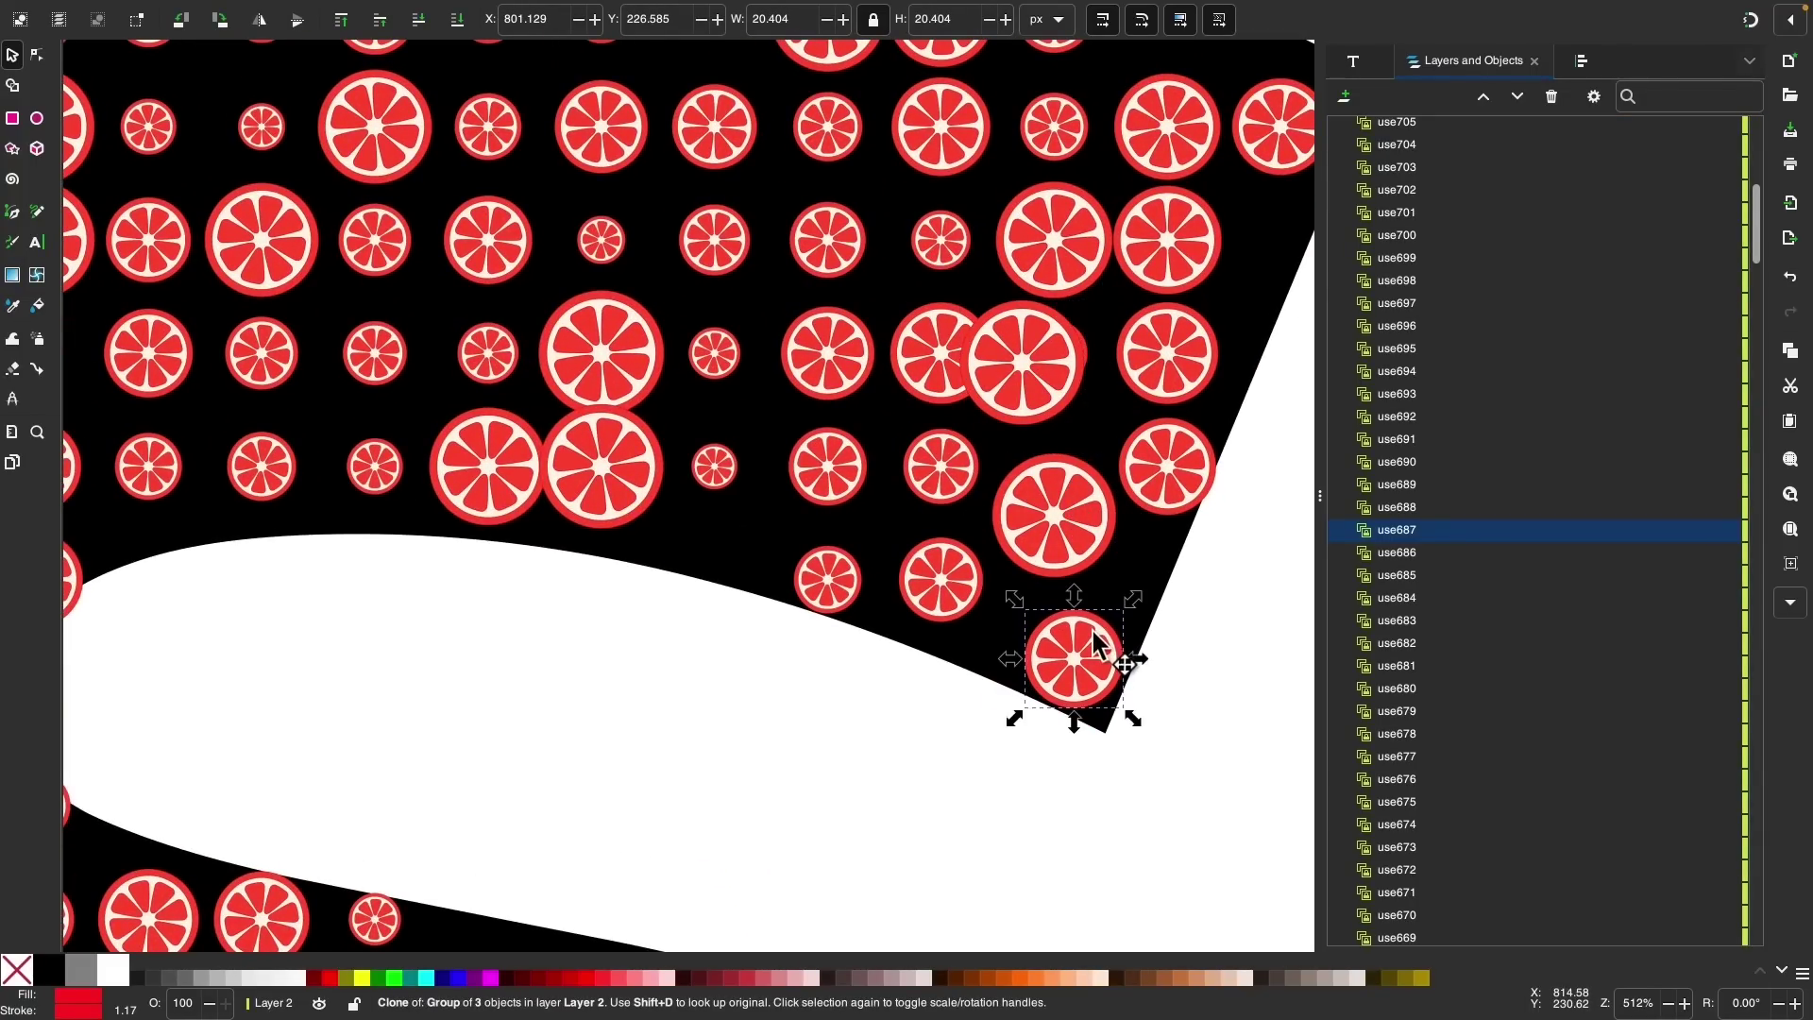
scroll(1093, 648, "up", 3)
scroll(1092, 648, "right", 3)
left_click_drag(948, 472, 1046, 550)
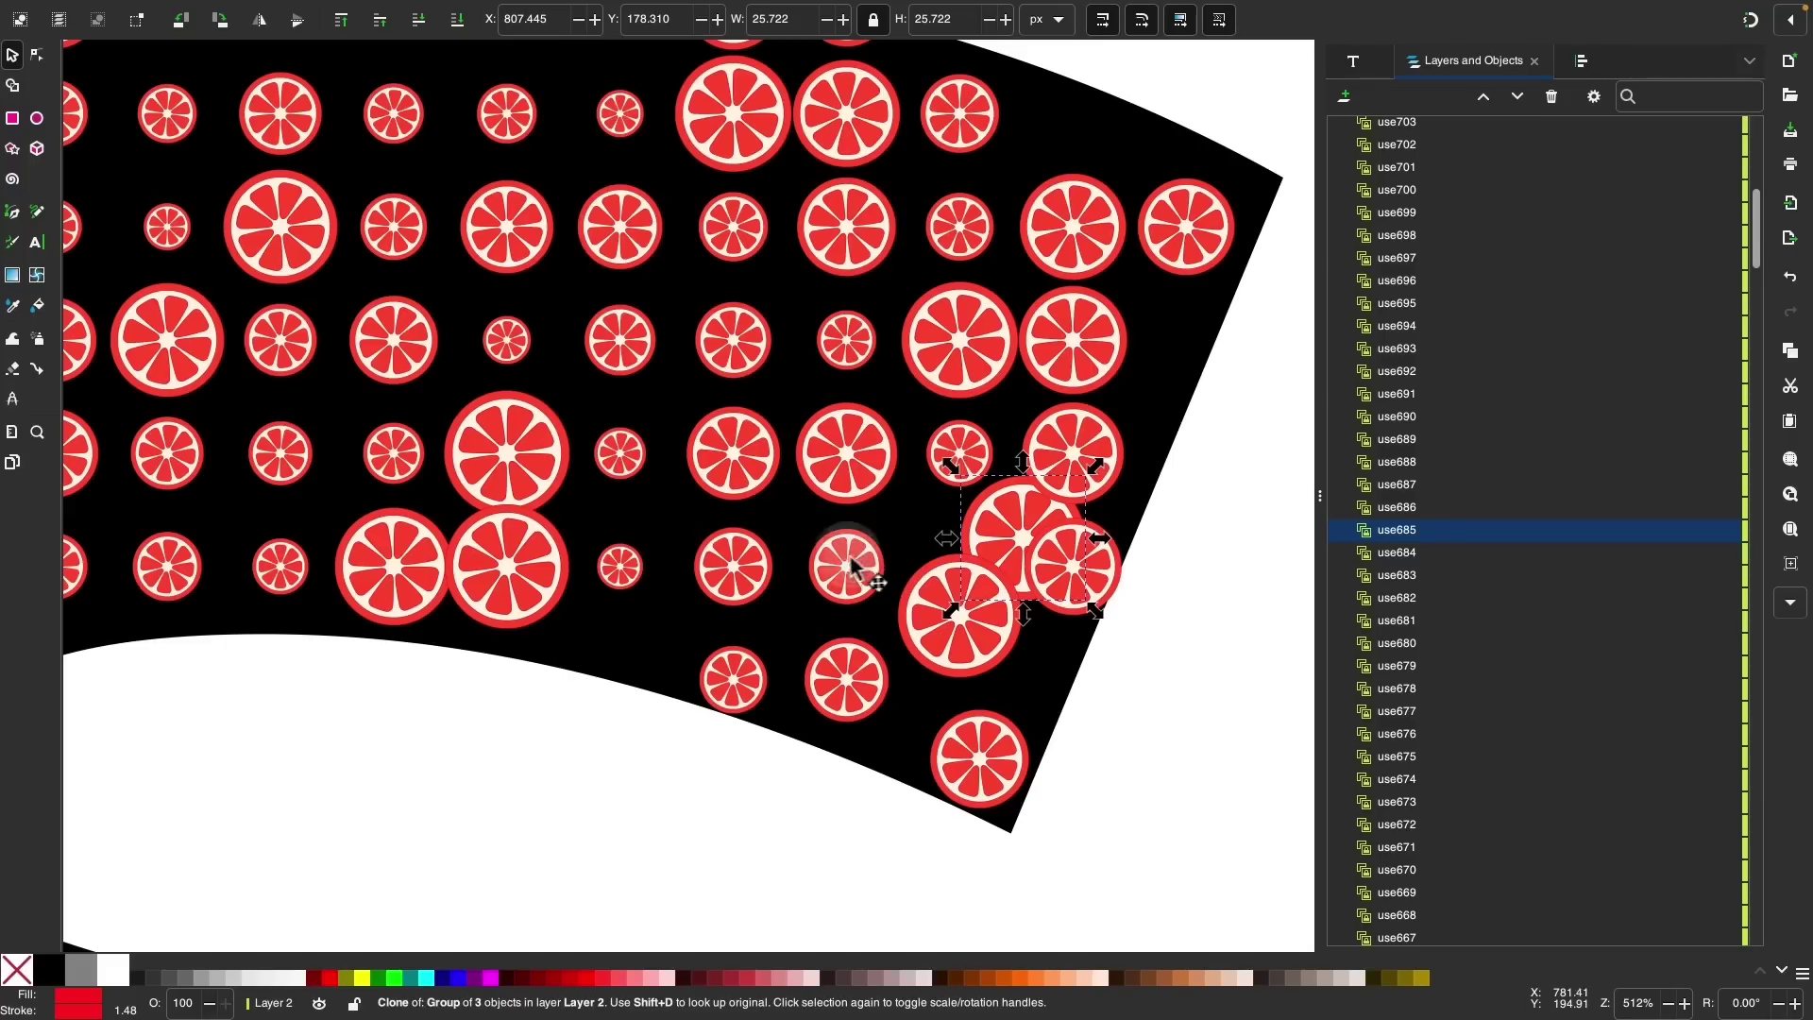
Step: Shift the lower-row clones left into gaps and shrink one clone
left_click_drag(849, 566, 720, 595)
left_click_drag(571, 590, 595, 605)
mouse_move(762, 465)
left_mouse_down()
mouse_move(748, 457)
mouse_move(794, 455)
left_mouse_up()
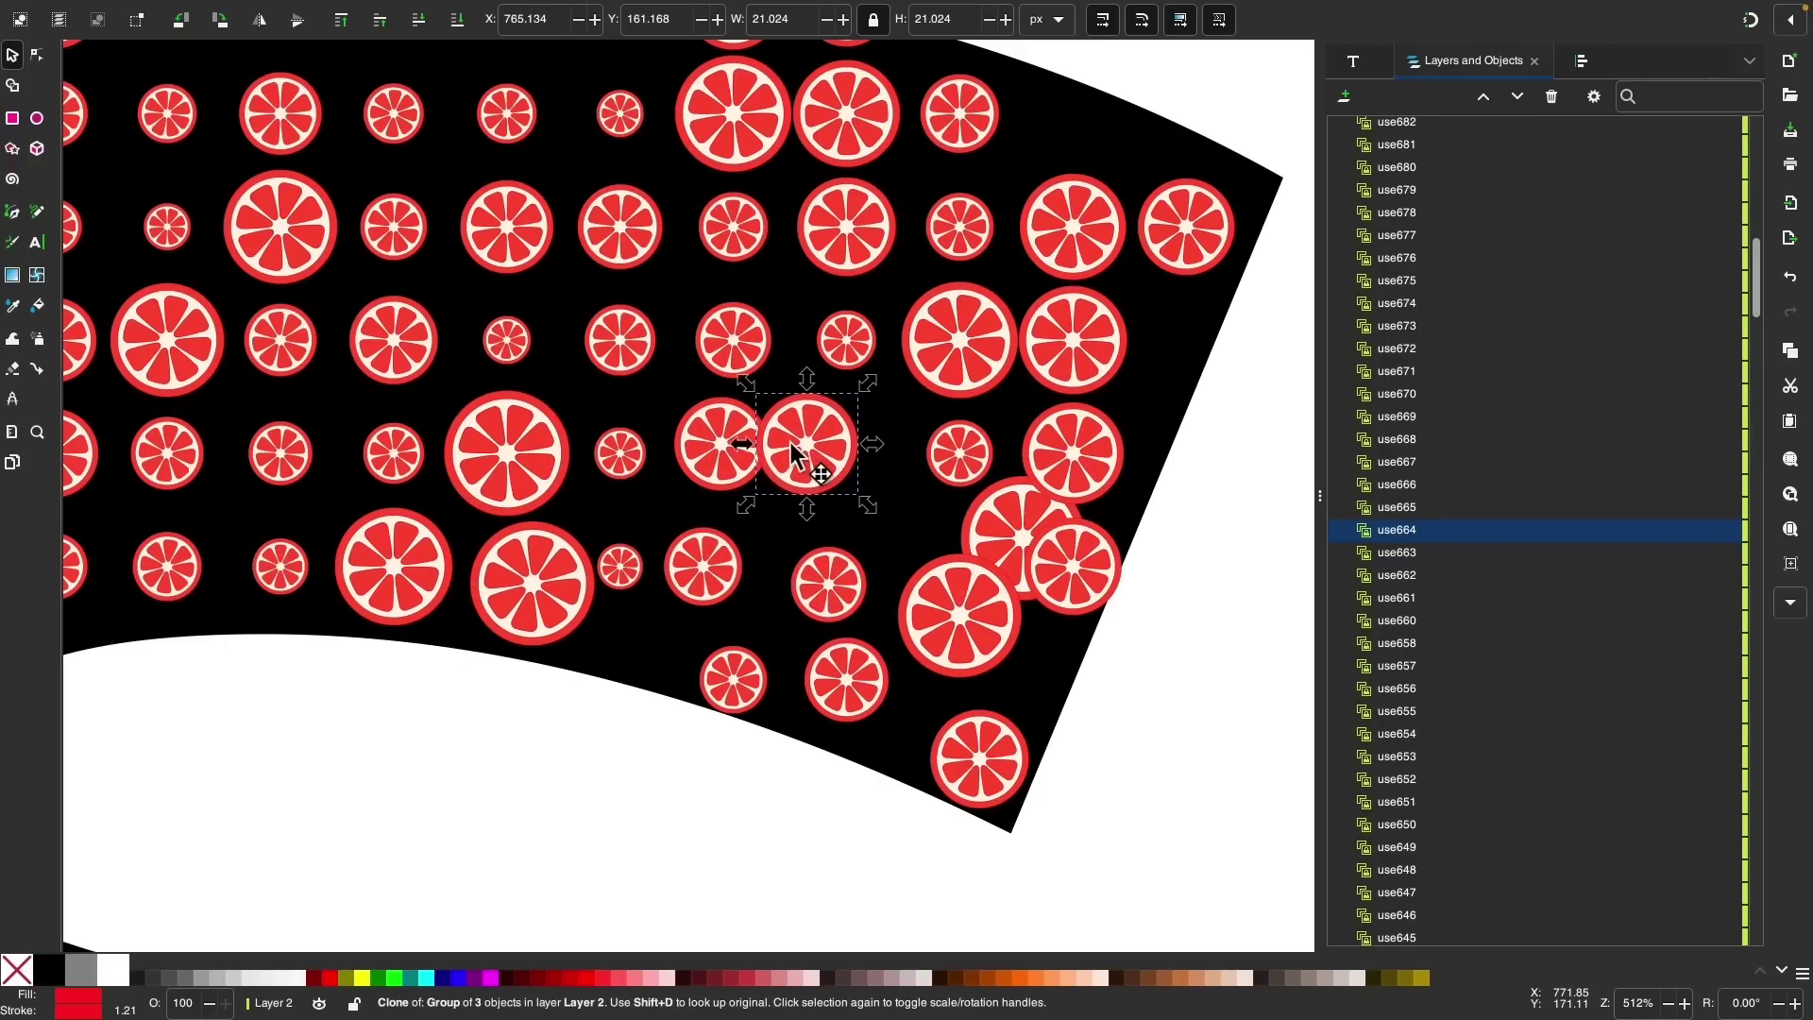
left_click_drag(957, 455, 900, 454)
left_click_drag(1036, 542, 960, 468)
left_click_drag(1069, 495, 1027, 495)
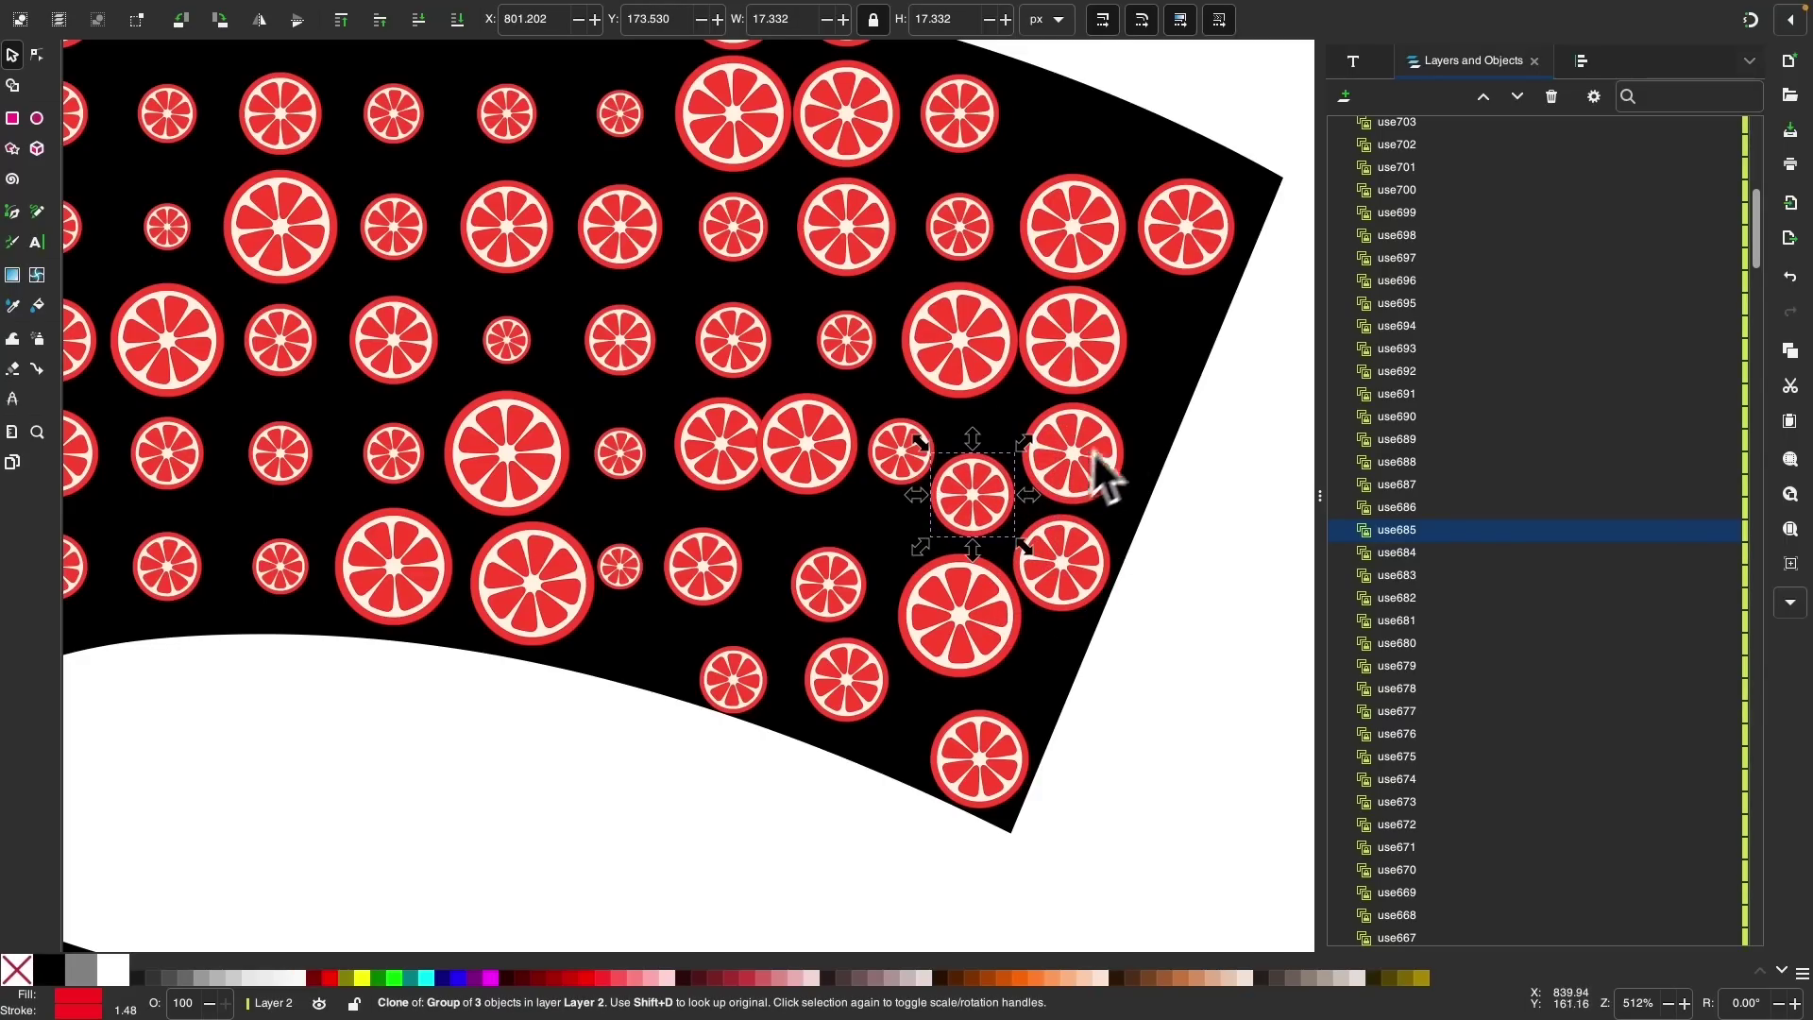
Step: Move the top-right clones into gaps, stamping one extra copy with Space
left_click_drag(1107, 226, 1104, 158)
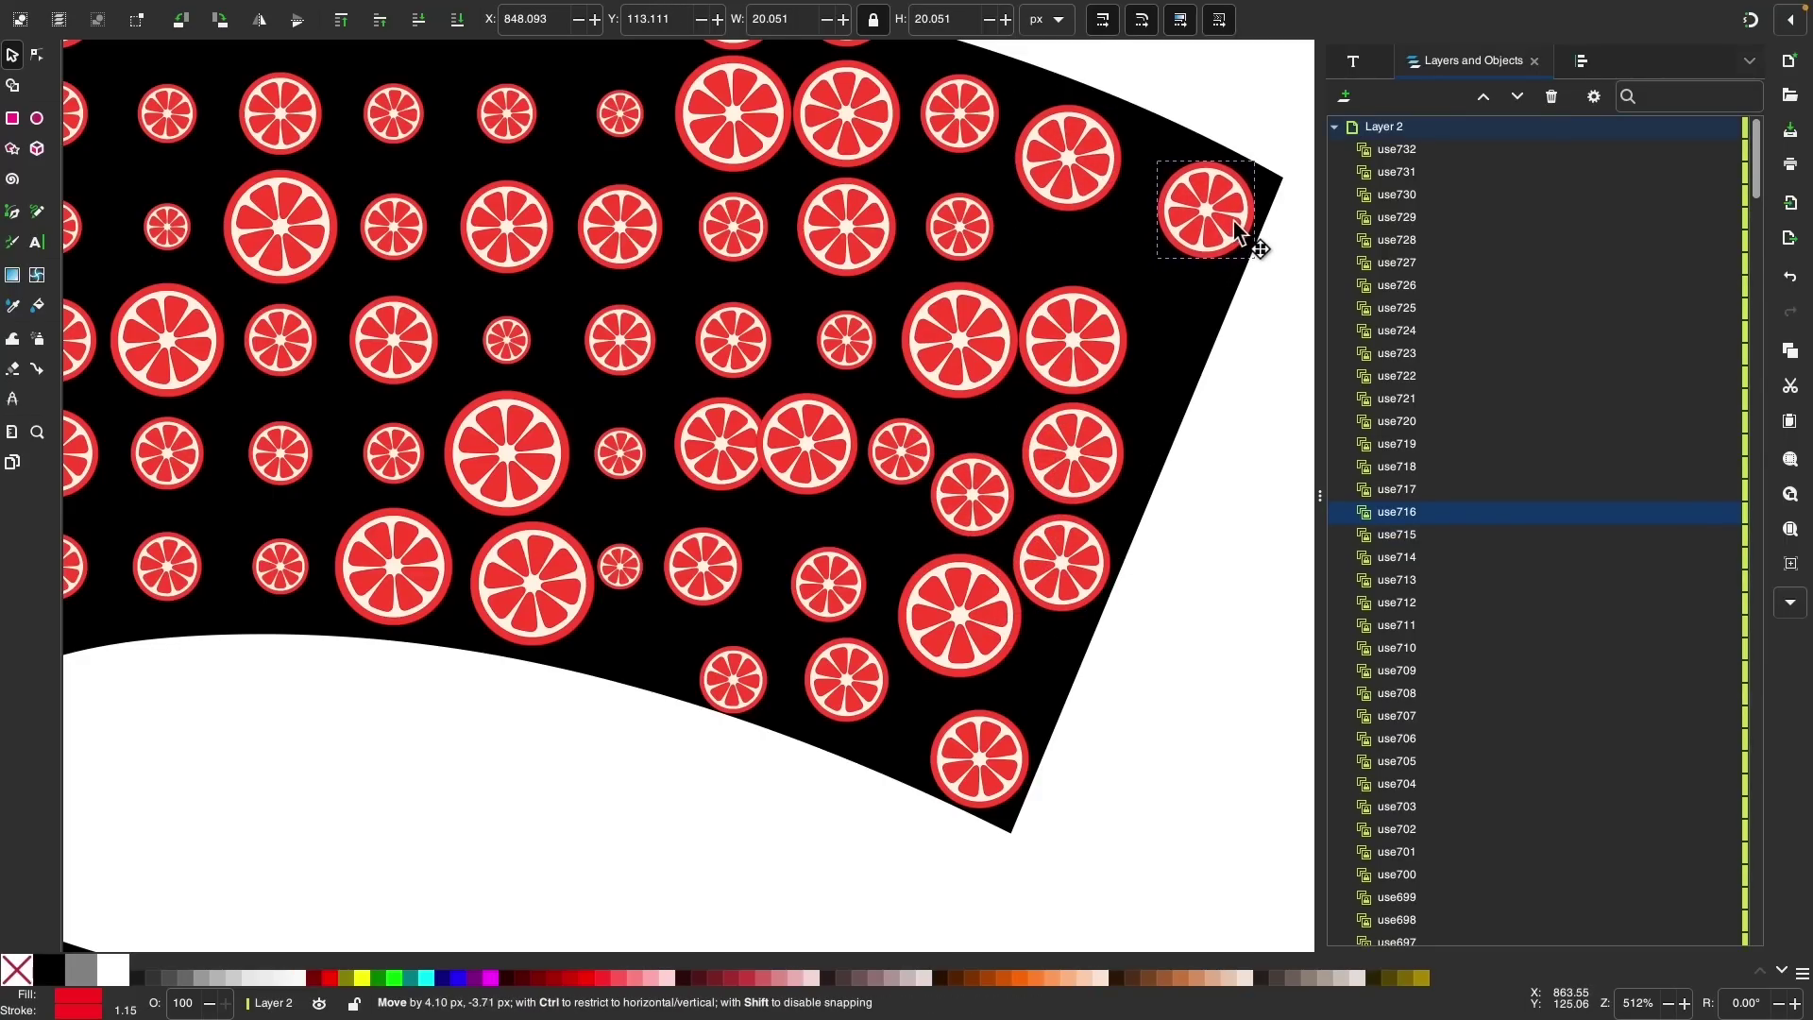
mouse_move(1204, 227)
left_mouse_down()
mouse_move(1117, 338)
mouse_move(1133, 364)
mouse_move(1087, 355)
mouse_move(1117, 371)
left_mouse_up()
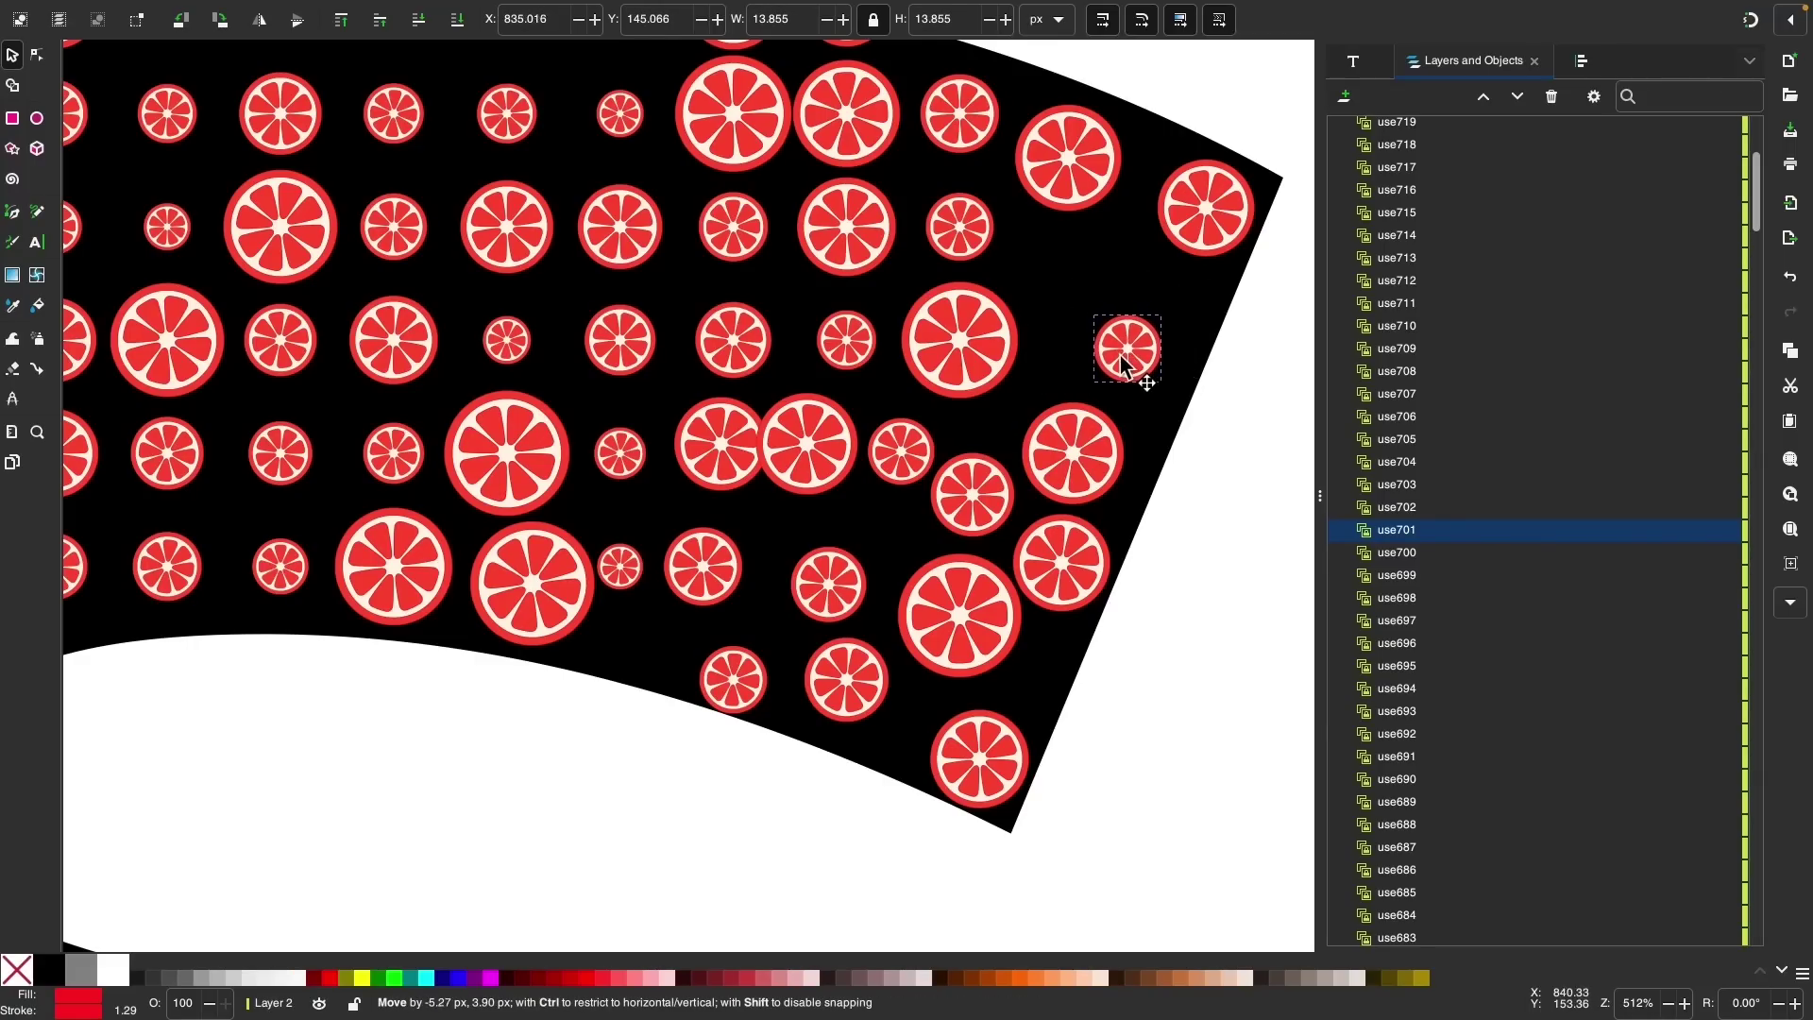
key("space")
left_click_drag(1137, 368, 1038, 292)
left_click_drag(939, 353, 945, 358)
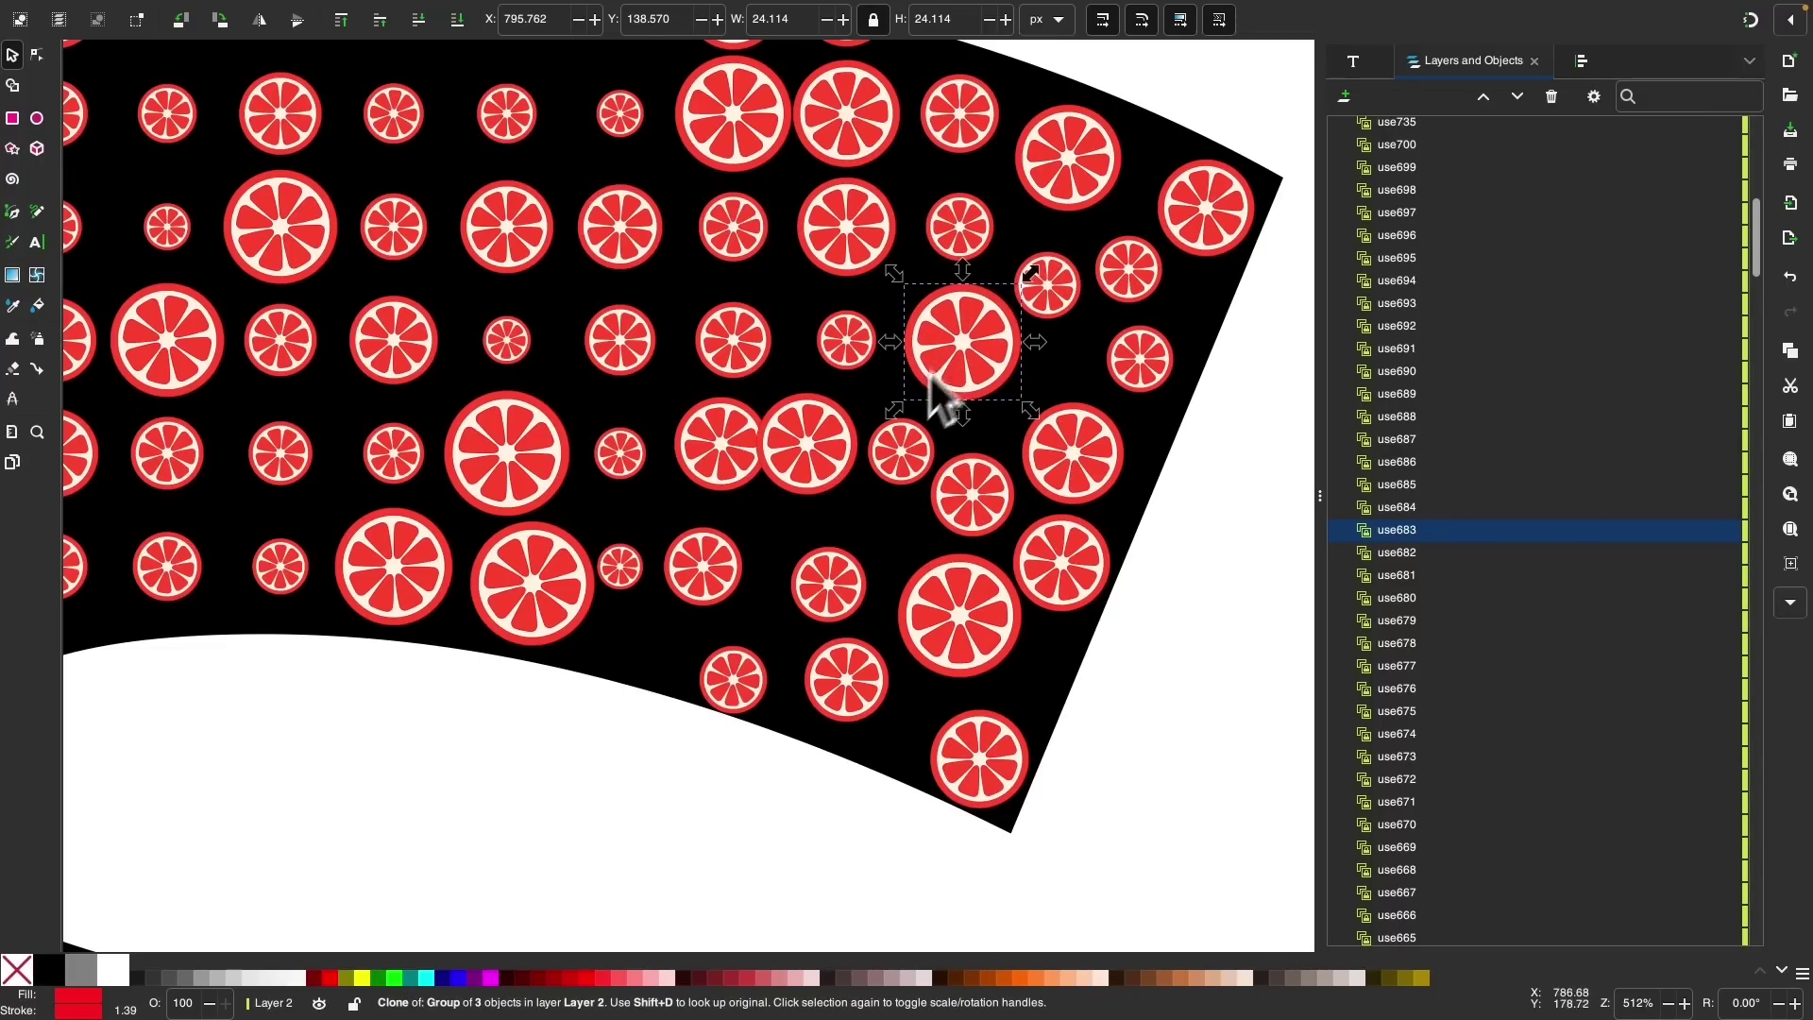
left_click_drag(810, 418, 937, 421)
Step: Slide the top-row clones left into the gaps and shrink the clone on the upper-left edge
left_click(722, 440)
scroll(711, 427, "up", 5)
scroll(711, 427, "left", 7)
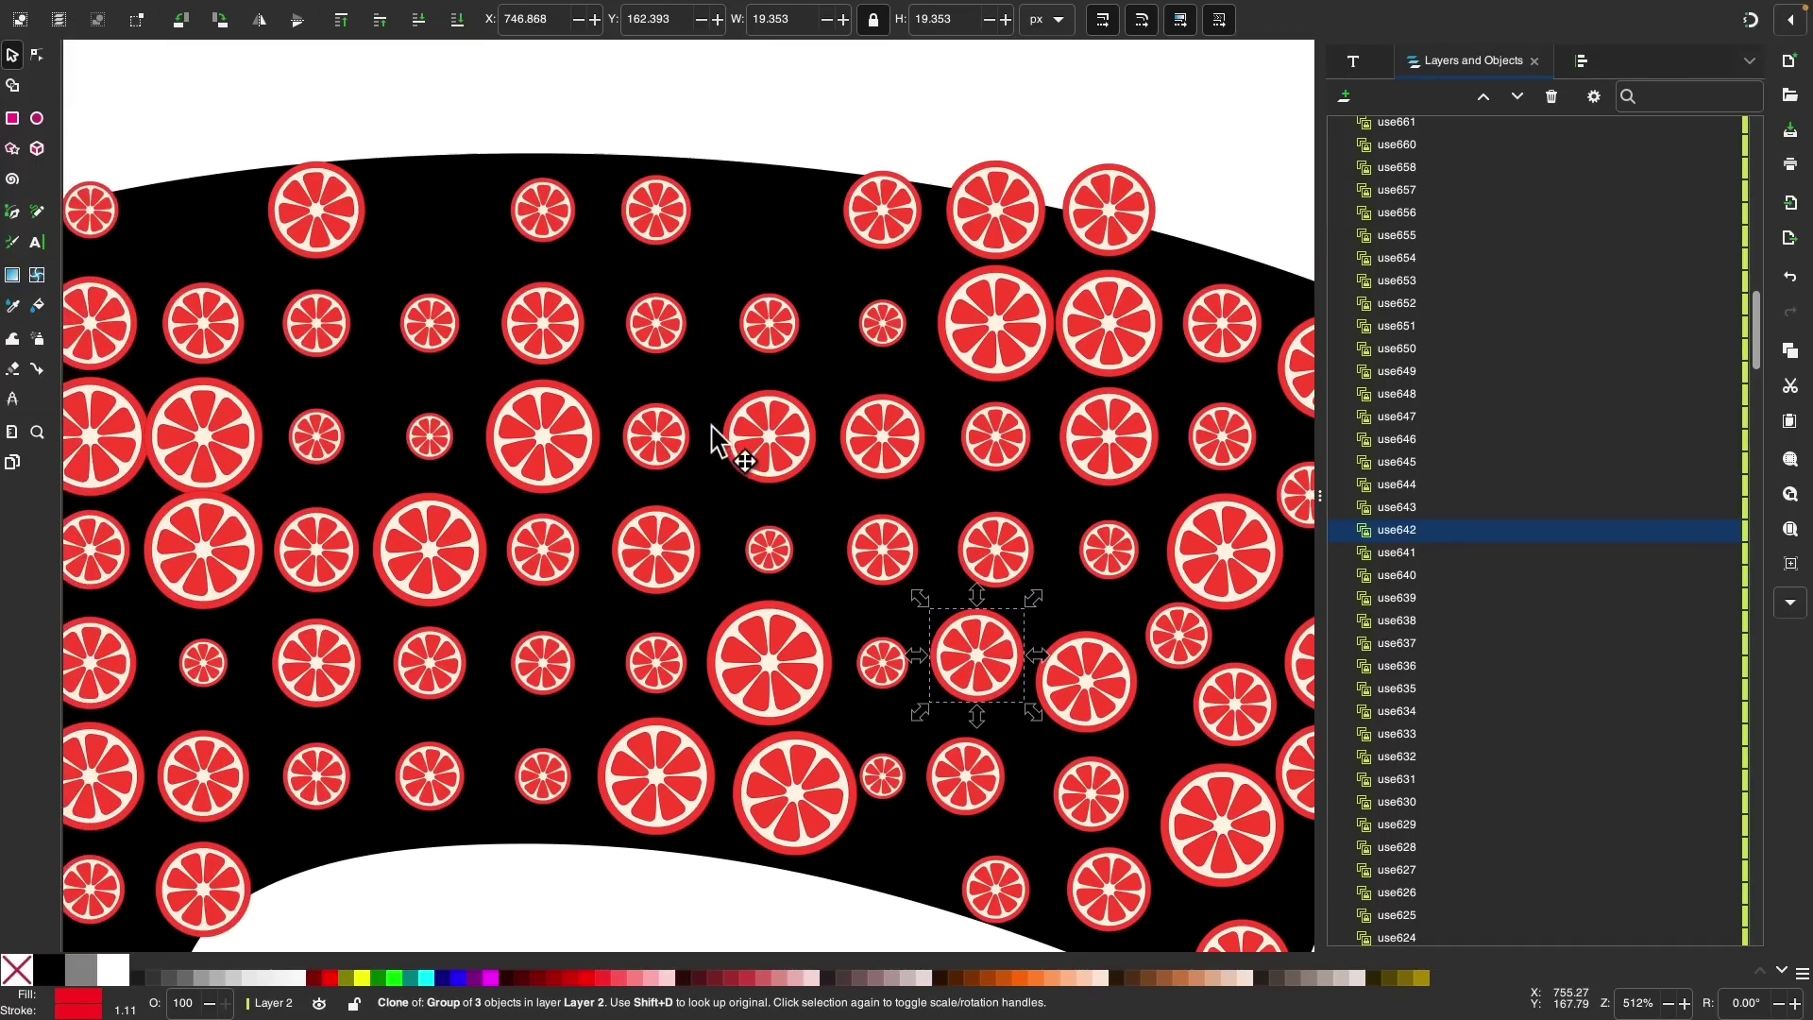
scroll(711, 426, "up", 1)
left_click_drag(883, 247, 803, 244)
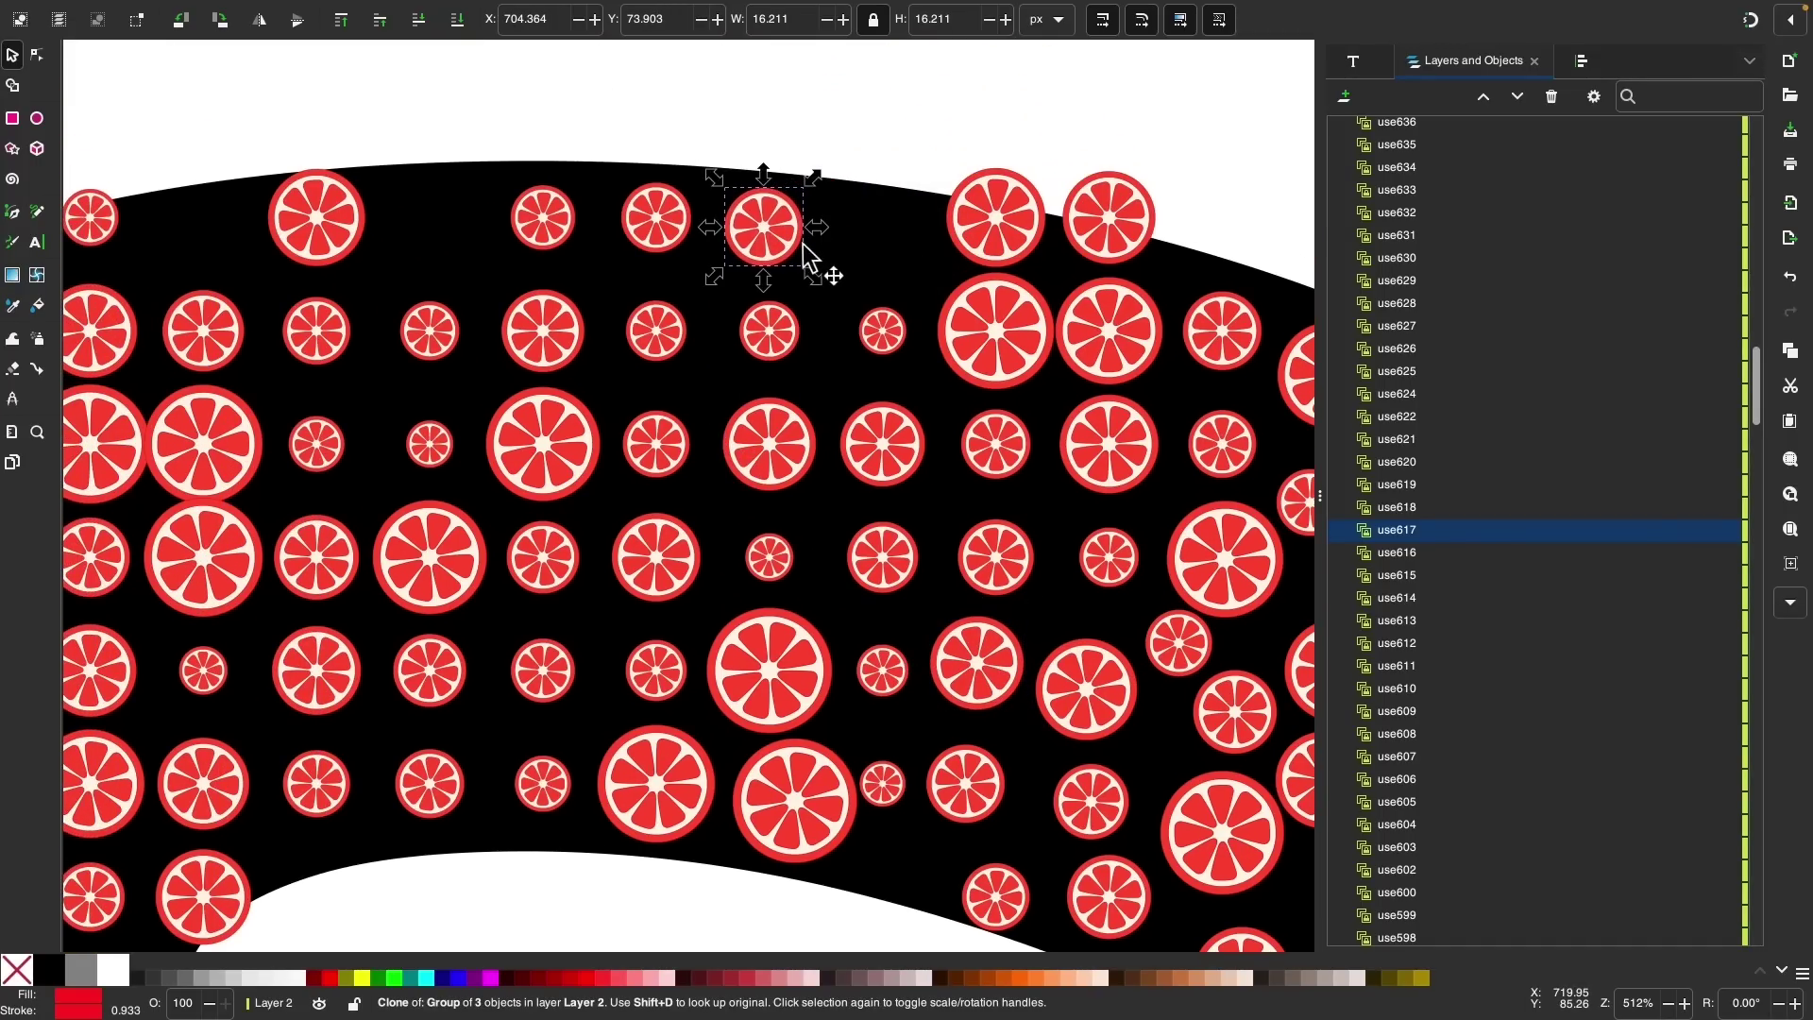
left_click_drag(1024, 232, 891, 252)
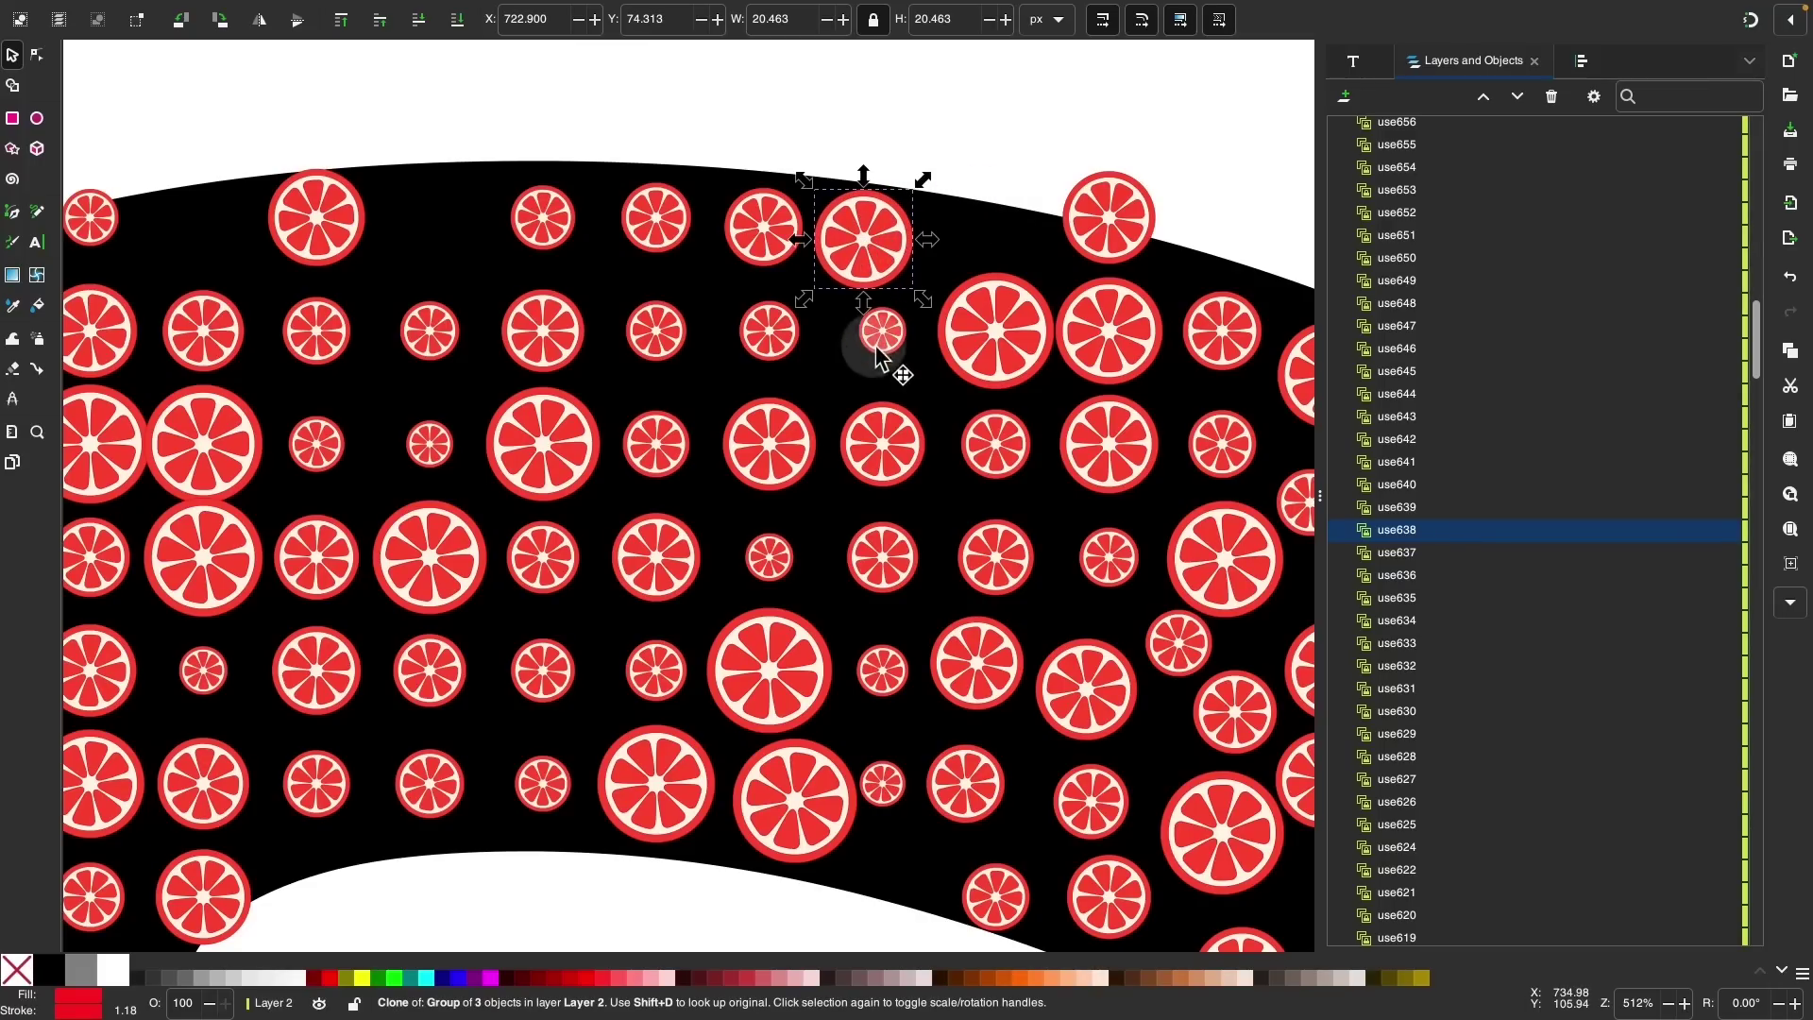
left_click_drag(871, 349, 849, 380)
left_click_drag(1075, 234, 446, 247)
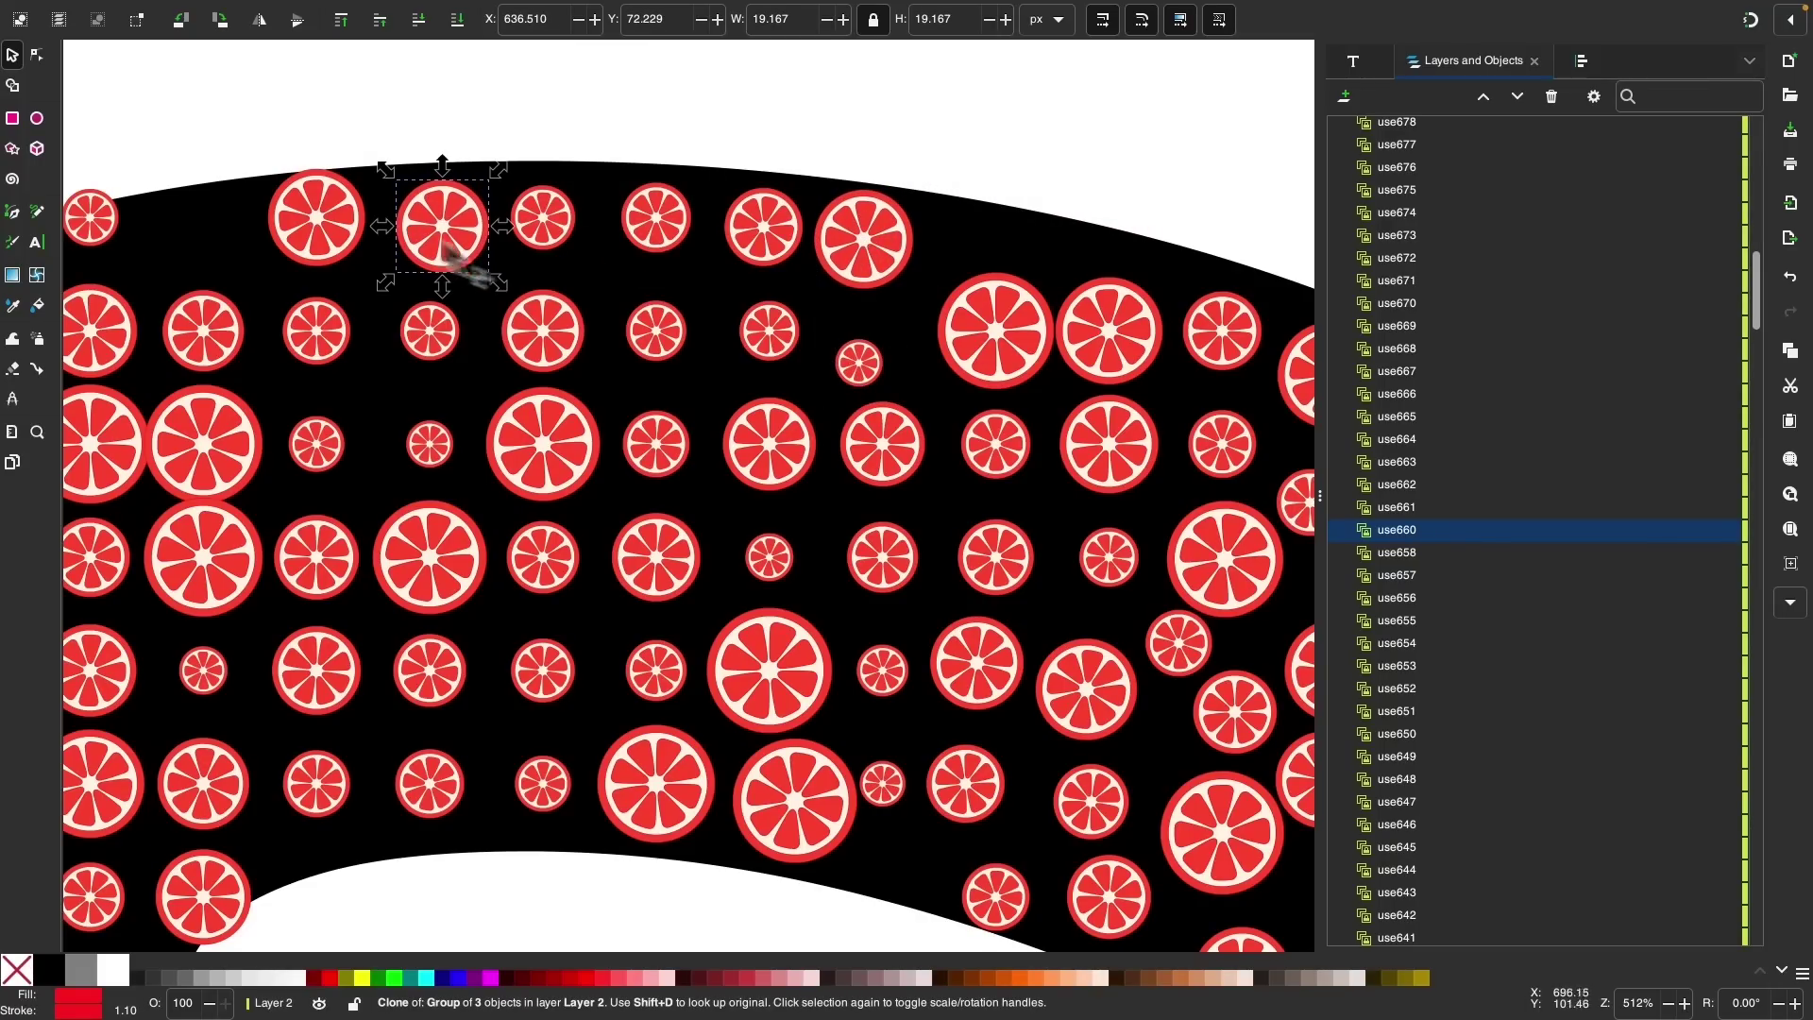
scroll(479, 372, "left", 15)
scroll(479, 372, "down", 5)
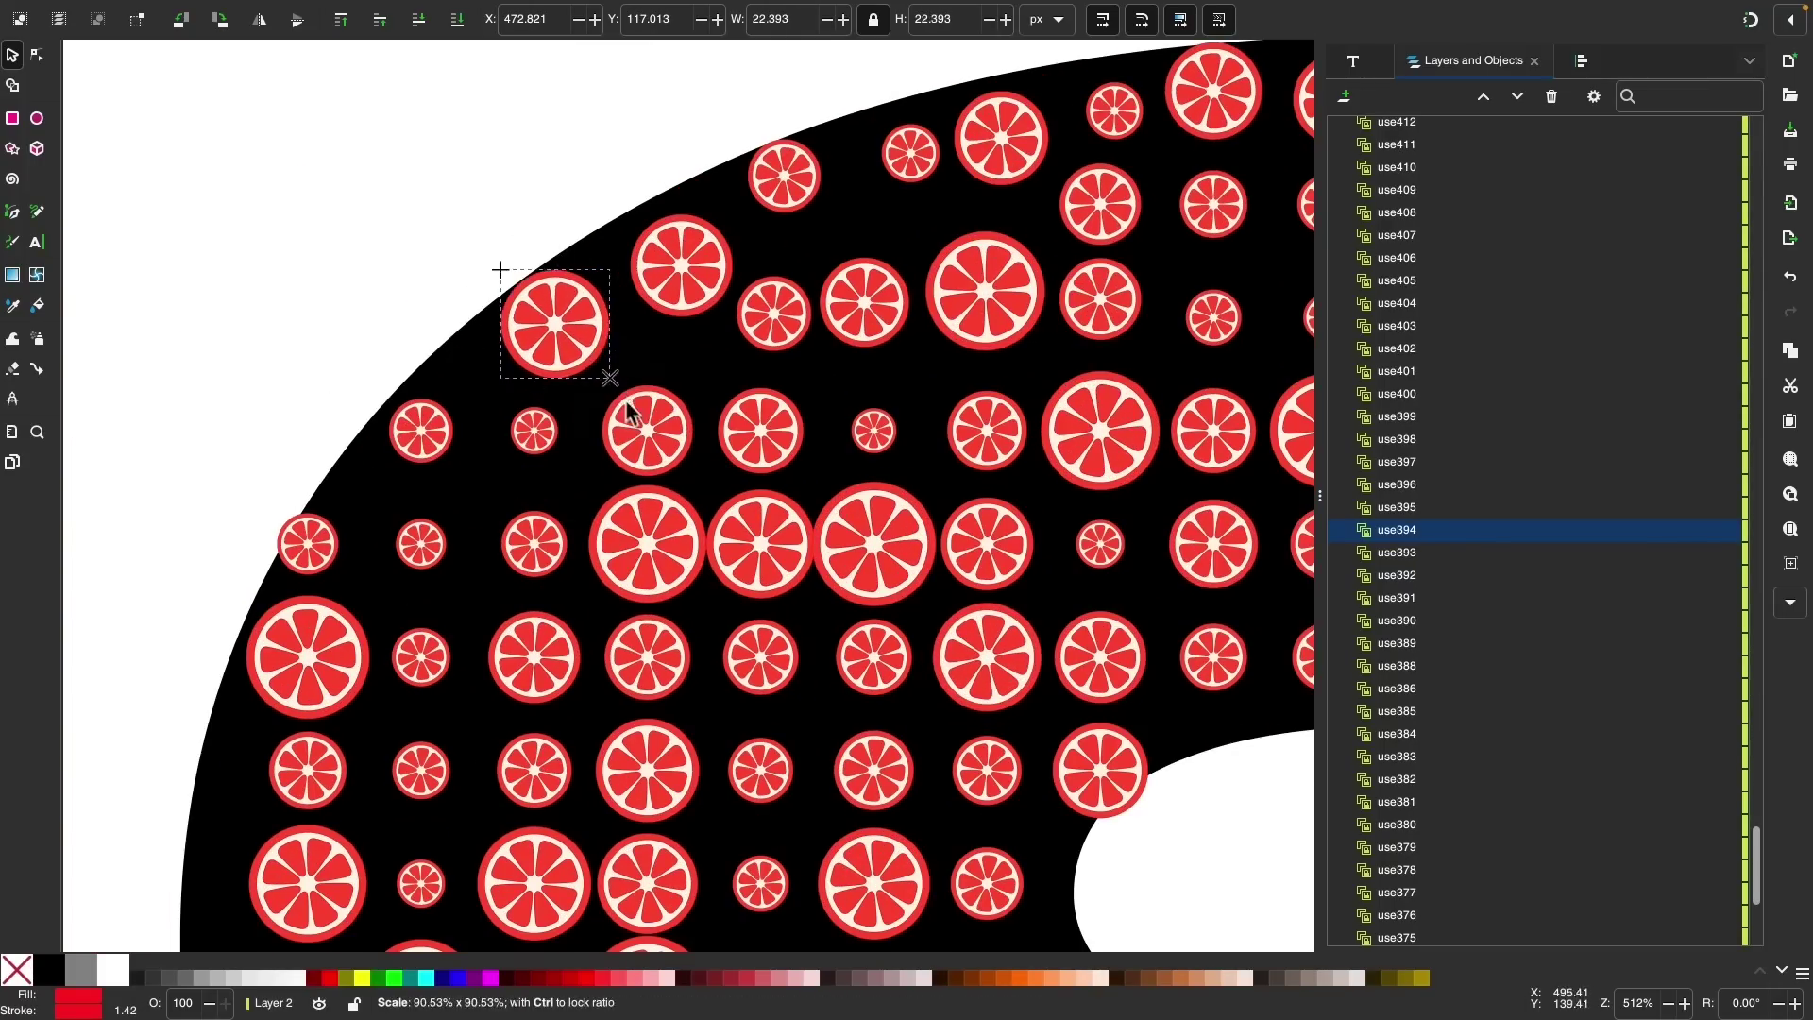
left_click_drag(804, 226, 814, 244)
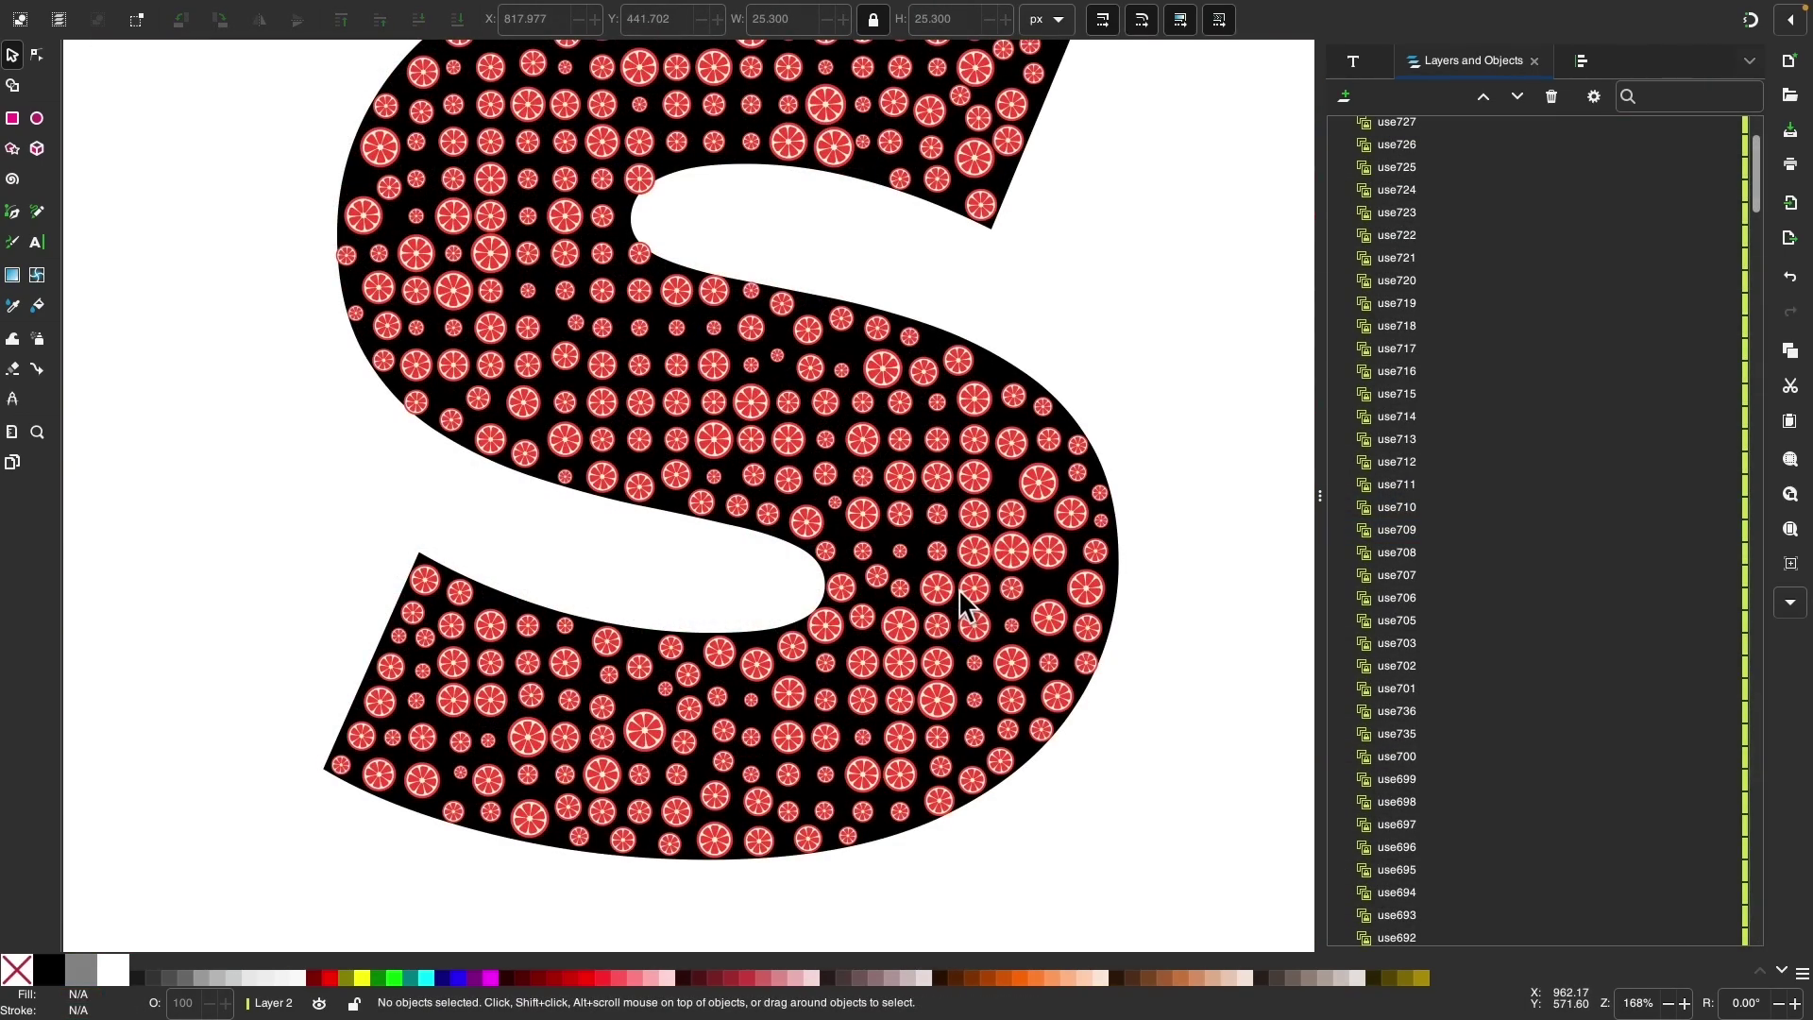
Step: Shrink one slice clone slightly near the S's inner curve
scroll(1056, 589, "up", 3)
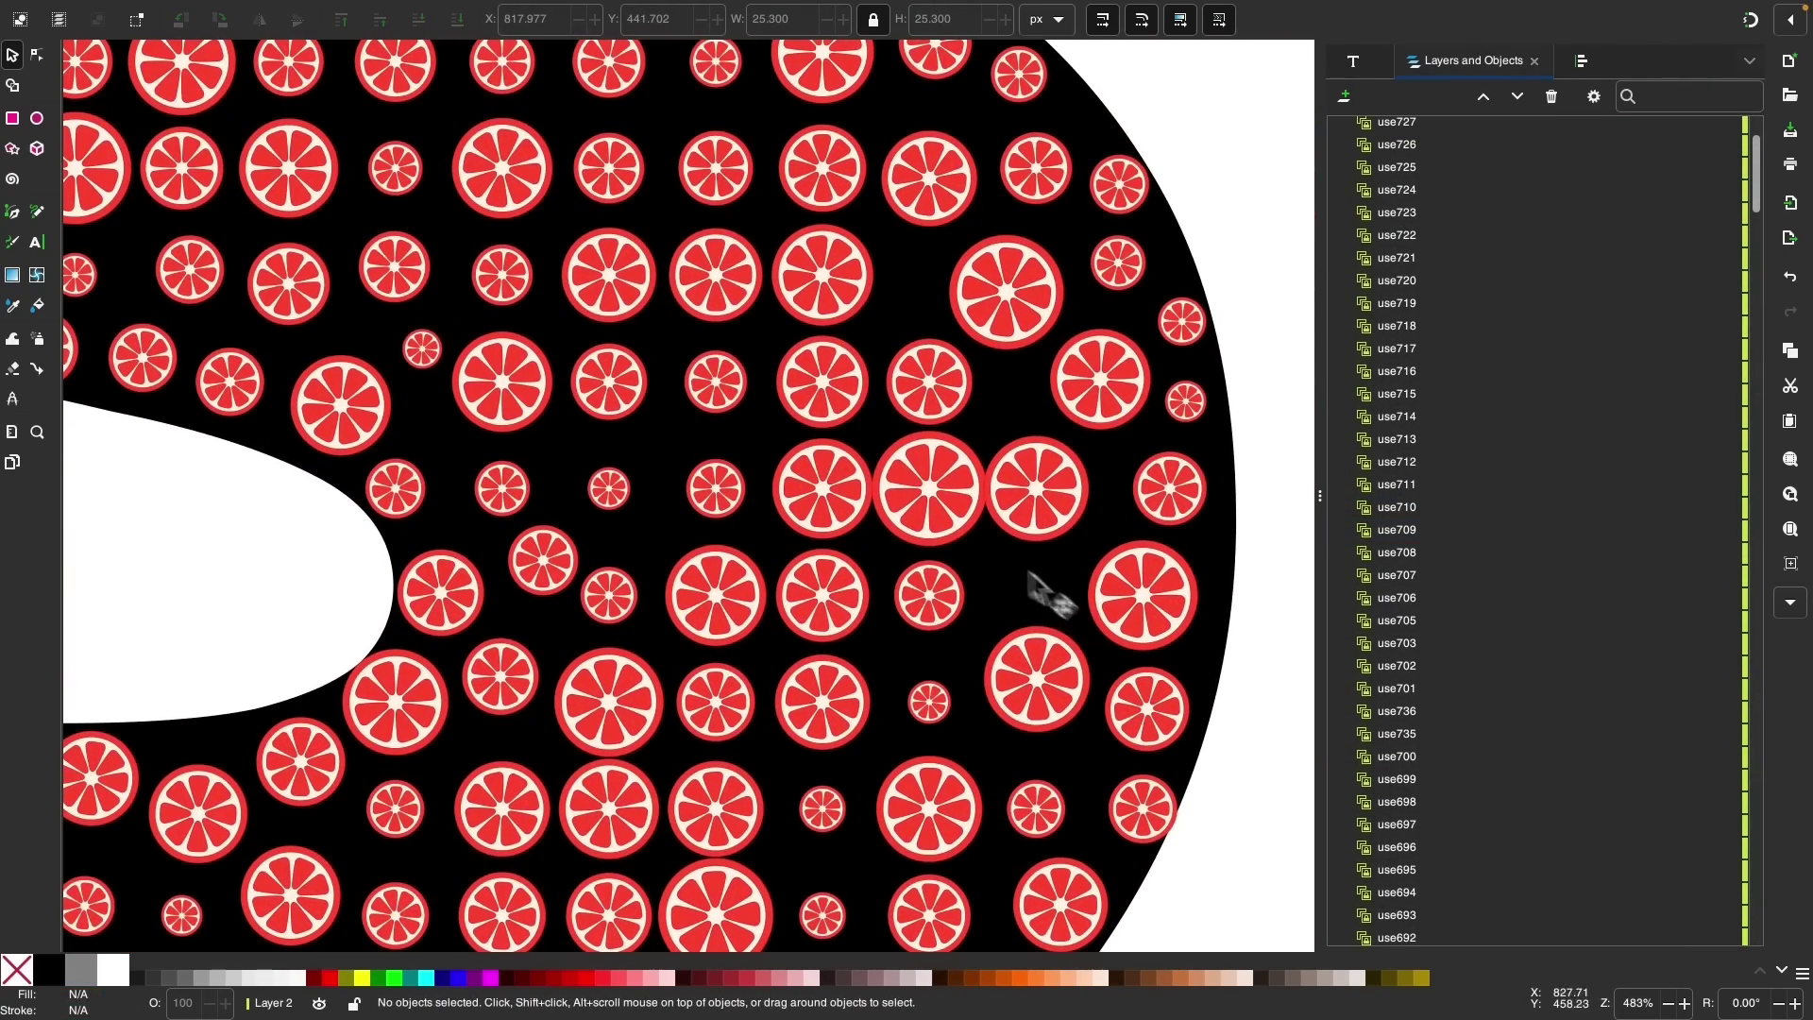
left_click(935, 501)
left_click_drag(1001, 490, 988, 489)
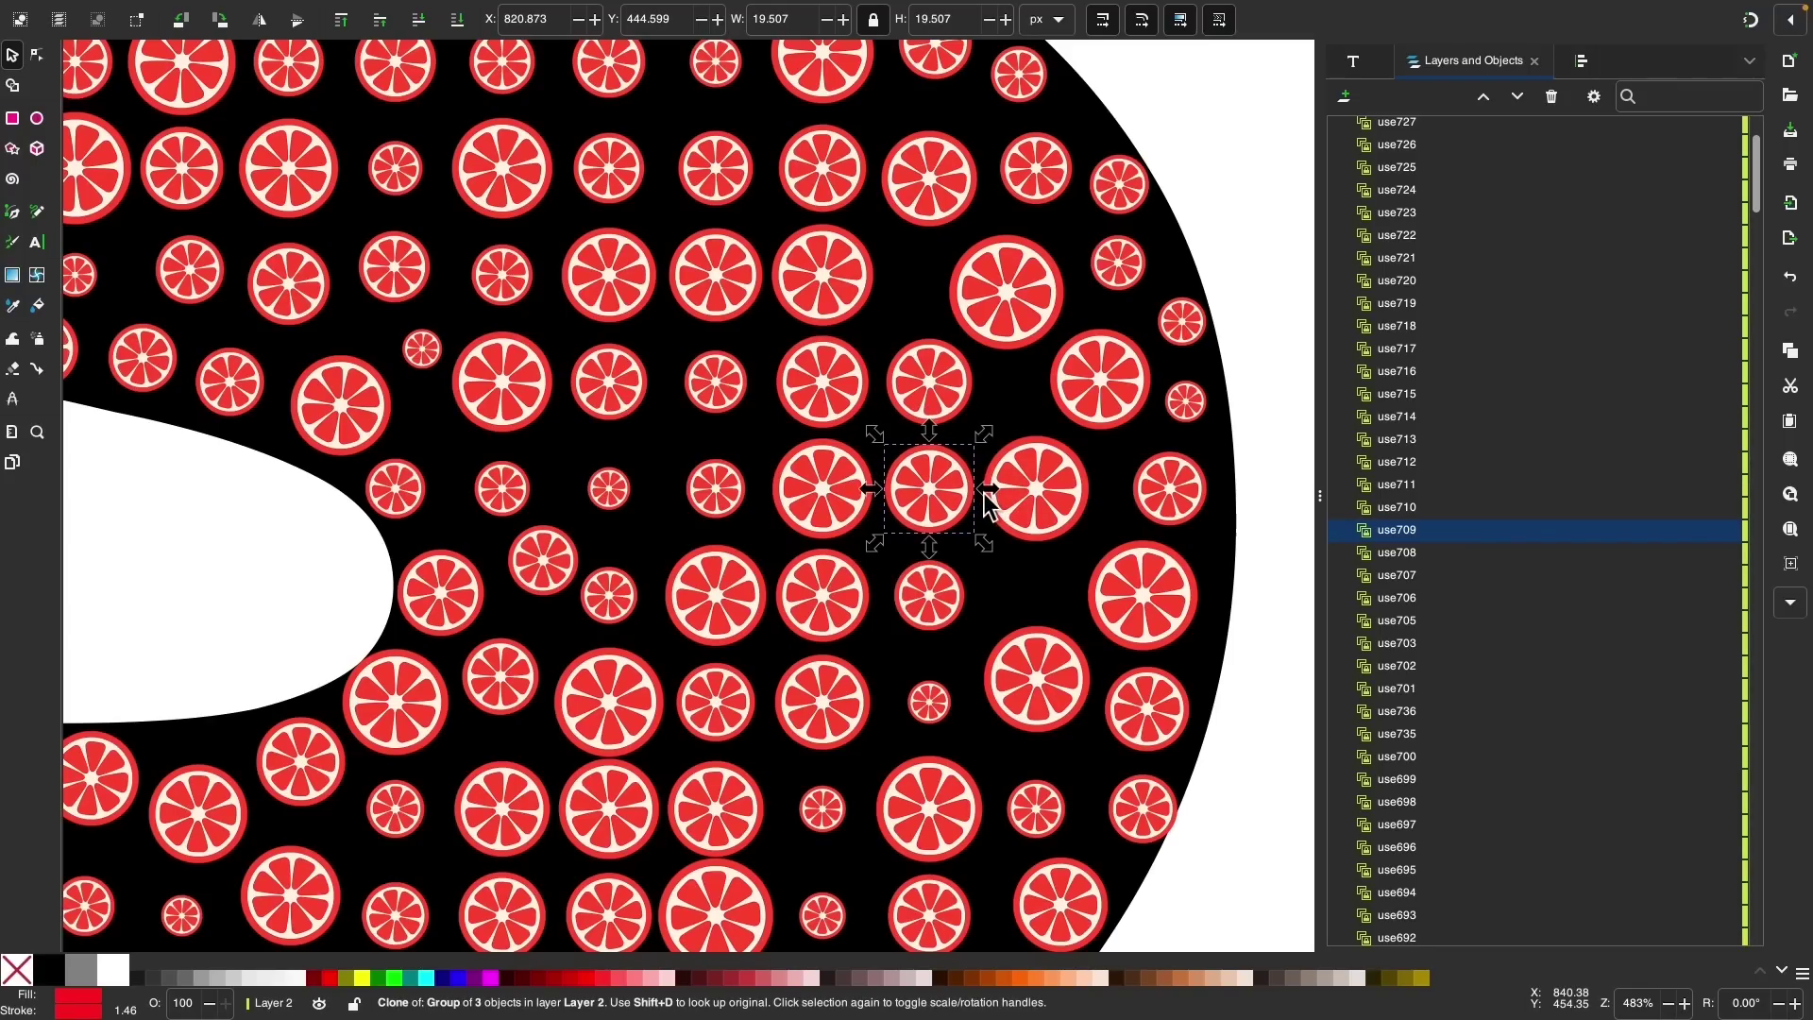
scroll(878, 506, "down", 3)
scroll(861, 495, "down", 1)
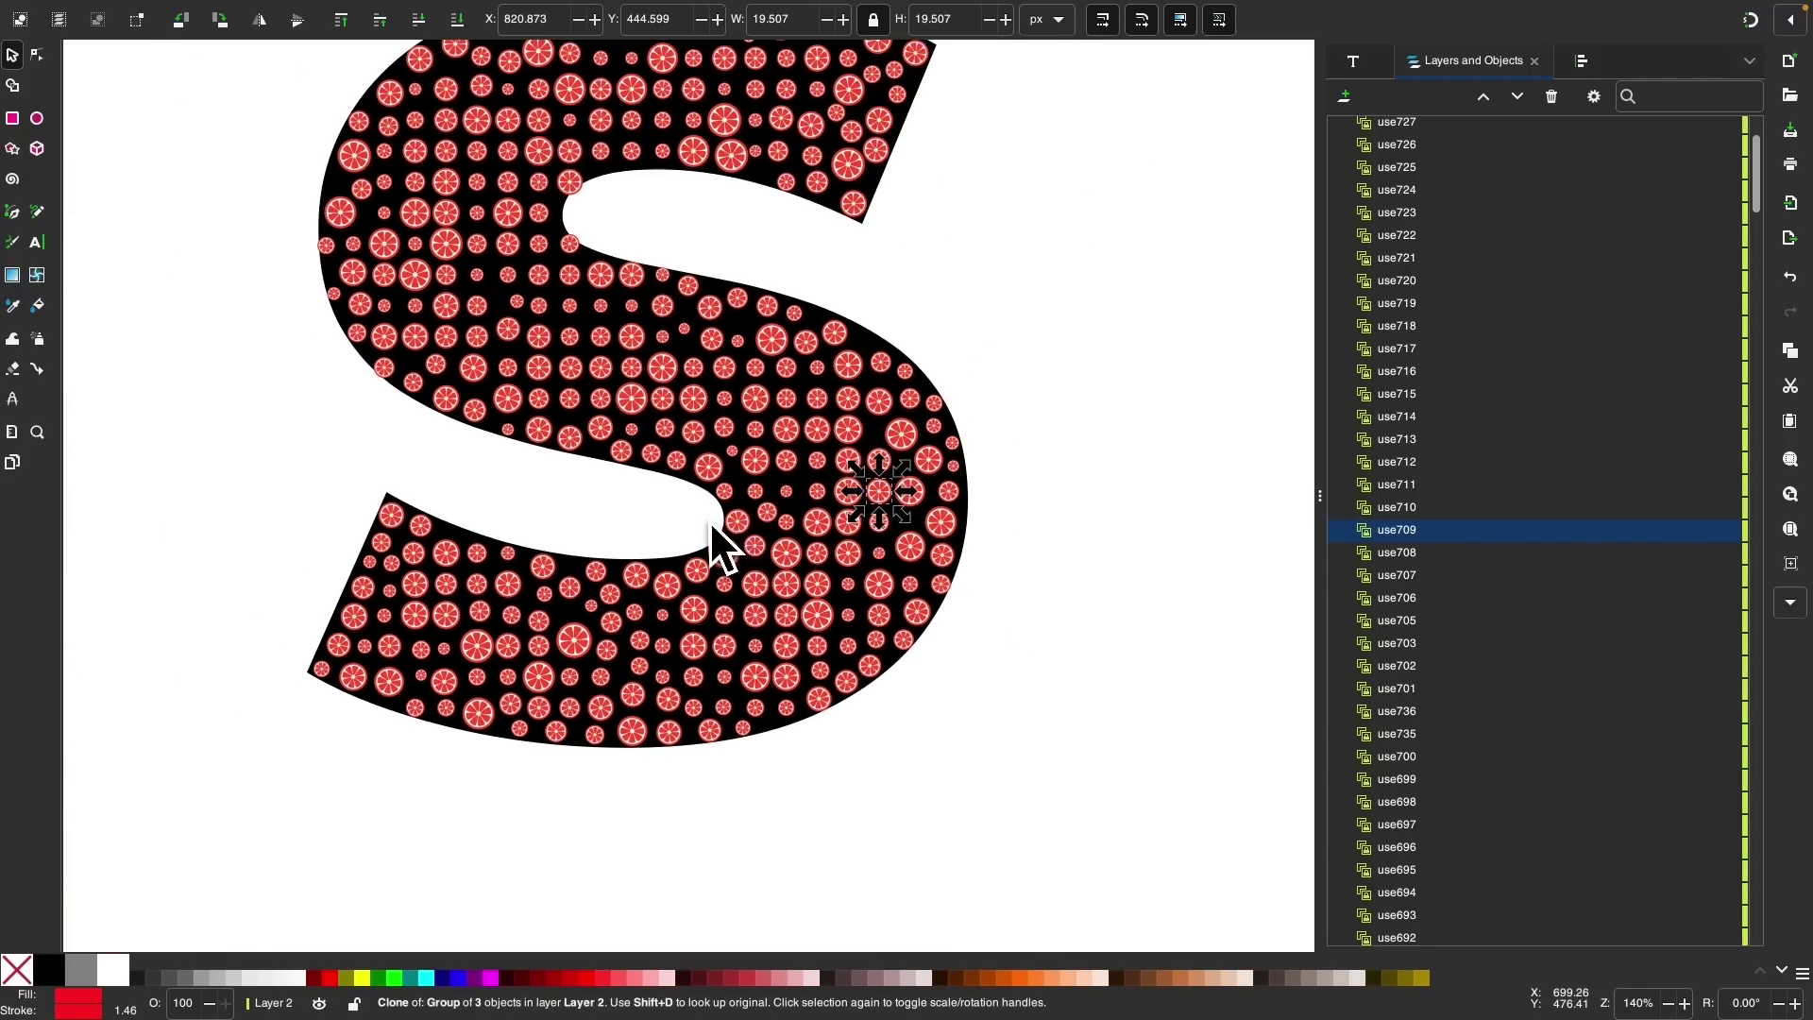
scroll(708, 522, "down", 1)
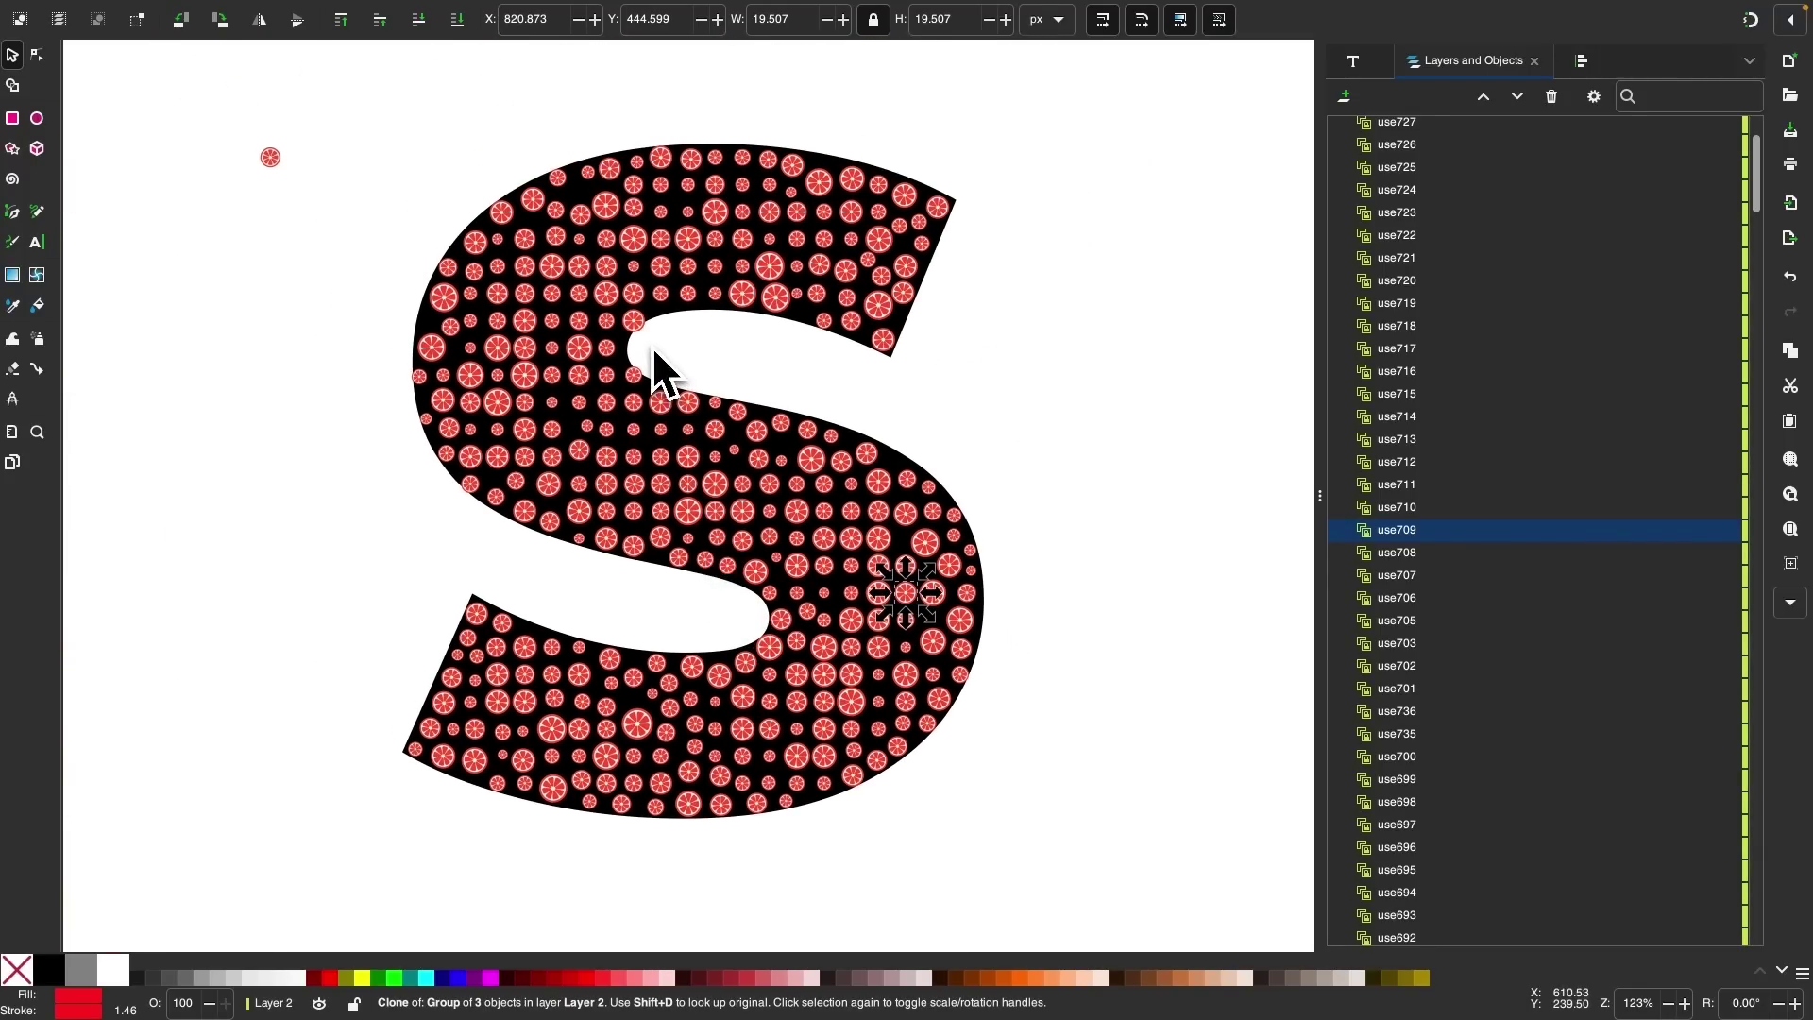
scroll(651, 346, "up", 4)
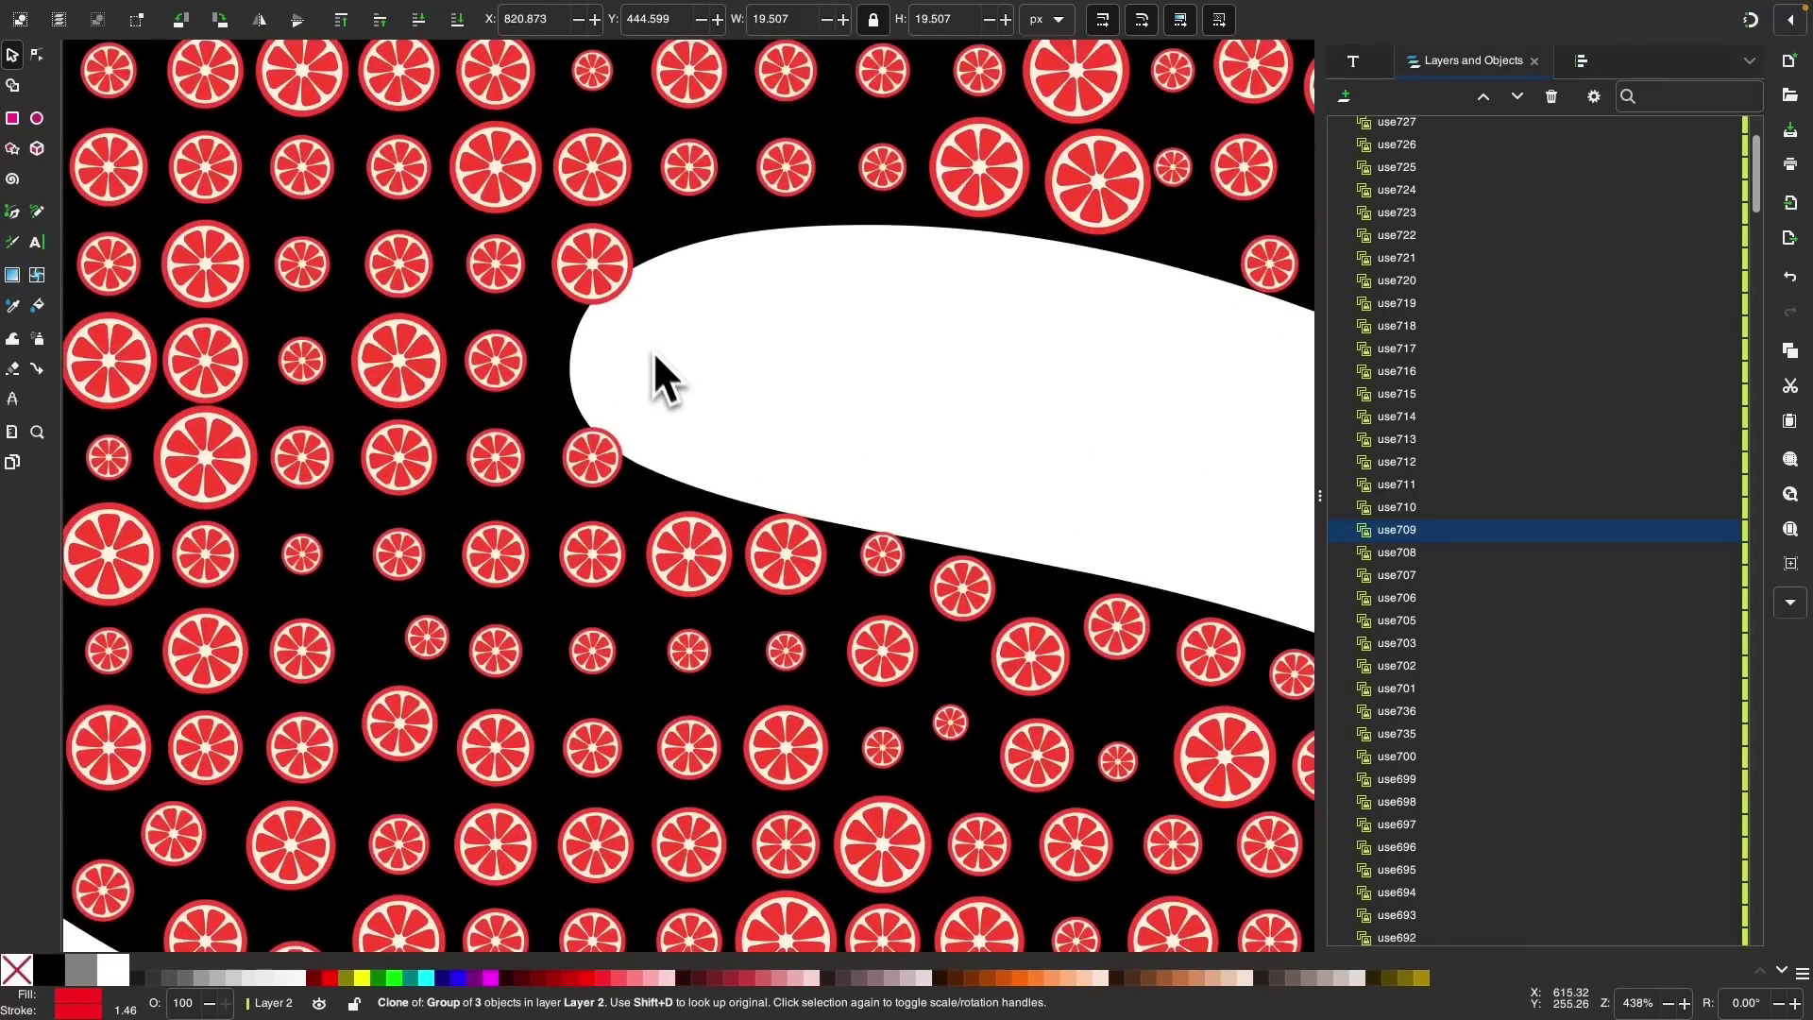
Step: Reposition clones along the inner upper curve, enlarging one and shrinking another to about 14.9 px
left_click_drag(614, 464, 608, 476)
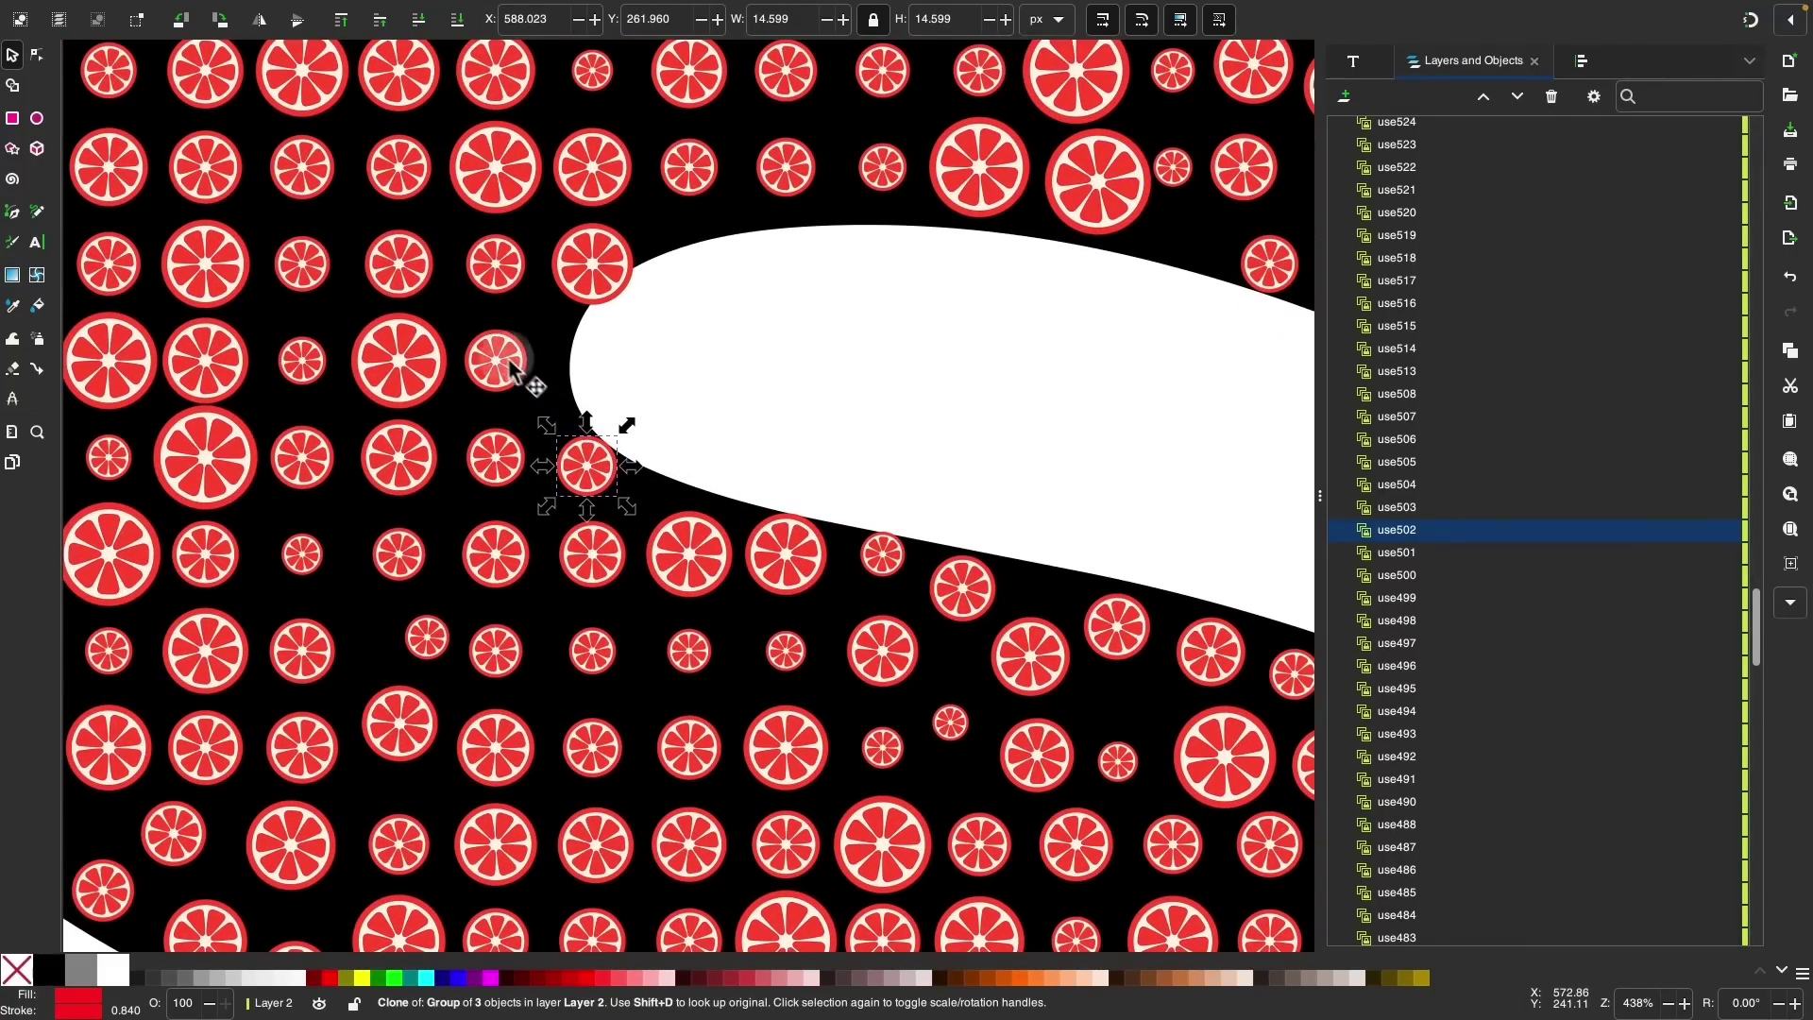
mouse_move(510, 371)
left_mouse_down()
mouse_move(530, 367)
mouse_move(464, 371)
left_mouse_up()
left_click_drag(608, 300, 604, 278)
scroll(609, 297, "up", 3)
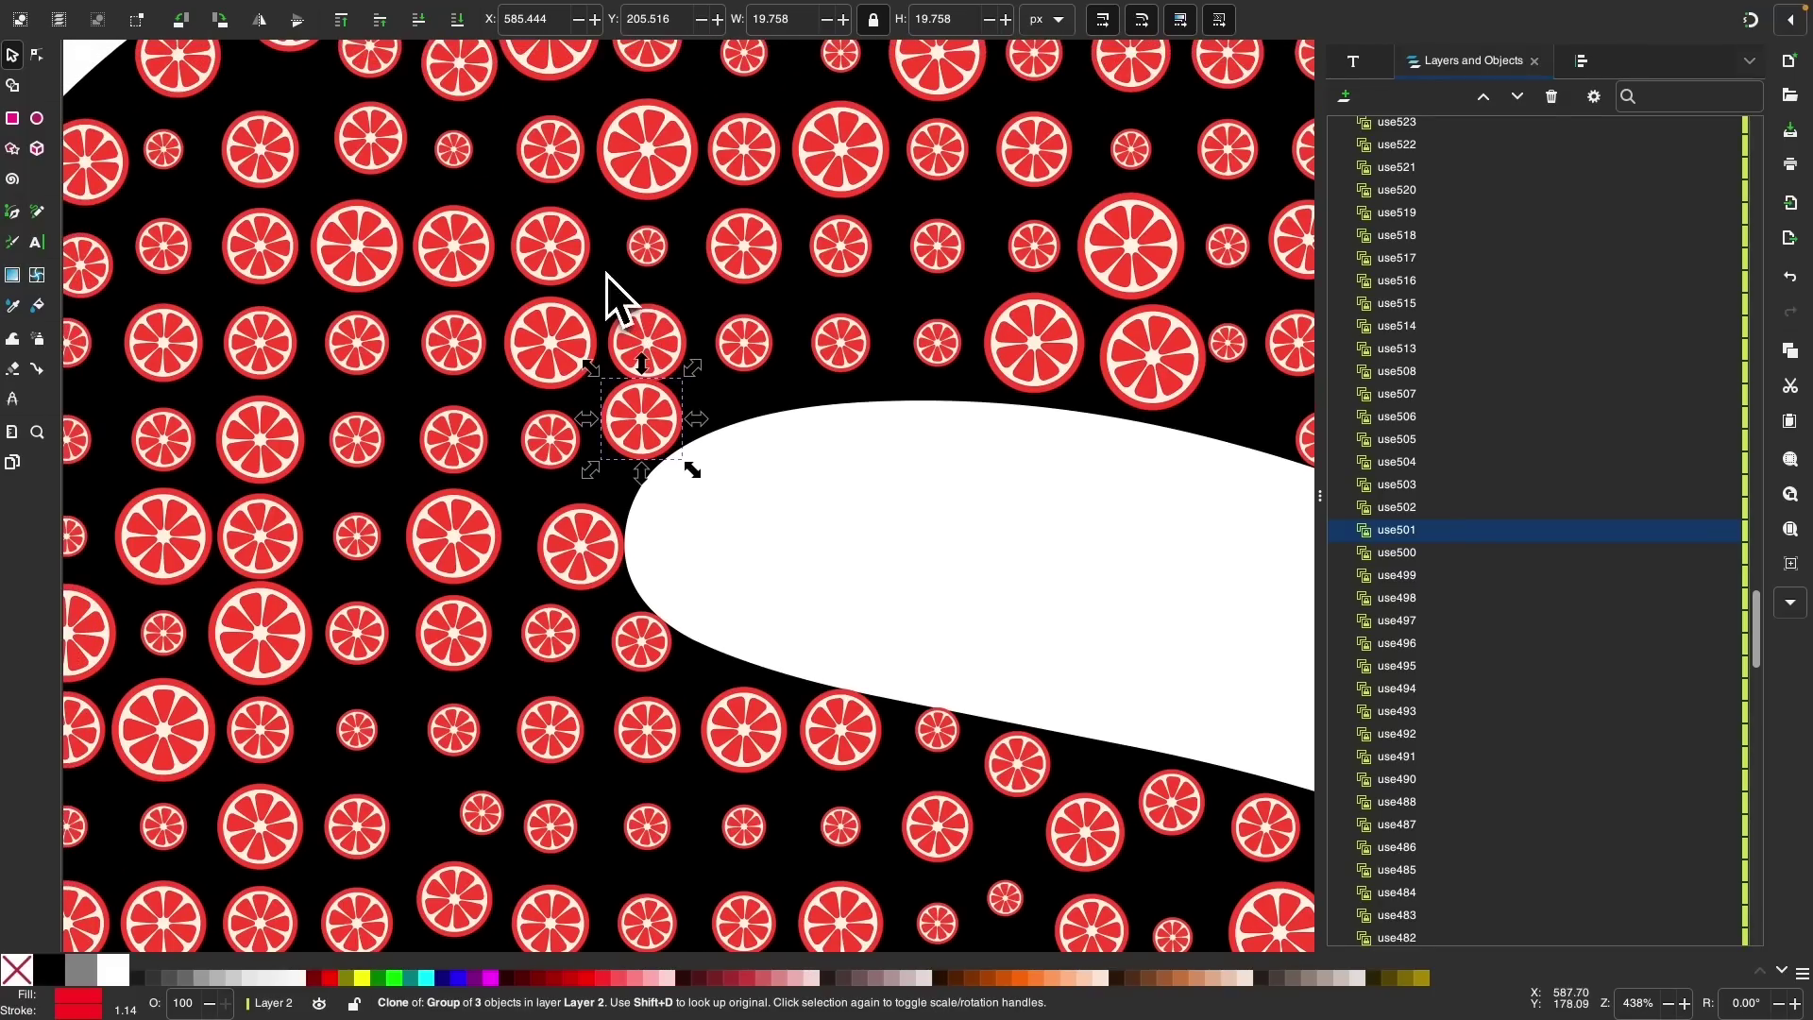
left_click(646, 343)
left_click_drag(646, 344, 710, 326)
scroll(710, 325, "down", 3)
scroll(465, 325, "up", 3)
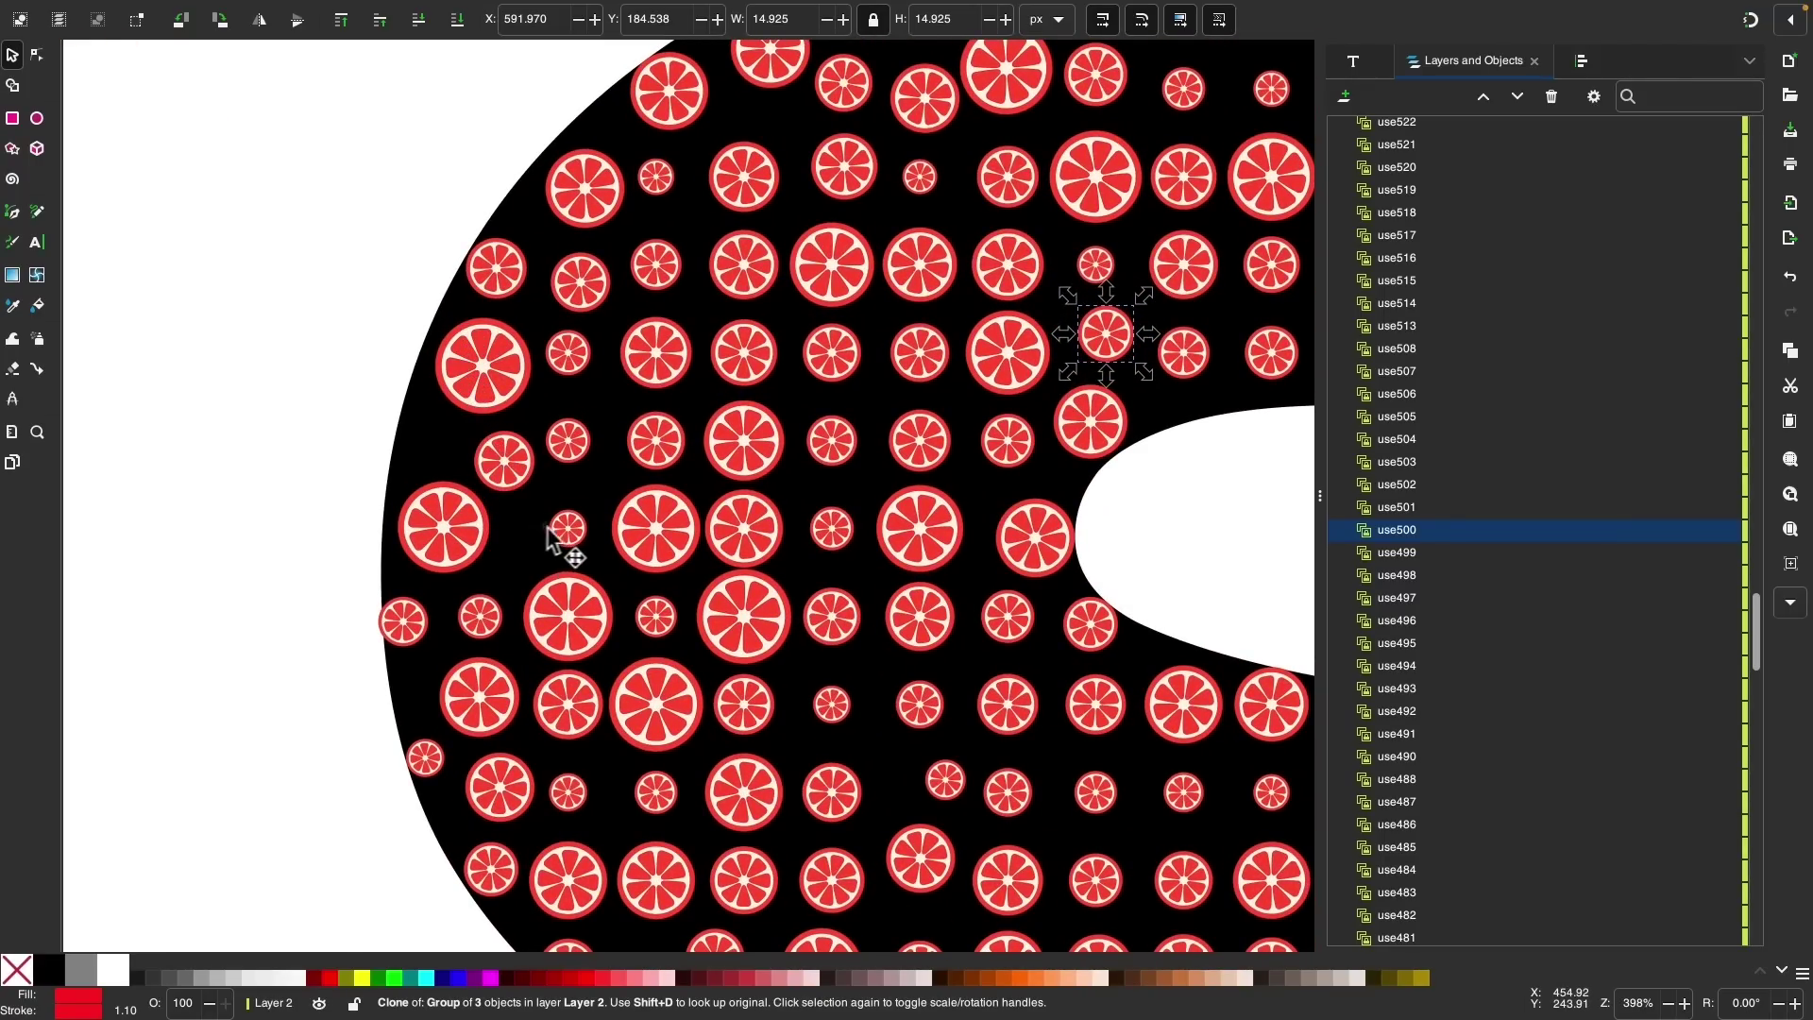
left_click(548, 529)
scroll(547, 529, "down", 3)
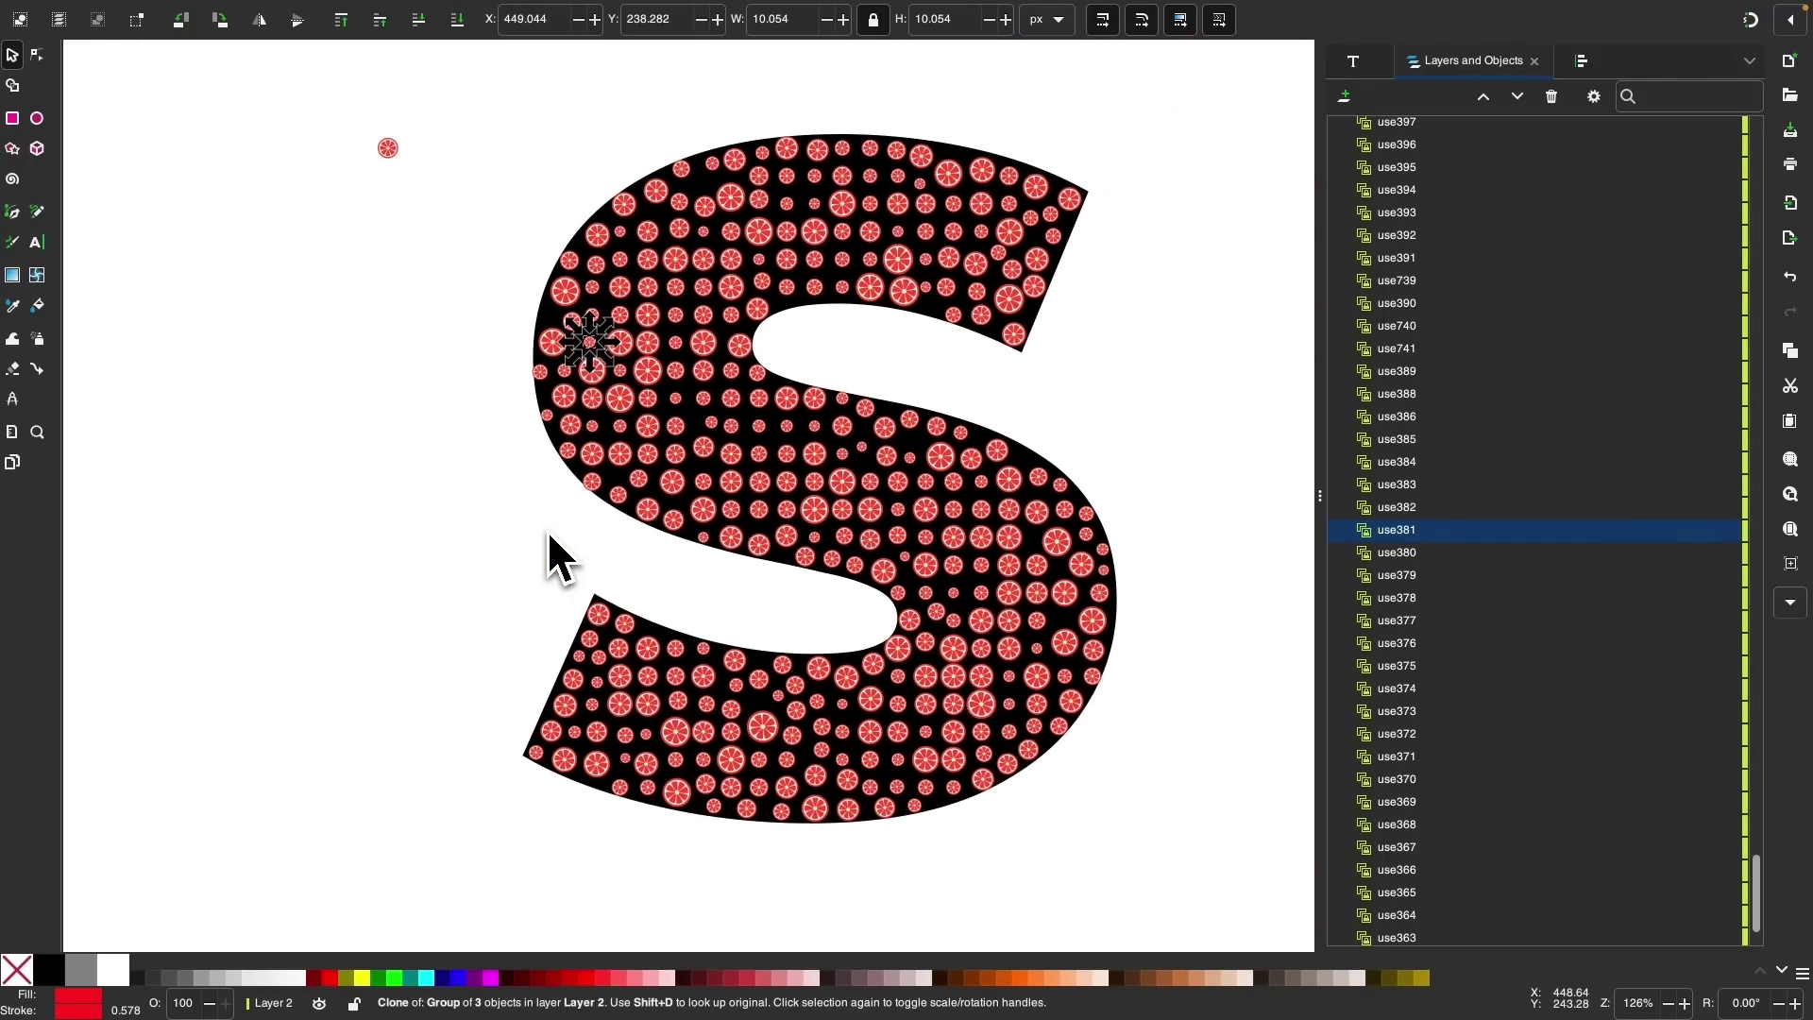
scroll(462, 292, "up", 4)
Step: Move the lone original slice slightly down-right and undo its enlargement, back to 17.28 px
mouse_move(471, 298)
left_mouse_down()
mouse_move(510, 323)
mouse_move(493, 295)
left_mouse_up()
scroll(512, 321, "up", 3)
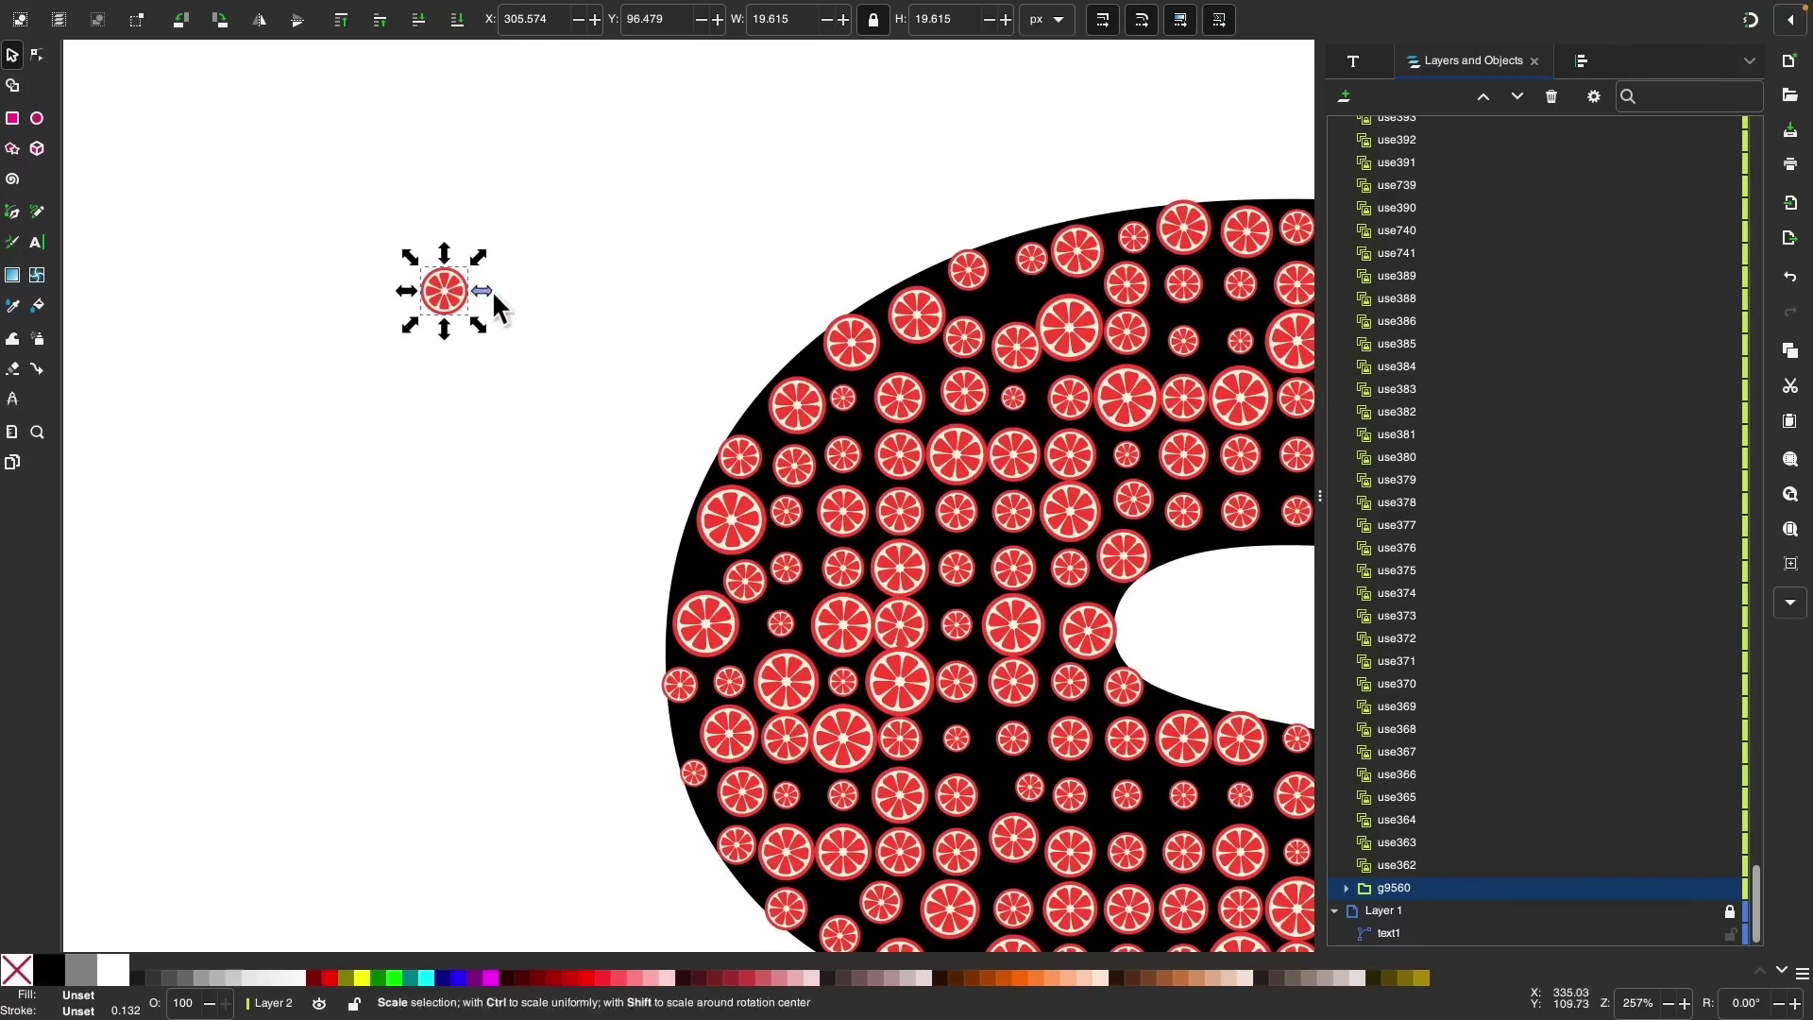
scroll(525, 425, "down", 2)
scroll(525, 427, "down", 1)
scroll(525, 427, "up", 4)
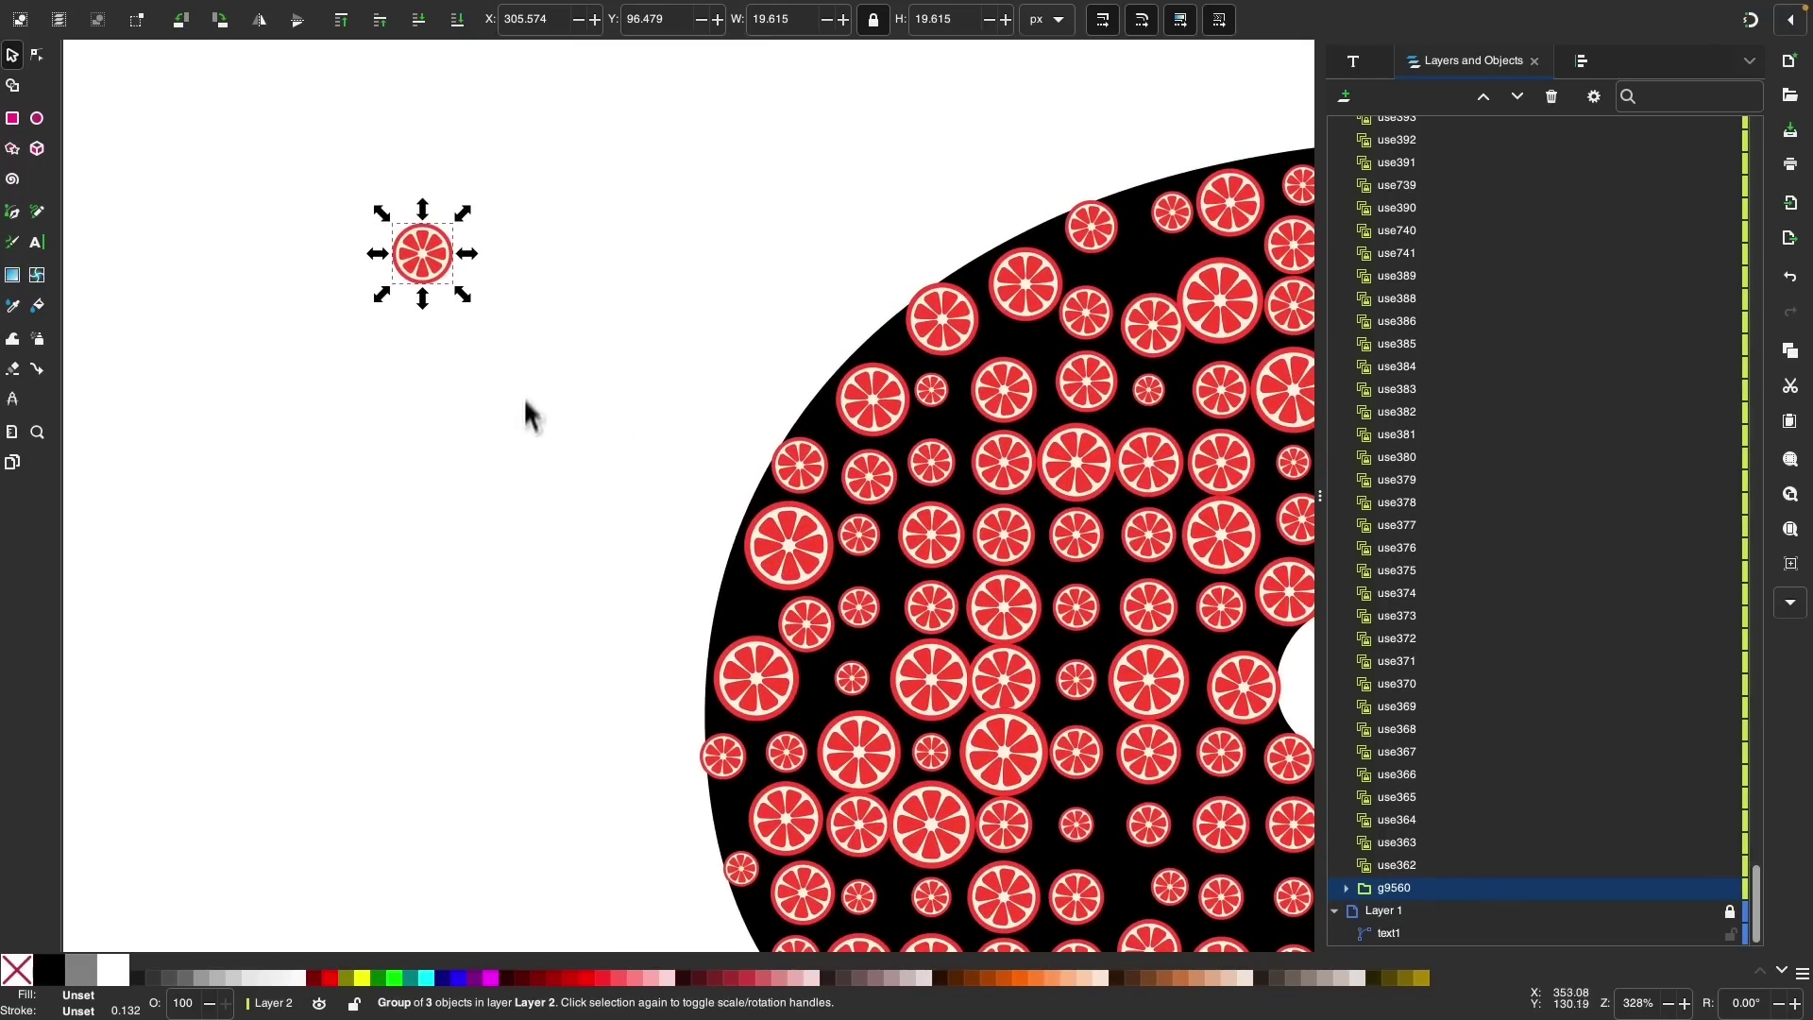
scroll(555, 319, "up", 2)
key("super+z")
scroll(528, 340, "down", 4)
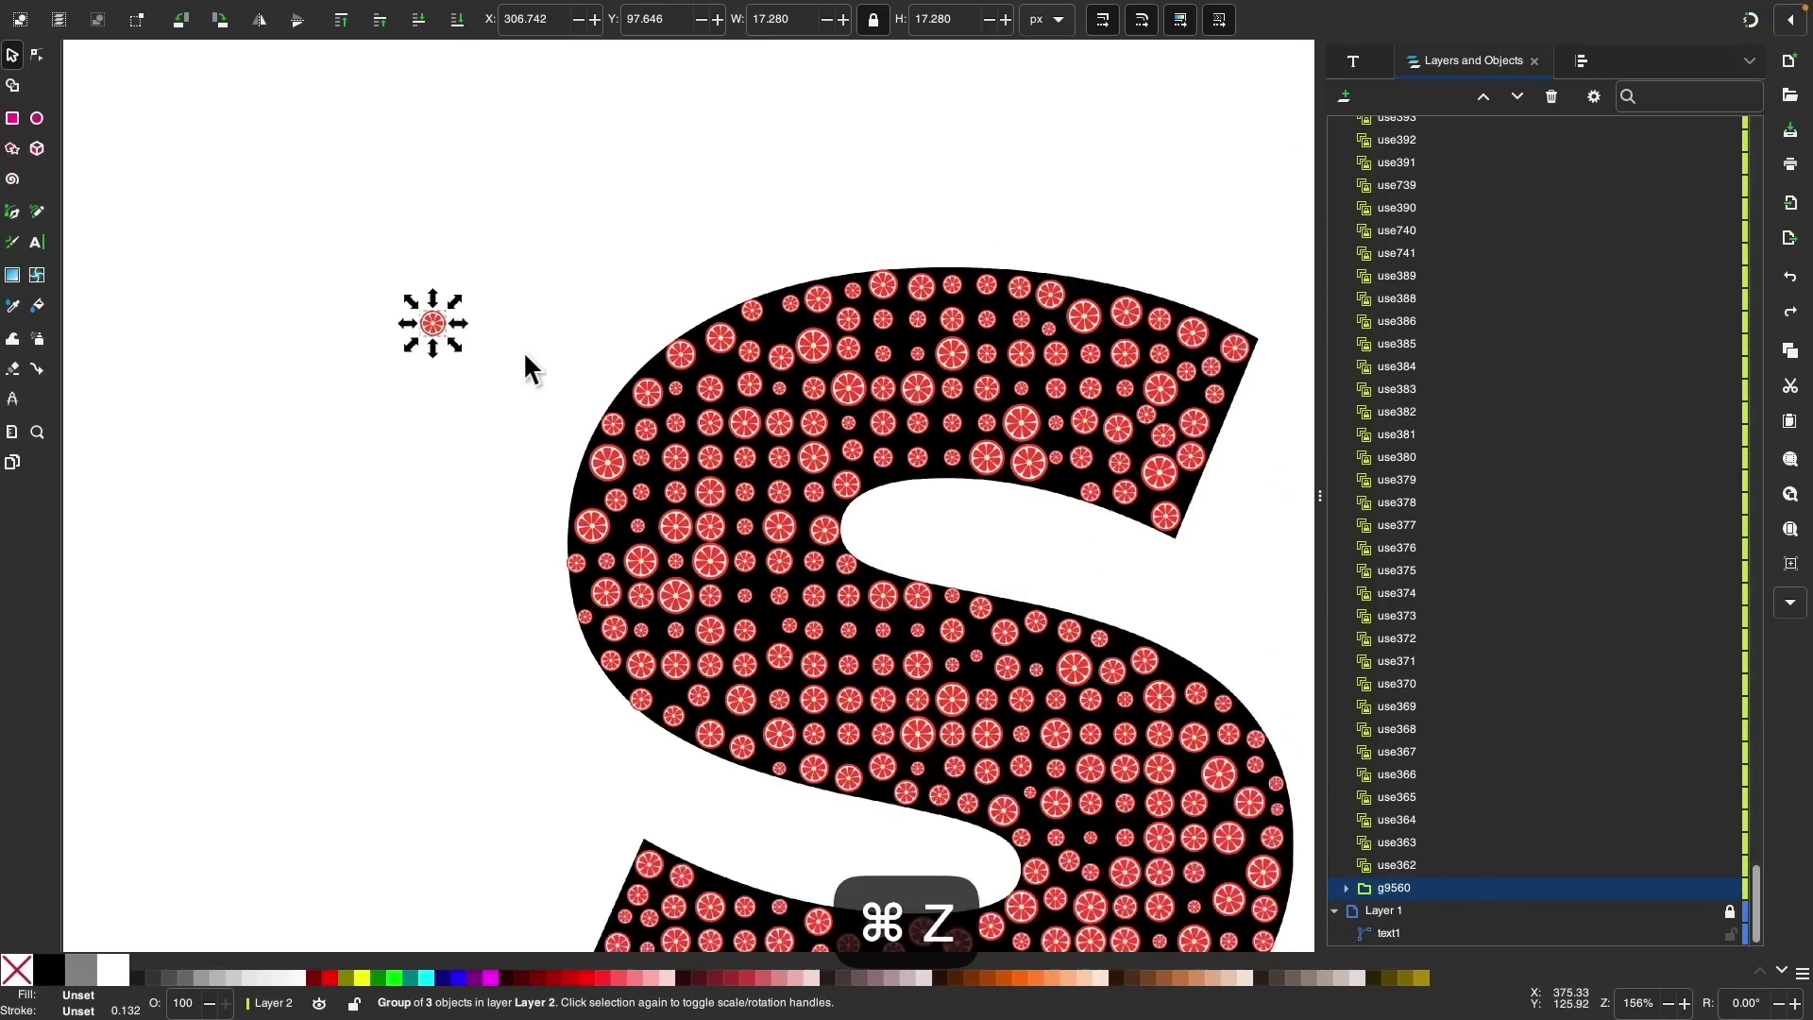
scroll(523, 349, "down", 3)
scroll(523, 349, "right", 3)
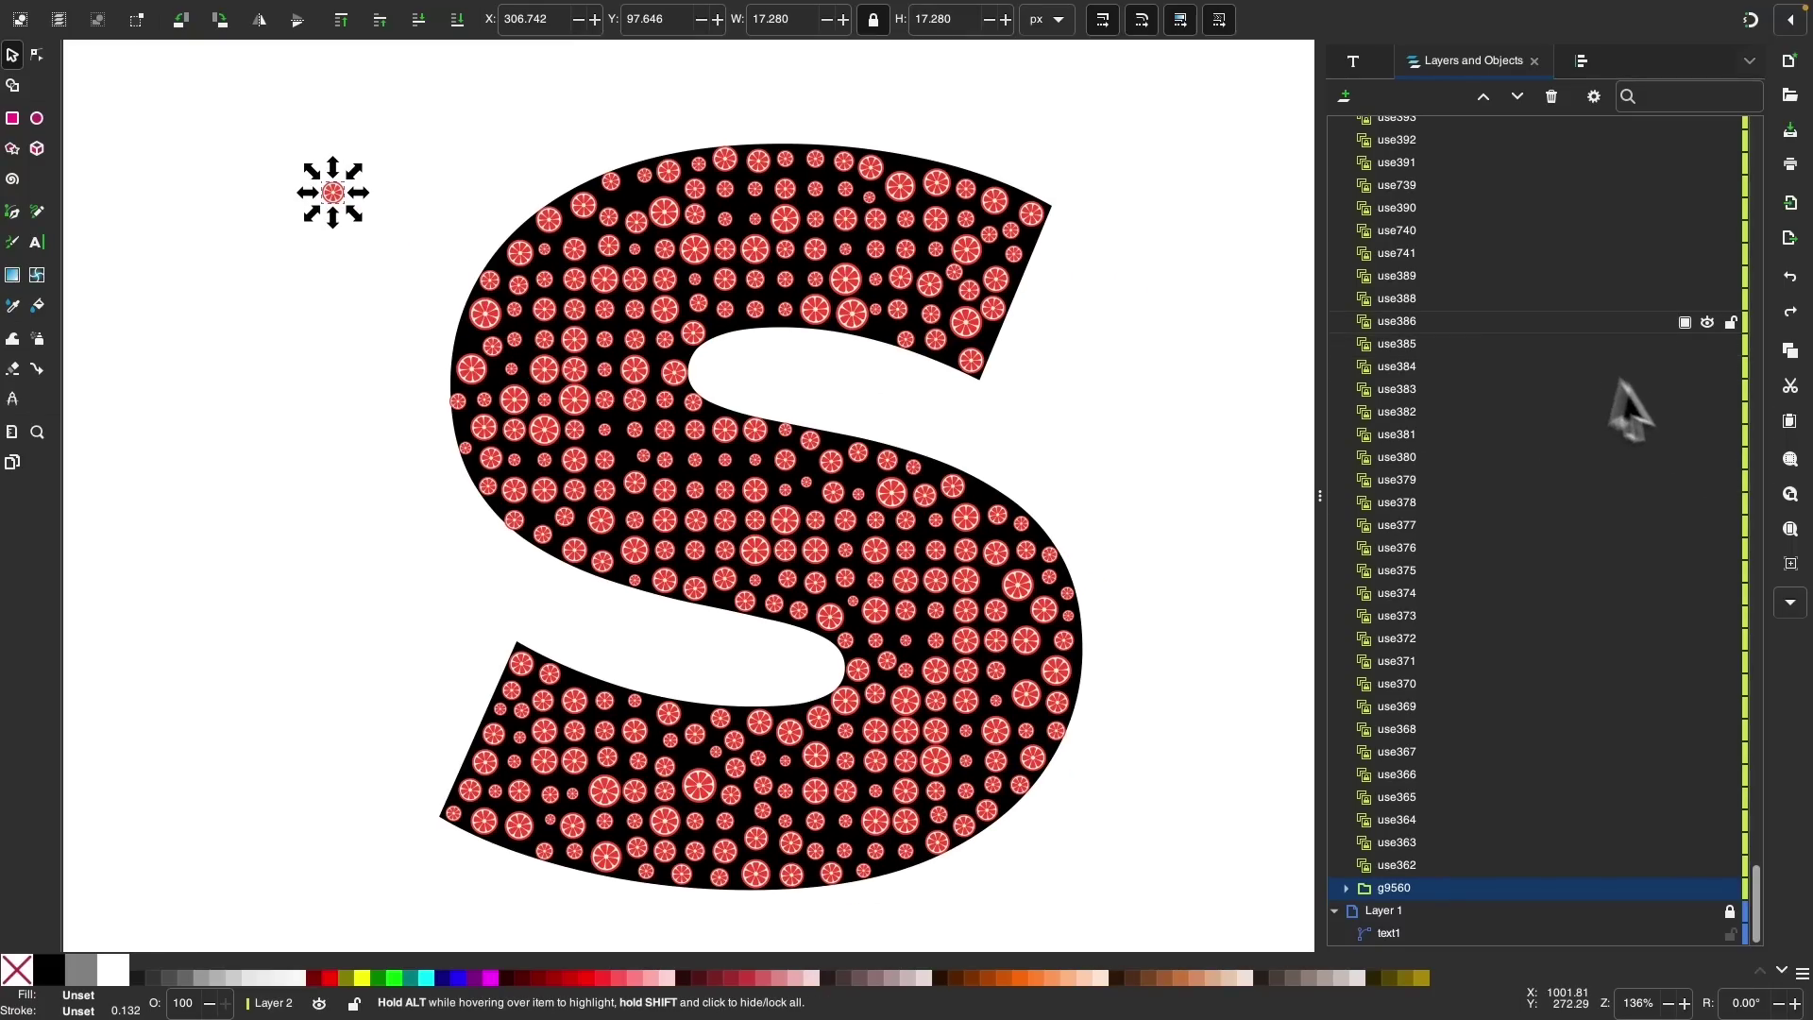
scroll(1526, 331, "up", 10)
scroll(1526, 331, "up", 15)
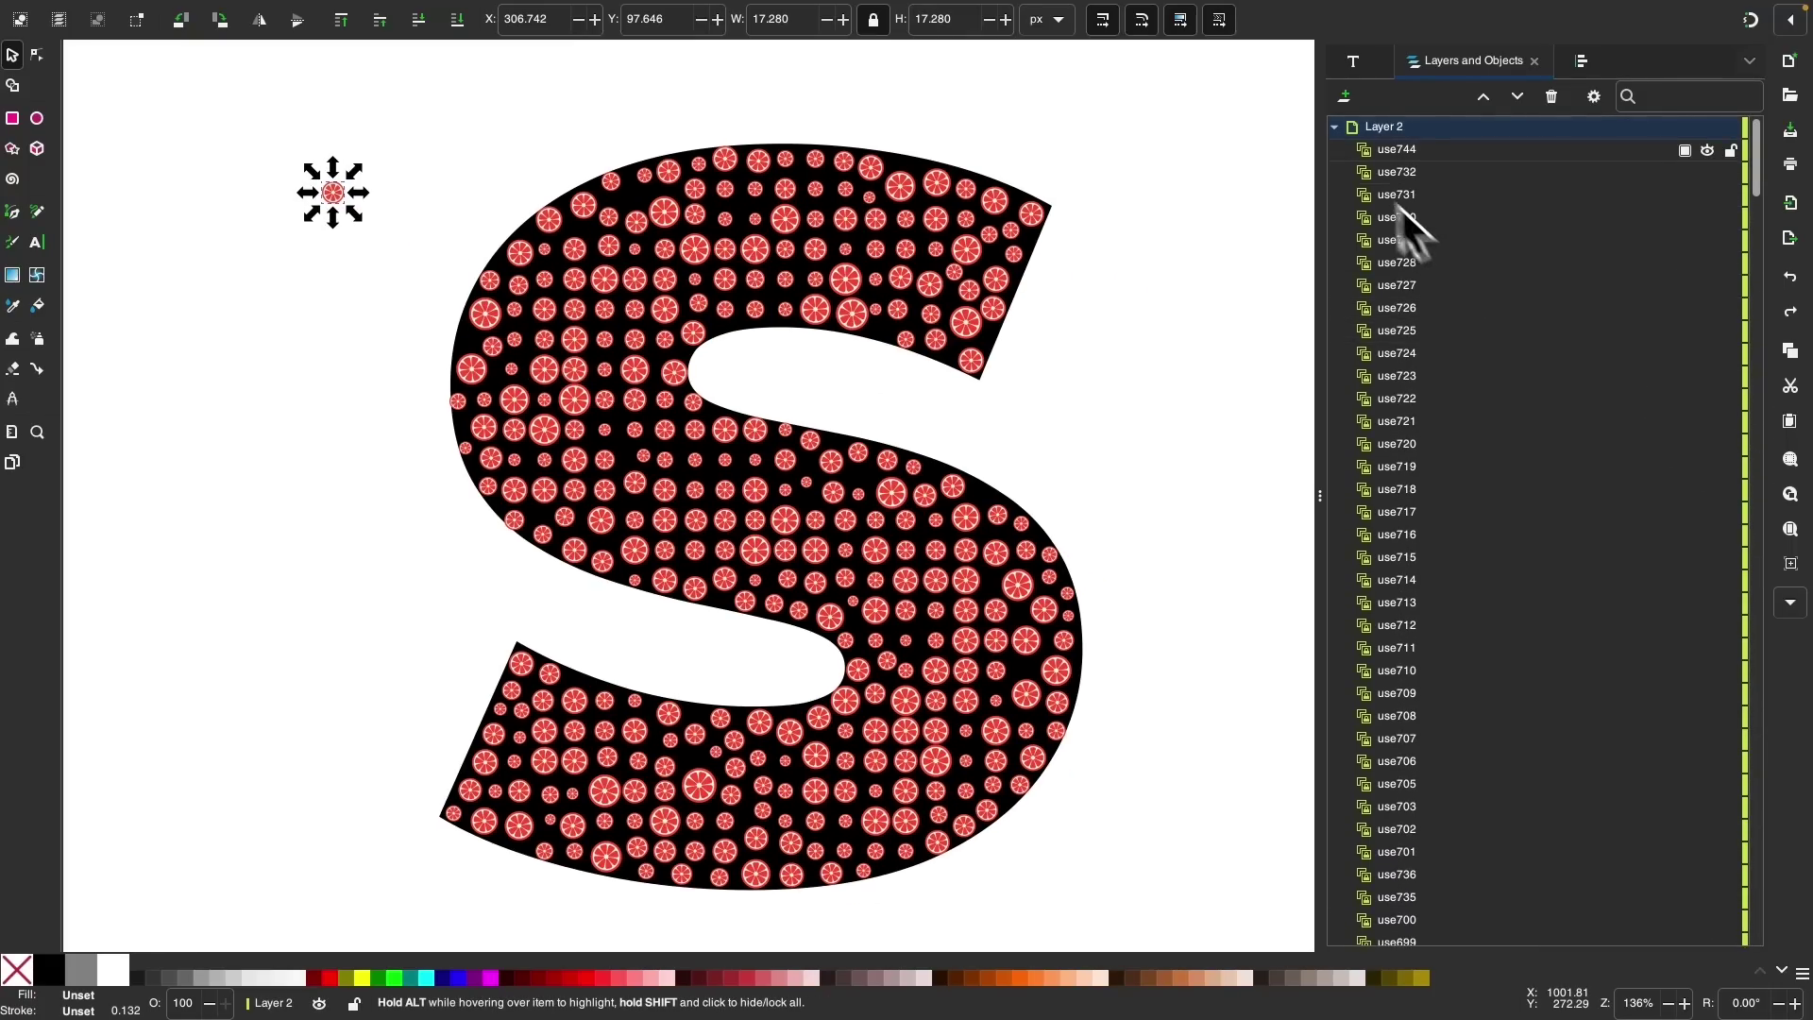
Step: Hide Layer 1 so the black S letter disappears
left_click(1334, 127)
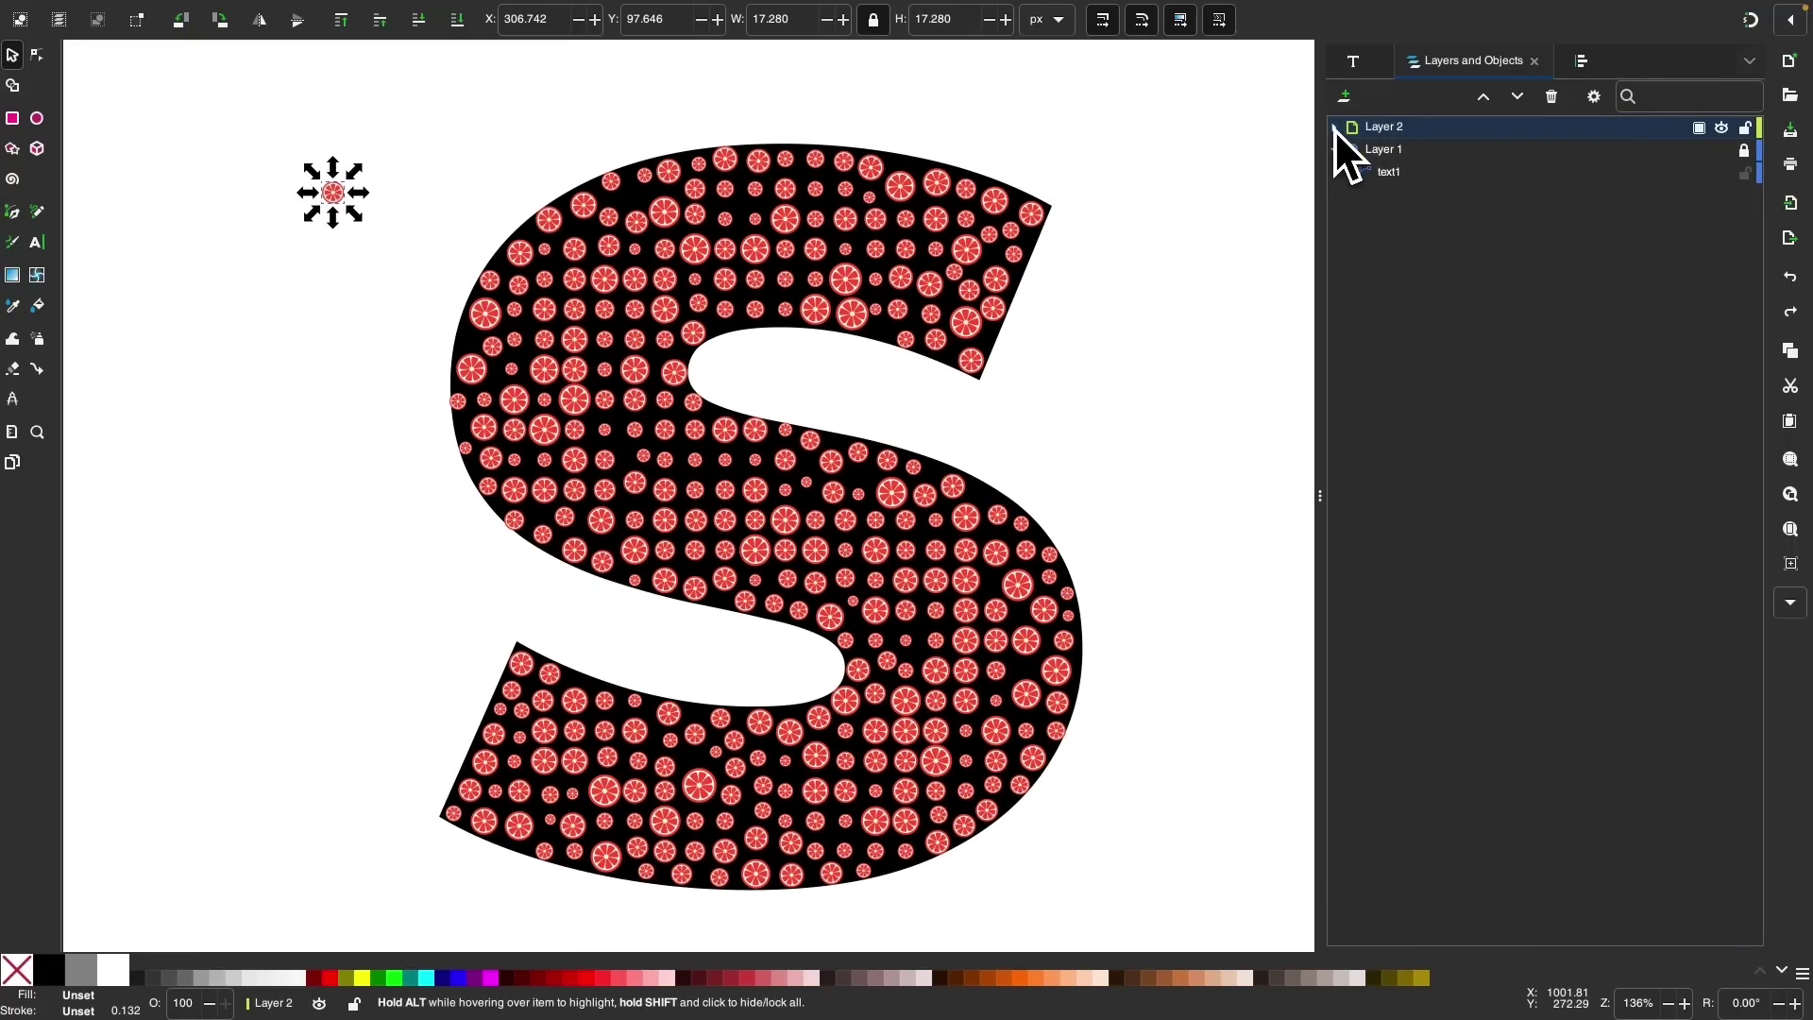
left_click(1477, 145)
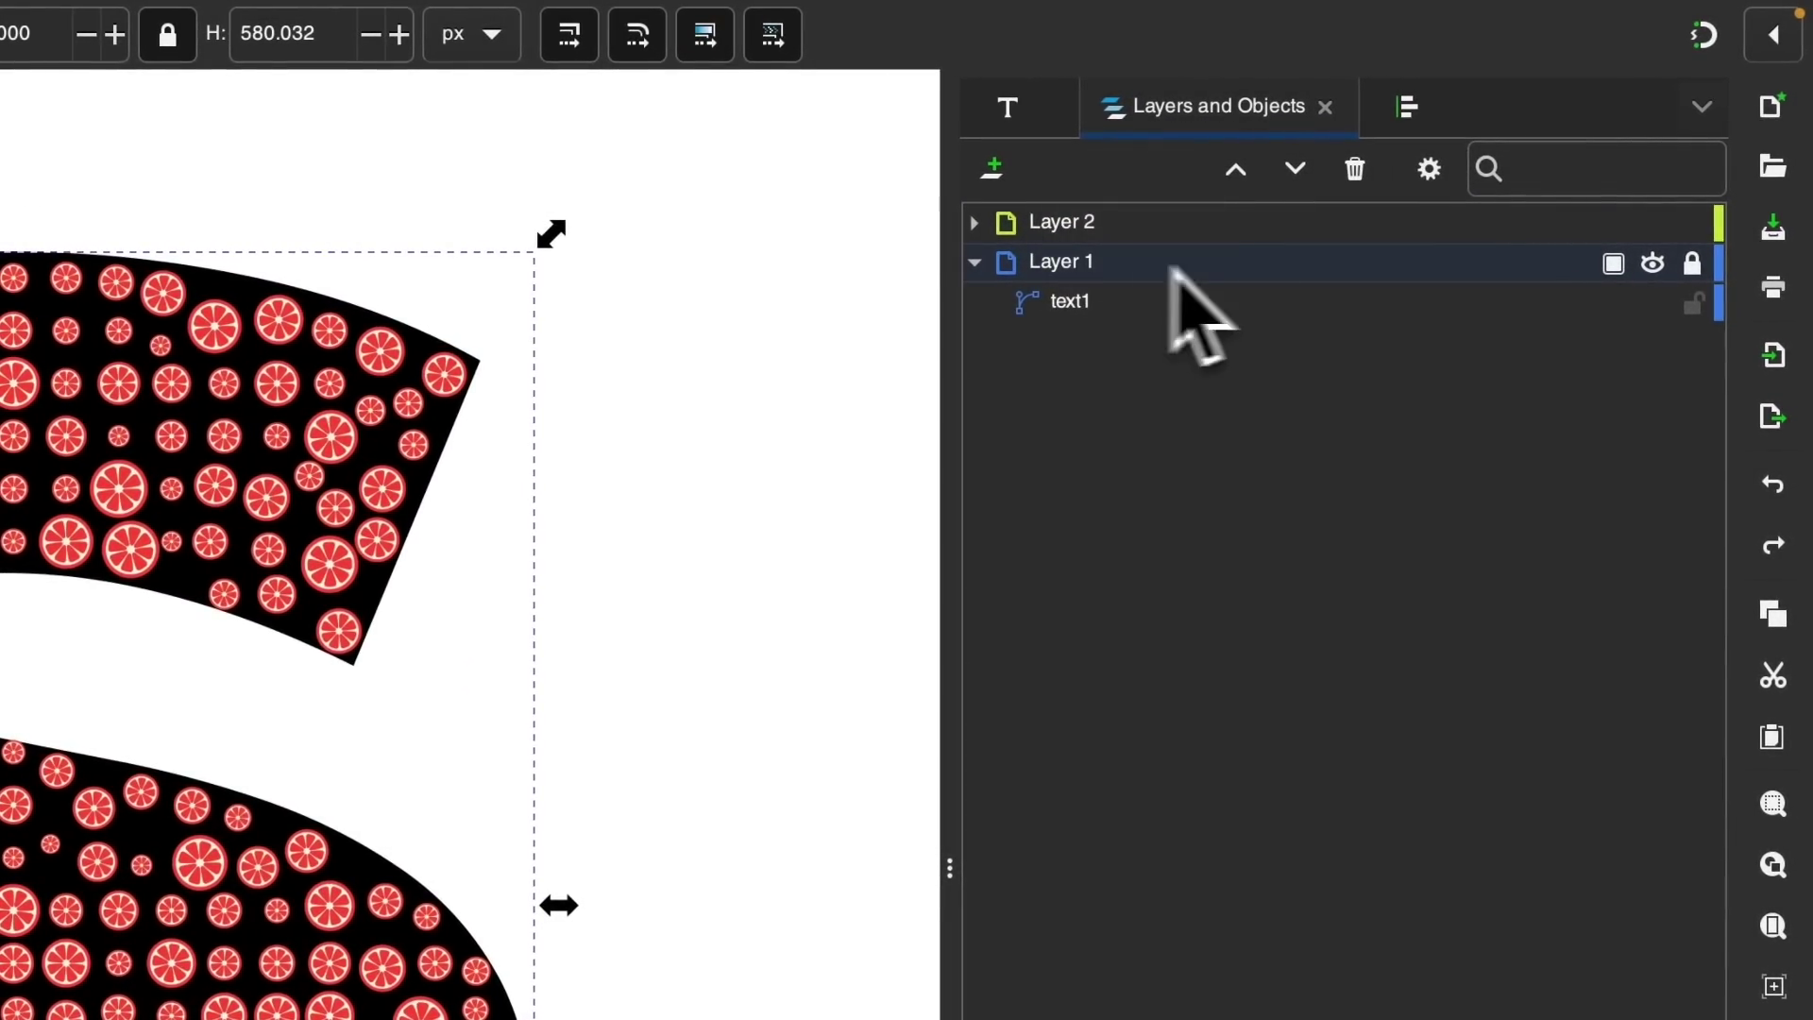
left_click(1652, 264)
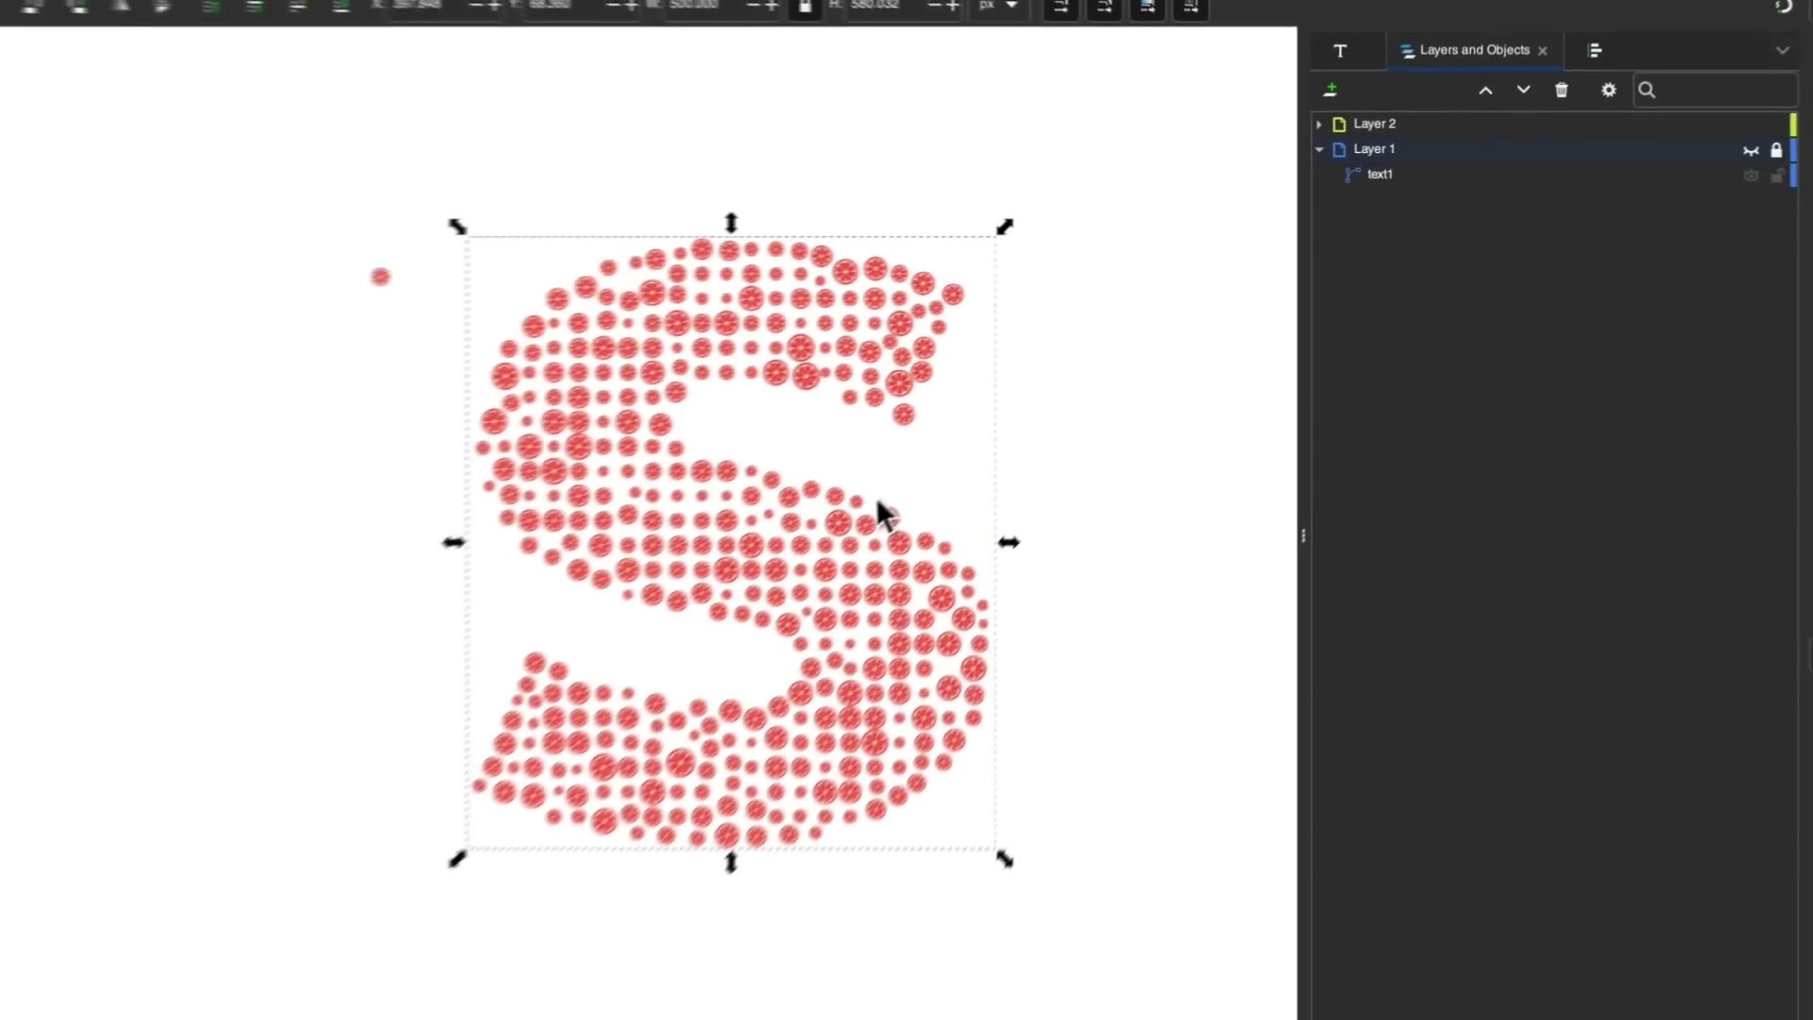
left_click(590, 955)
Step: Enlarge the lone original slice to about 19.2 px so the clones grow to match
scroll(1126, 550, "up", 1)
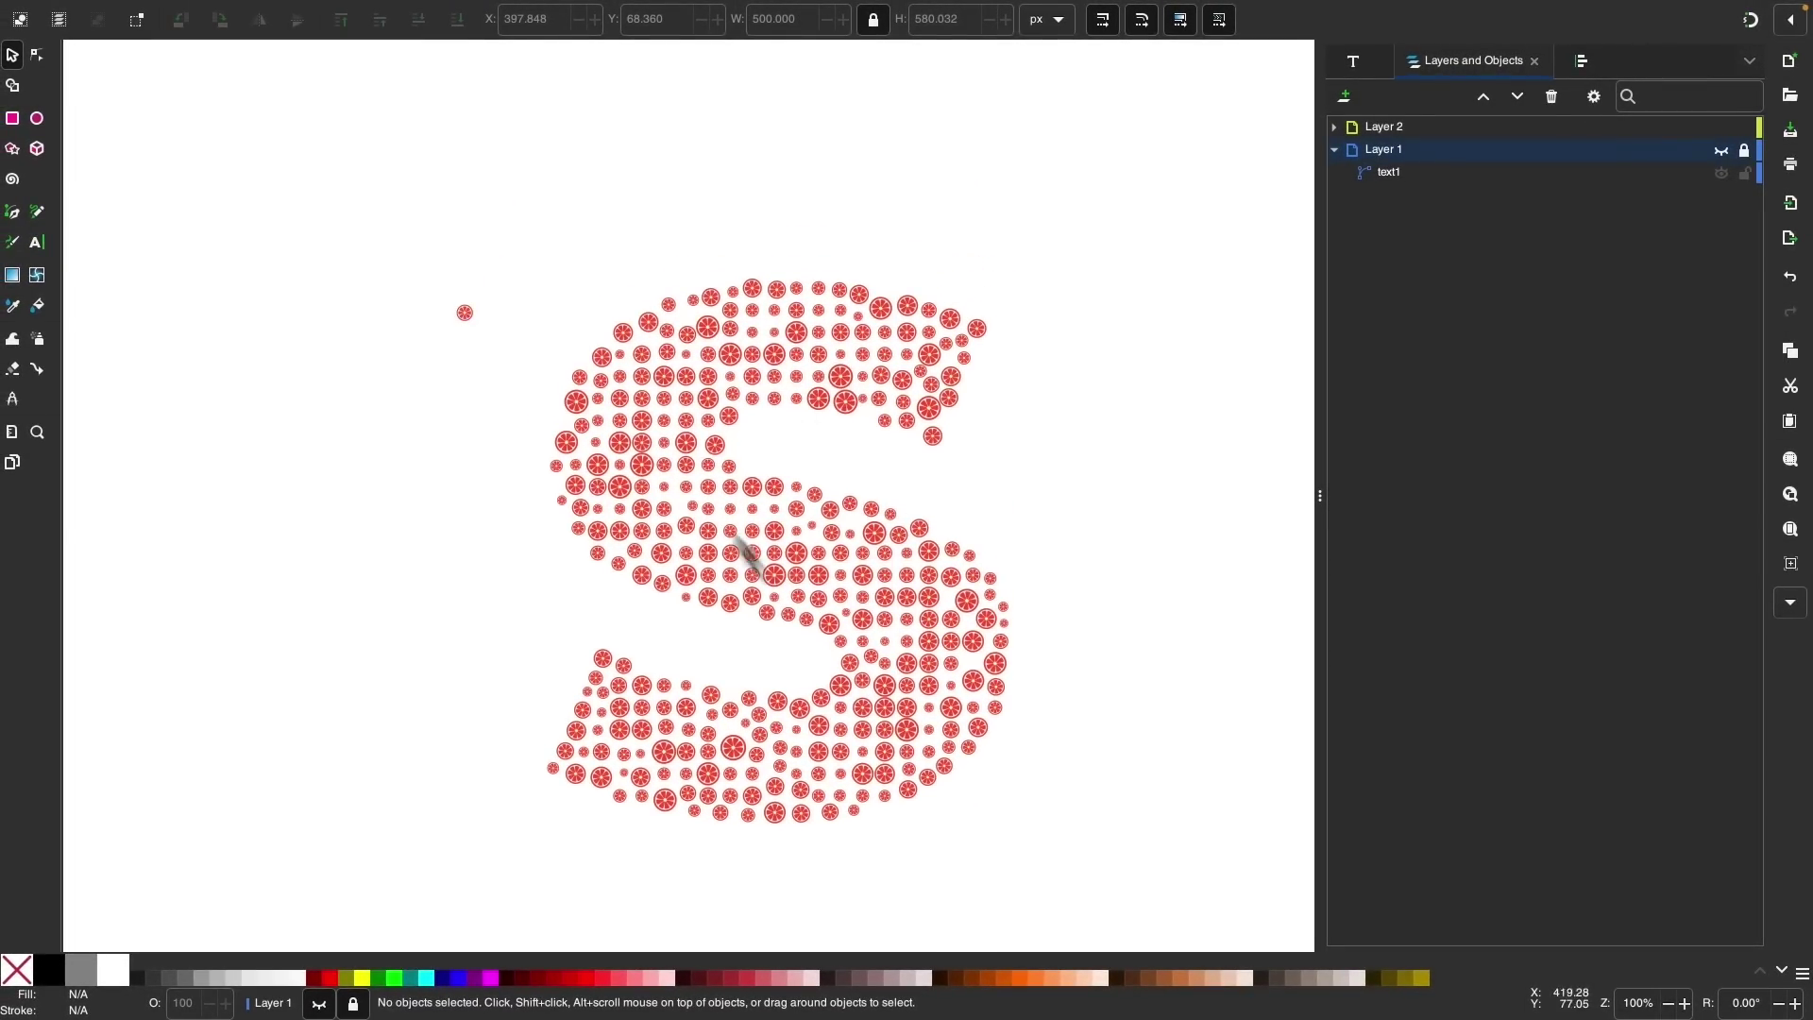
scroll(529, 369, "up", 3)
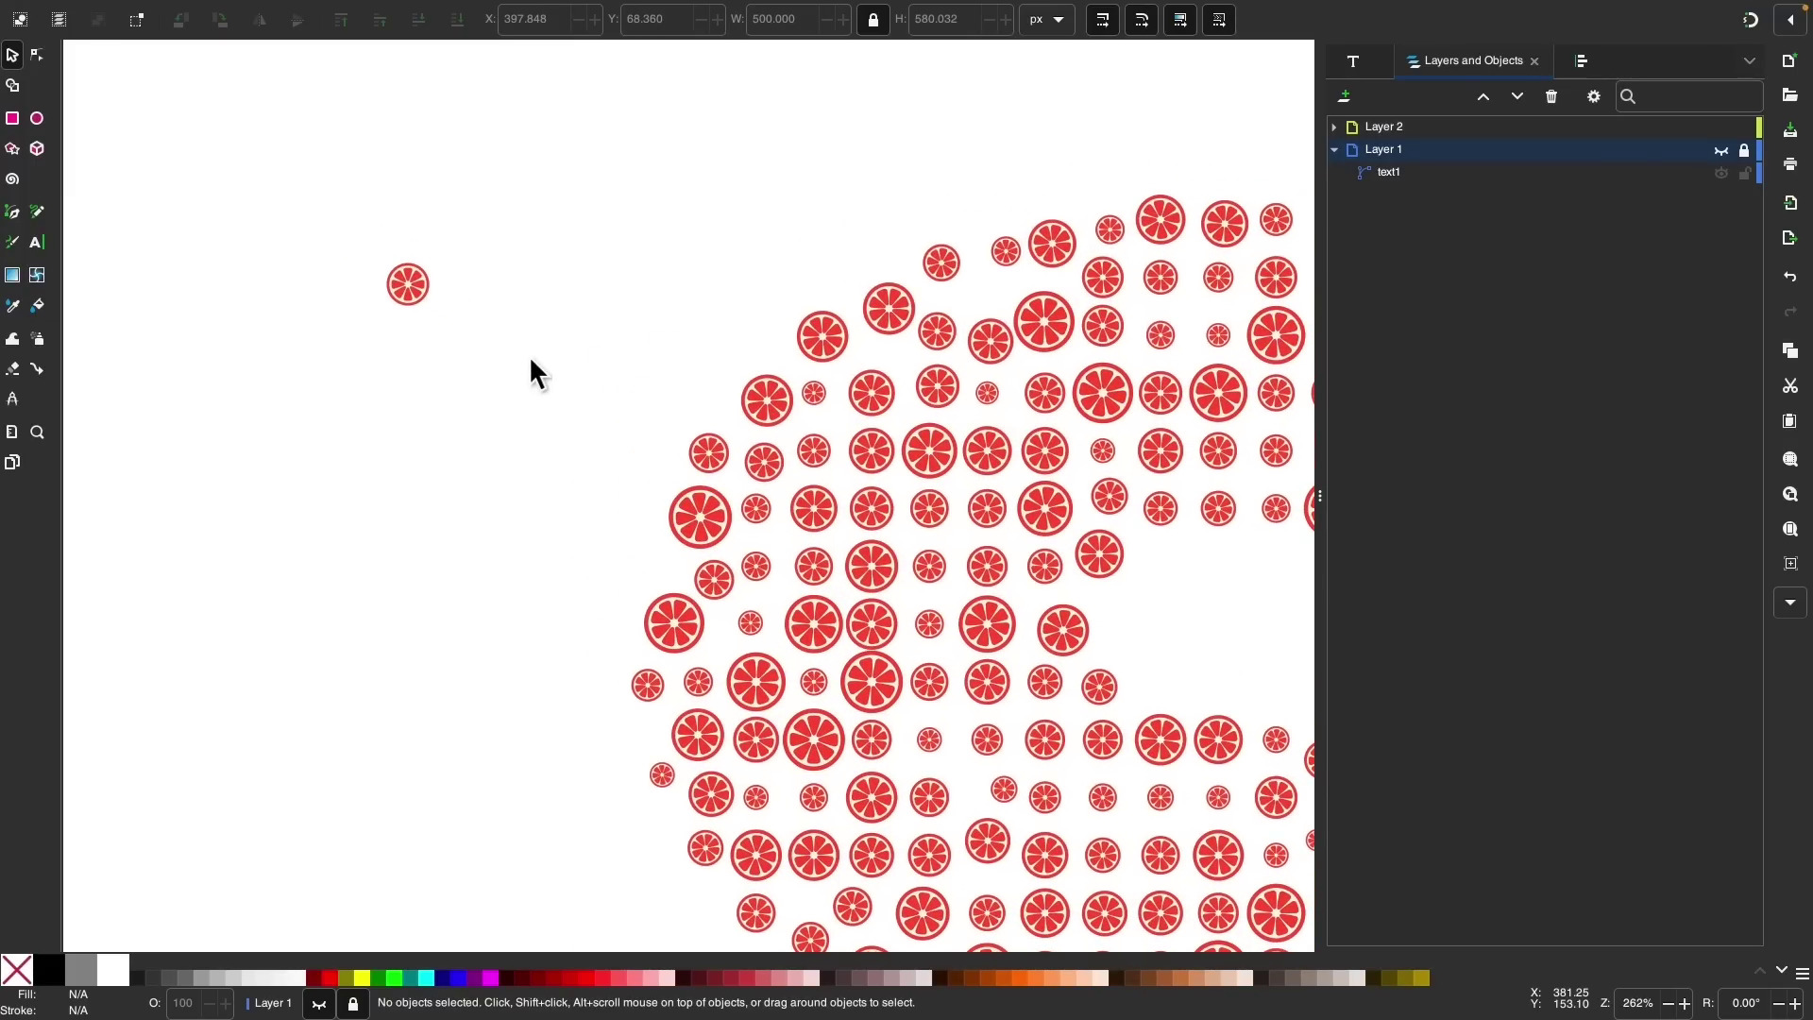
left_click(418, 289)
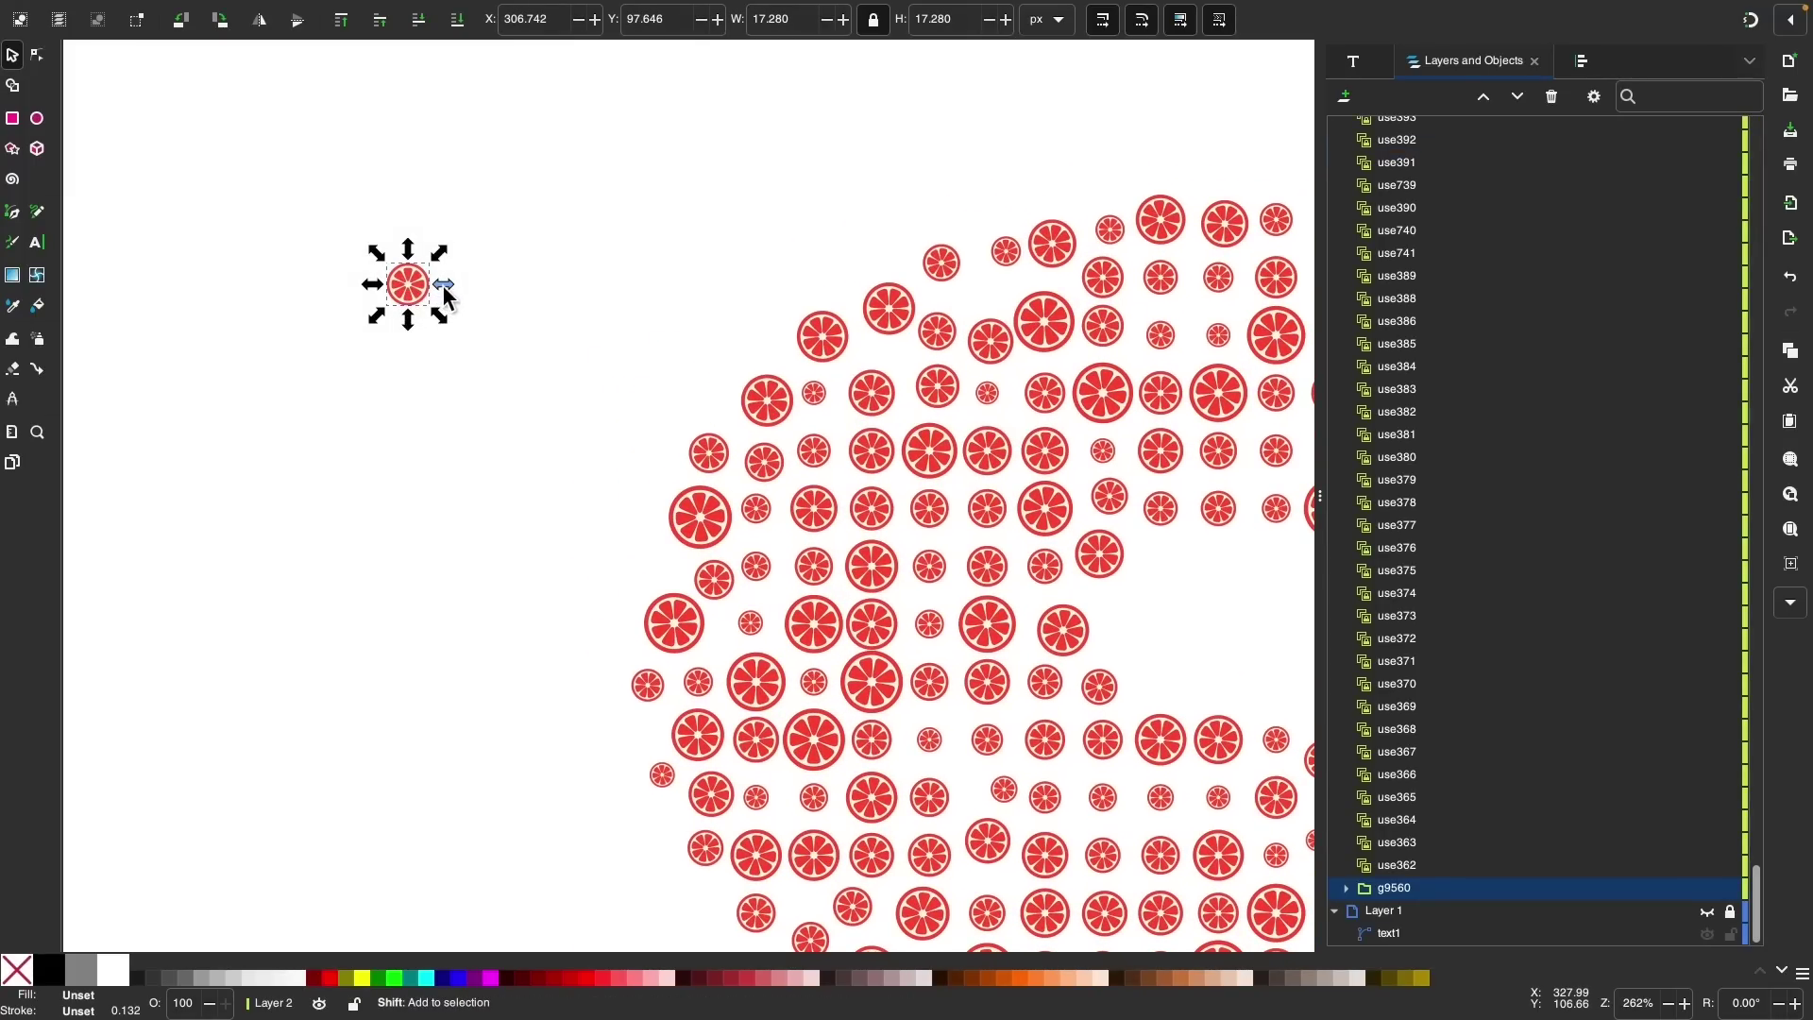
left_click_drag(445, 289, 449, 291)
scroll(449, 290, "down", 3)
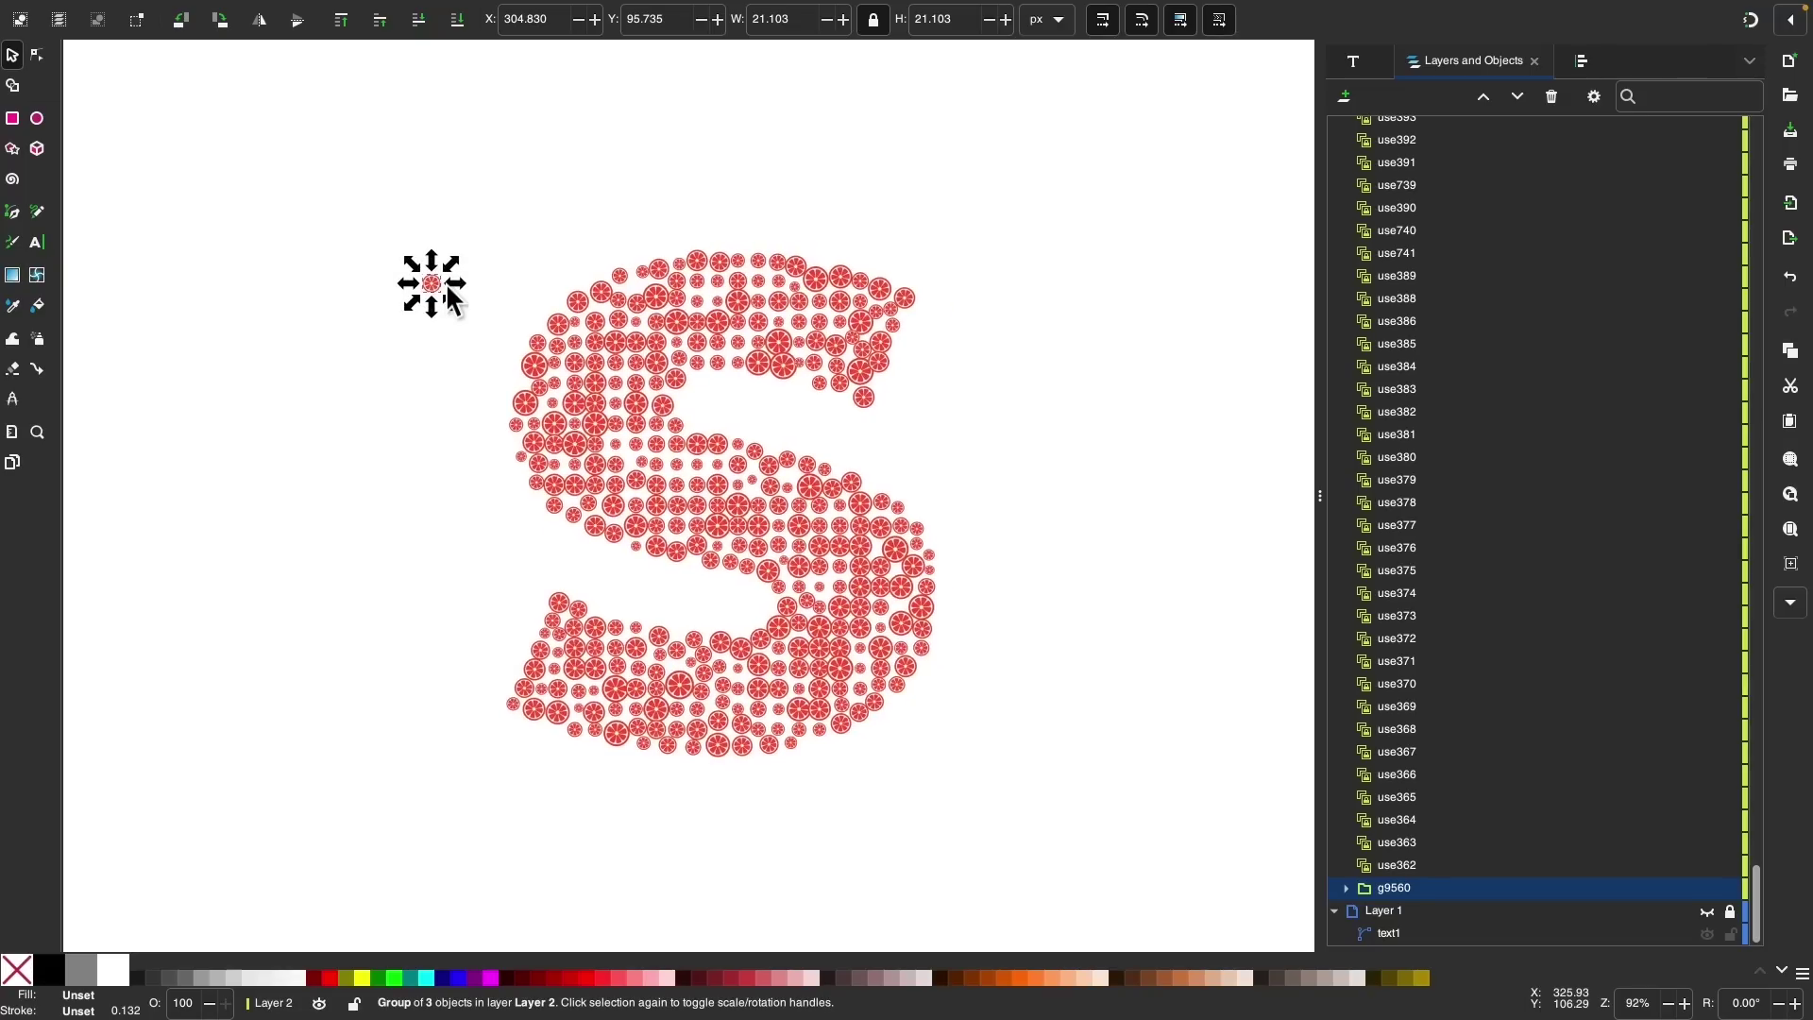
scroll(457, 301, "up", 4)
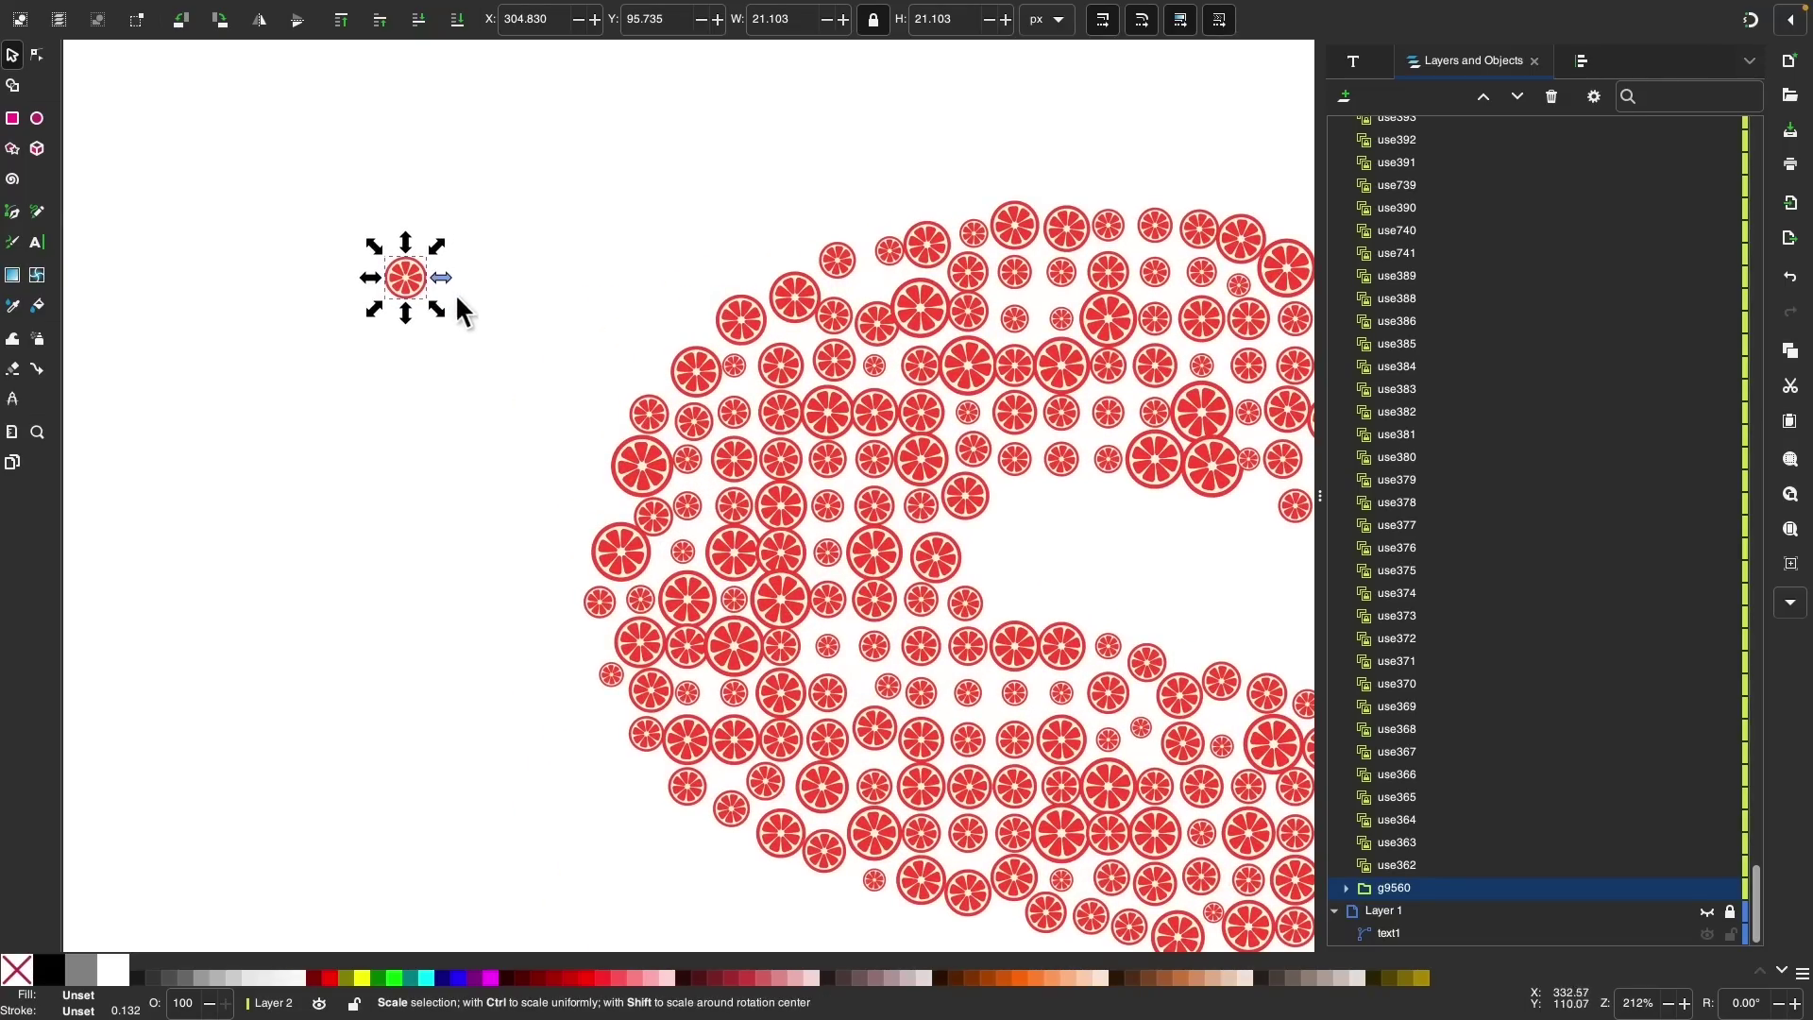
left_click_drag(441, 280, 440, 280)
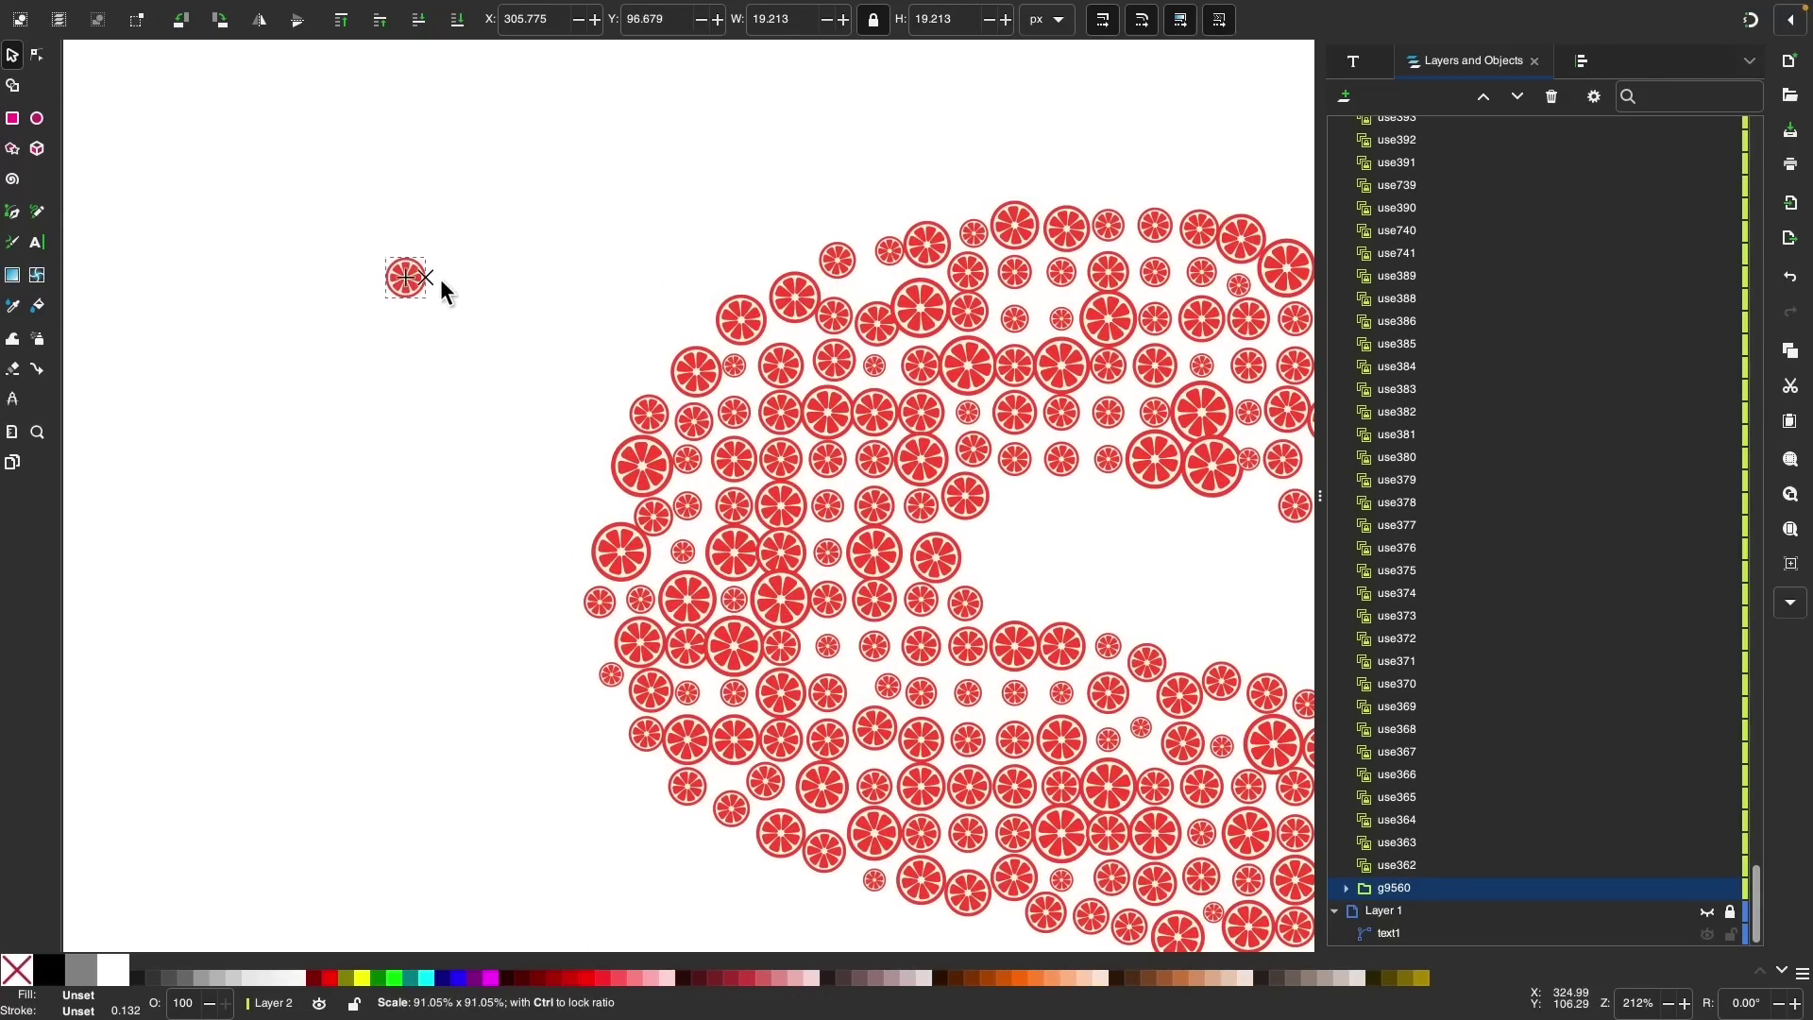
scroll(440, 280, "down", 2)
scroll(440, 277, "left", 2)
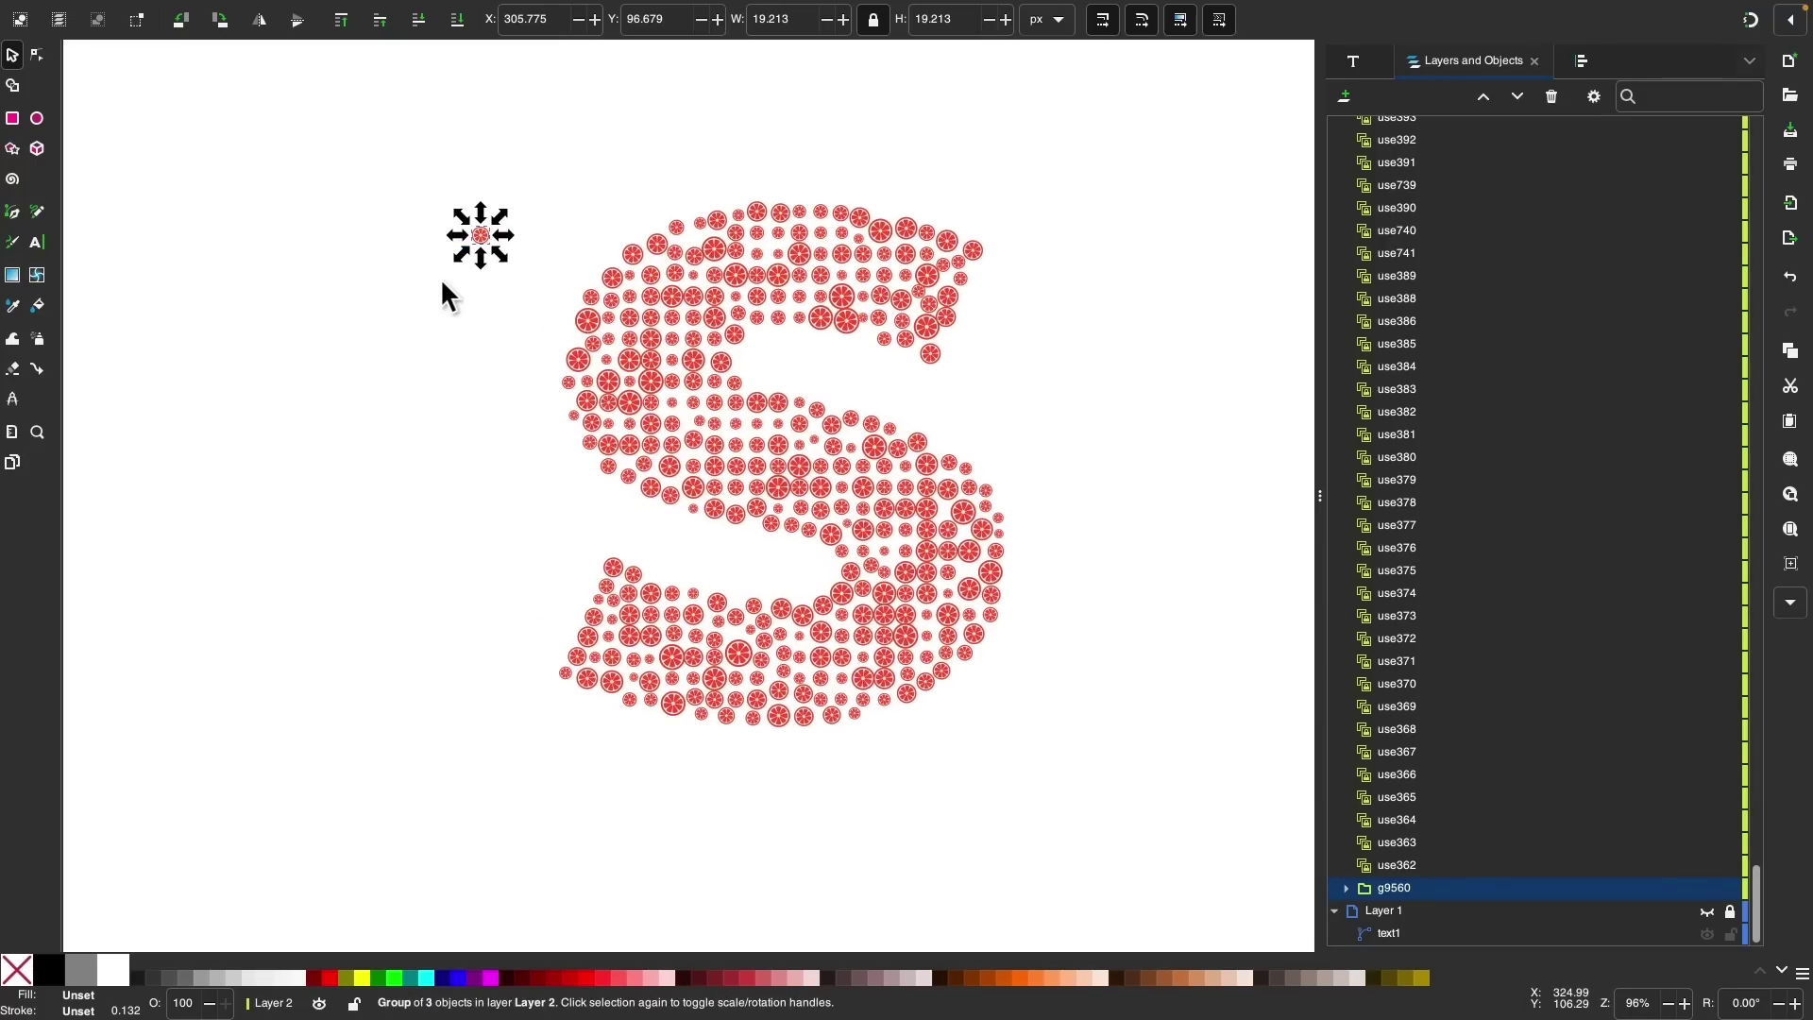
scroll(416, 524, "up", 1)
left_click(416, 533)
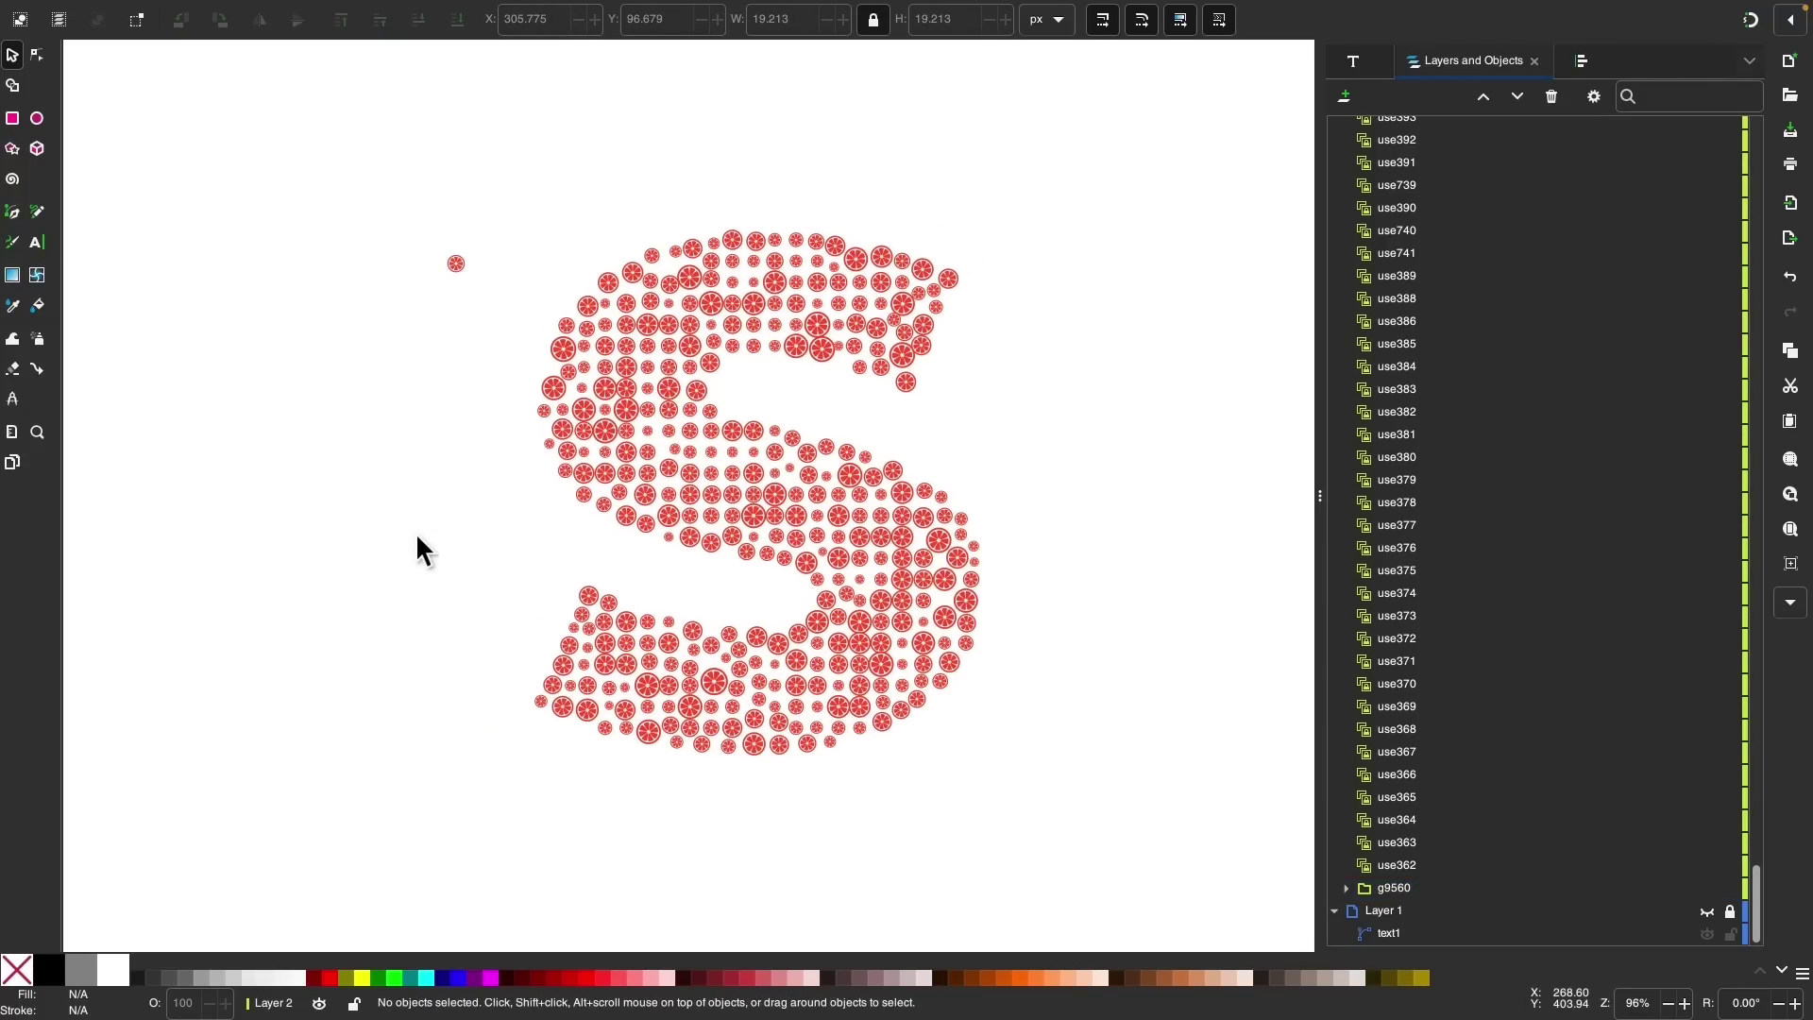